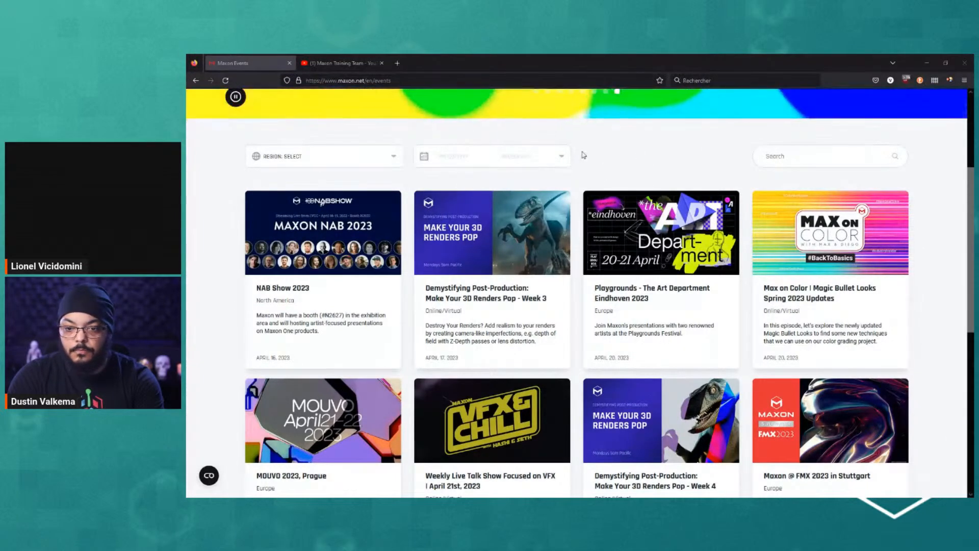
Step: Browse the live streams on the Maxon Training Team YouTube channel and return to the Maxon Events page
left_click(345, 64)
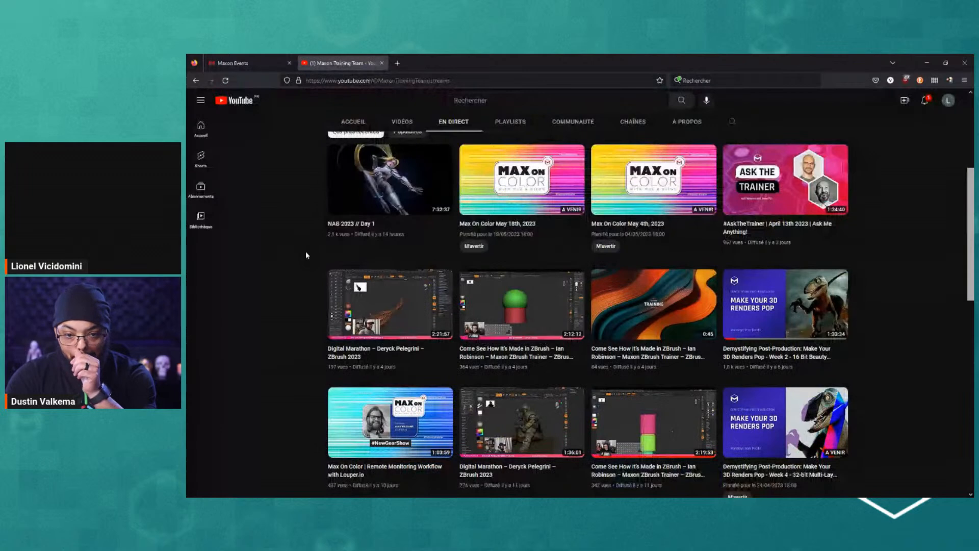
scroll(305, 251, "up", 2)
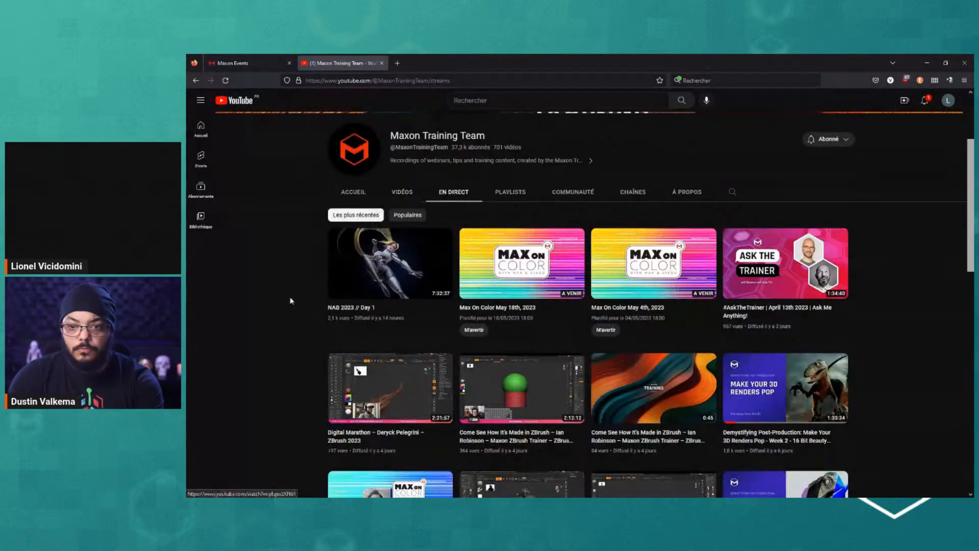
scroll(899, 297, "down", 2)
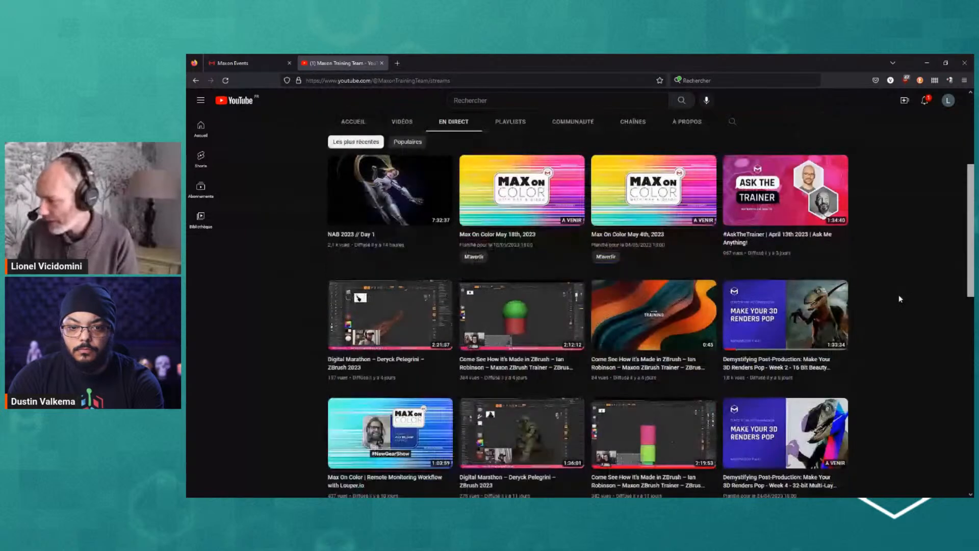
scroll(899, 295, "down", 2)
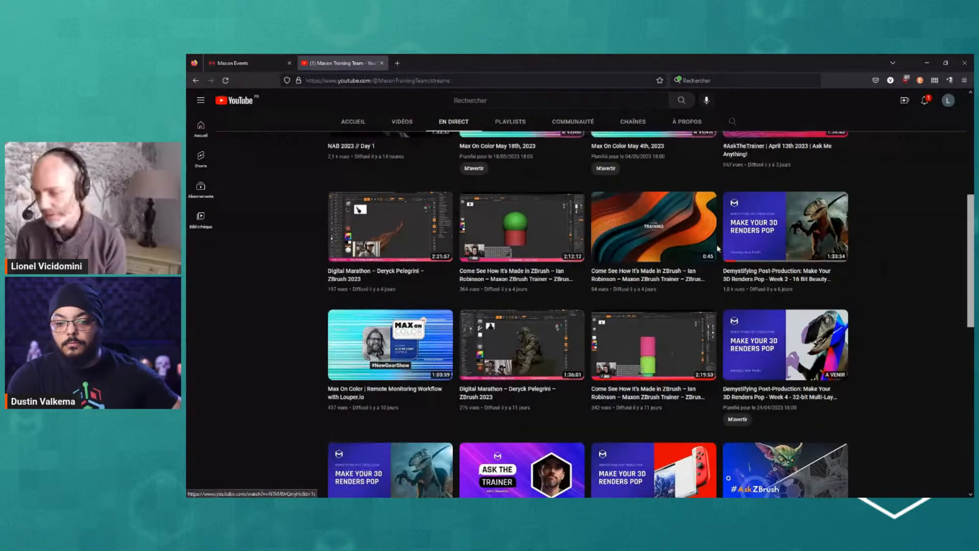
scroll(714, 246, "up", 2)
scroll(710, 250, "up", 3)
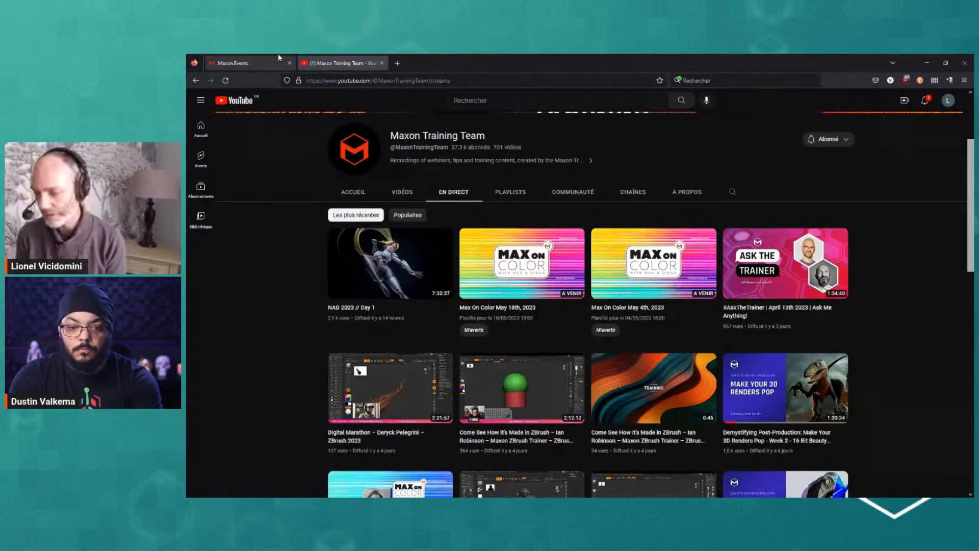
left_click(233, 64)
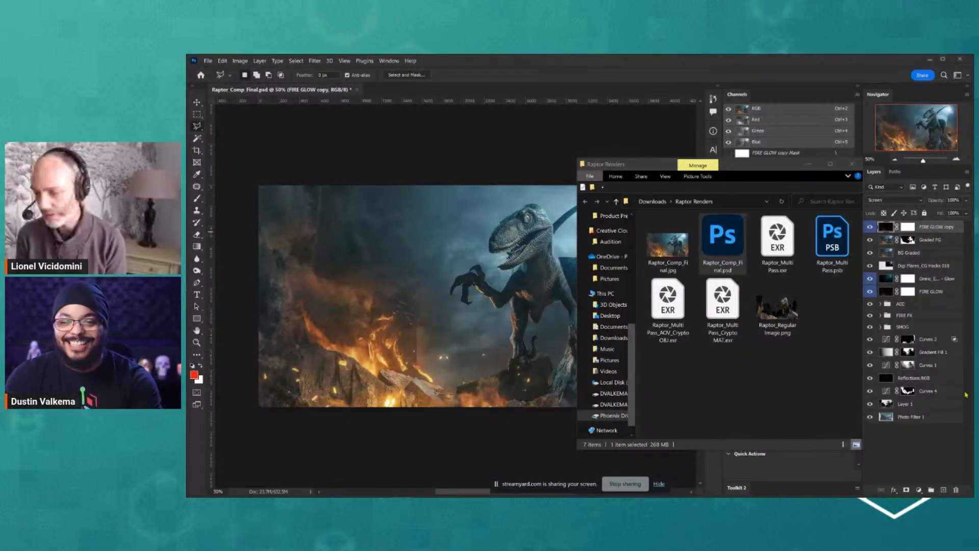
Step: Bring the raptor composite to the front of the Raptor Renders folder and hide the FIRE GLOW copy, Graded FG and BG Graded layers
left_click_drag(774, 171, 772, 179)
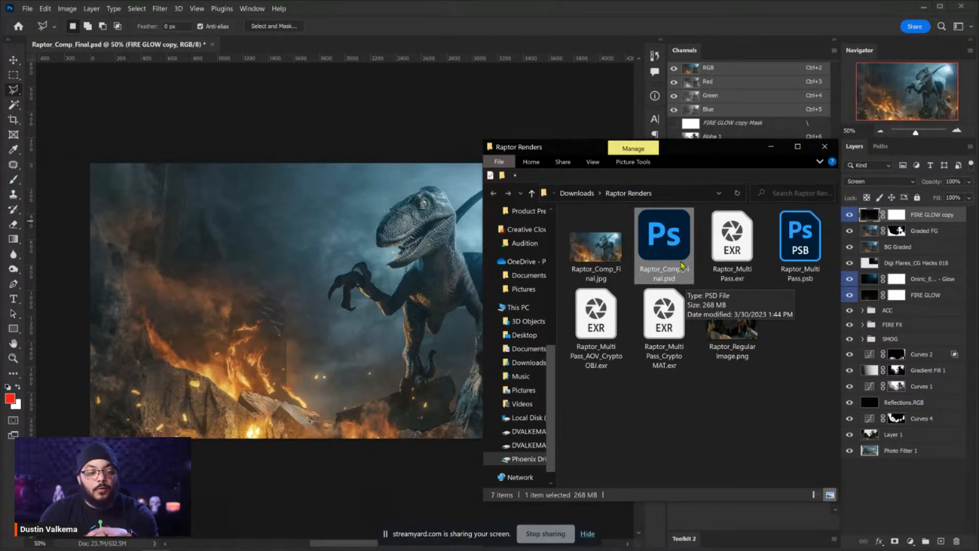
left_click(769, 39)
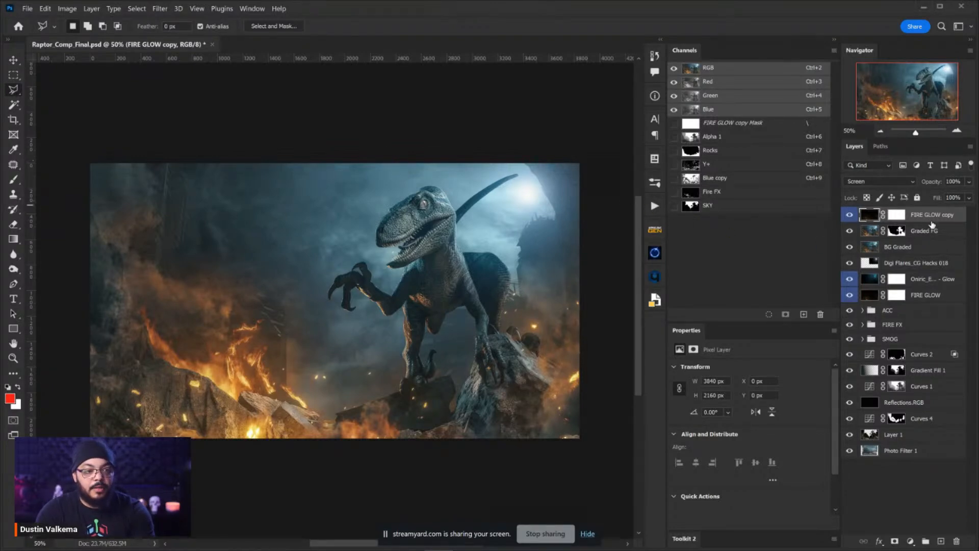
left_click_drag(850, 250, 850, 216)
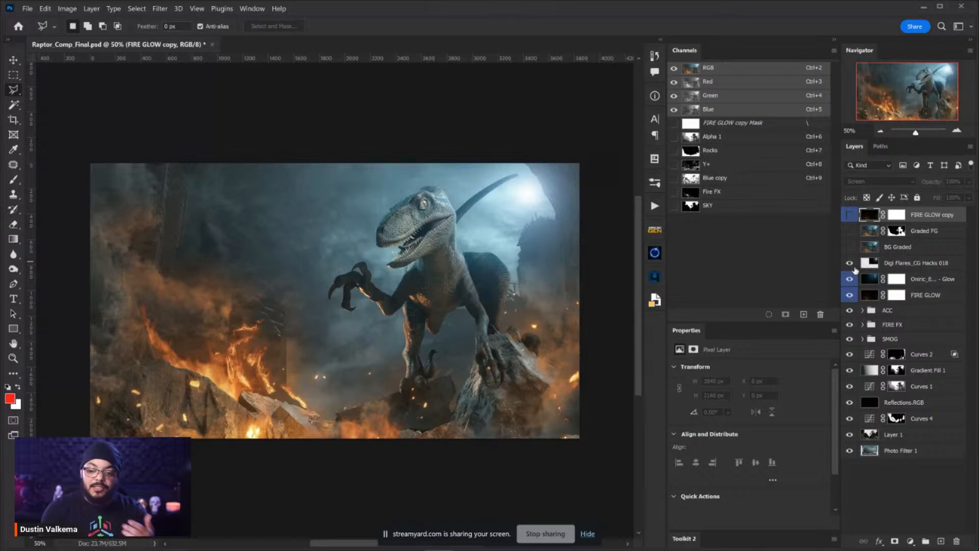
scroll(856, 271, "up", 3)
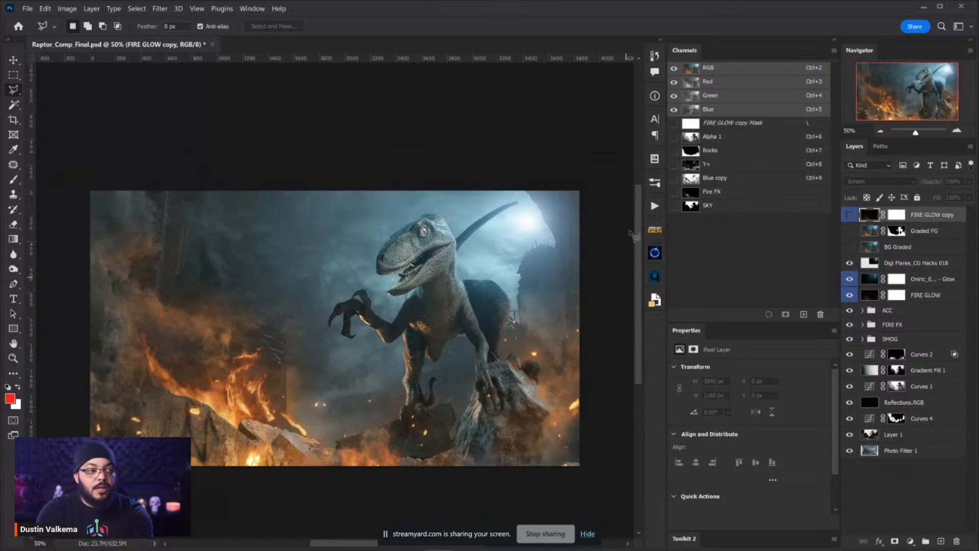
left_click_drag(514, 251, 516, 176)
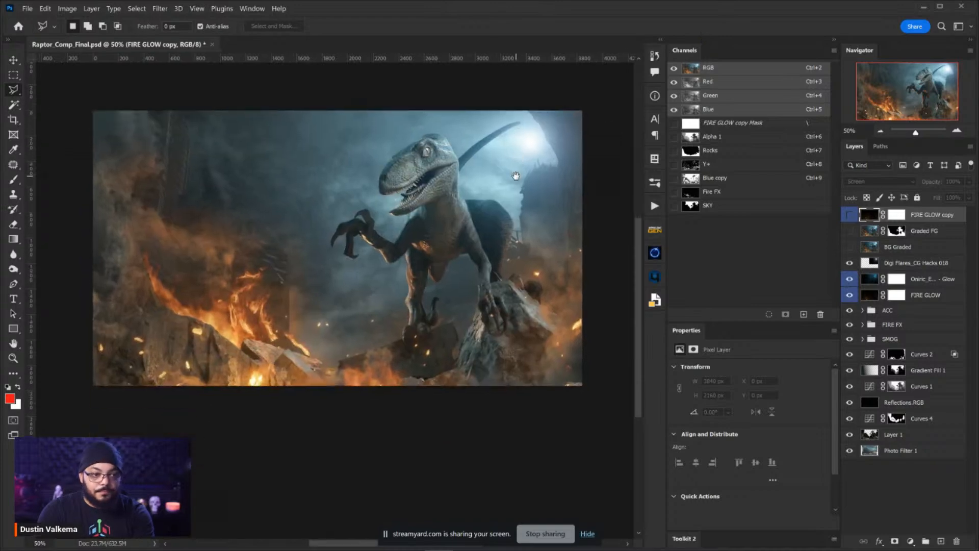
Step: Hide the Digi Flares_CG Hacks 018, Oniric Glow and FIRE GLOW layers
left_click(887, 263)
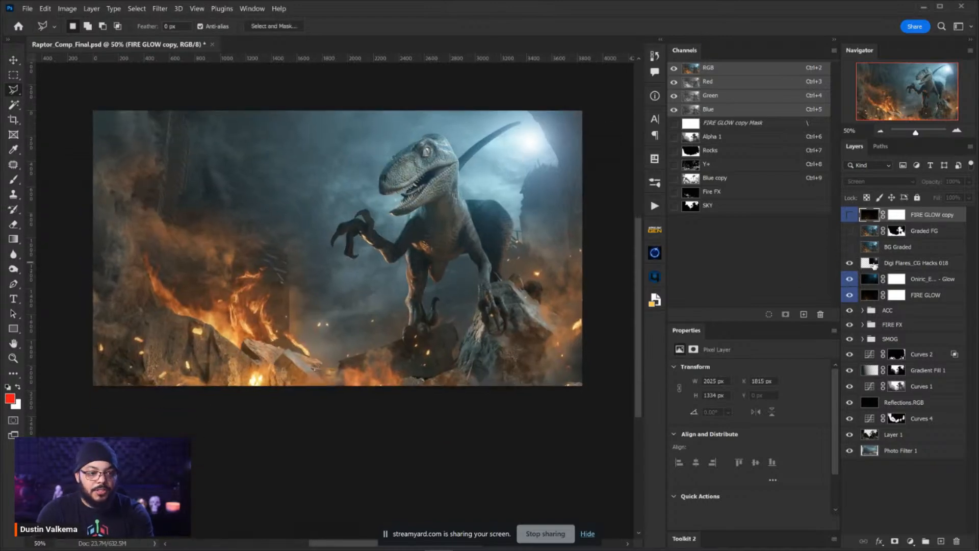
left_click(850, 263)
left_click(850, 279)
left_click(850, 295)
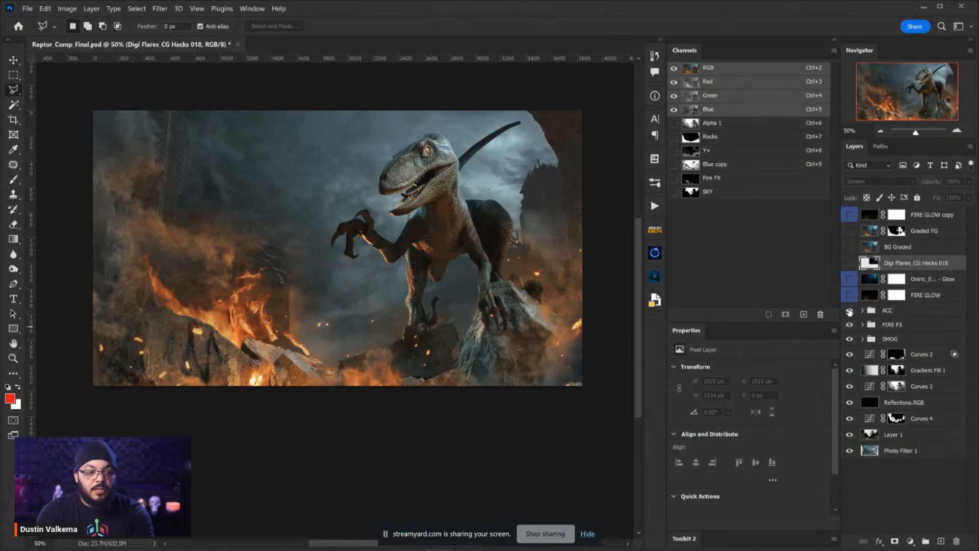
Step: Hide the FIRE FX, ACC and SMOG layer groups, leaving the base raptor scene visible
left_click(850, 326)
left_click(850, 310)
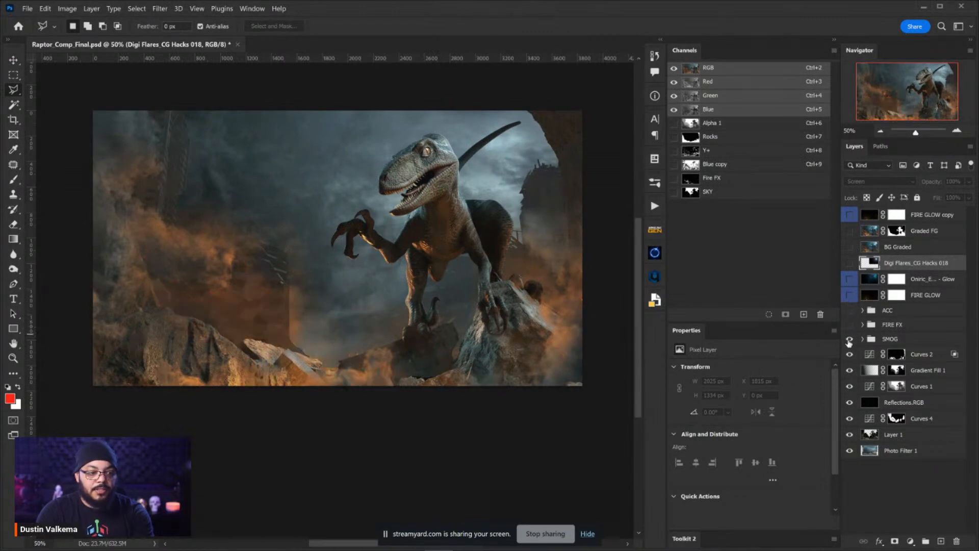
left_click(849, 339)
left_click_drag(478, 248, 485, 271)
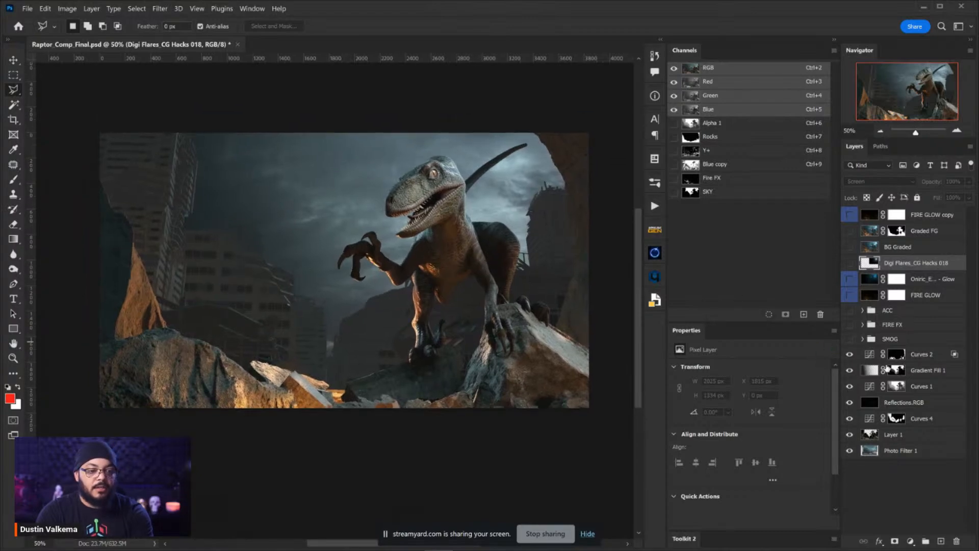
left_click_drag(489, 255, 483, 259)
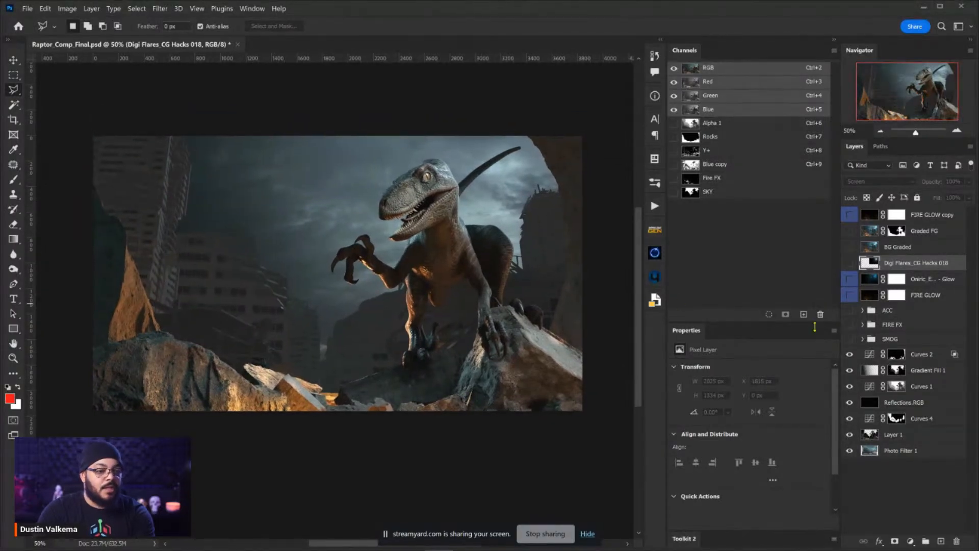
Step: Stamp all visible layers into a new merged layer directly above Curves 2
left_click(917, 358)
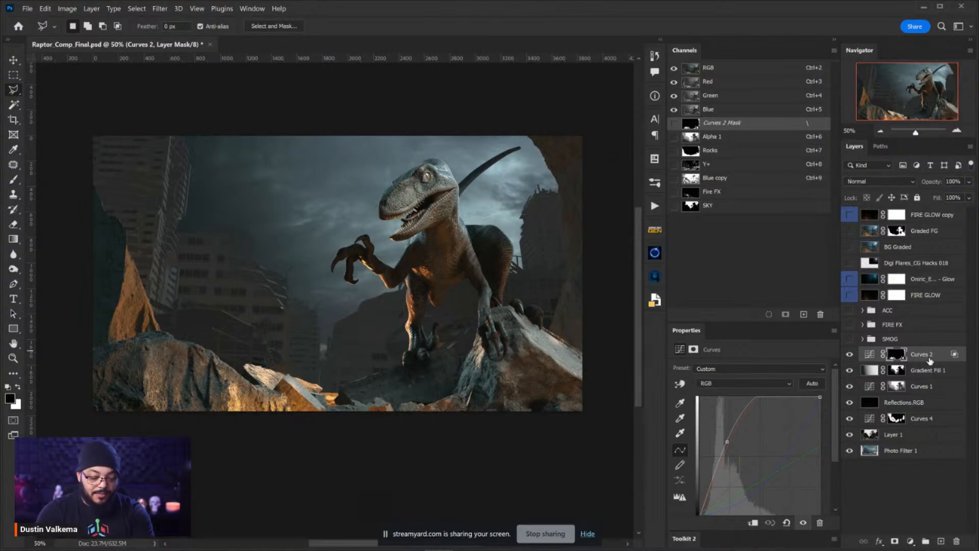
left_click(934, 356)
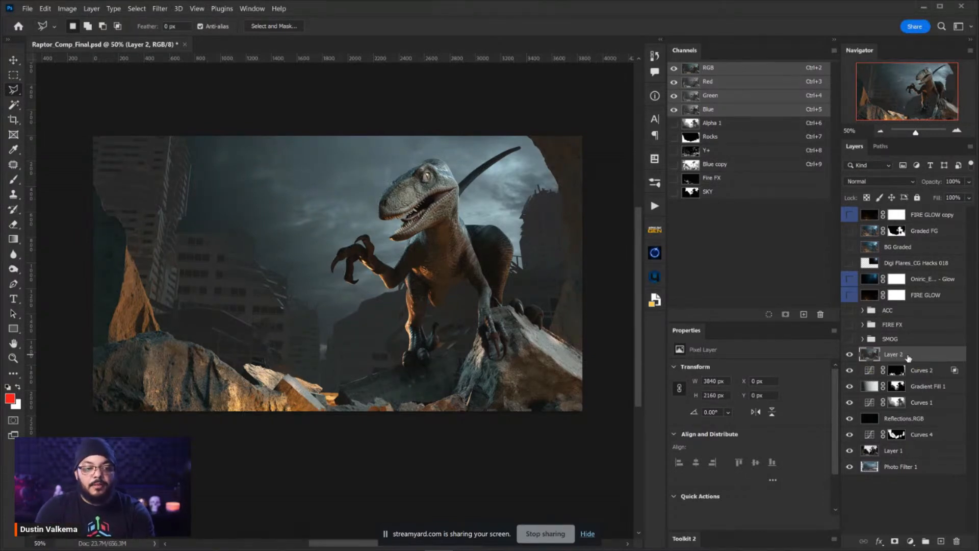
Step: Try converting the merged layer to a smart object and undo the conversion
right_click(907, 358)
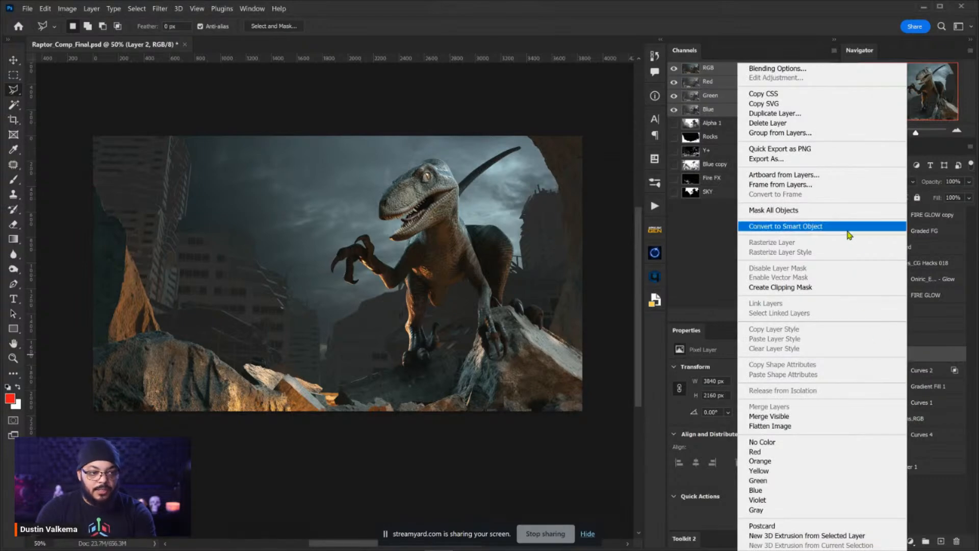
left_click(849, 227)
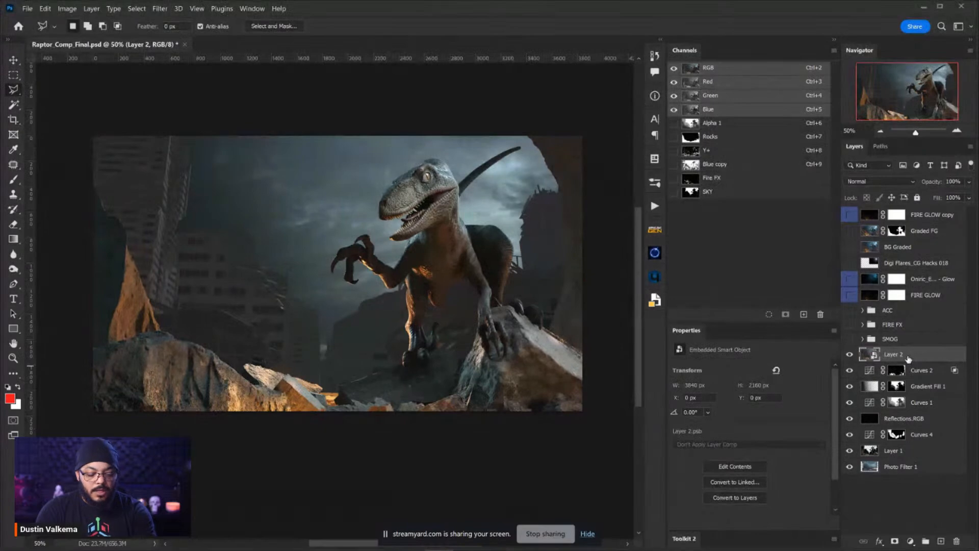
key("ctrl+z")
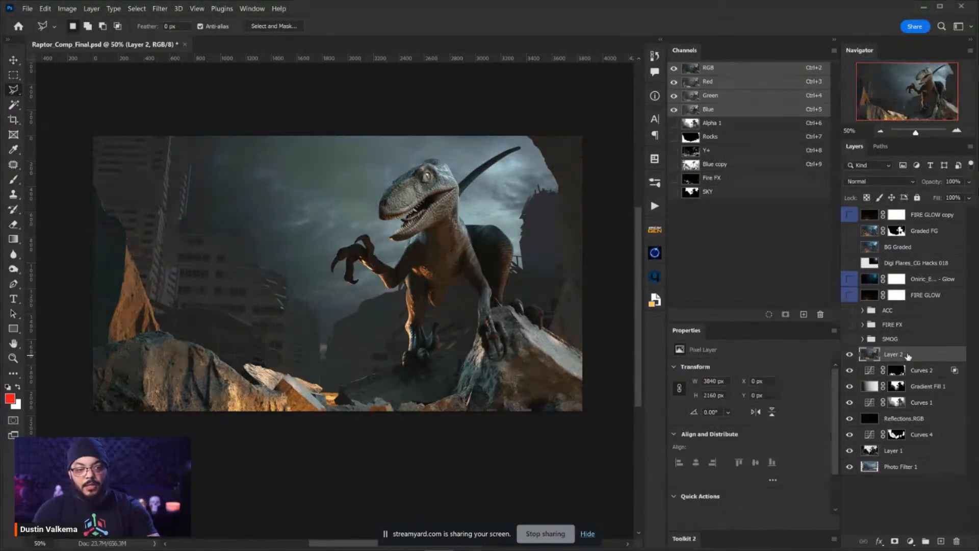
Step: Rename the merged layer above Curves 2 as DOF
double_click(898, 356)
type("DOF")
key("Return")
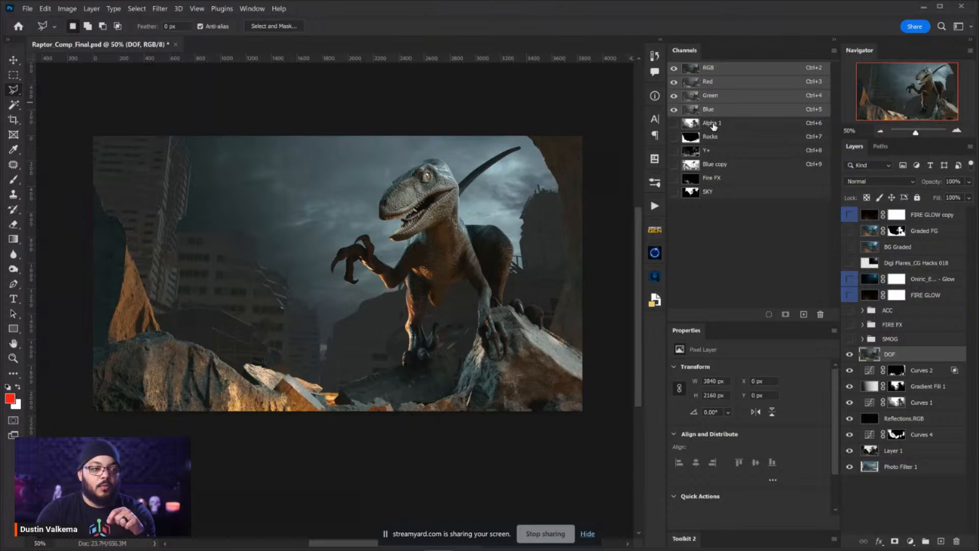
Step: Display the Alpha 1 depth channel on its own and rename it as Z
left_click(713, 125)
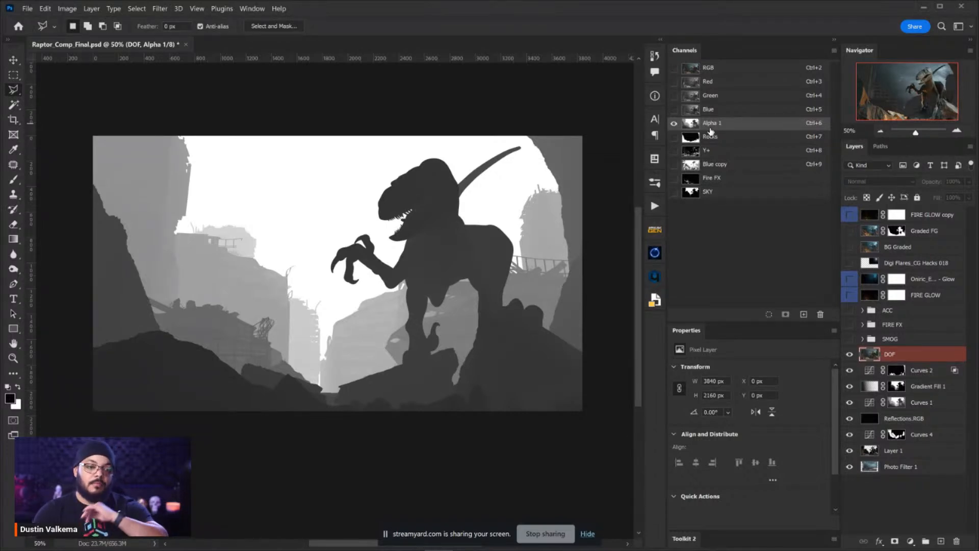
double_click(713, 124)
type("Z")
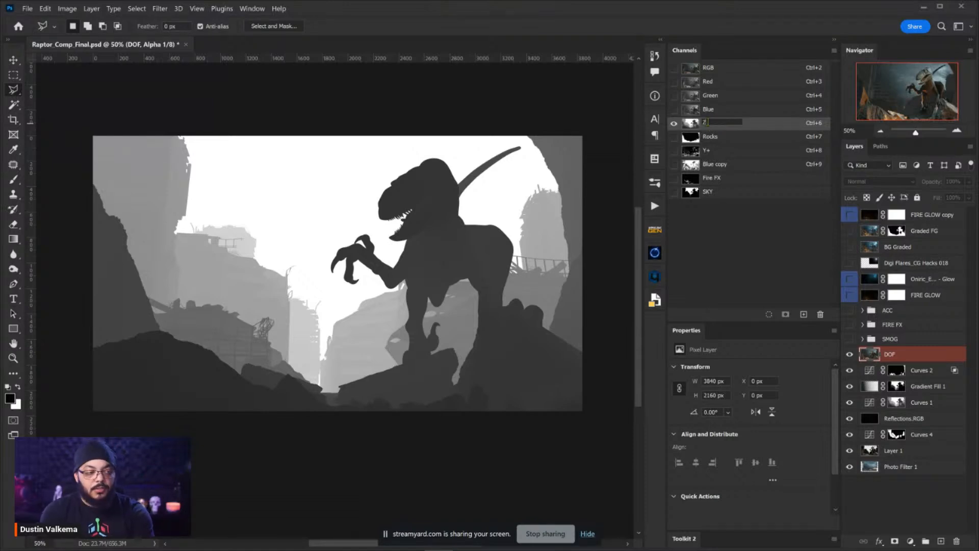
key("Return")
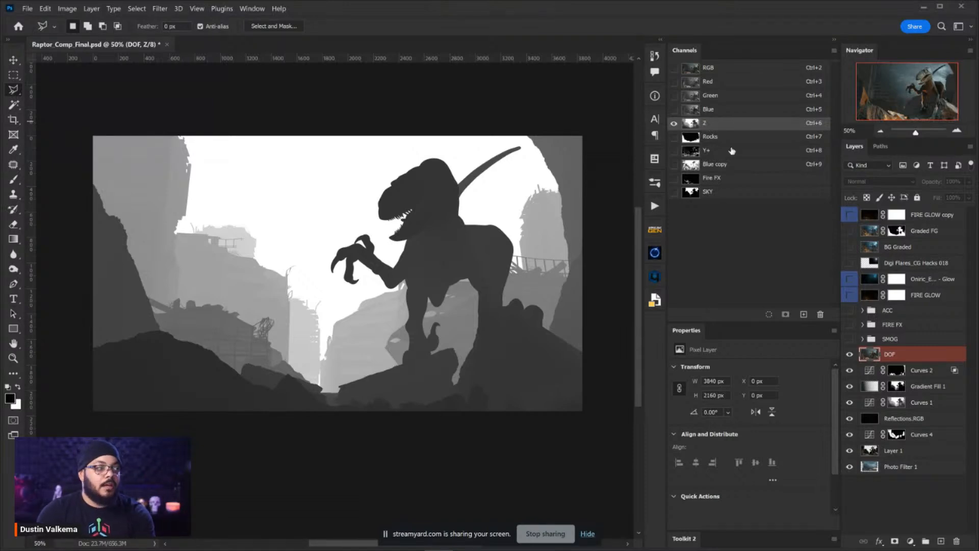
left_click(159, 9)
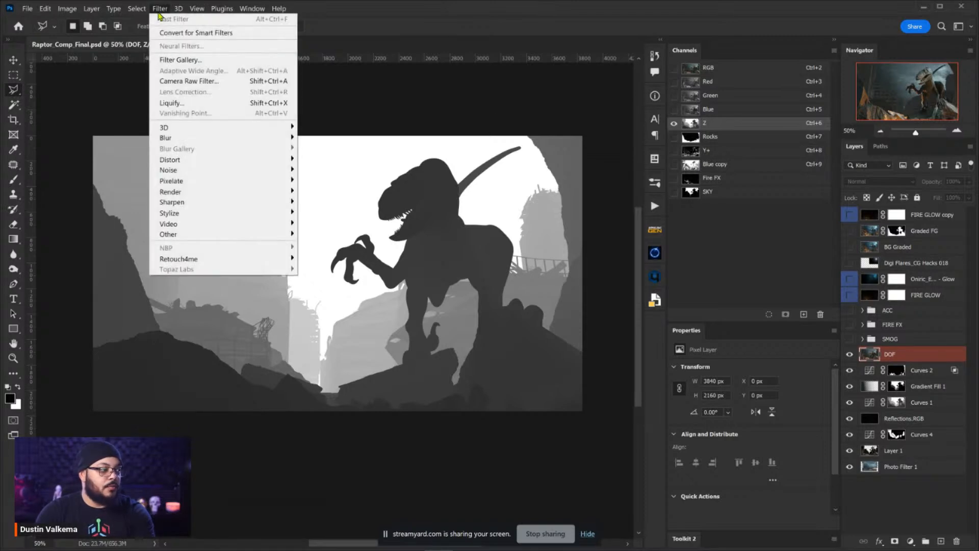
mouse_move(236, 138)
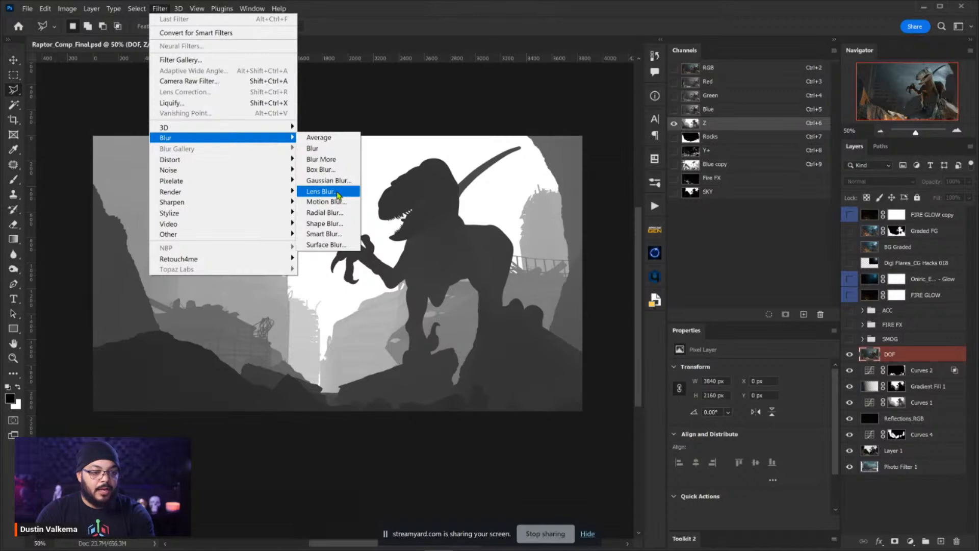
left_click(338, 193)
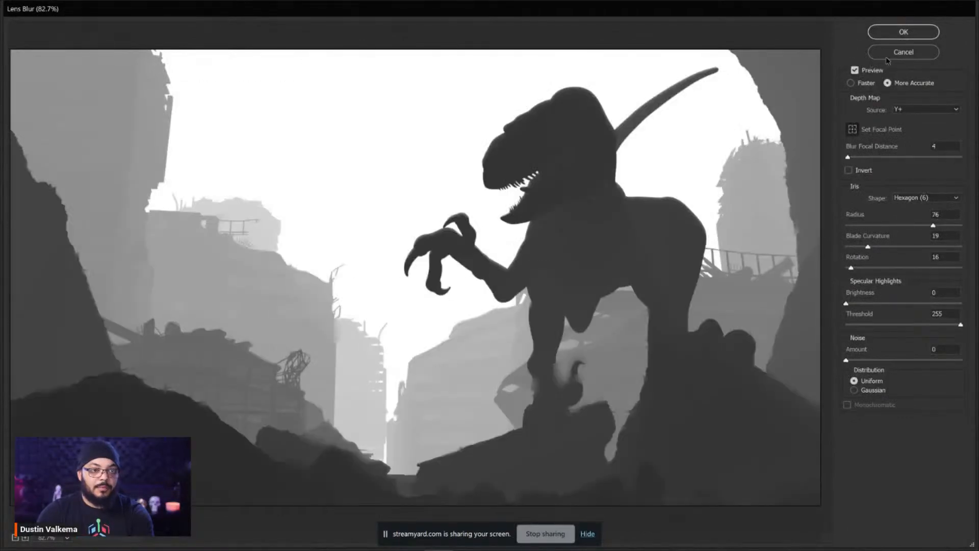
left_click(886, 57)
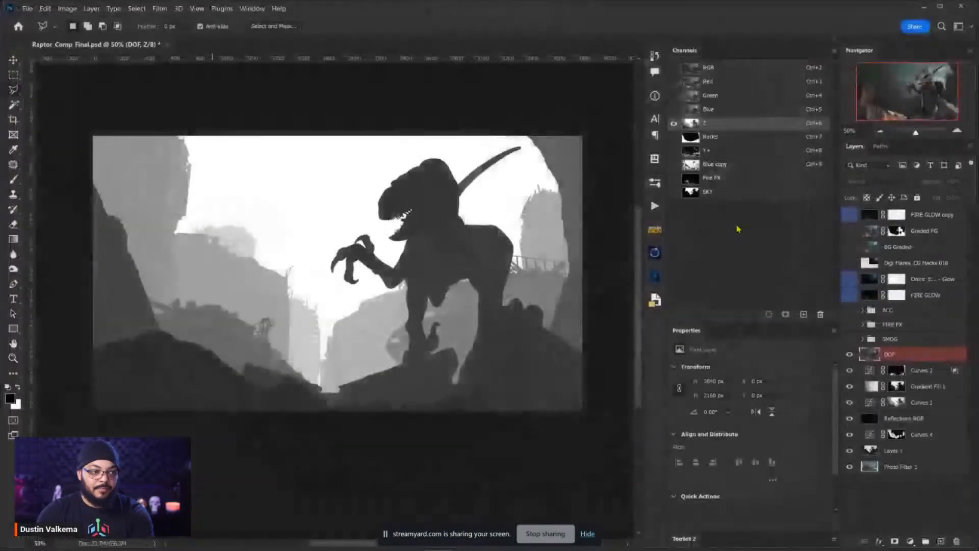
Step: Reactivate the RGB composite channel and start a Lens Blur on the DOF layer with the Z channel as depth map source
left_click(709, 67)
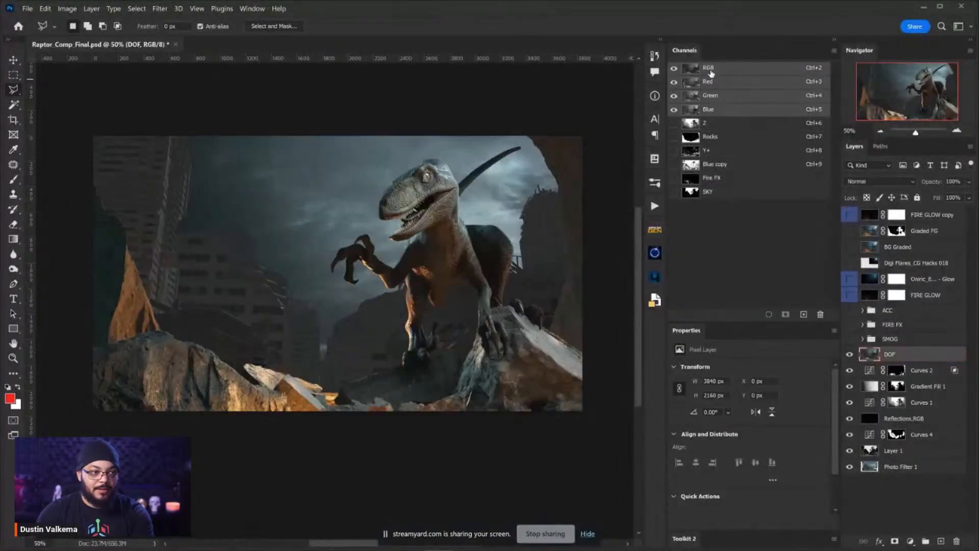
left_click(160, 9)
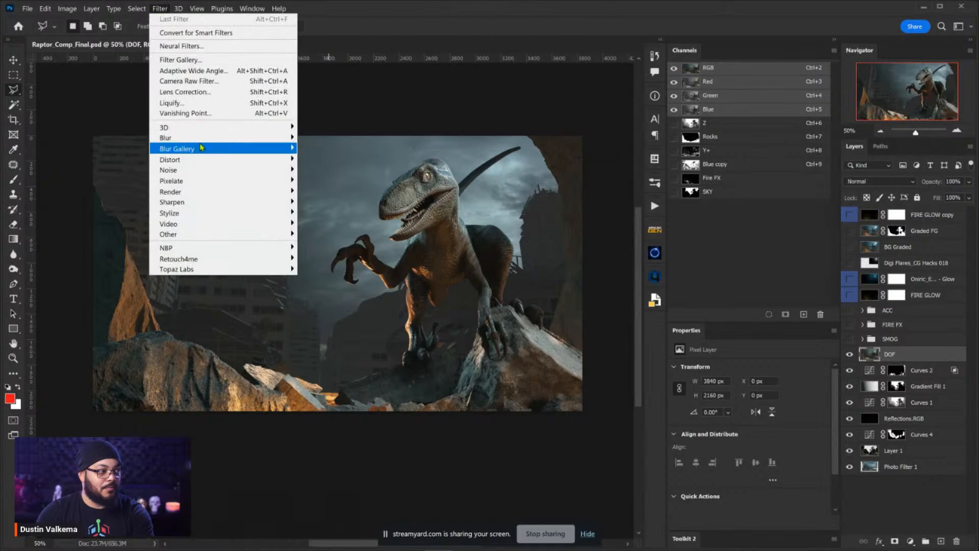
mouse_move(207, 141)
left_click(323, 193)
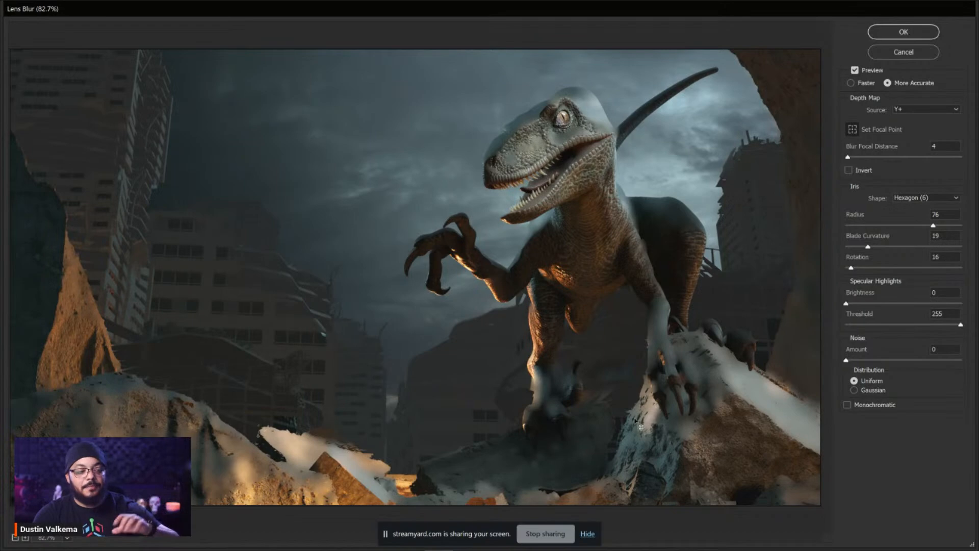
left_click(587, 533)
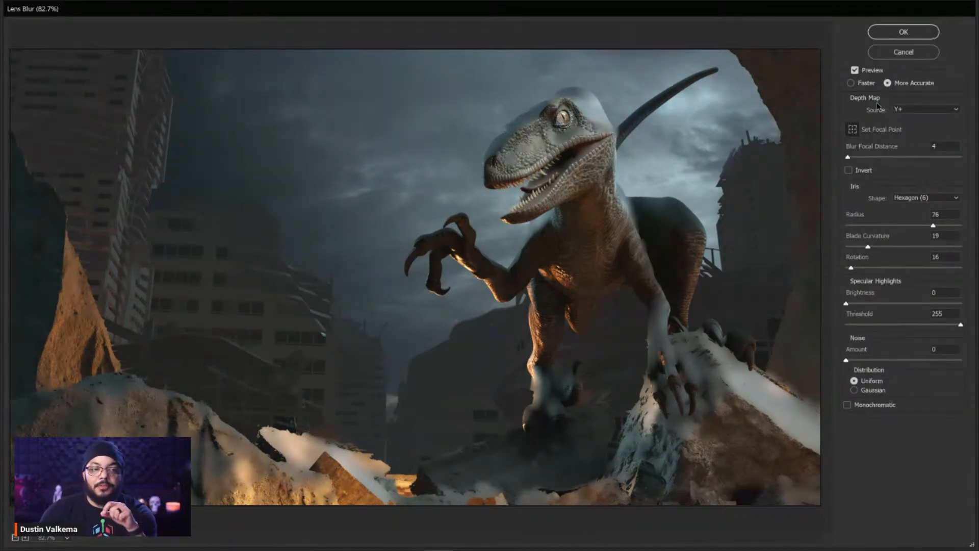
left_click(916, 113)
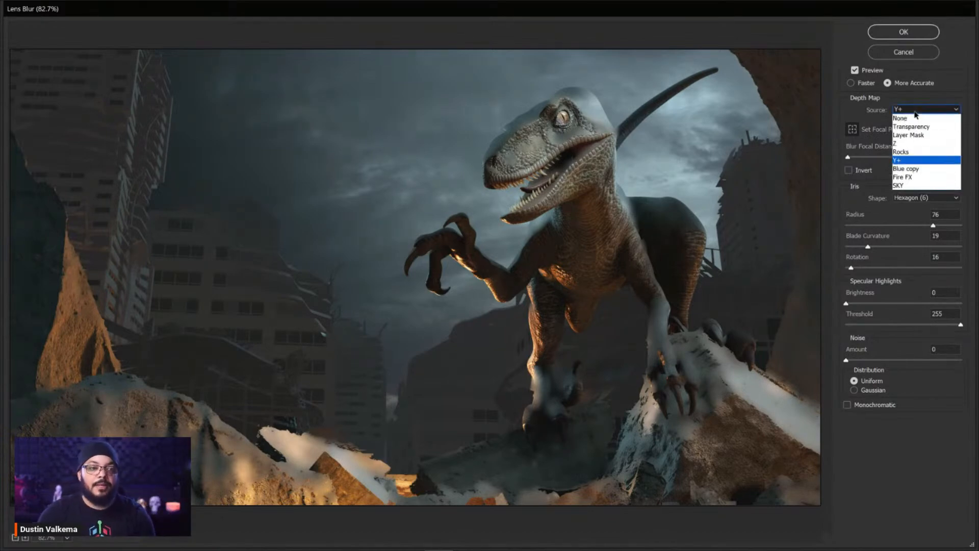
left_click(907, 145)
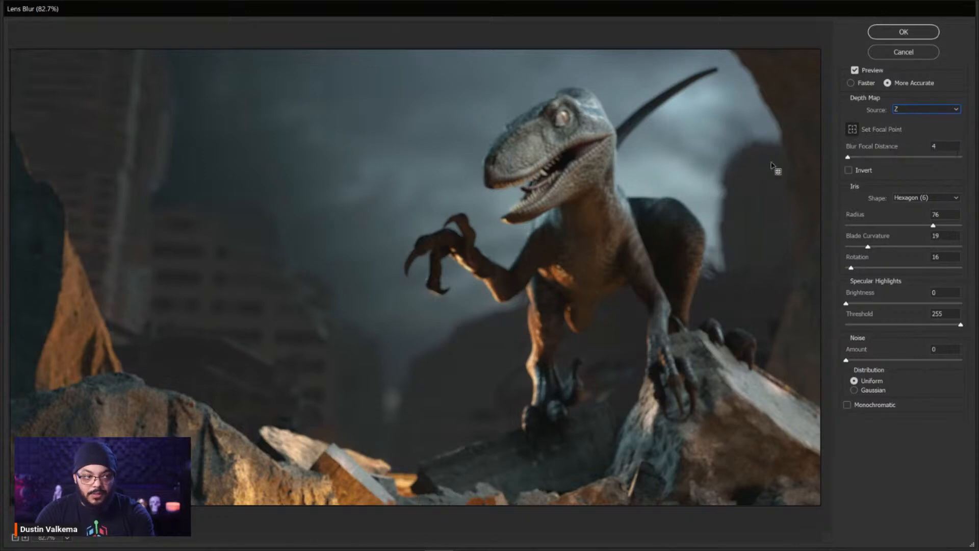
Step: Try setting the Lens Blur focal point on the raptor's eye, on the background buildings, and back on the eye
left_click(562, 122)
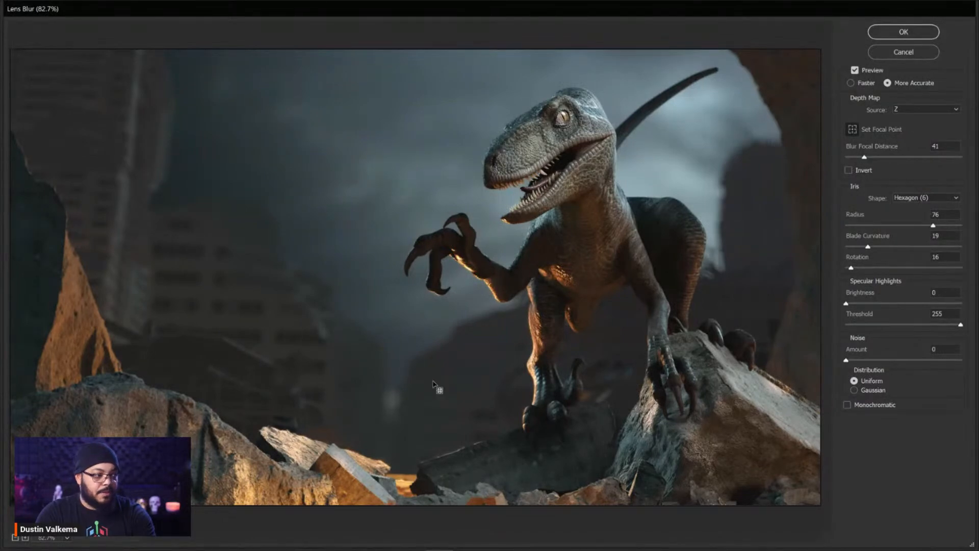
left_click(285, 283)
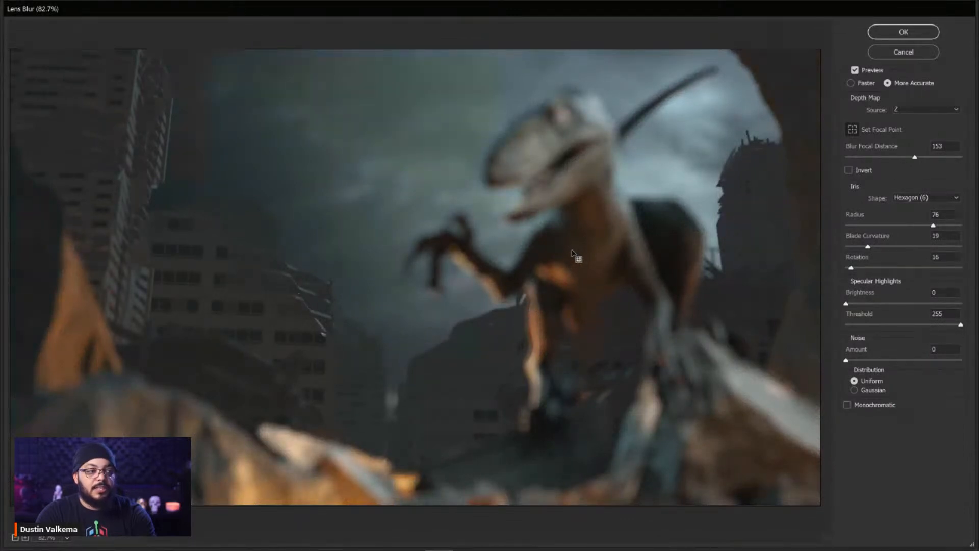
left_click(743, 154)
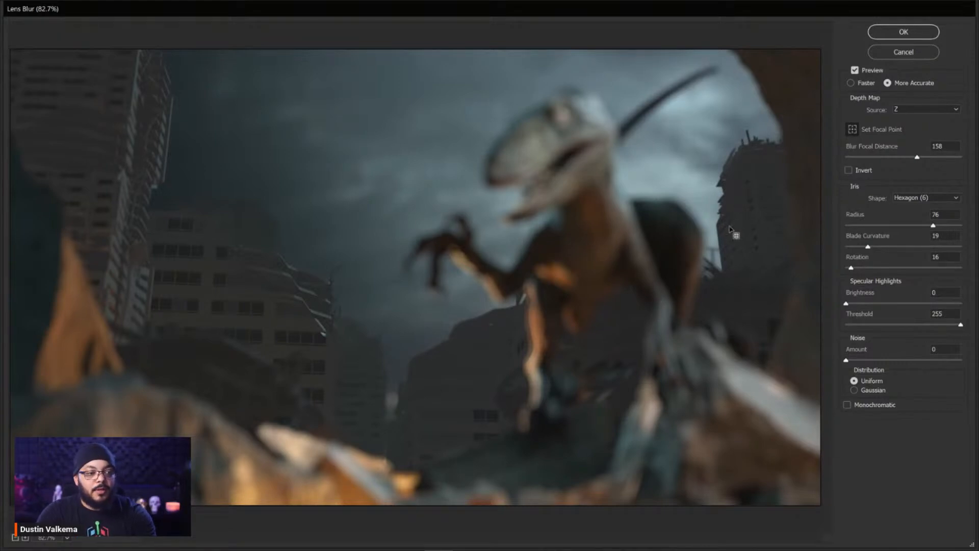
left_click(566, 125)
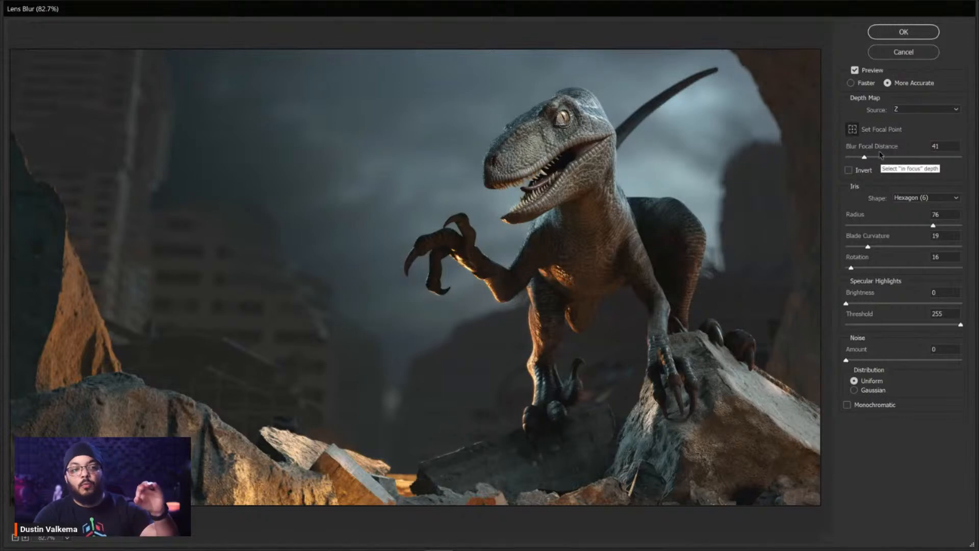
Step: Try Lens Blur radii of 9, 88 and 30, then set the radius to 40
left_click(856, 226)
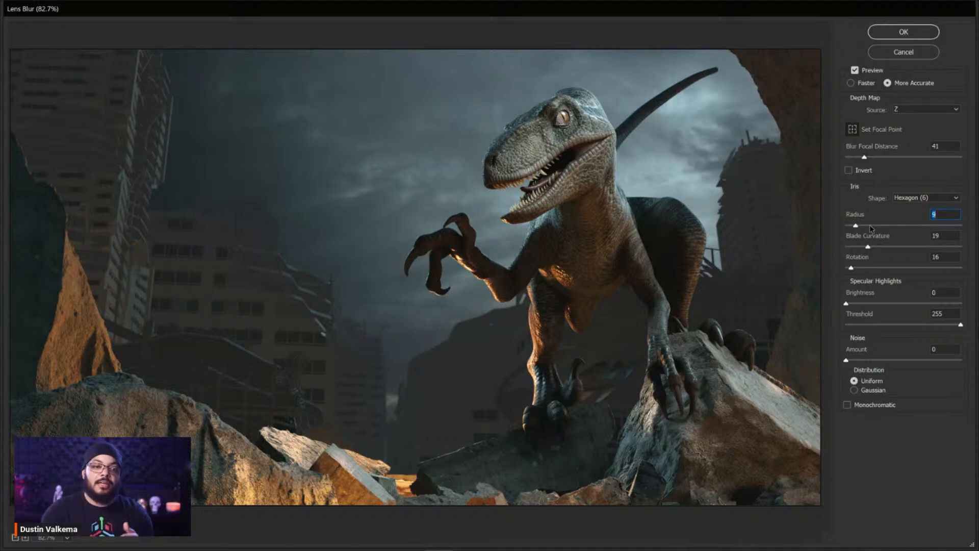
left_click_drag(910, 231, 944, 228)
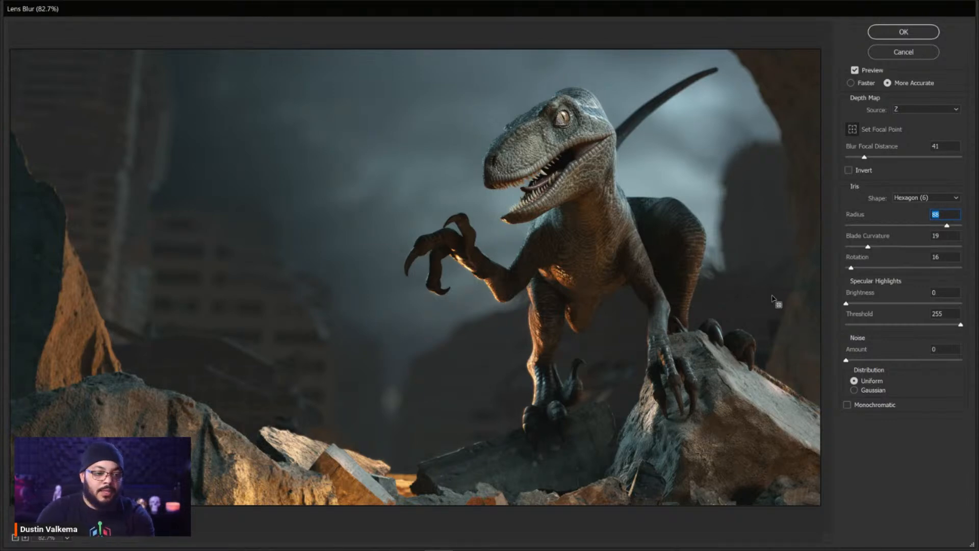
left_click(880, 226)
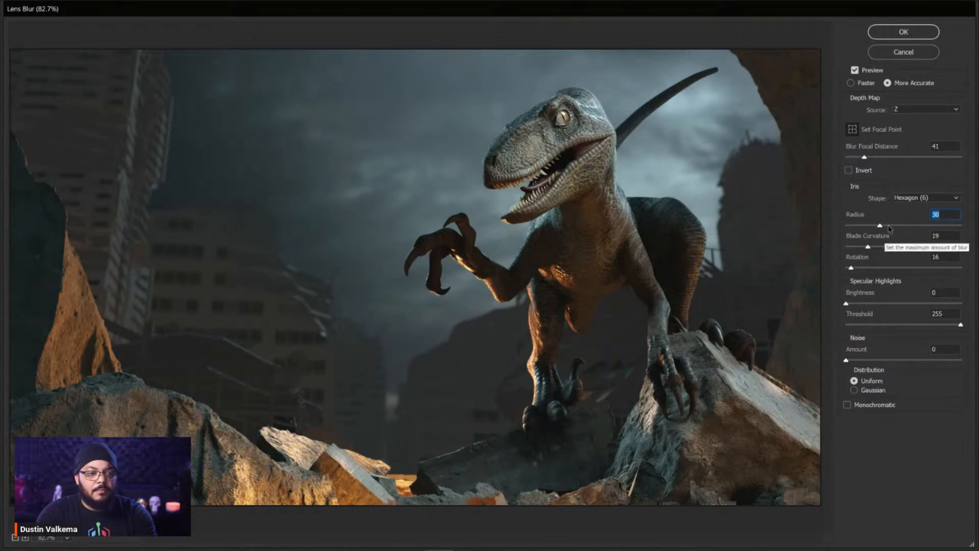
type("4")
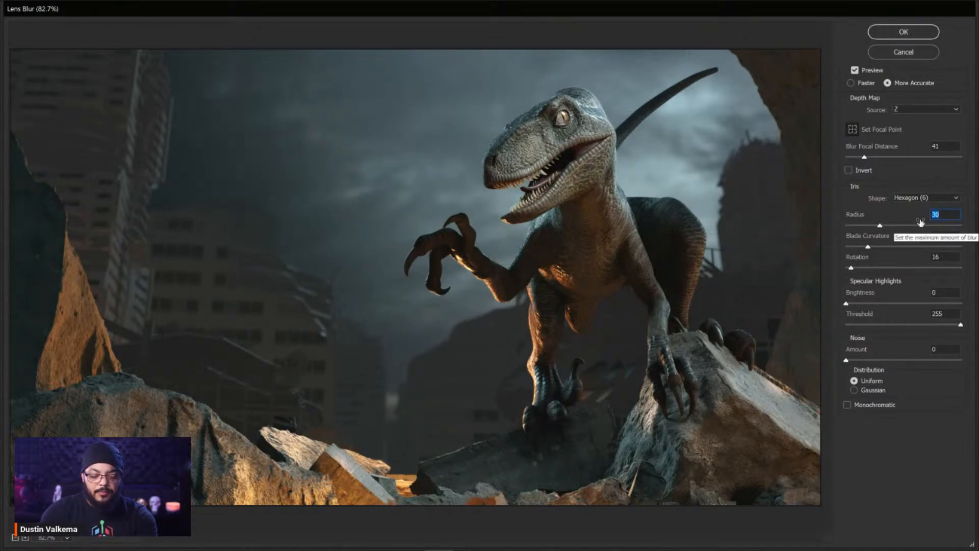
type("0")
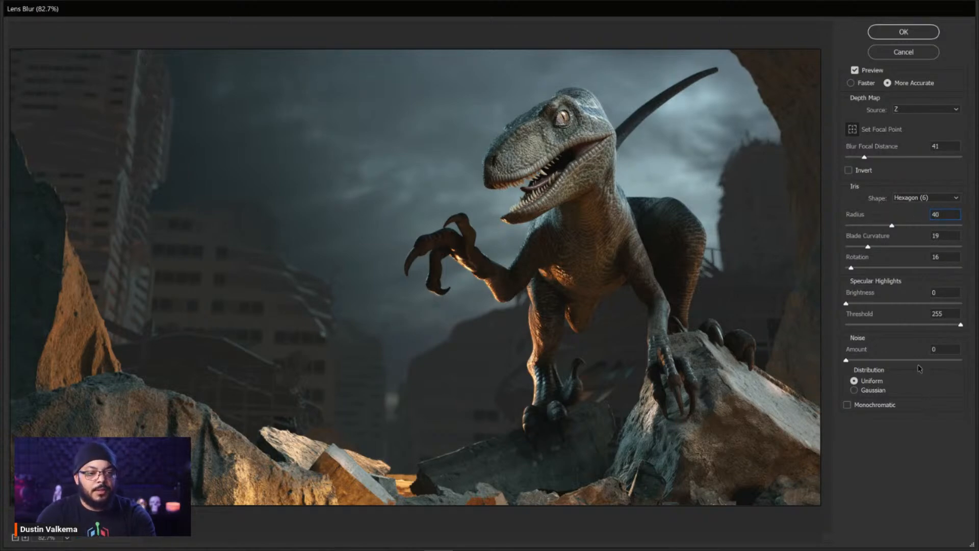
Step: Try Lens Blur specular highlight brightness values of 71 and 3
left_click(847, 304)
left_click_drag(925, 312, 931, 311)
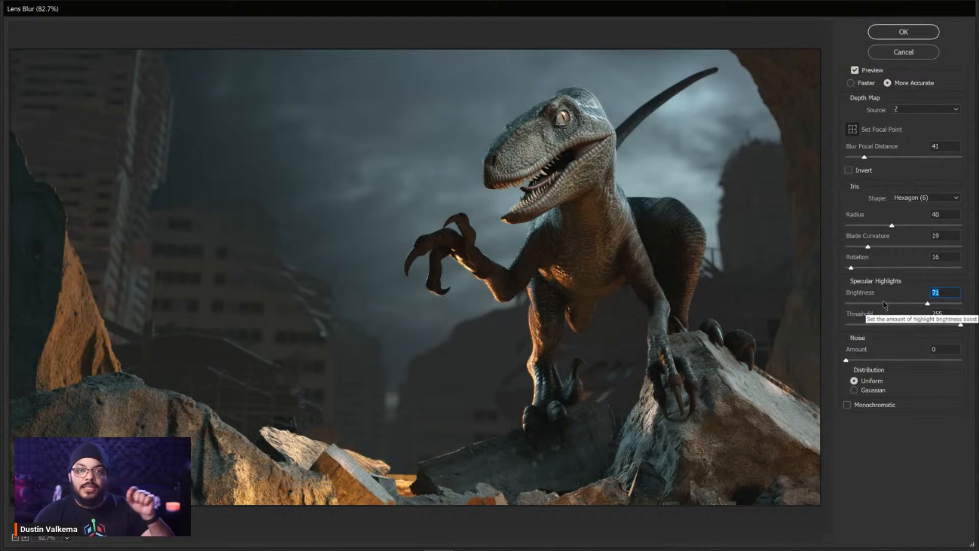
left_click(849, 304)
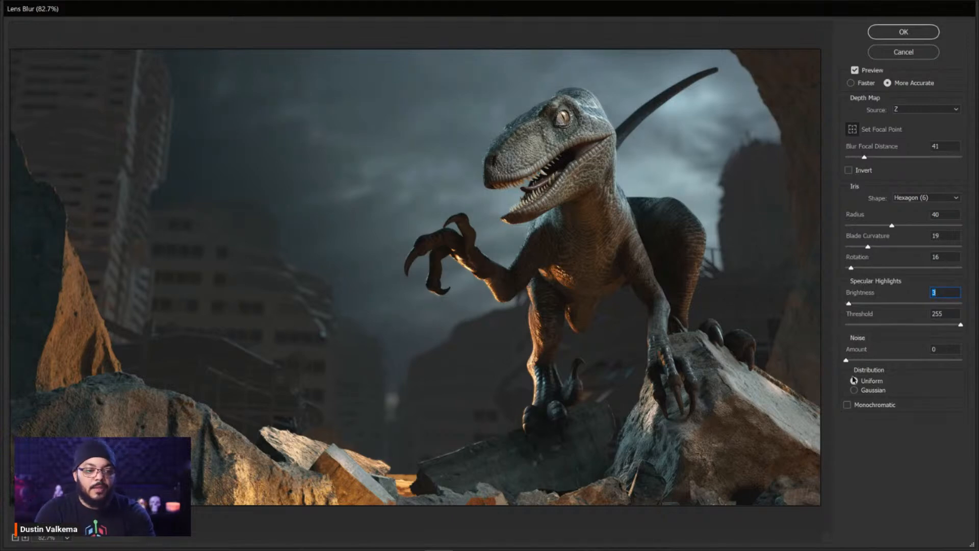
Step: Try a Lens Blur noise amount of 59, return it to 0, and cancel the filter
left_click_drag(847, 360, 914, 359)
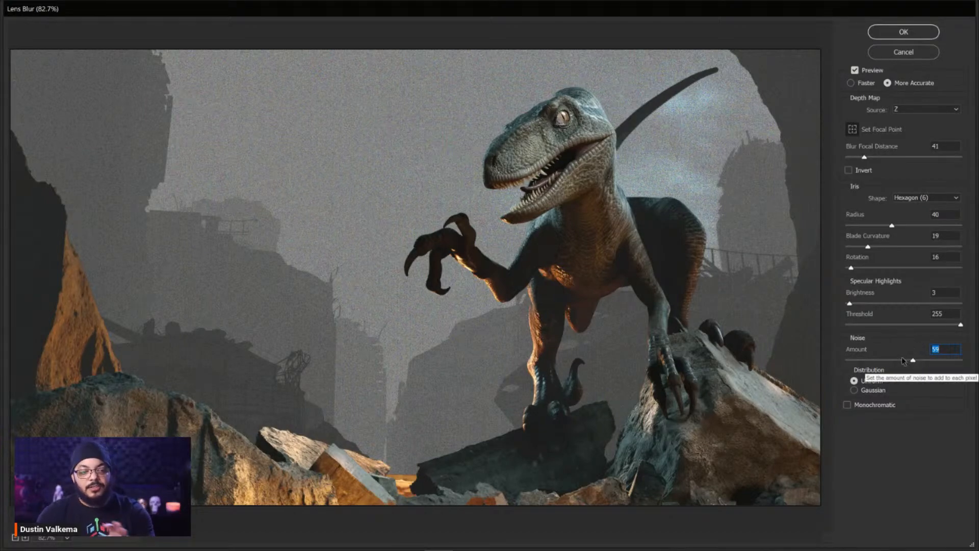
left_click_drag(912, 360, 838, 368)
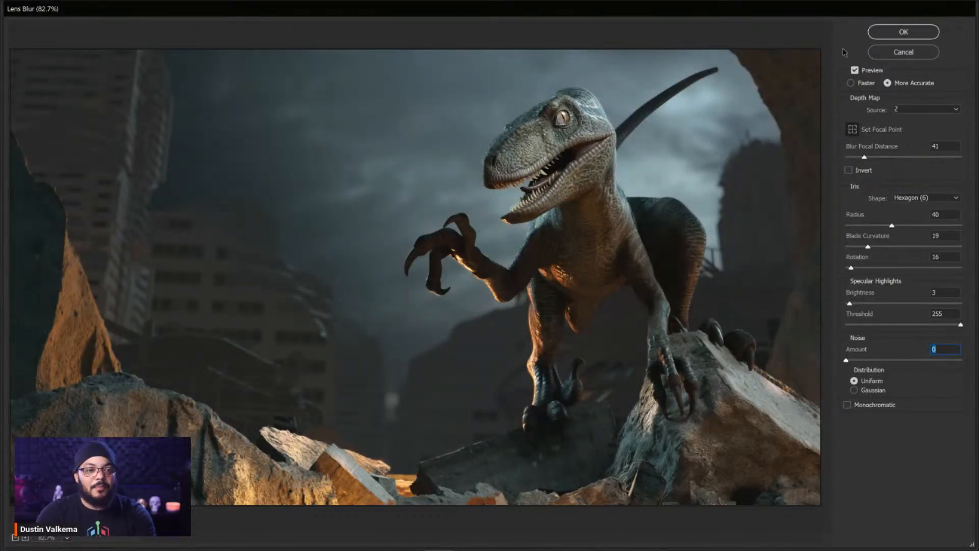
left_click(888, 37)
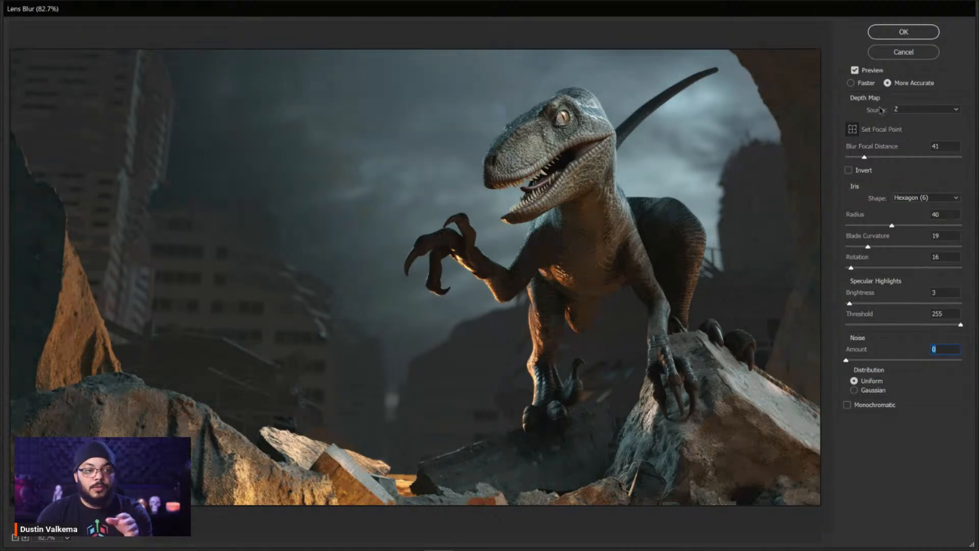
left_click(903, 53)
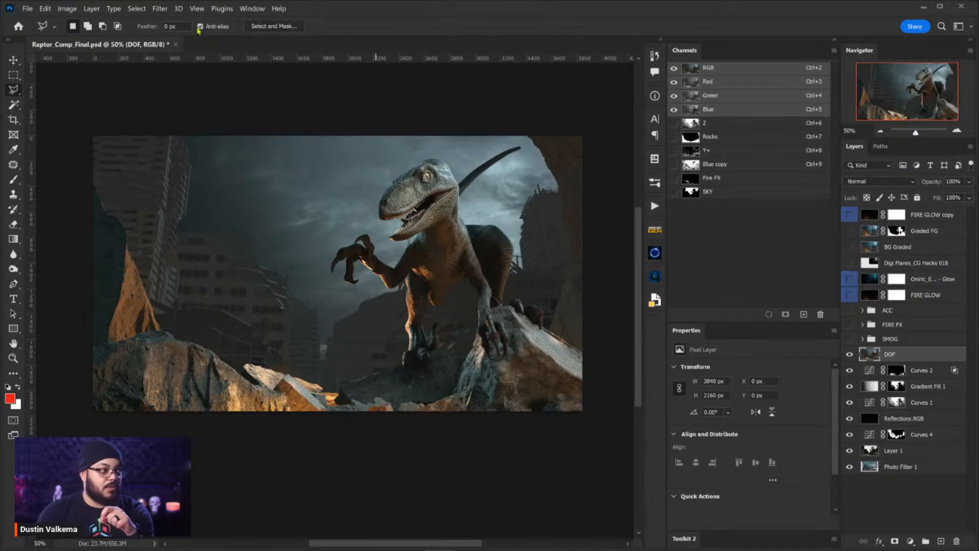
Step: Try the Depth Blur neural filter with its focal point on the raptor's head
left_click(160, 10)
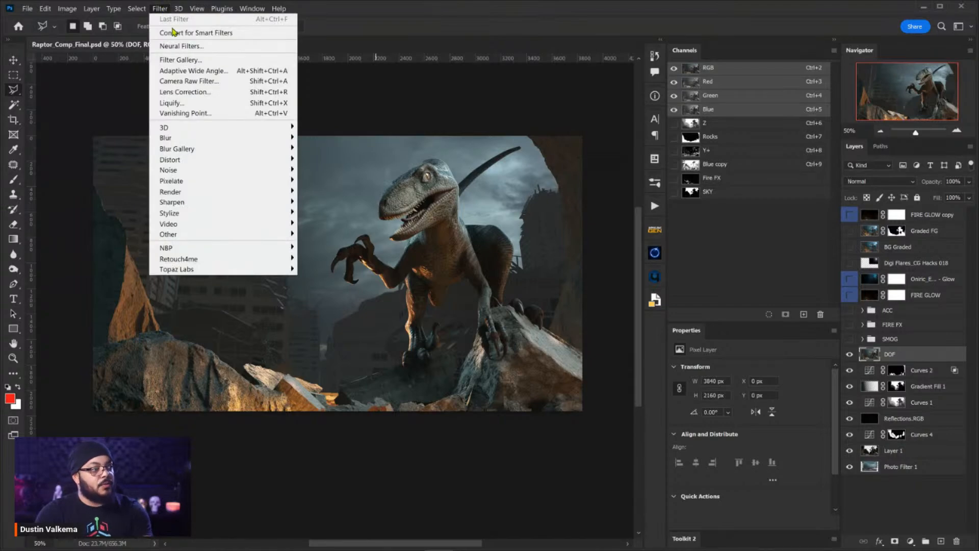
left_click(180, 47)
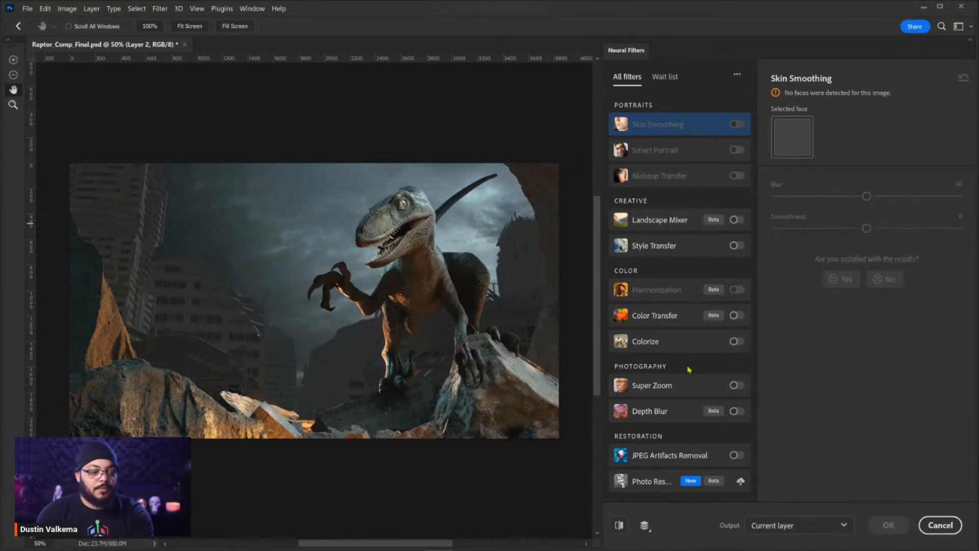
scroll(693, 367, "down", 1)
left_click(660, 408)
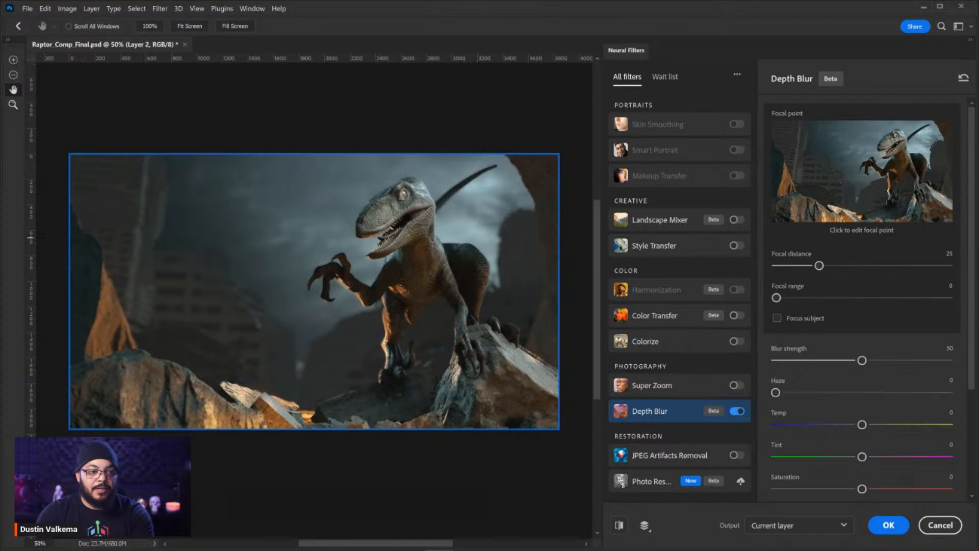
left_click(894, 136)
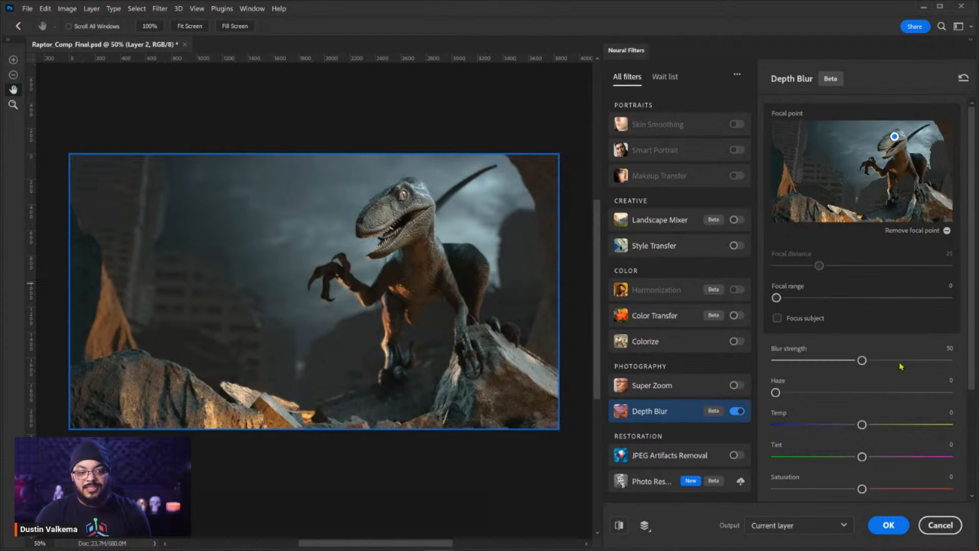
left_click(901, 519)
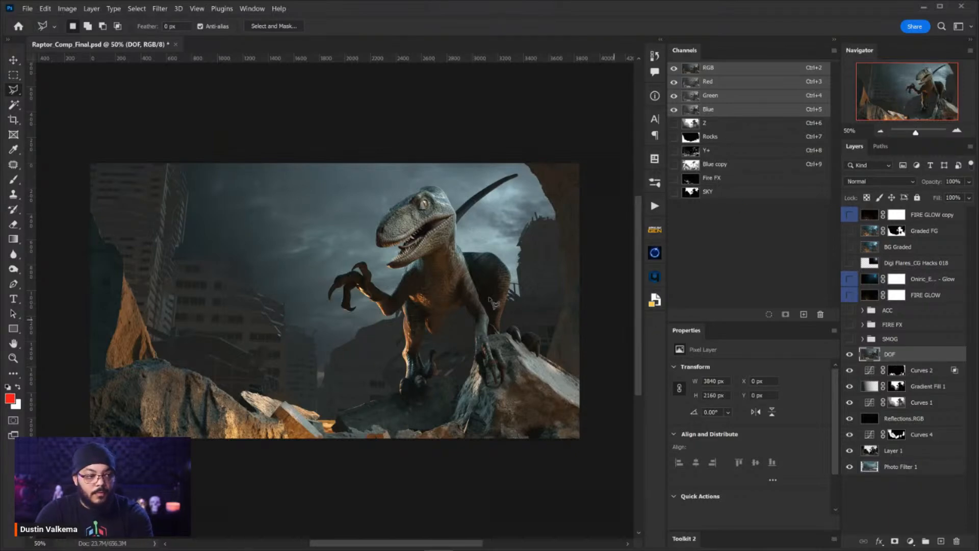
Step: Apply Lens Blur to the DOF layer with the focal point on the raptor's eye and radius 69, and compare before and after
left_click(160, 8)
mouse_move(235, 139)
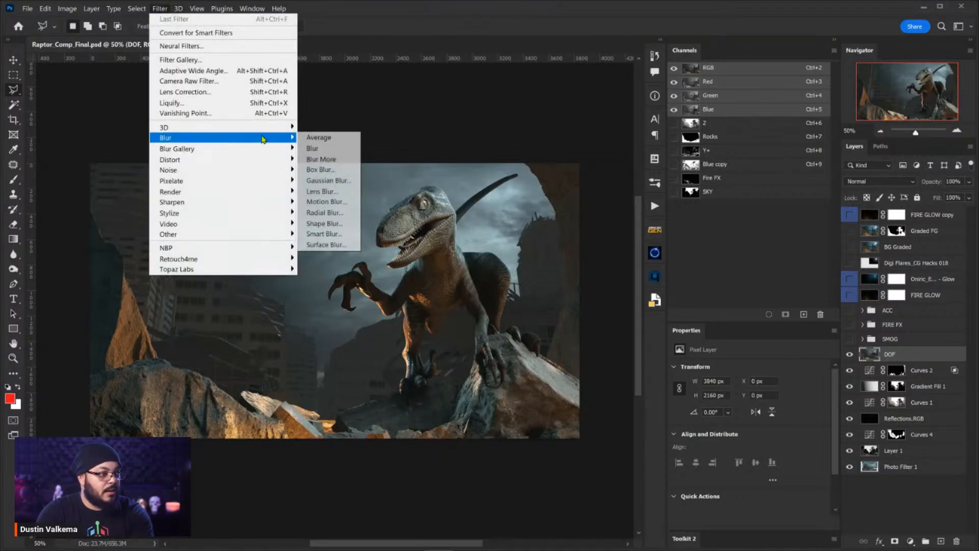
left_click(332, 193)
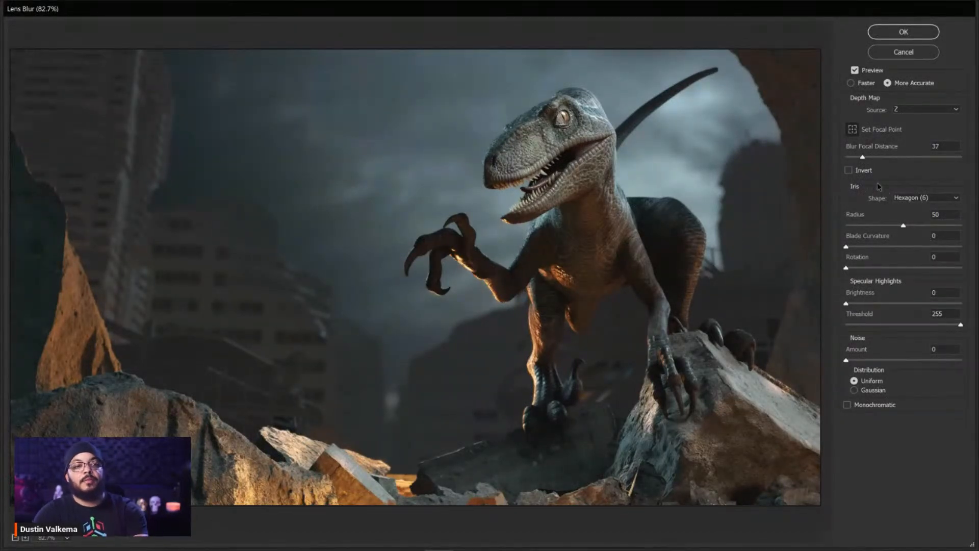
left_click(562, 120)
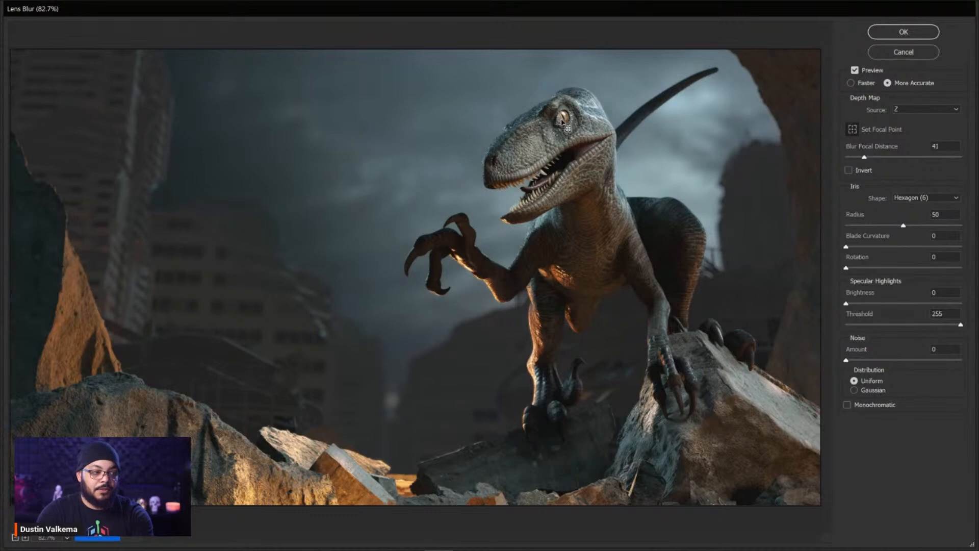
left_click(925, 227)
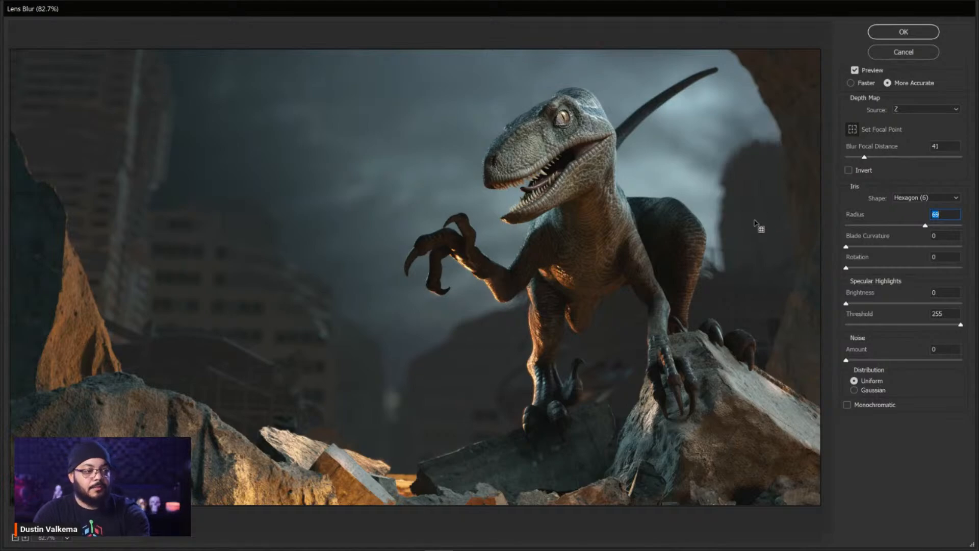
left_click(903, 31)
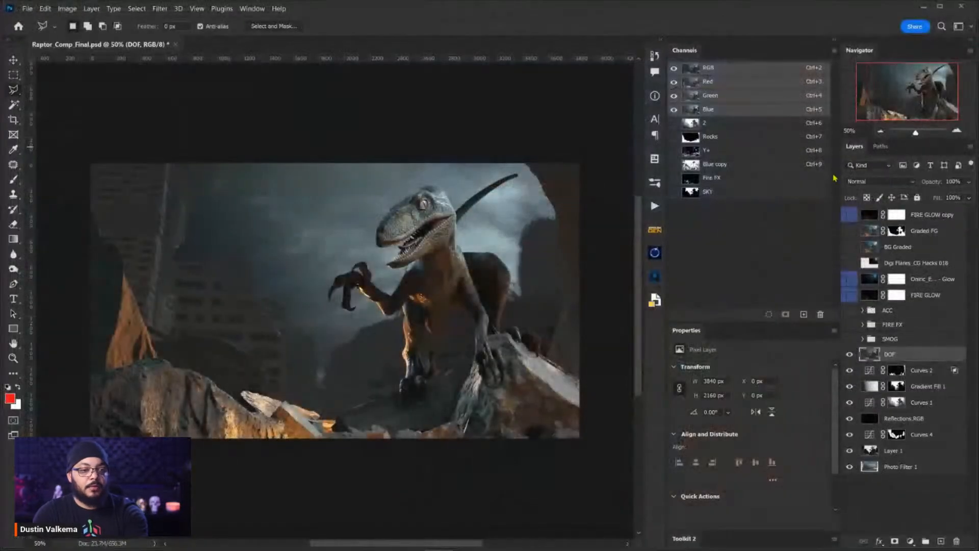
left_click(850, 354)
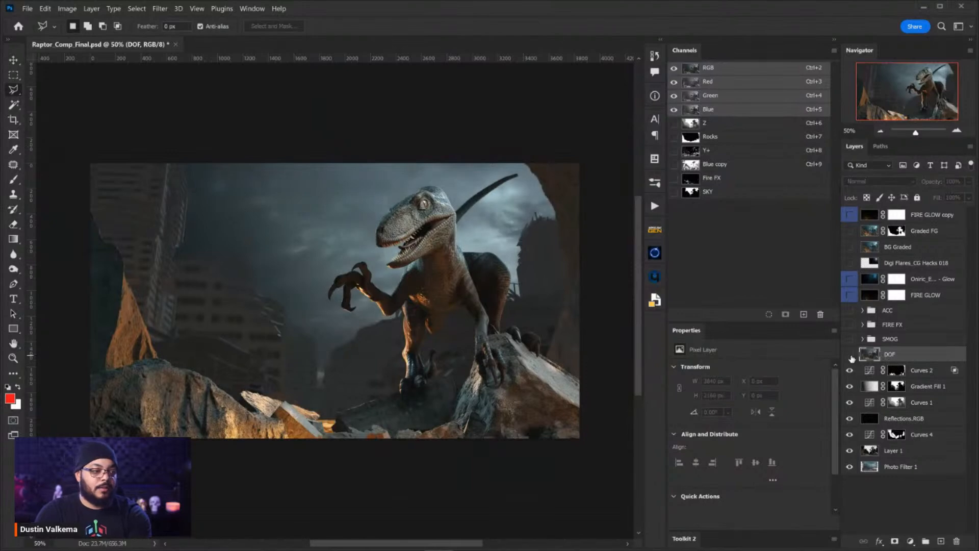
left_click(850, 355)
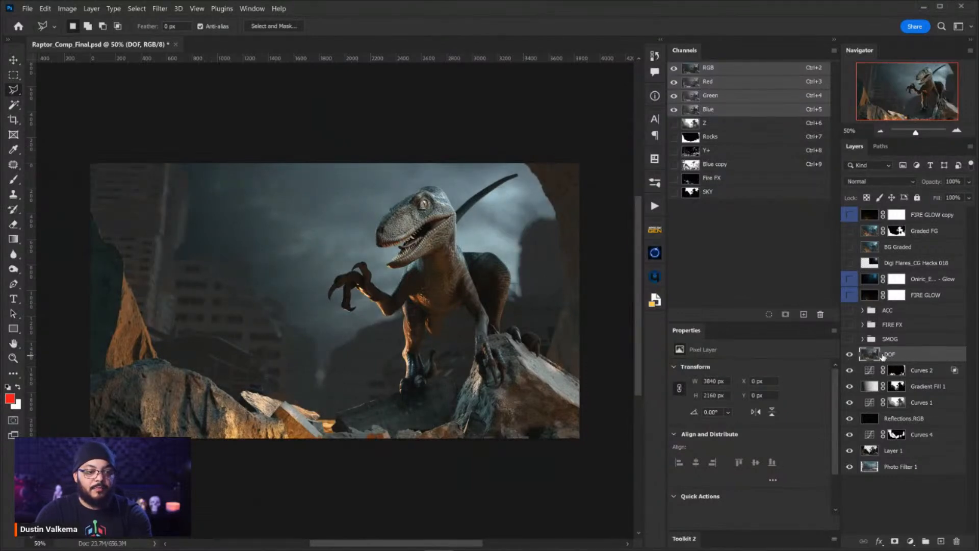
Step: Examine the Rocks, SKY, Fire FX, Blue copy and Y+ alpha channels one by one
left_click_drag(514, 245, 535, 204)
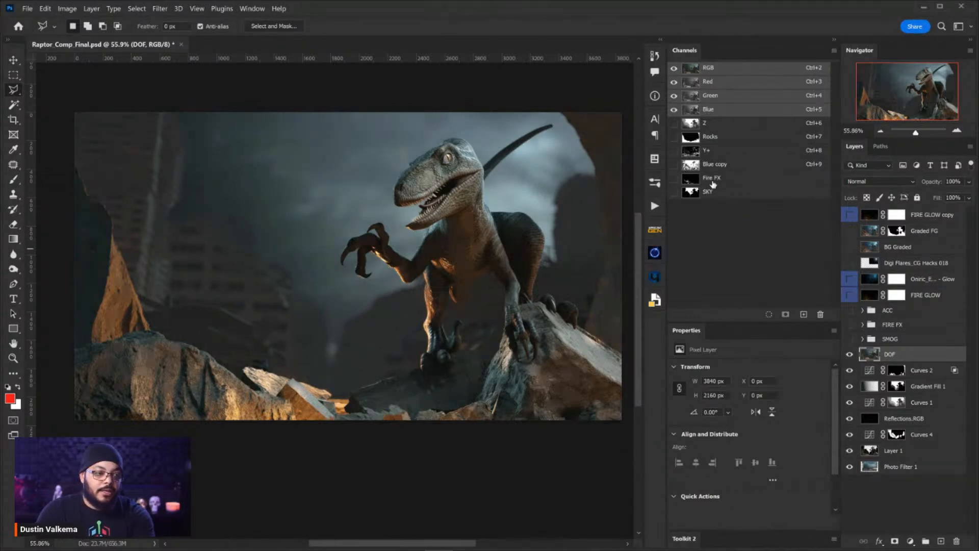
left_click(709, 137)
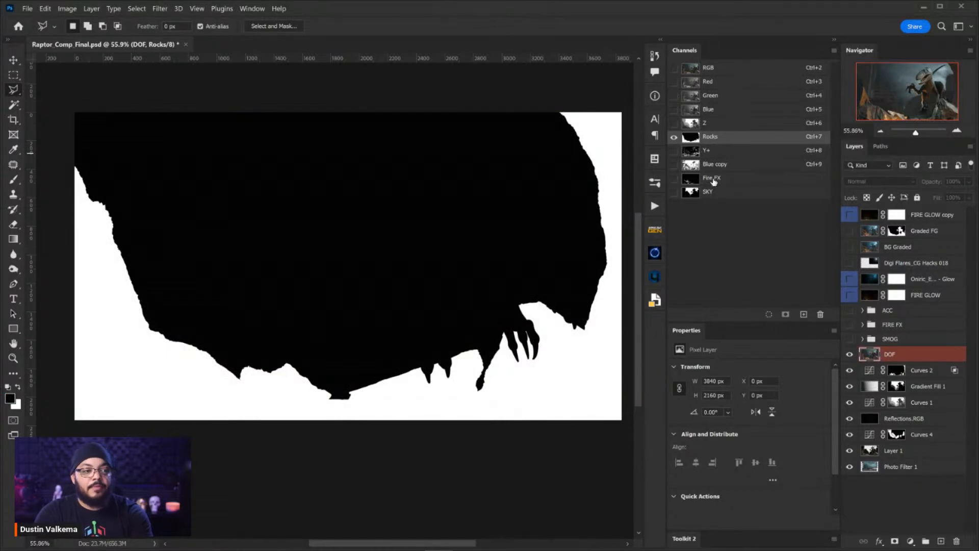
left_click(706, 193)
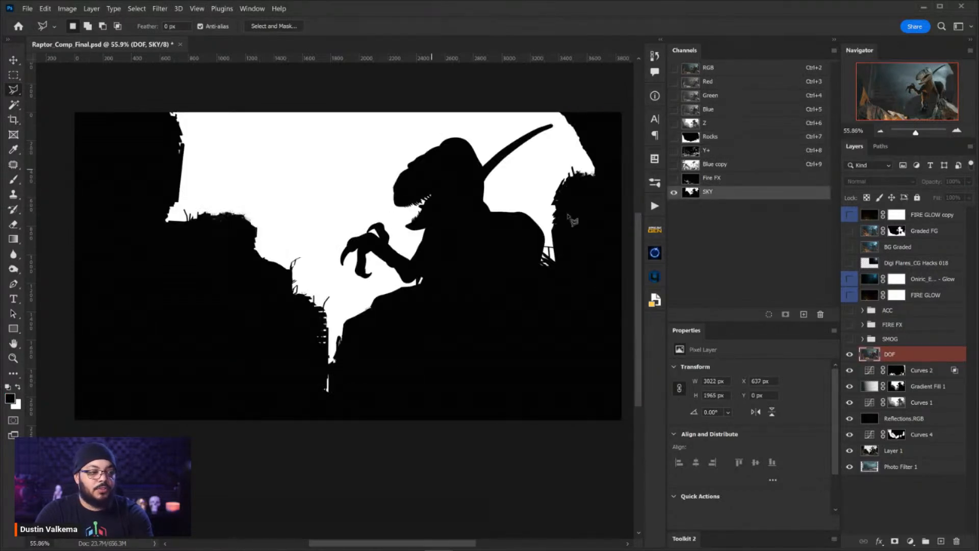
left_click(697, 182)
left_click(717, 164)
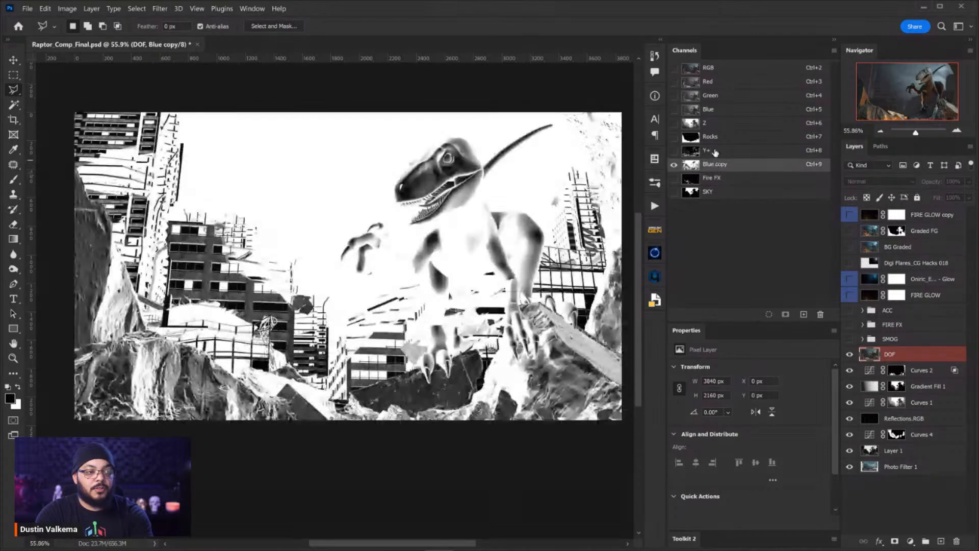
left_click(715, 152)
left_click(711, 138)
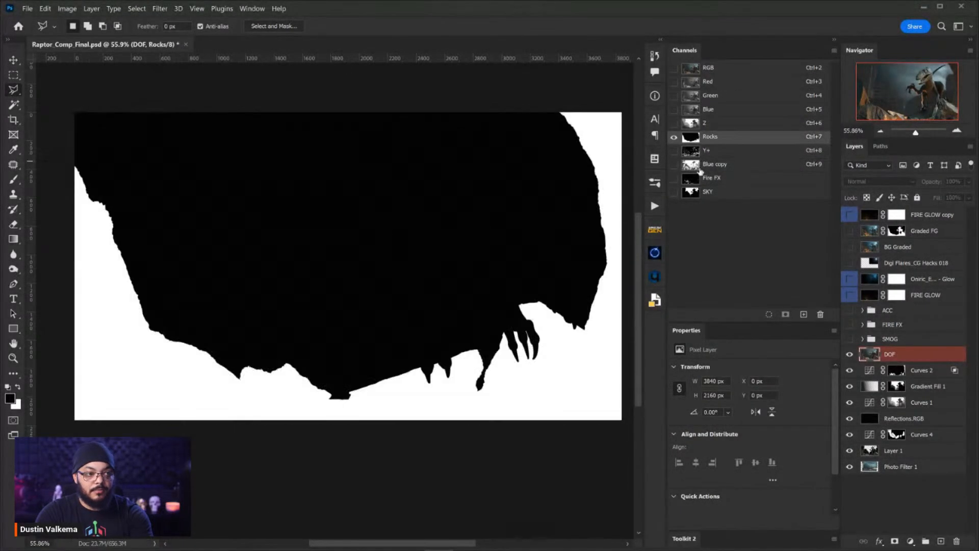
Step: Make the ACC layer group visible and expand it to list its render passes
left_click(849, 310)
left_click(873, 310)
left_click(862, 311)
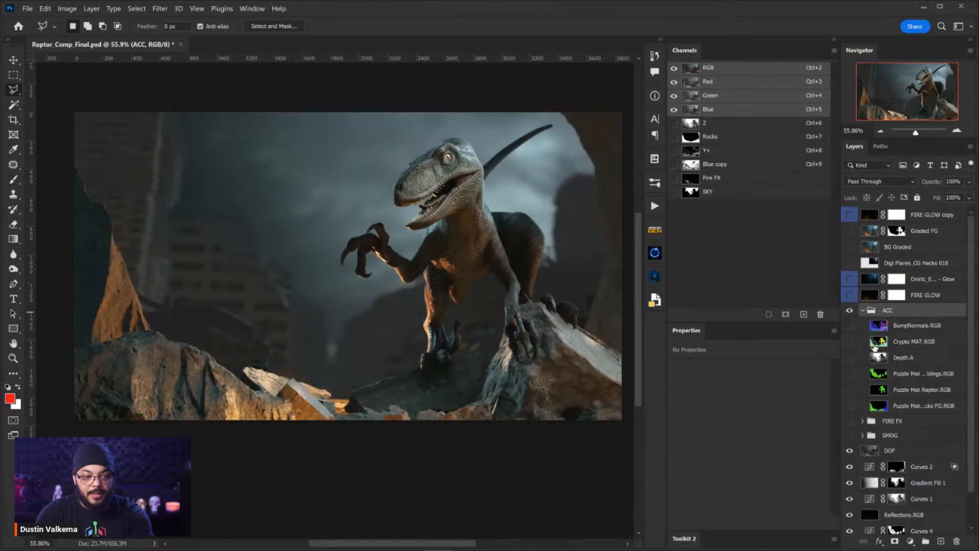
Step: Display the Puzzle Mat BG Buildings.RGB layer and load its green and red channels together as a selection of the buildings
left_click(879, 375)
left_click(850, 375)
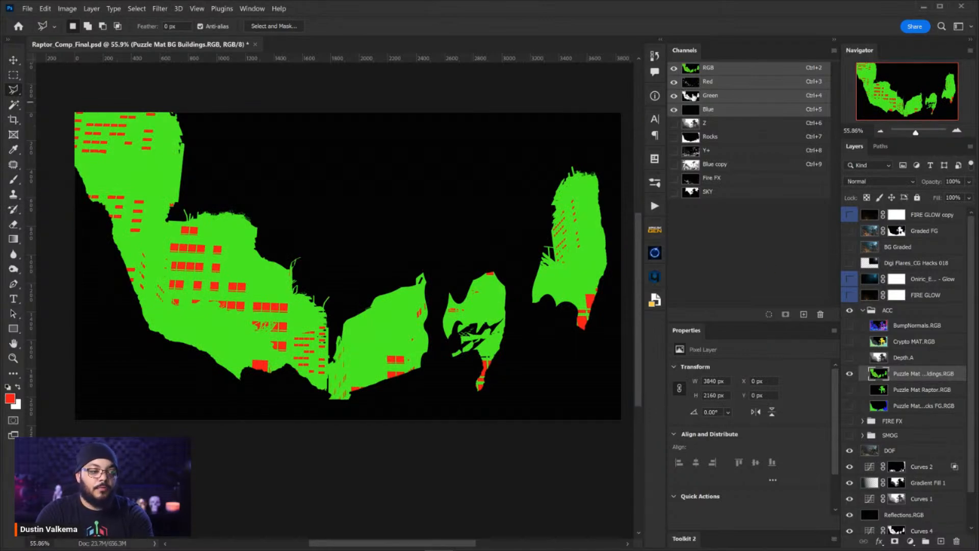
left_click(691, 94, "ctrl")
left_click(691, 86, "ctrl+shift")
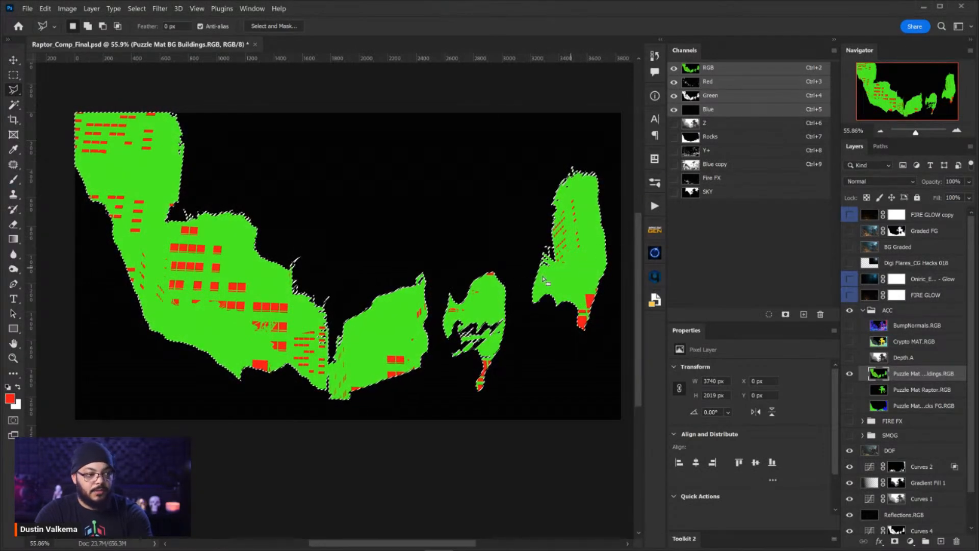
Step: Save the building selection as an alpha channel named Buildings and return to the RGB composite view
left_click(786, 314)
left_click(714, 205)
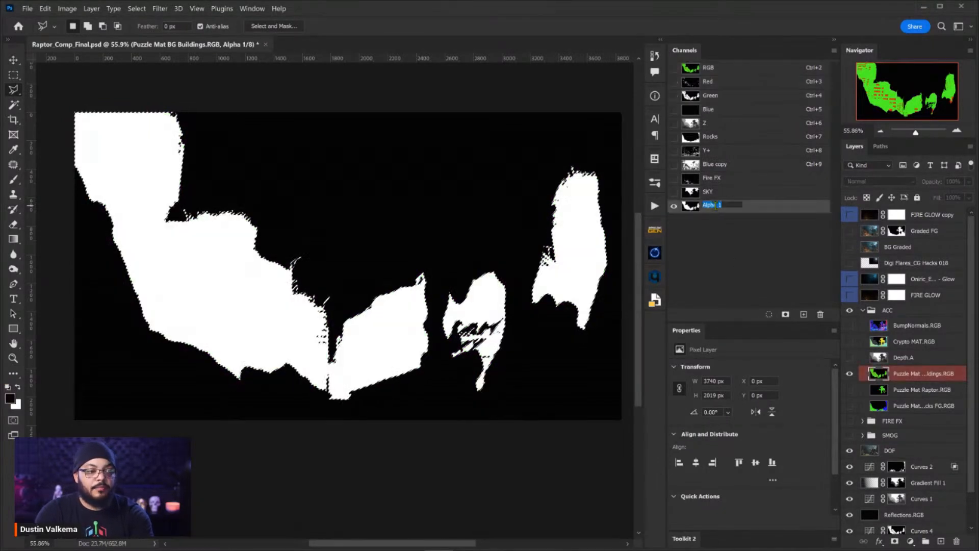
double_click(734, 207)
type("Buildings")
key("Return")
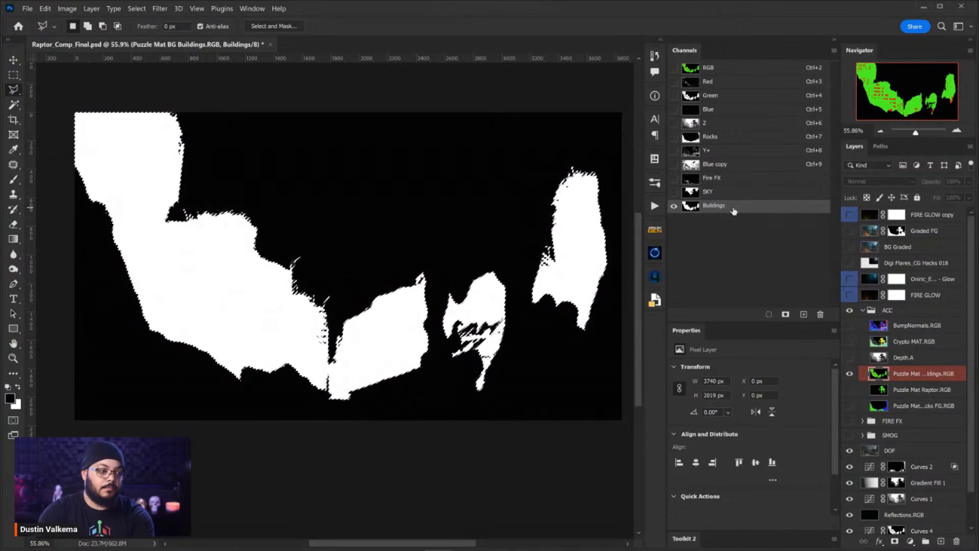
key("ctrl+2")
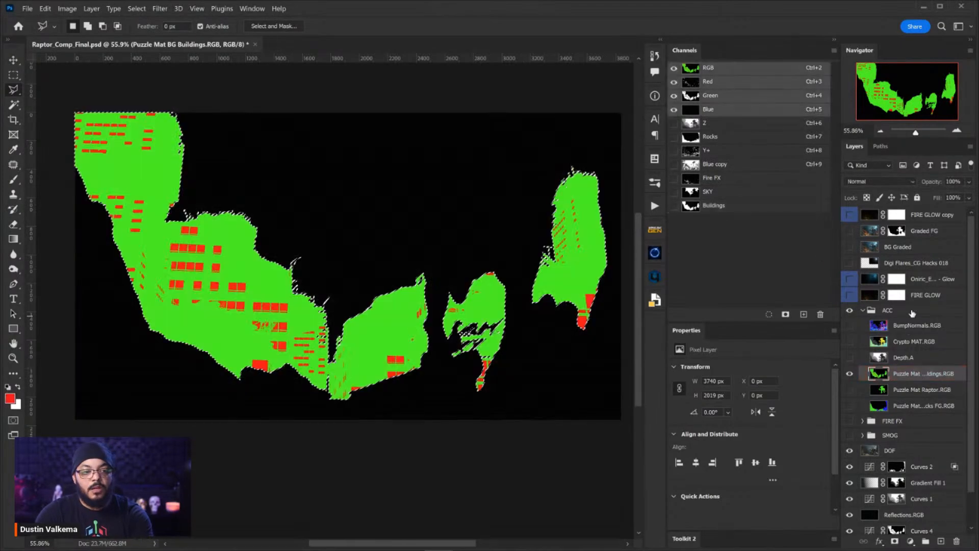
Step: Collapse and hide the ACC layer group, and select the DOF layer
left_click(864, 310)
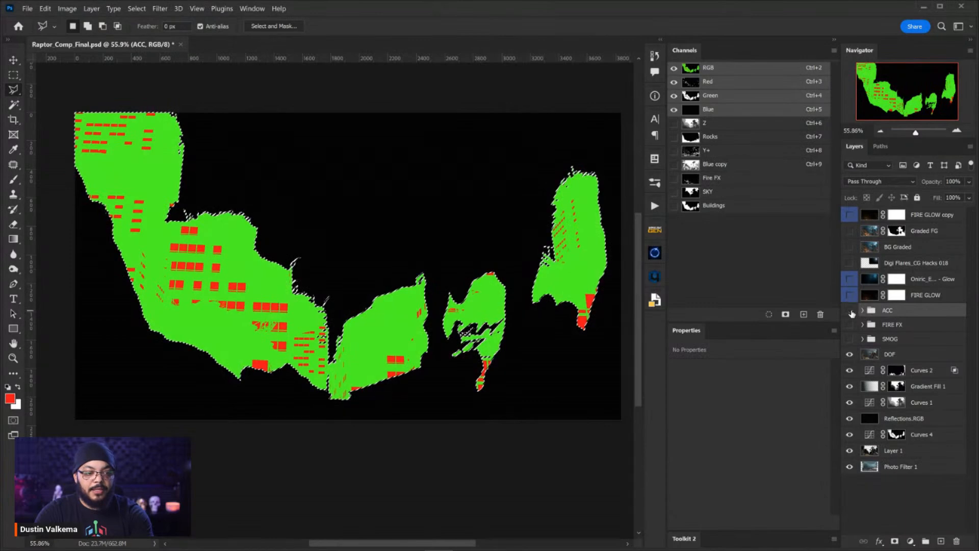
left_click(849, 310)
left_click(893, 353)
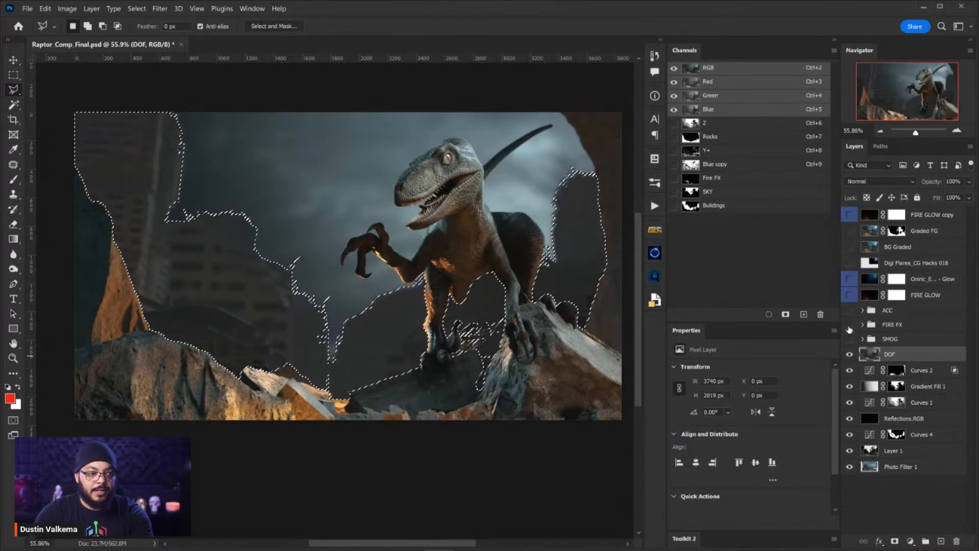
Step: Add a Curves adjustment layer masked by the building selection and place it directly above the DOF layer
left_click(912, 543)
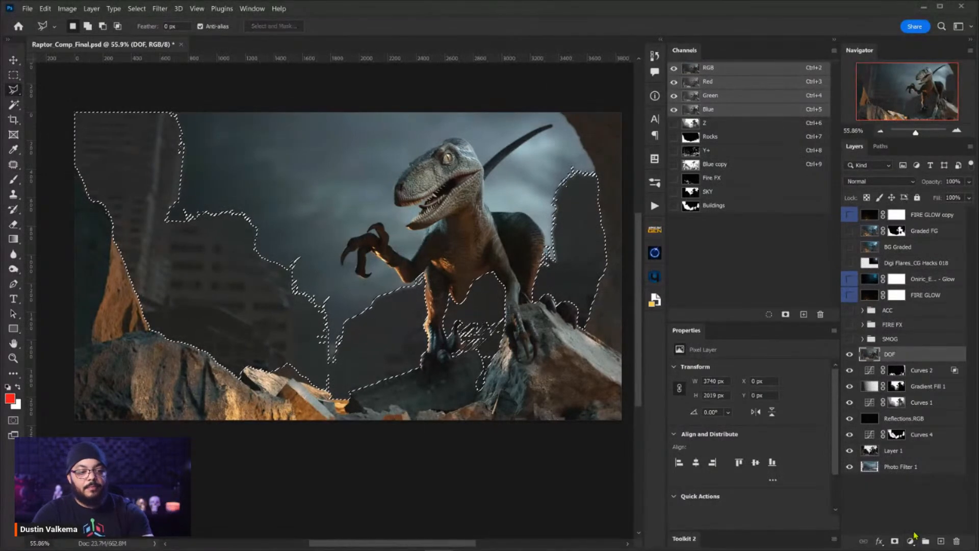
left_click(912, 543)
left_click(898, 398)
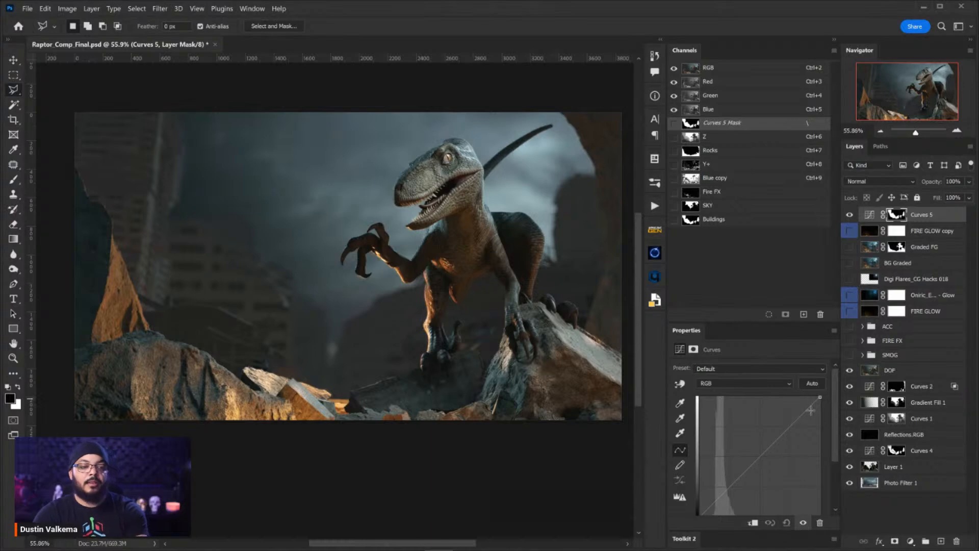
left_click_drag(916, 351, 906, 370)
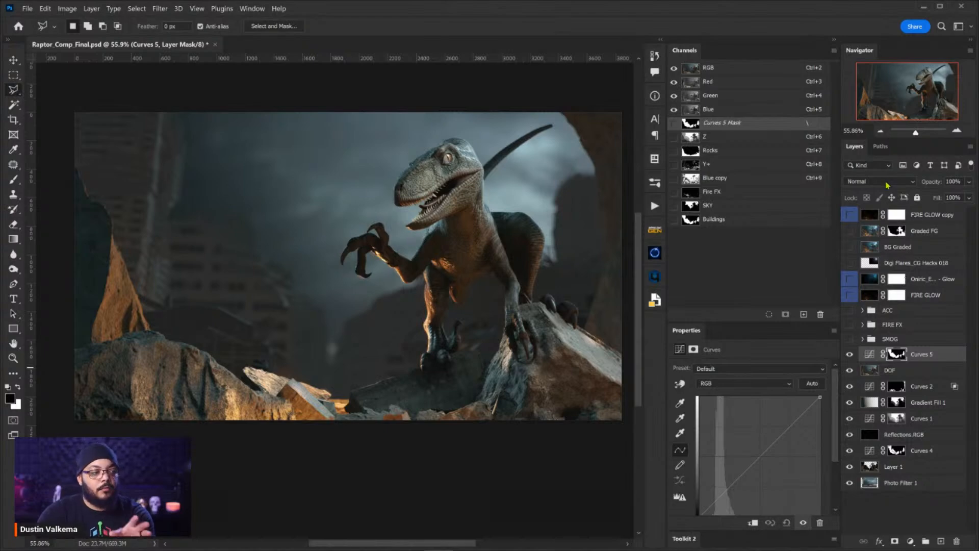
Step: Set the buildings' Curves layer to Luminosity blending and pull its midtones slightly down, checking the building edges up close
left_click(886, 182)
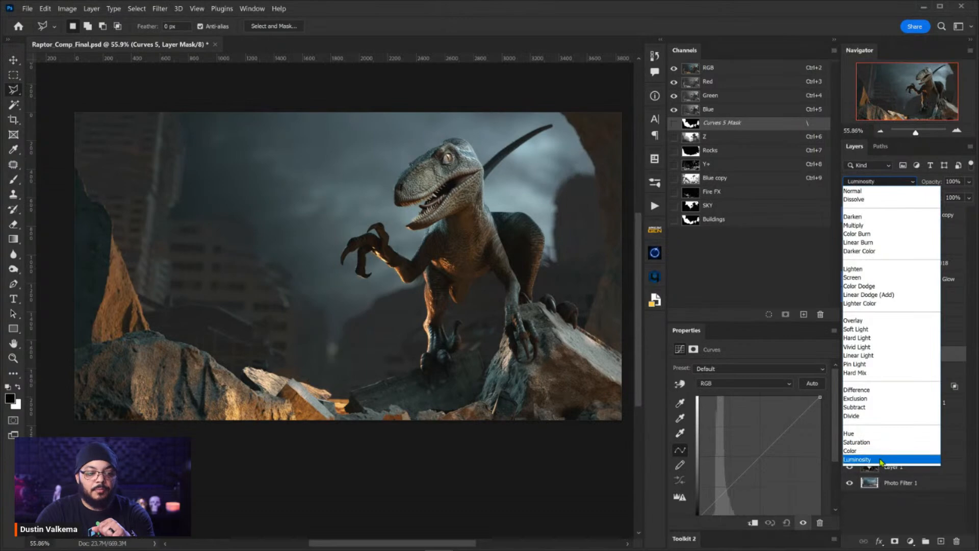
left_click(880, 459)
mouse_move(760, 457)
left_mouse_down()
mouse_move(759, 476)
mouse_move(761, 463)
left_mouse_up()
left_click_drag(161, 143, 347, 214)
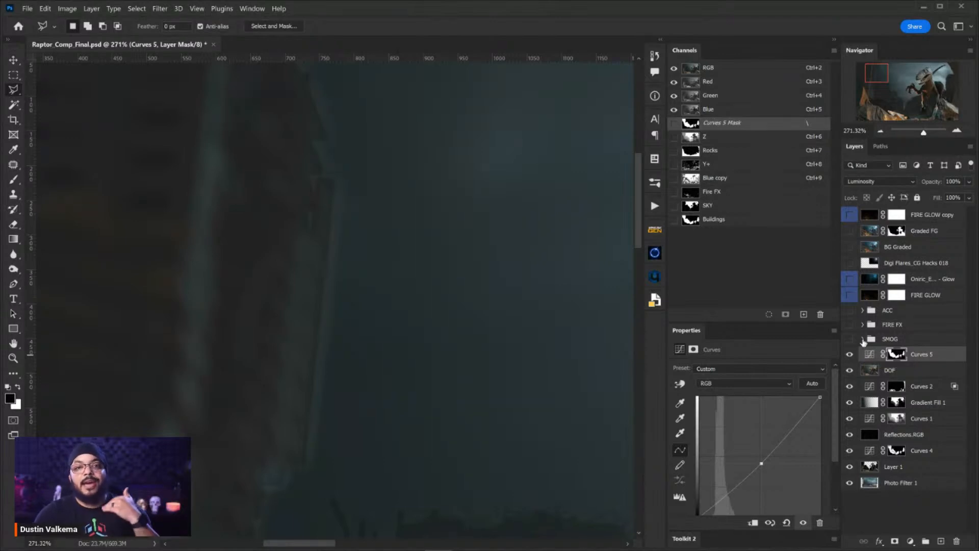
left_click_drag(459, 232, 341, 217)
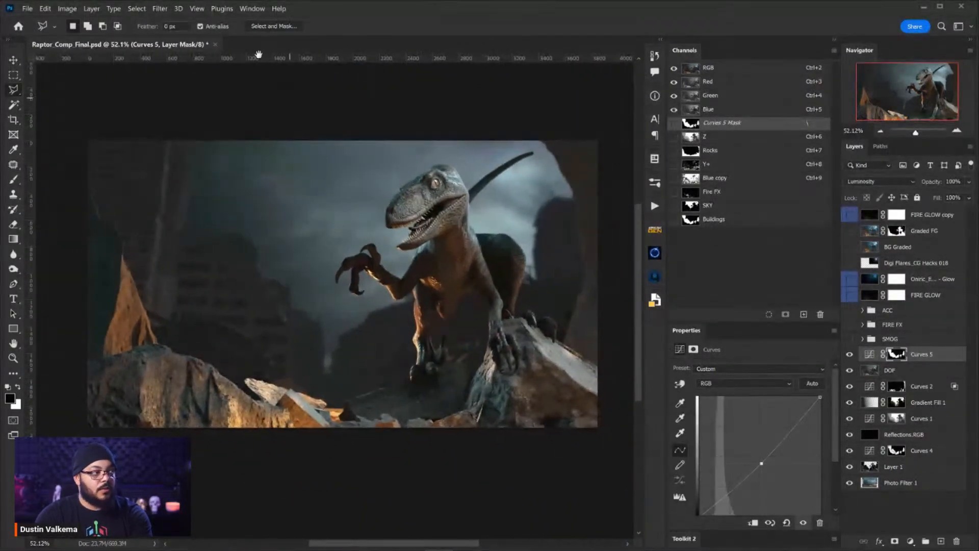
Step: Hide the Curves adjustment above the DOF layer and convert the DOF layer to a Smart Object
left_click(160, 9)
mouse_move(212, 138)
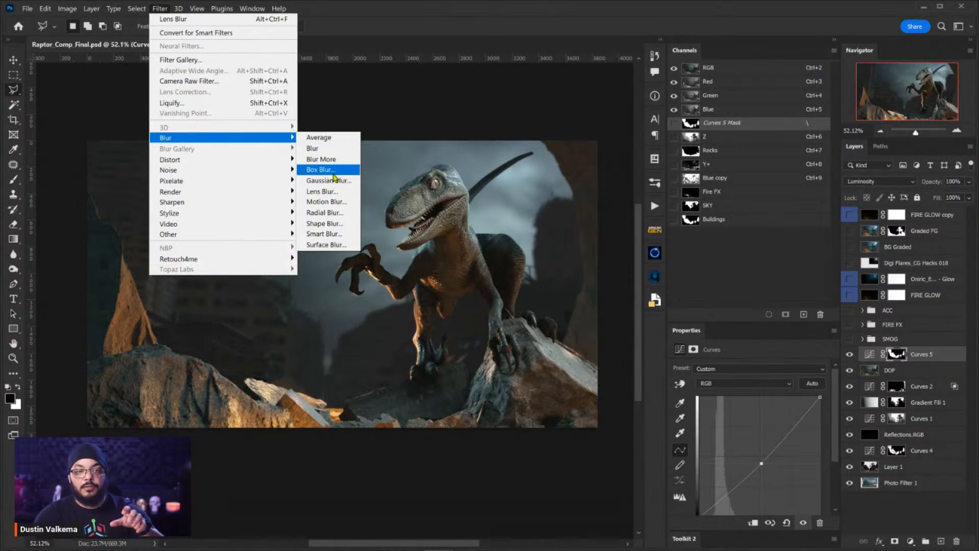
left_click(923, 356)
left_click(850, 354)
right_click(893, 371)
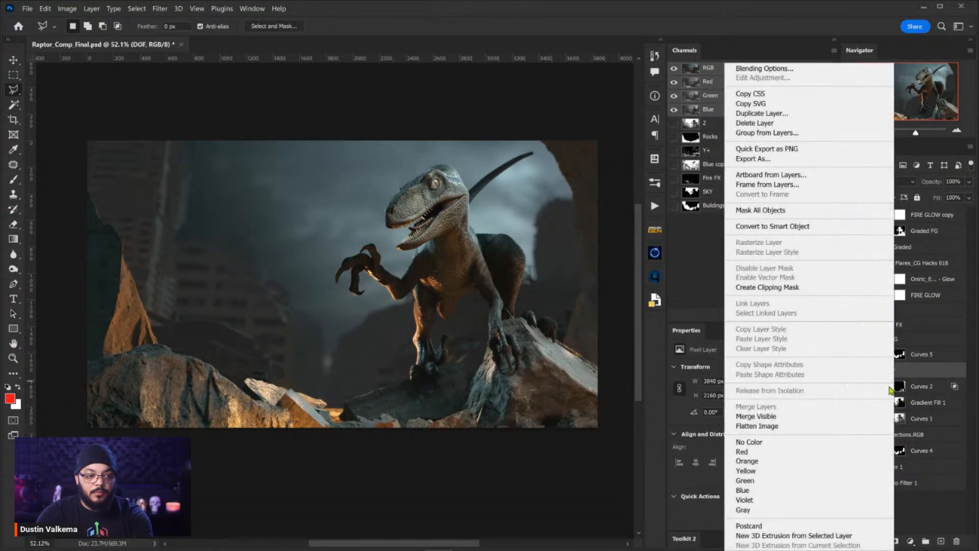
left_click(781, 226)
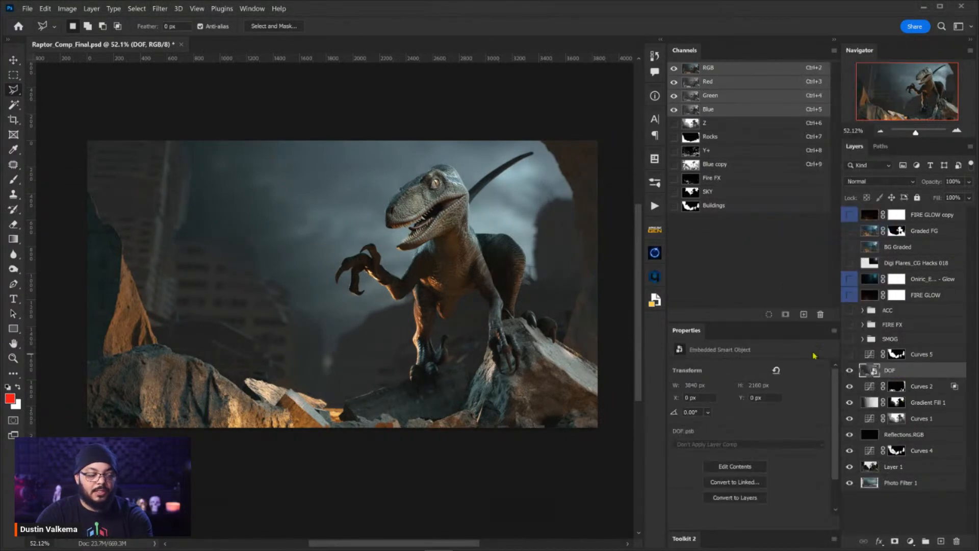
Step: Check which blur filters the DOF Smart Object offers, and revert it to a pixel layer
left_click(160, 9)
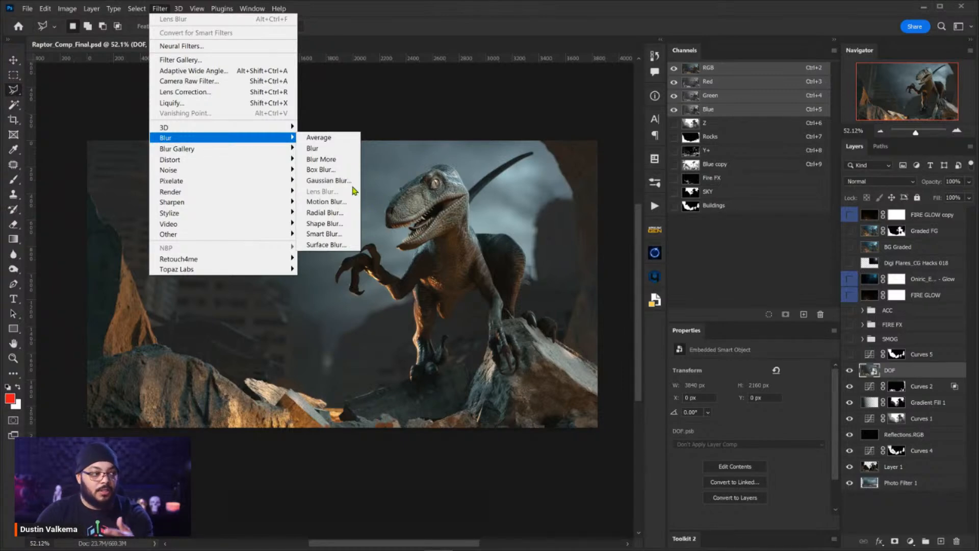
left_click(470, 16)
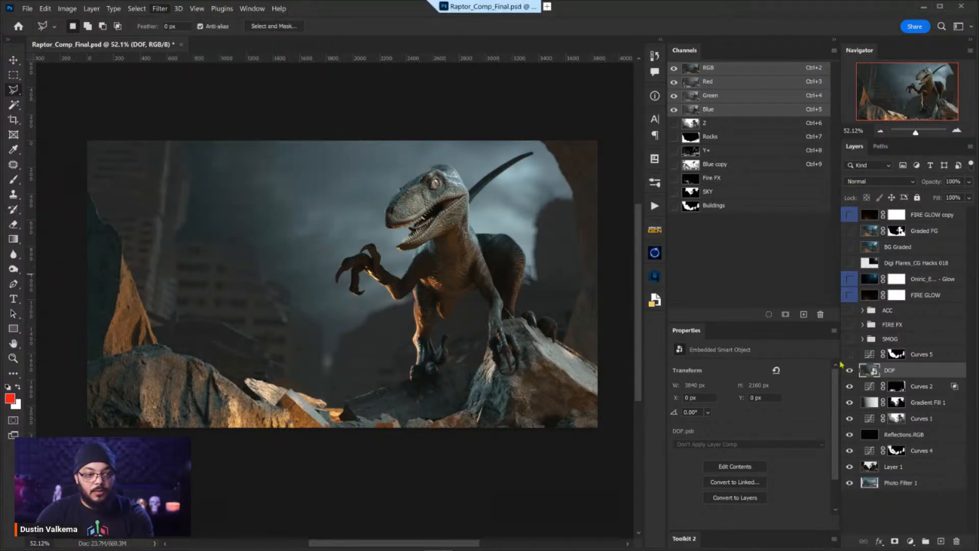
right_click(879, 375)
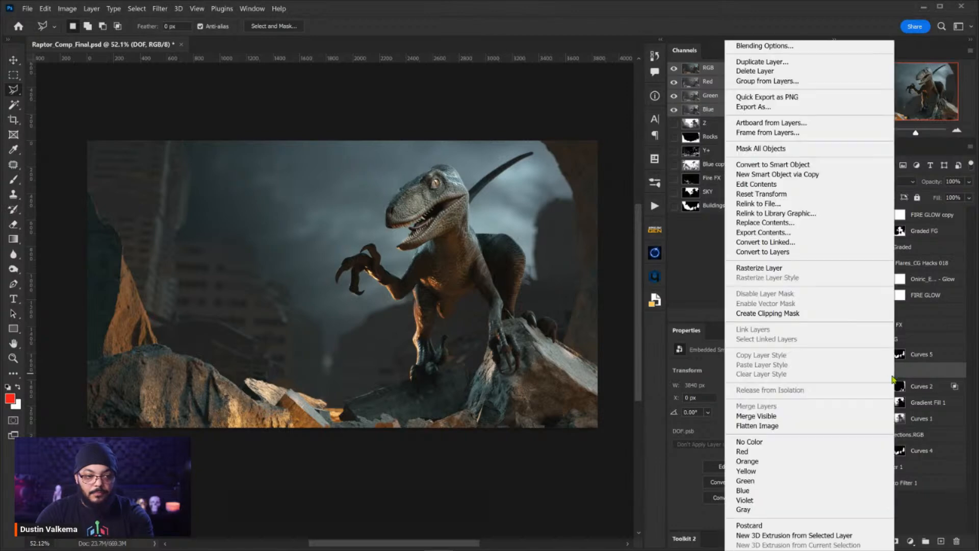
left_click(925, 377)
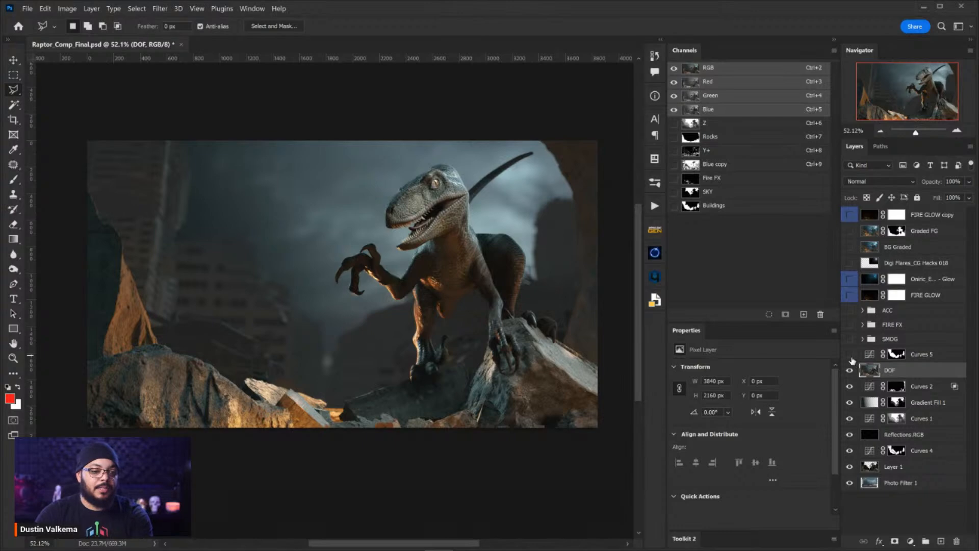
Step: Compare the image with and without the buildings' Curves adjustment, and apply the last Lens Blur to the Buildings alpha channel
left_click(850, 355)
left_click(849, 354)
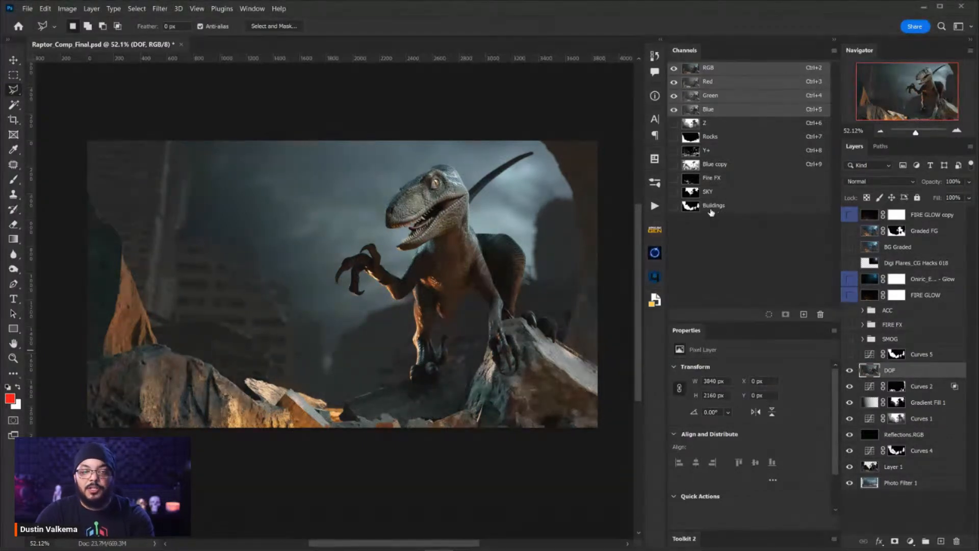
left_click(712, 209)
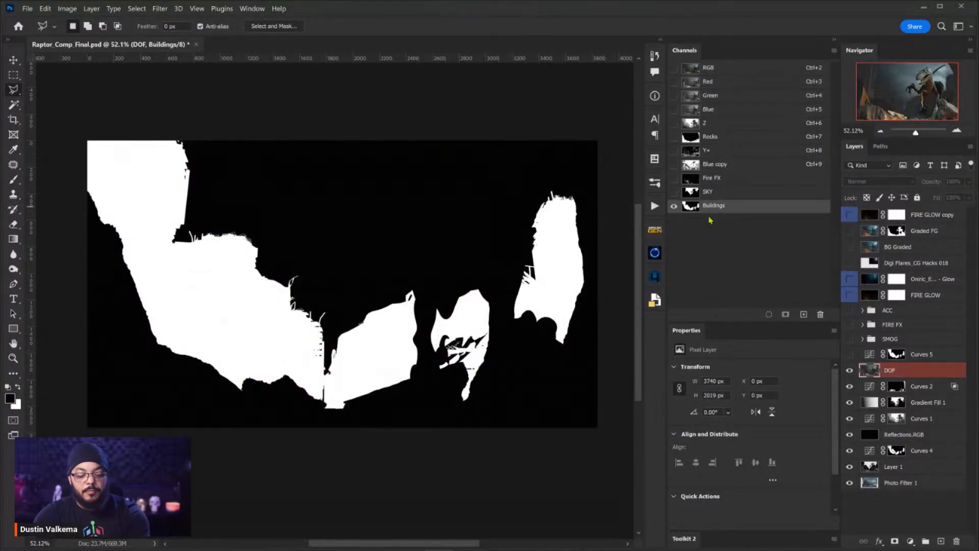
left_click(156, 11)
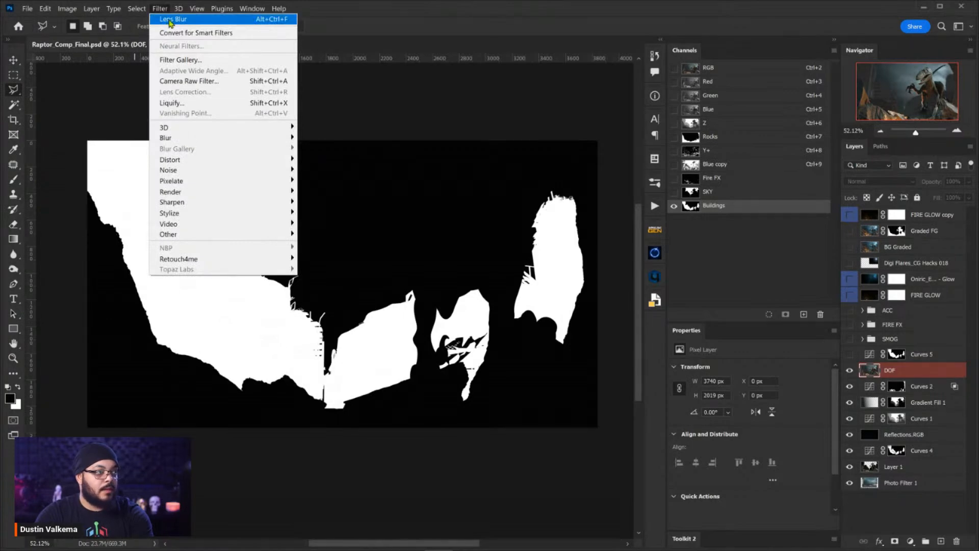
left_click(169, 20)
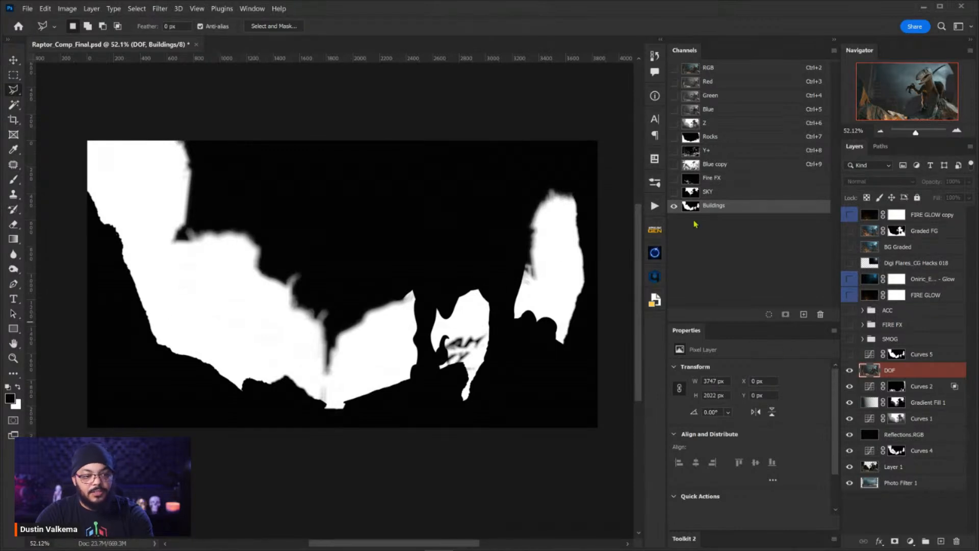
Step: Return to the composite view and delete the Curves adjustment layer above DOF
left_click(901, 359)
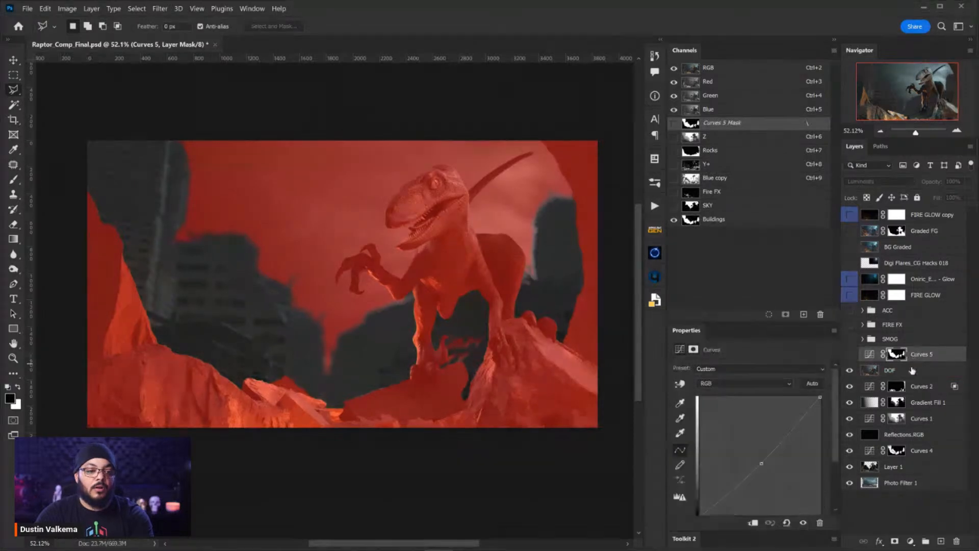
left_click(914, 369)
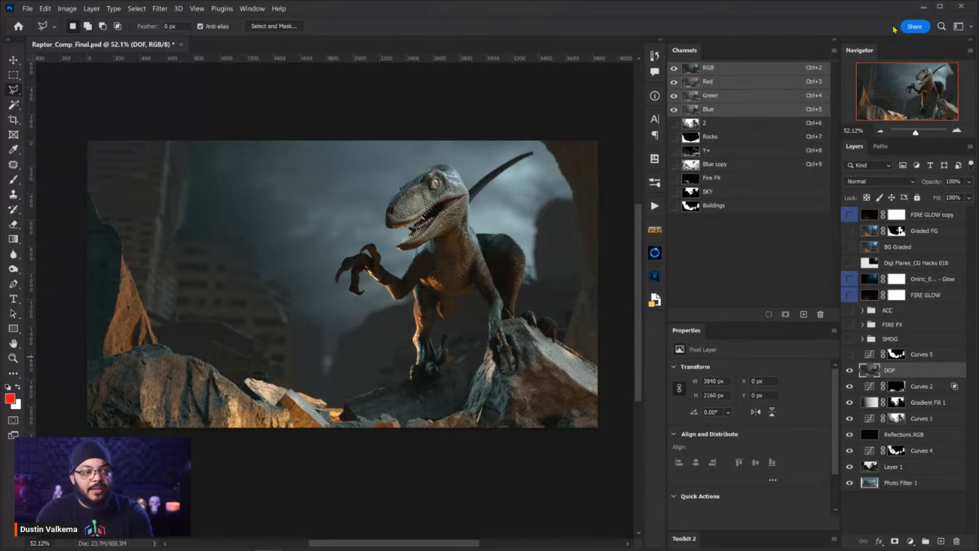
scroll(524, 273, "down", 2)
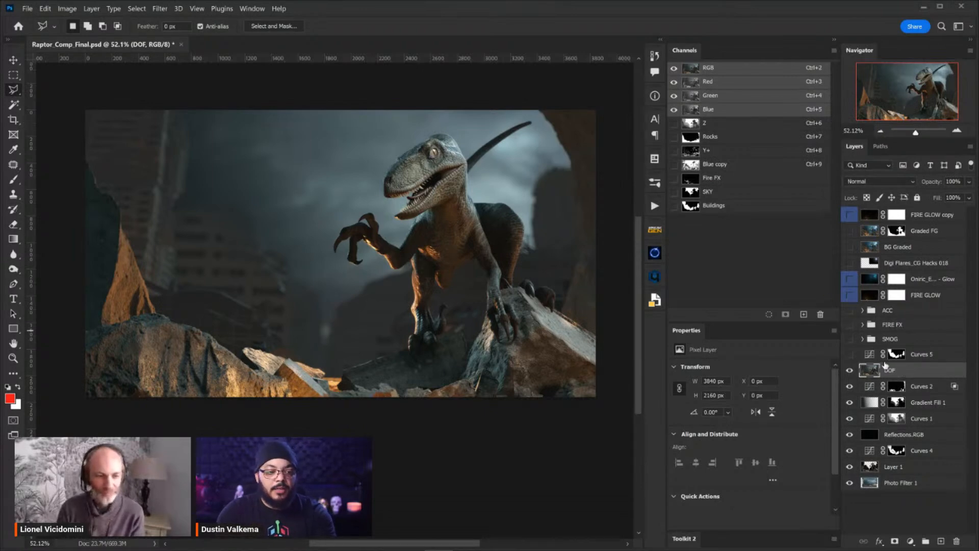
left_click(876, 360)
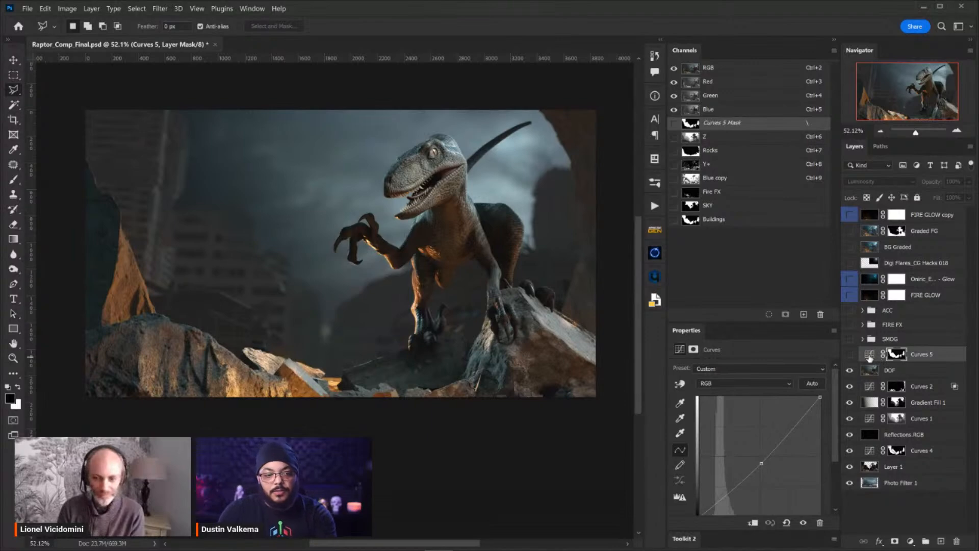
left_click(870, 355)
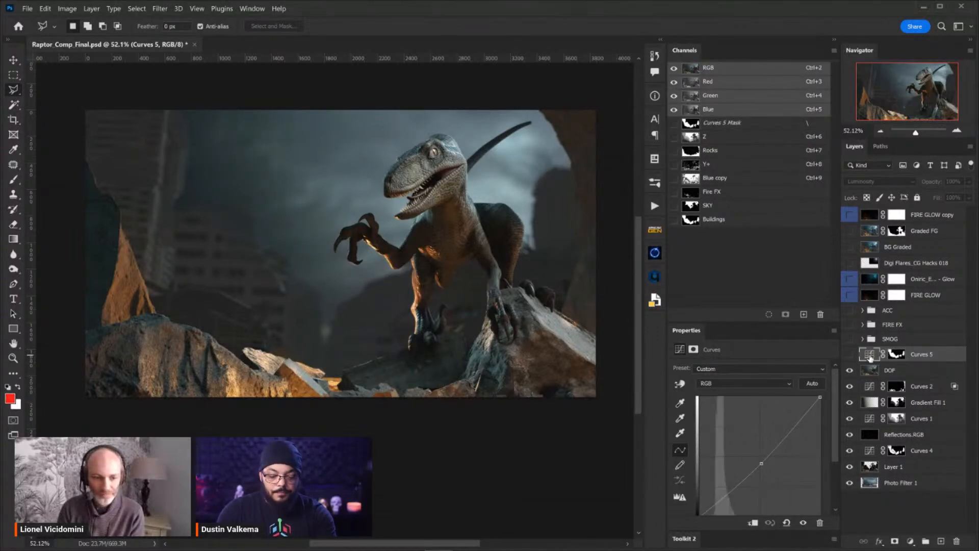
key("Delete")
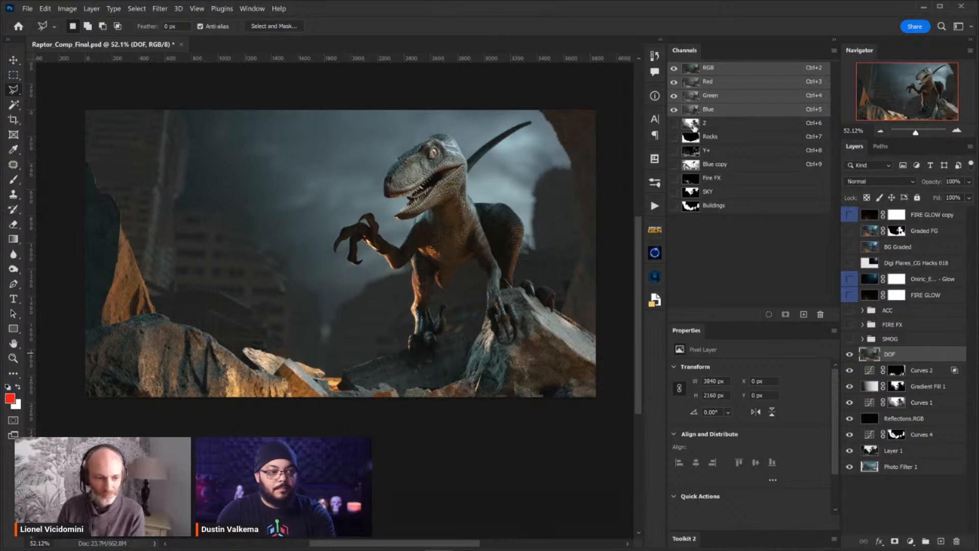
Step: Try the Z channel as a selection, clear it, and examine the raptor and building edges in the Z depth channel
left_click(691, 124, "ctrl")
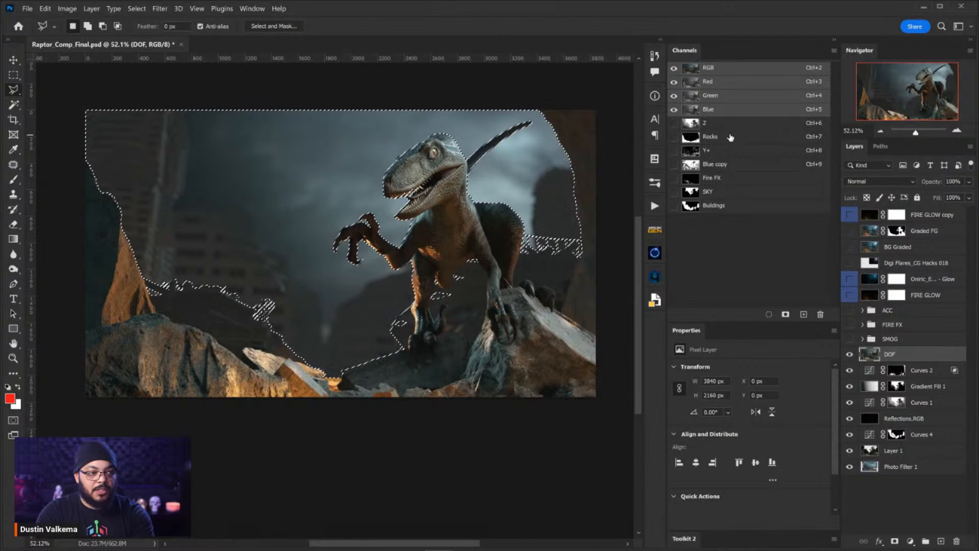
key("ctrl+d")
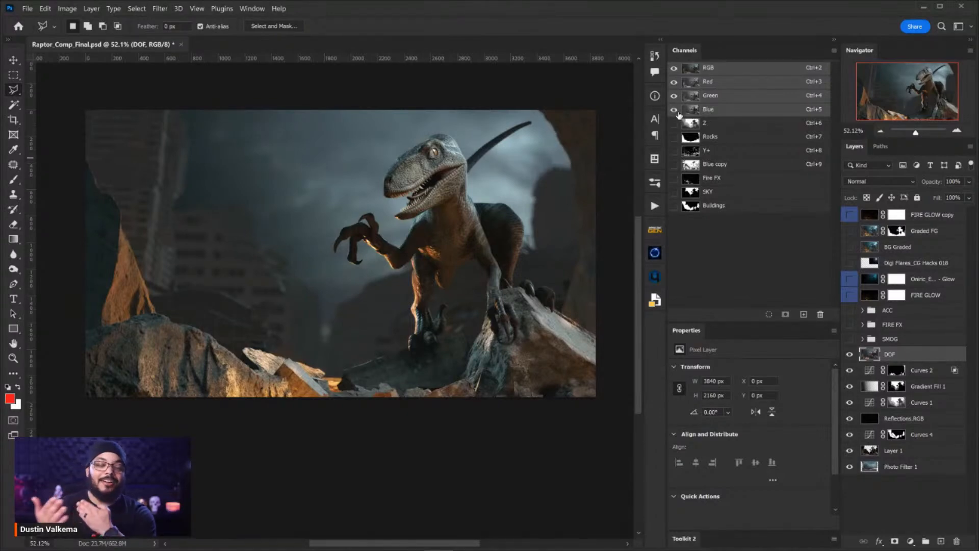
left_click(737, 128)
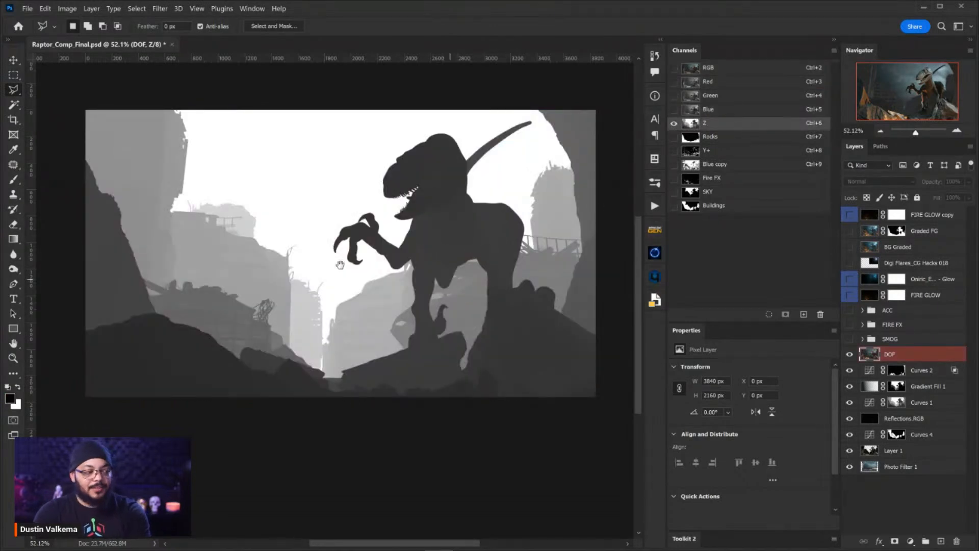
scroll(232, 227, "up", 5)
left_click_drag(242, 232, 402, 421)
left_click_drag(447, 314, 331, 331)
left_click_drag(536, 330, 489, 344)
left_click_drag(431, 337, 430, 289)
Step: Duplicate the Z channel and apply the last Lens Blur to the copy, checking the softened edges
left_click_drag(733, 129, 805, 315)
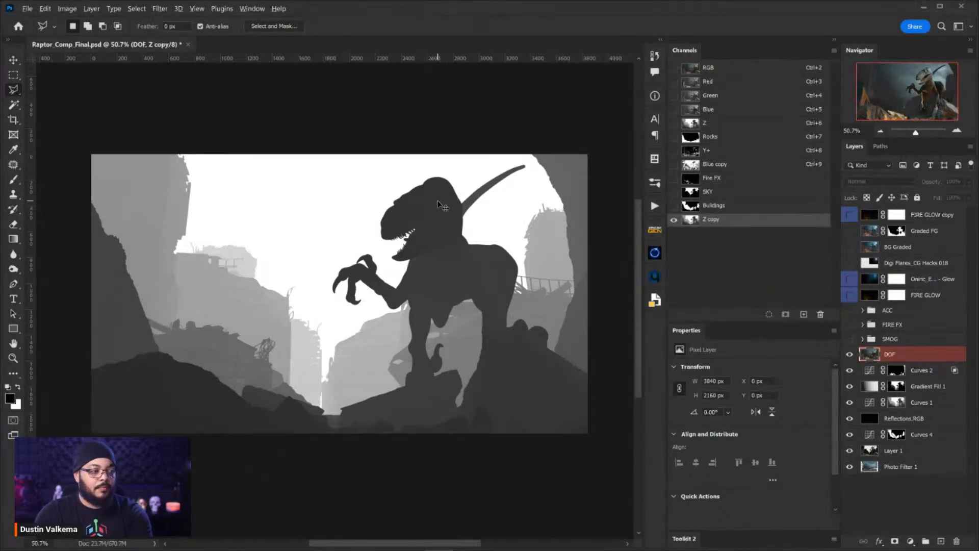
key("ctrl+alt+f")
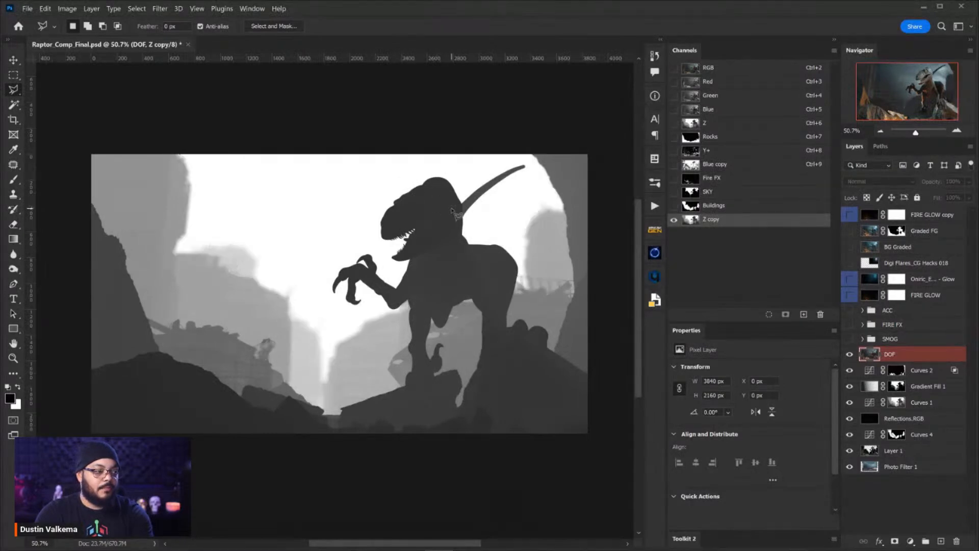
scroll(479, 258, "up", 5)
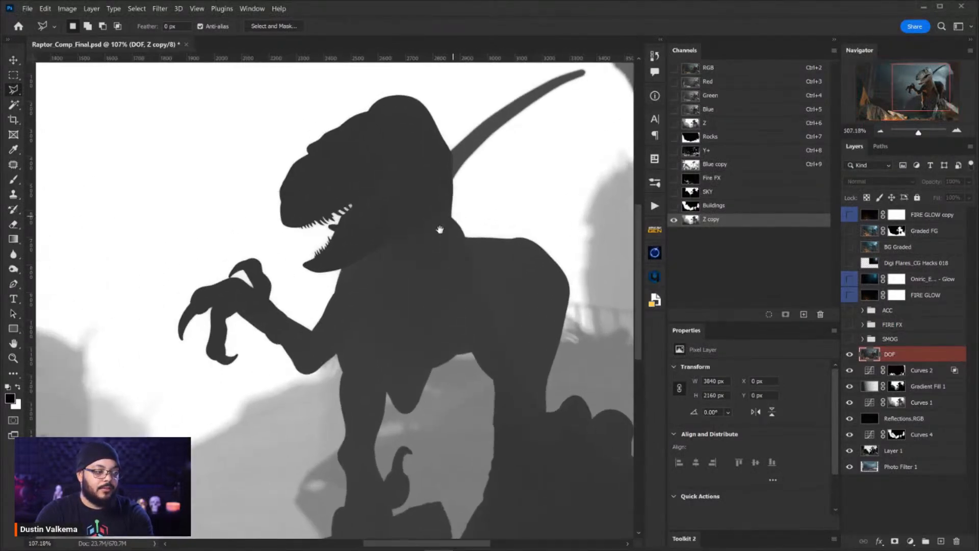
left_click_drag(389, 291, 585, 261)
left_click_drag(216, 295, 413, 417)
scroll(459, 363, "down", 5)
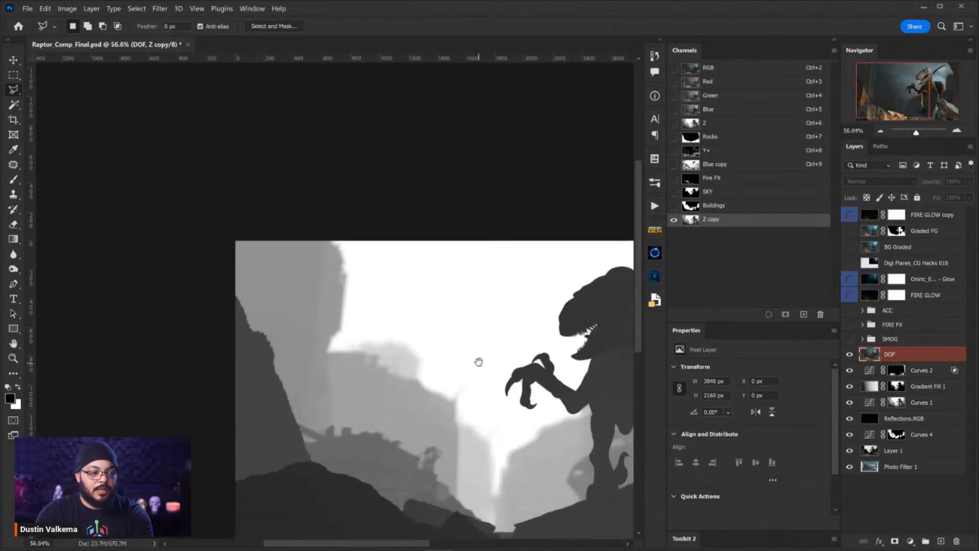
Step: Rename the blurred Z copy channel as Z Blurred
left_click_drag(330, 274, 313, 278)
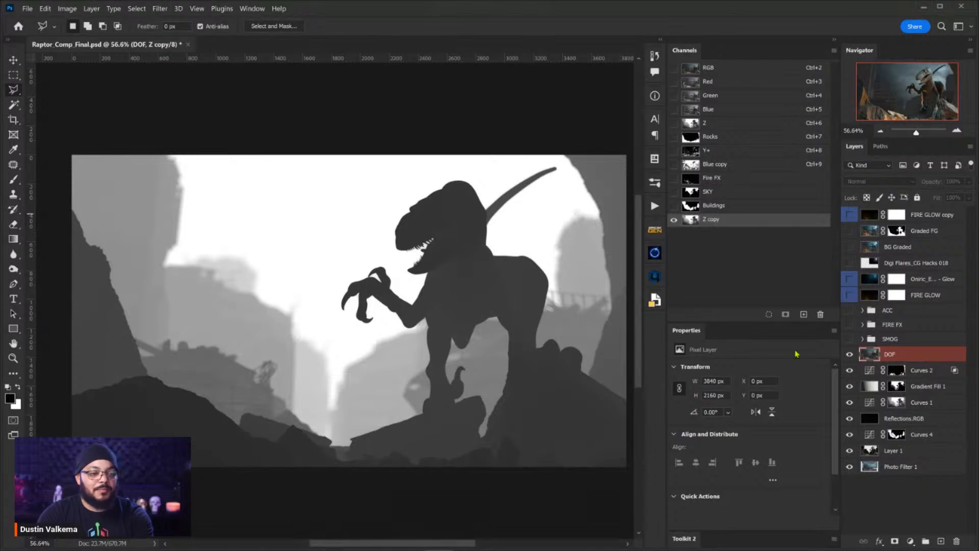
double_click(715, 220)
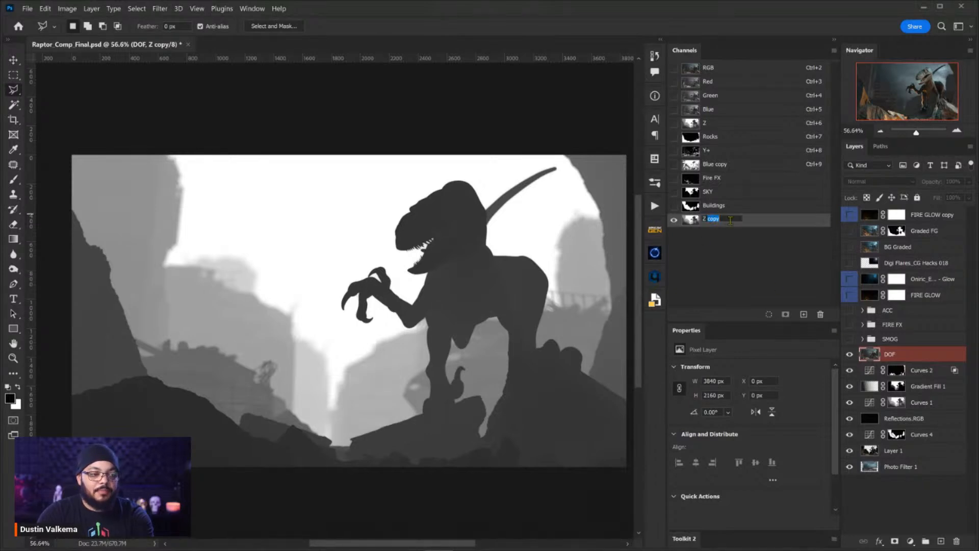
type("Bl")
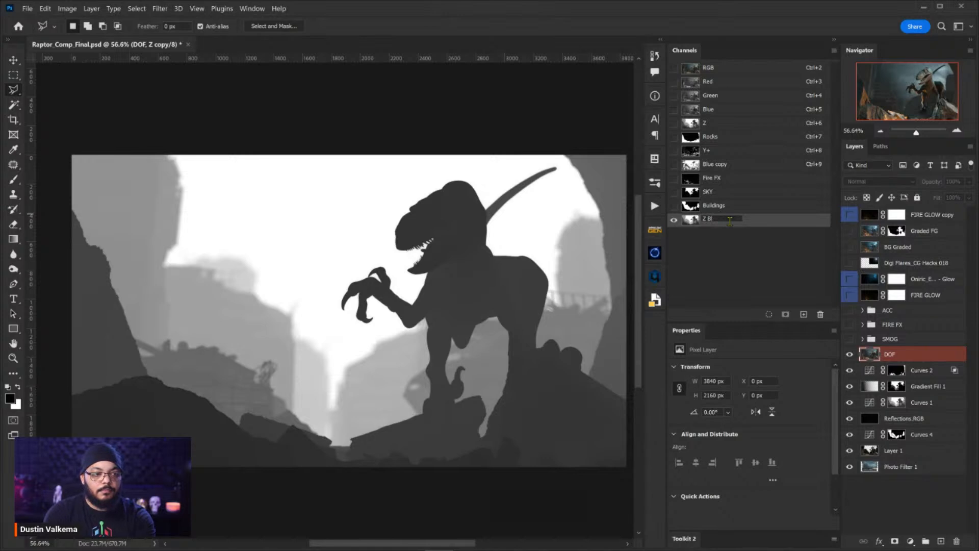
type("urred")
key("Return")
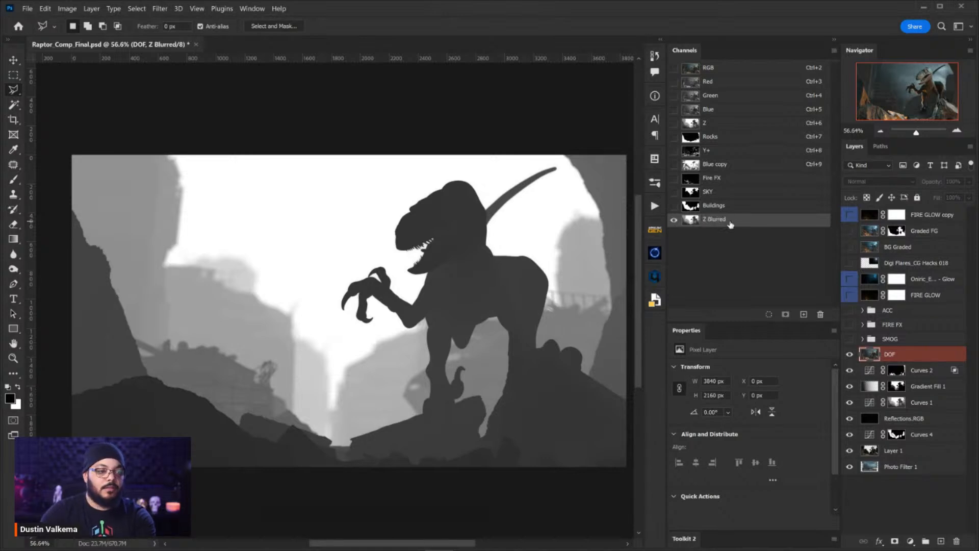
Step: Load Z Blurred as a selection, return to the composite view, and add a Solid Color fill layer in ebf9ff above DOF
left_click(694, 224, "ctrl")
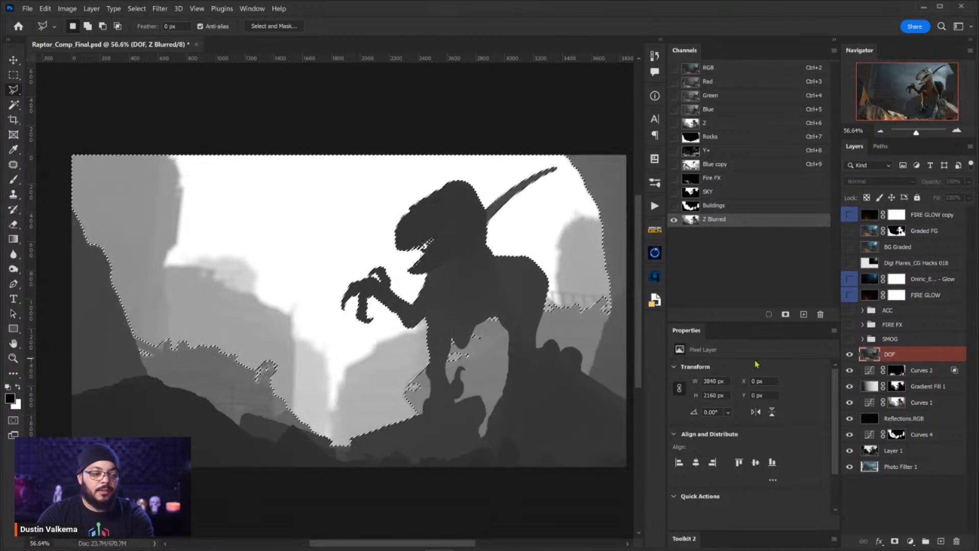
left_click(714, 70)
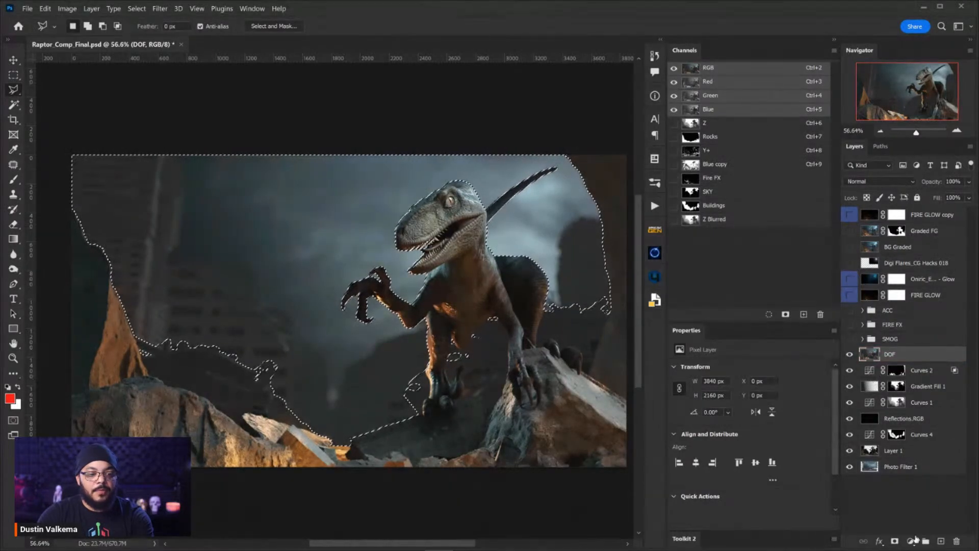
left_click(910, 541)
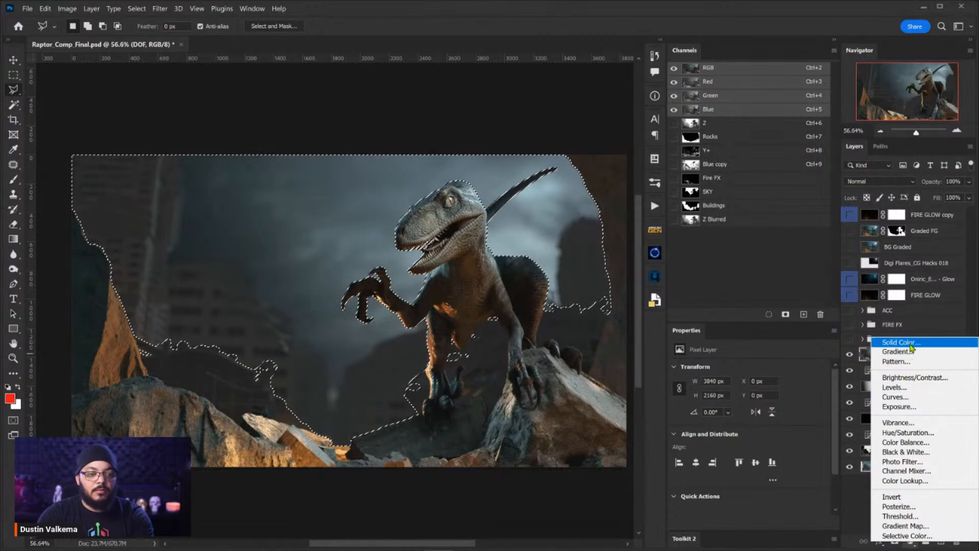
left_click(901, 342)
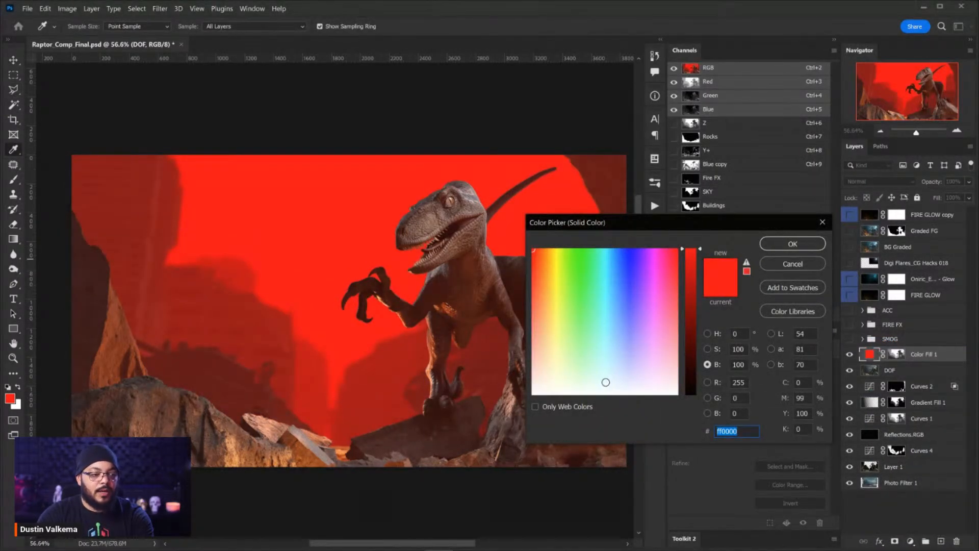
left_click(606, 381)
left_click(612, 384)
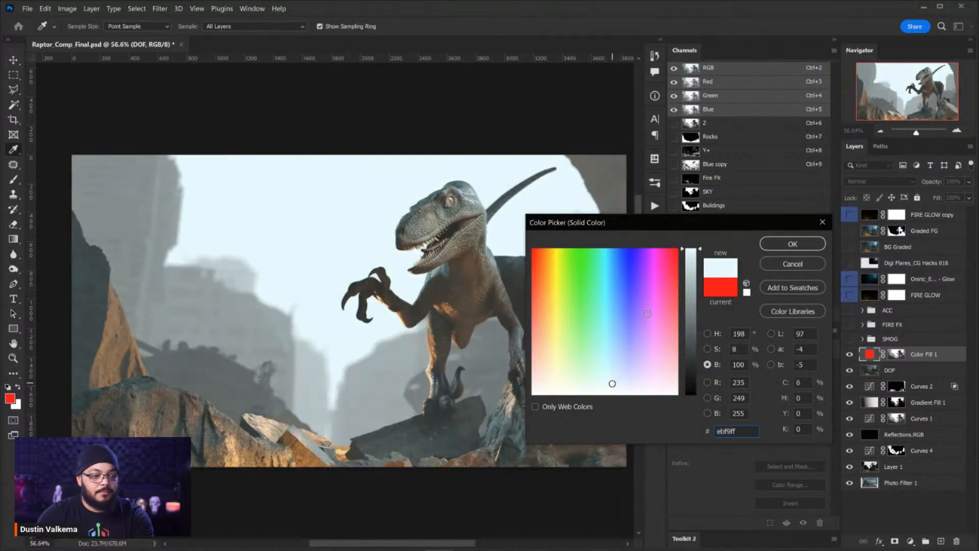
left_click(785, 249)
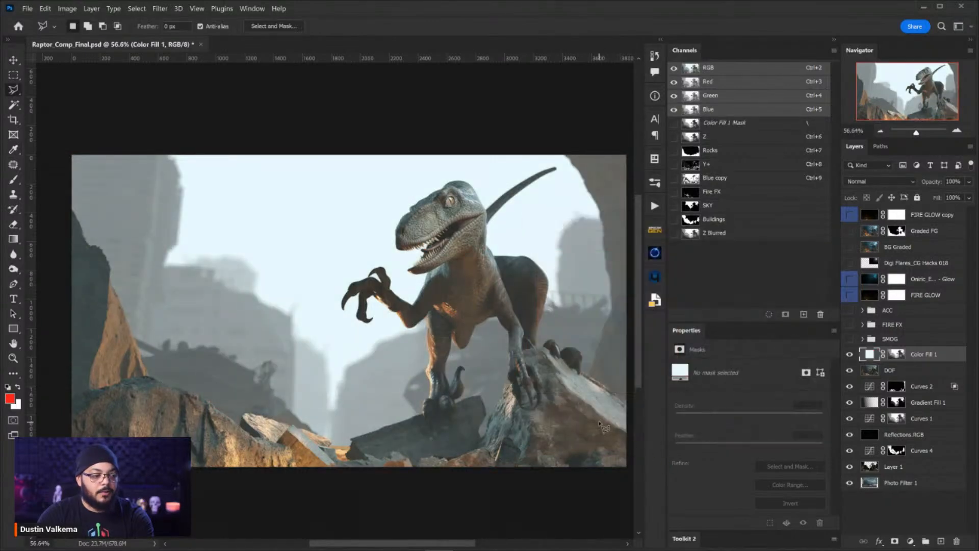
Step: Reduce the Color Fill 1 layer's opacity to 42%
left_click(897, 356)
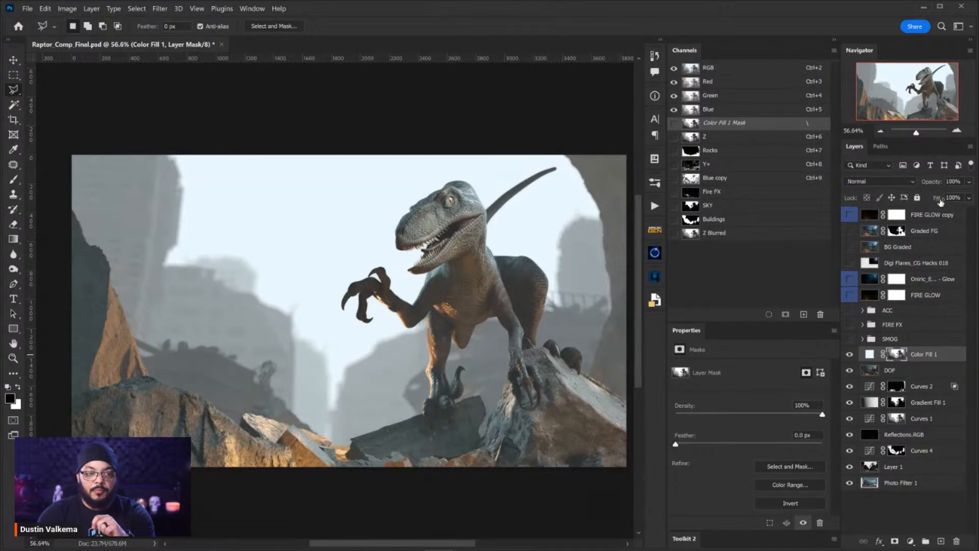
left_click(961, 182)
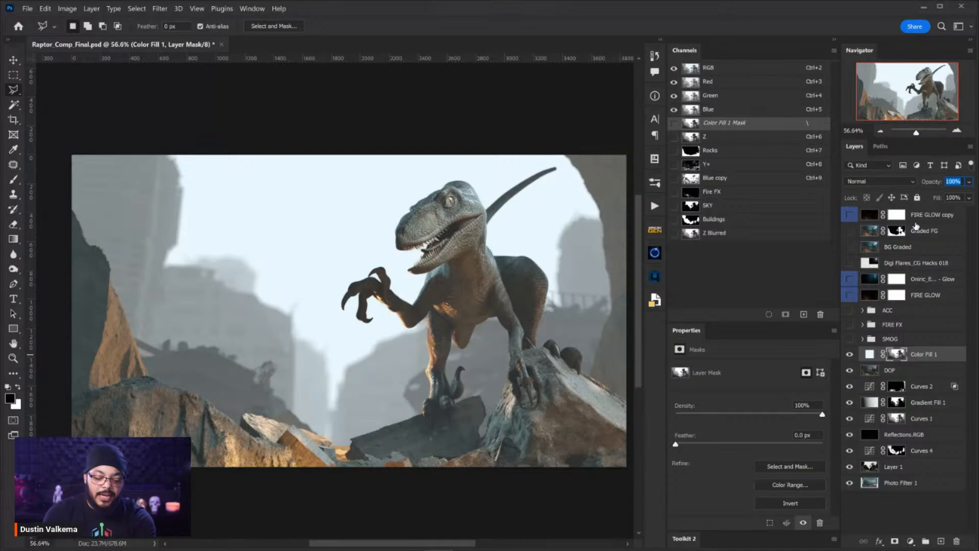
type("80")
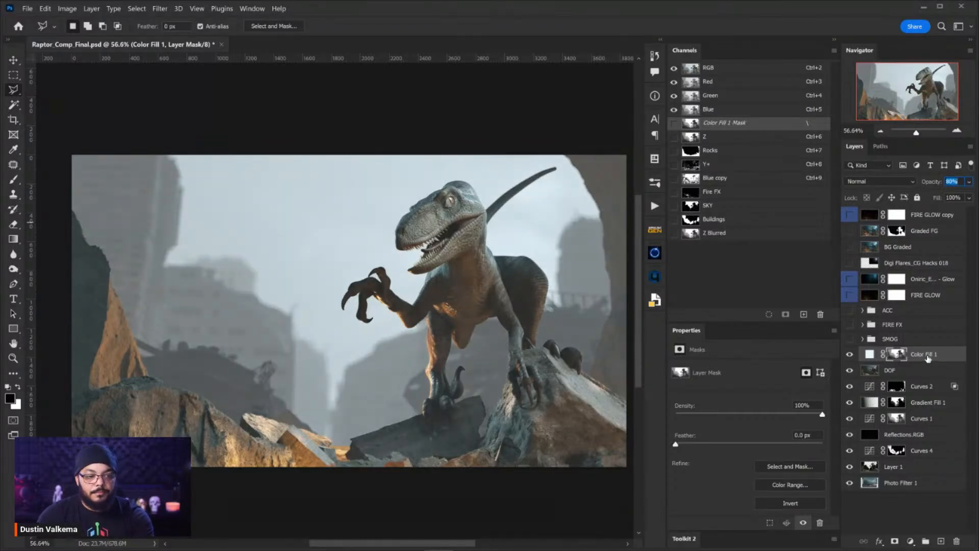
left_click(928, 359)
left_click_drag(936, 186, 913, 187)
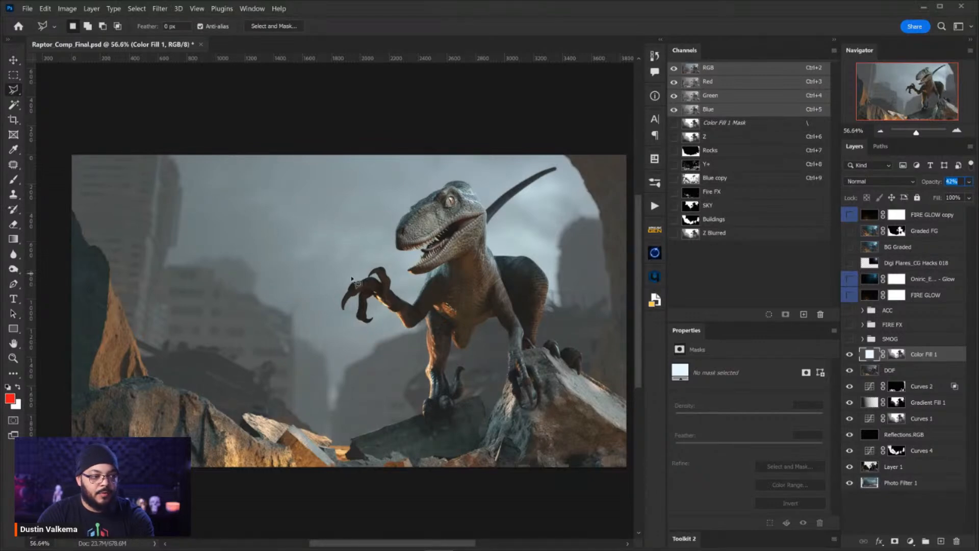
left_click(917, 360)
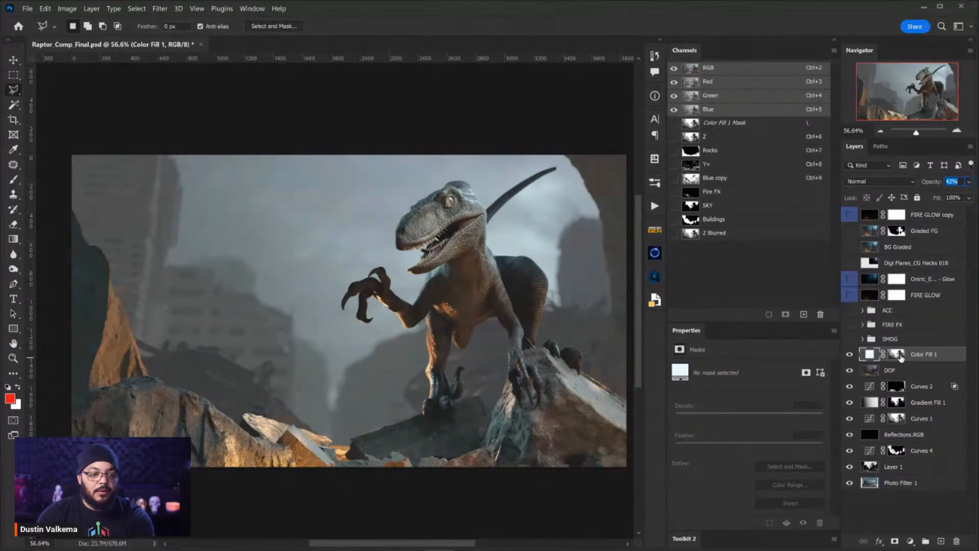
Step: Display the Color Fill 1 mask and apply Levels with a midtone value of 0.52 and a white input of 222
left_click(897, 355)
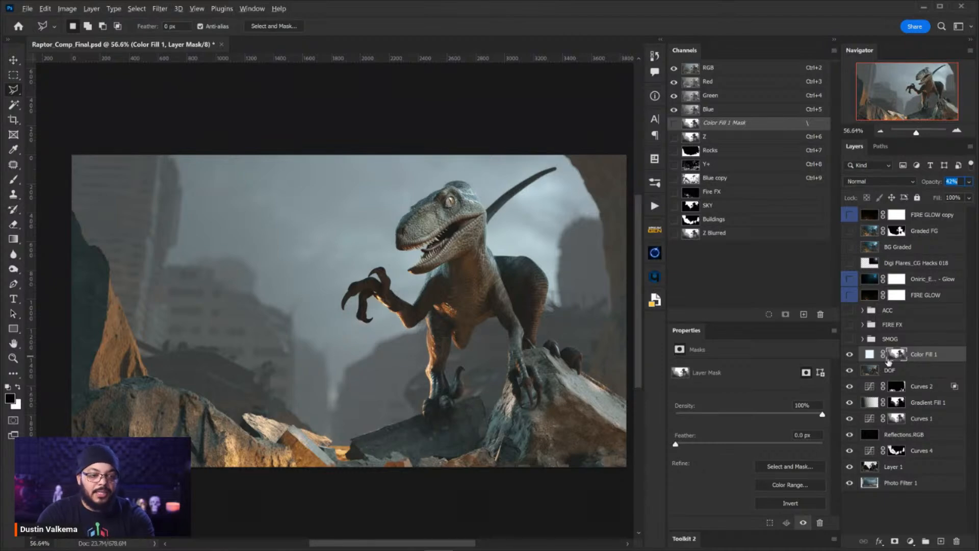
left_click(901, 359, "alt")
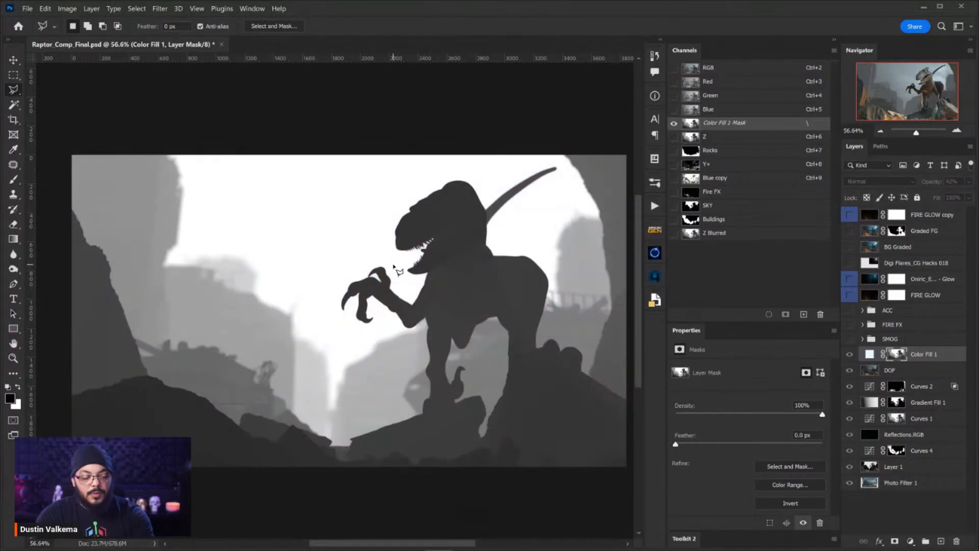
key("ctrl+l")
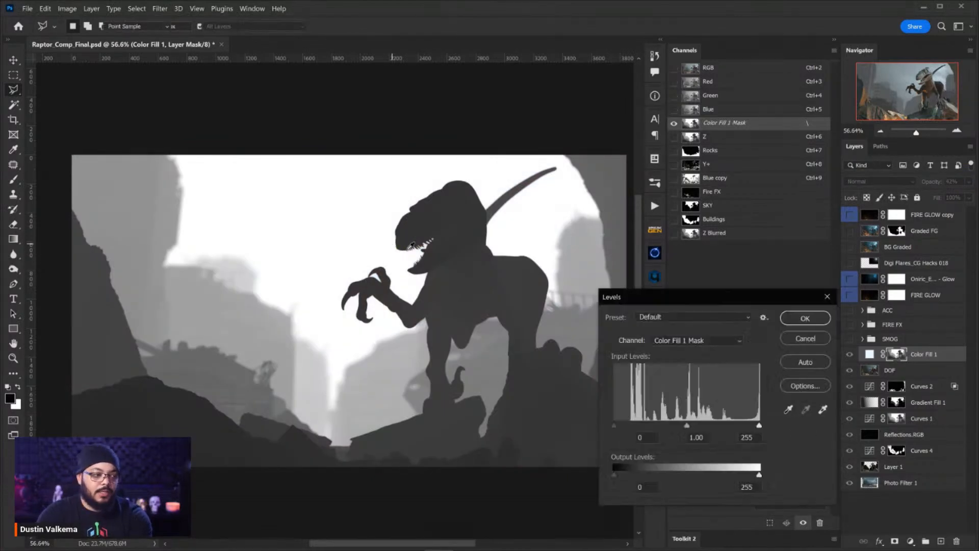
left_click_drag(673, 298, 666, 292)
left_click_drag(677, 418, 725, 416)
mouse_move(703, 416)
left_mouse_down()
mouse_move(674, 415)
mouse_move(696, 415)
left_mouse_up()
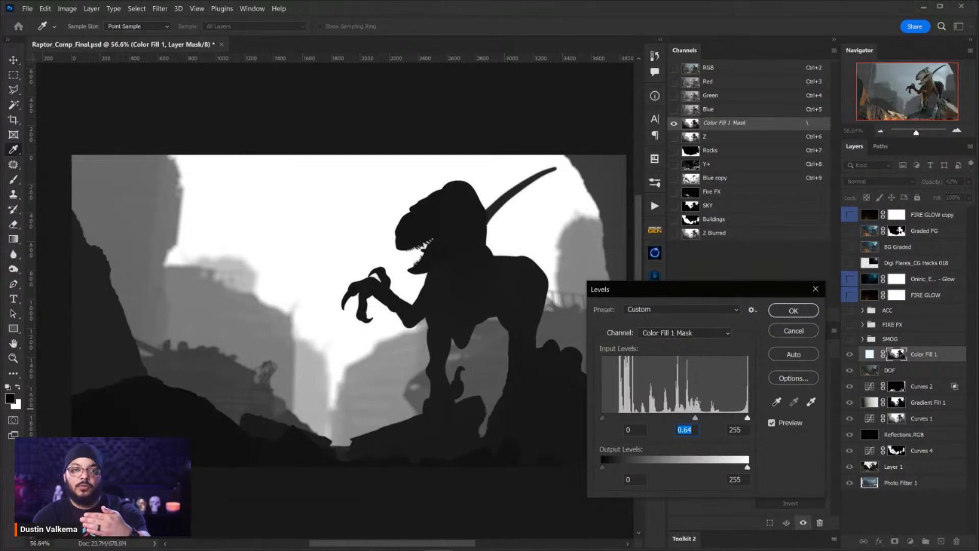
mouse_move(695, 416)
left_mouse_down()
mouse_move(744, 420)
mouse_move(728, 421)
left_mouse_up()
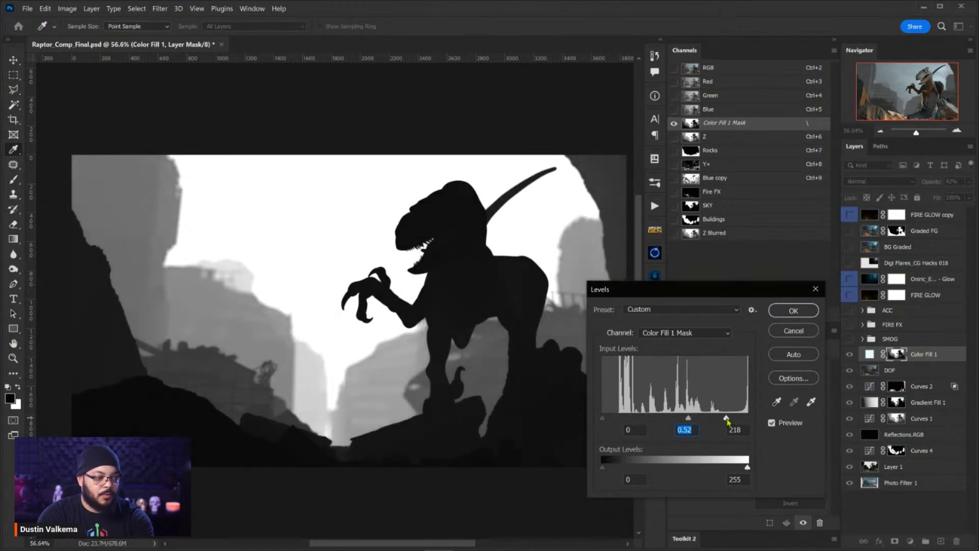
left_click(729, 419)
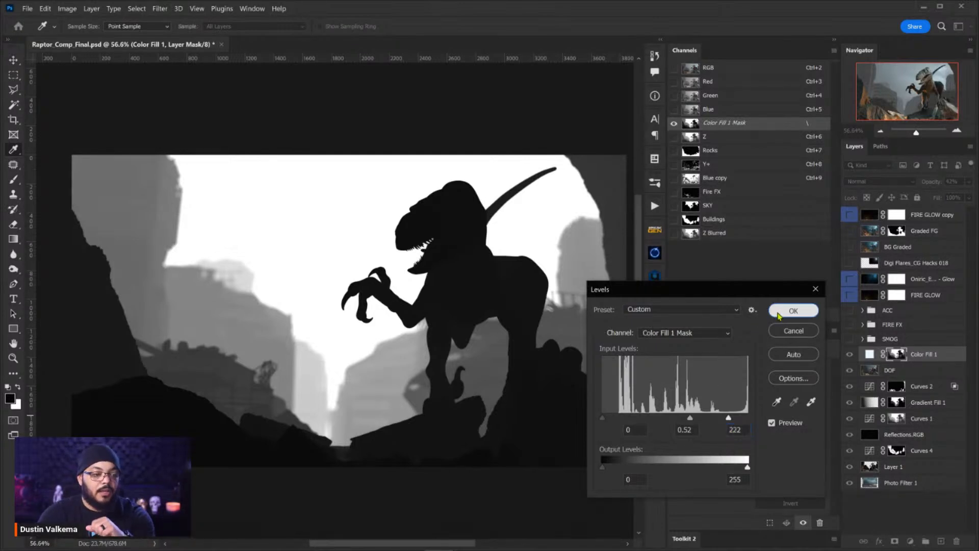
left_click(793, 311)
key("l")
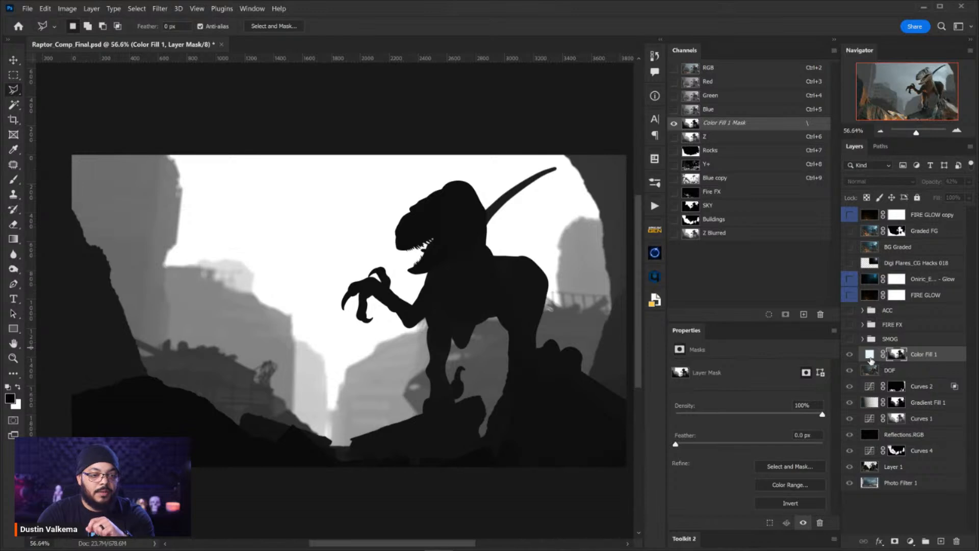
Step: Return to the composite view, compare the image with and without Color Fill 1, and leave that layer hidden
left_click(868, 359)
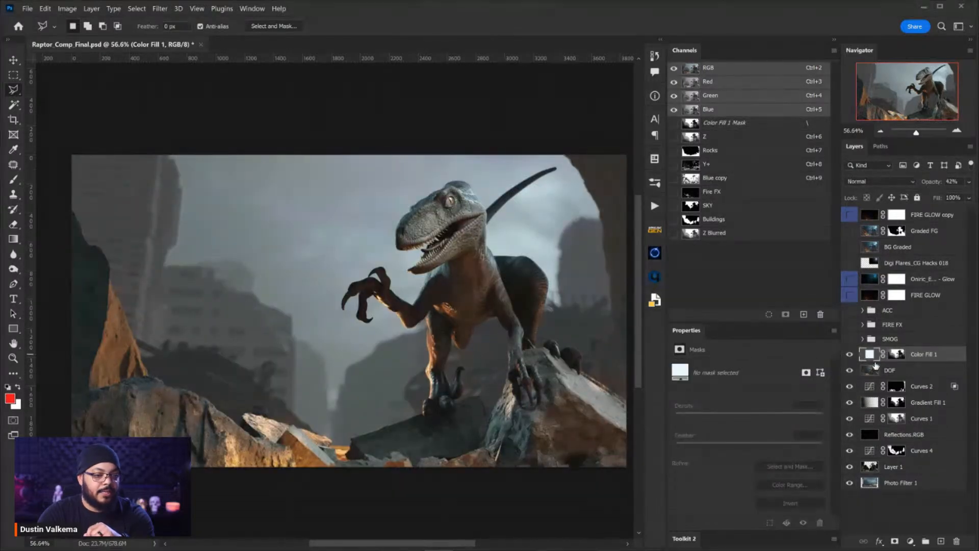
left_click(855, 358)
left_click(854, 360)
left_click(852, 358)
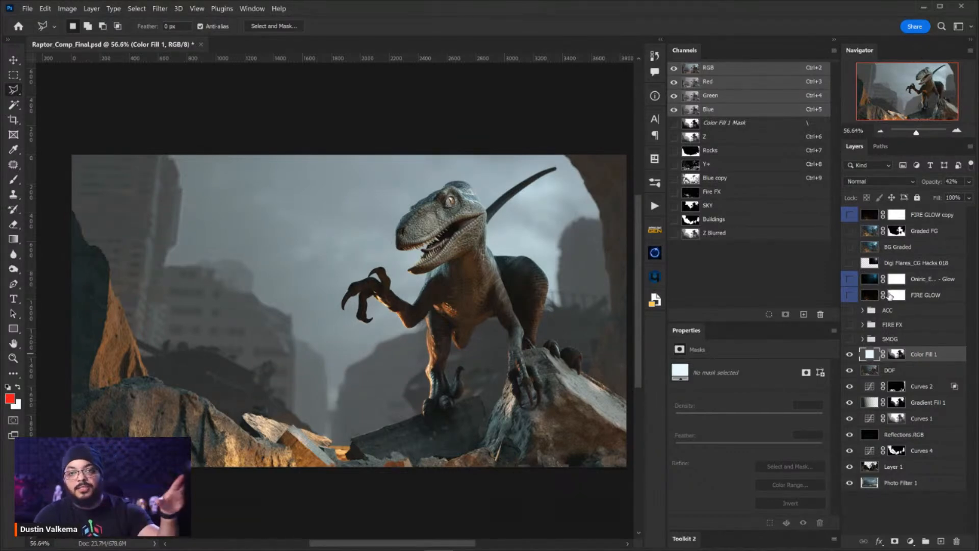
left_click(849, 355)
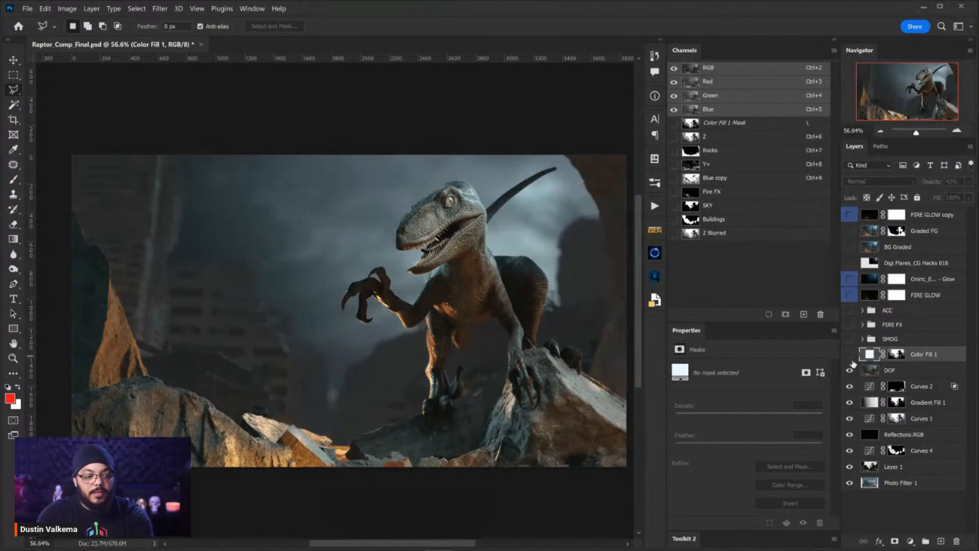
Step: Load Z Blurred as a selection, add a red-to-transparent linear Gradient fill layer above Color Fill 1, and compare the image without it
left_click(695, 236, "ctrl")
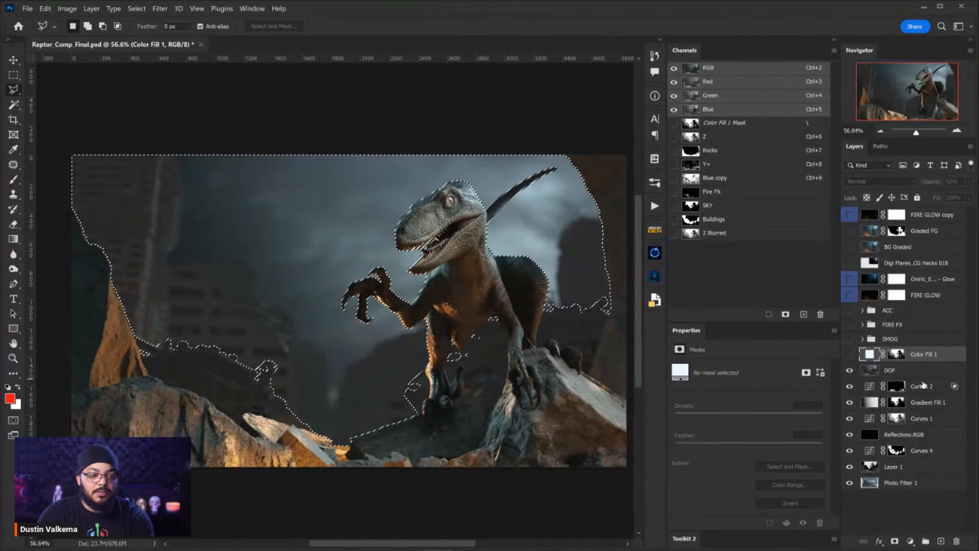
left_click(910, 541)
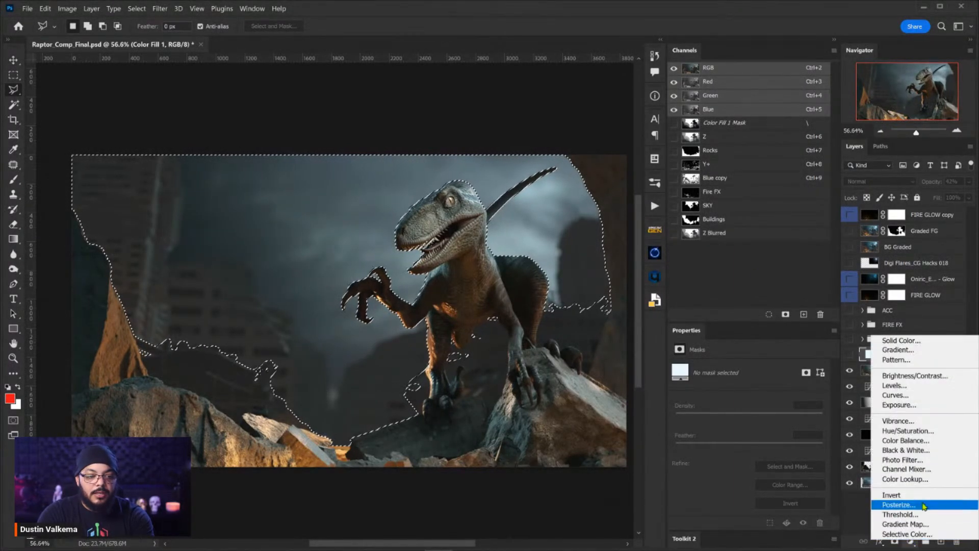
left_click(906, 351)
left_click_drag(745, 165, 787, 228)
key("Return")
left_click(850, 355)
left_click(850, 355)
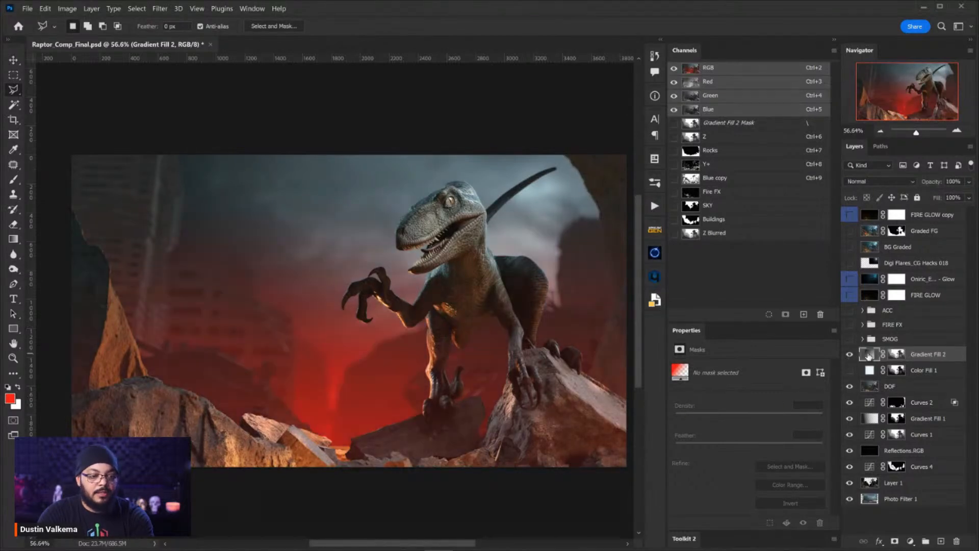
Step: Reposition the red gradient of Gradient Fill 2 lower in the image
double_click(876, 356)
left_click_drag(466, 344, 481, 414)
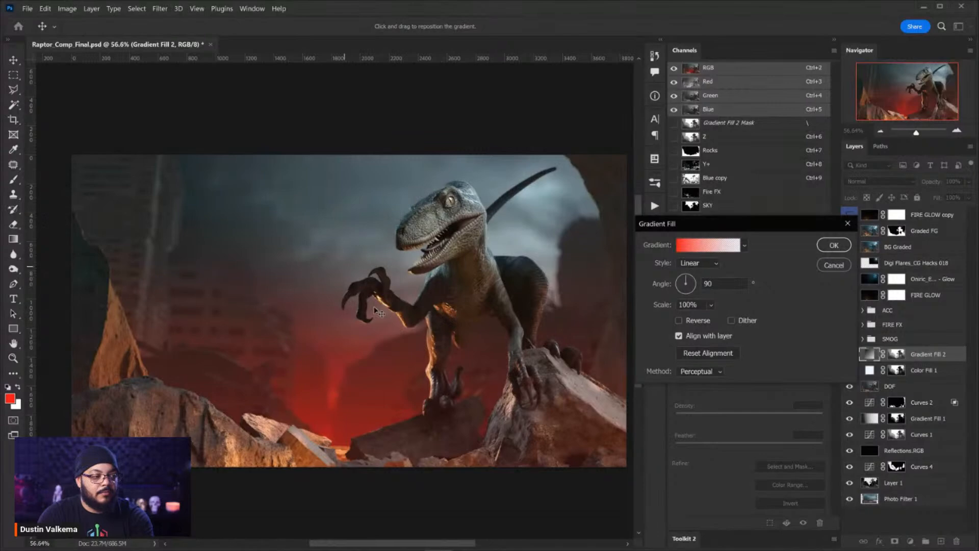
left_click(834, 246)
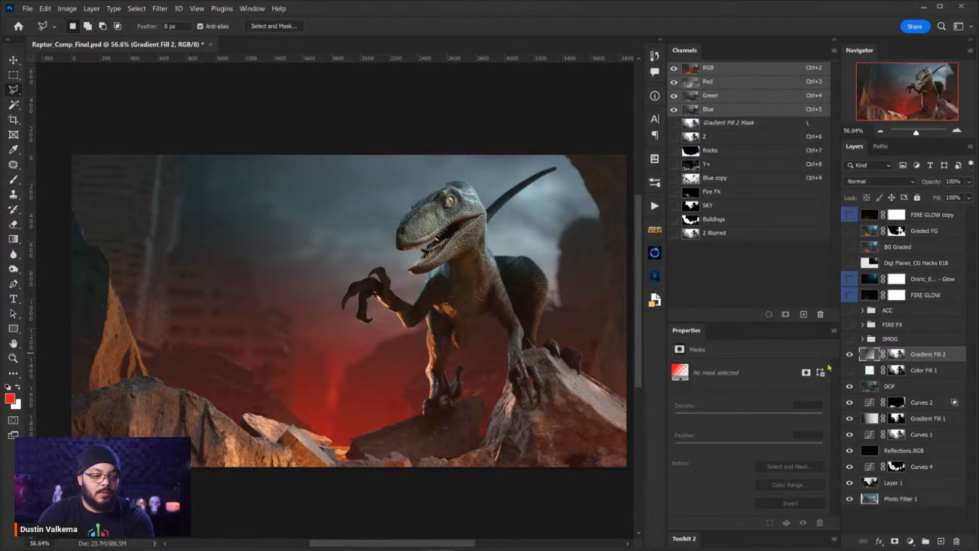
Step: Target the Gradient Fill 2 layer mask and choose a soft smoke brush from the DV CUSTOM set with black paint
left_click(897, 355)
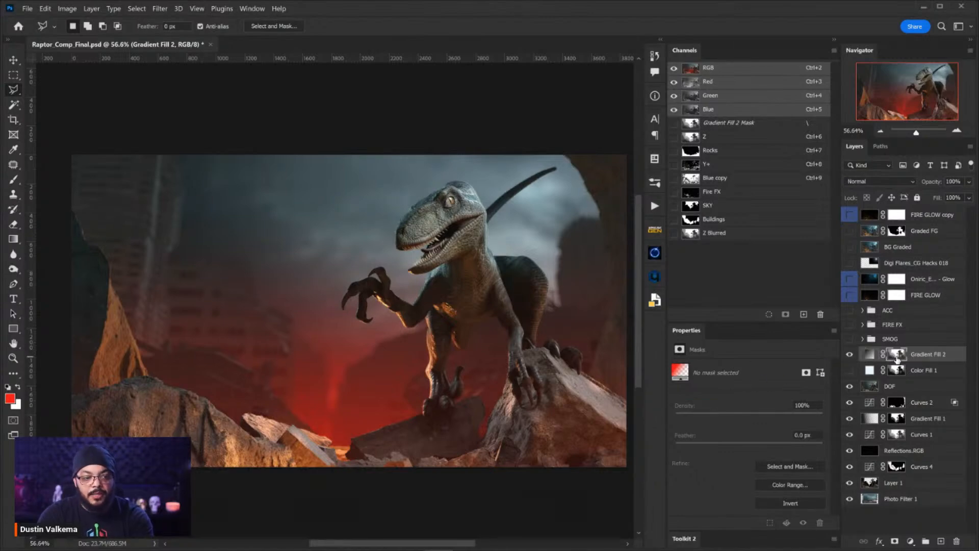
key("b")
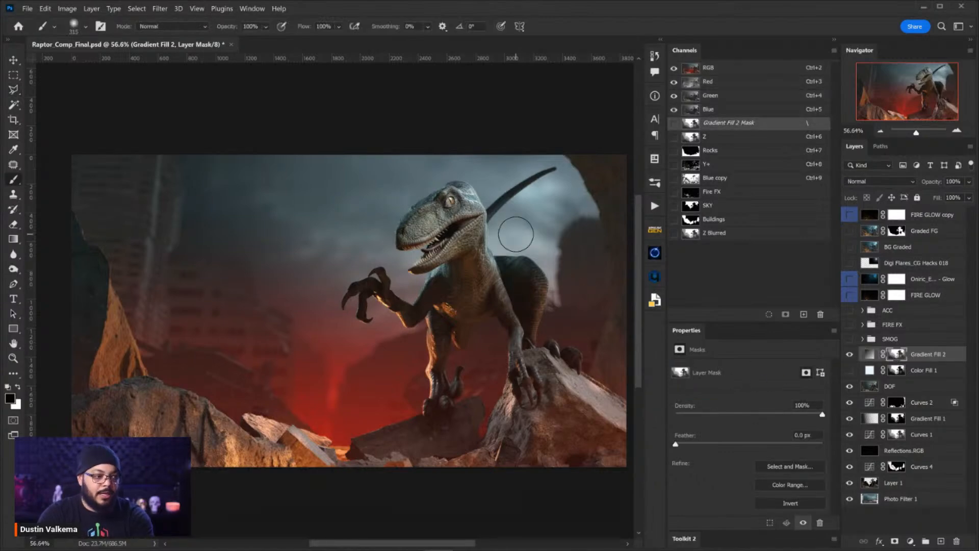
right_click(517, 232)
scroll(660, 371, "down", 5)
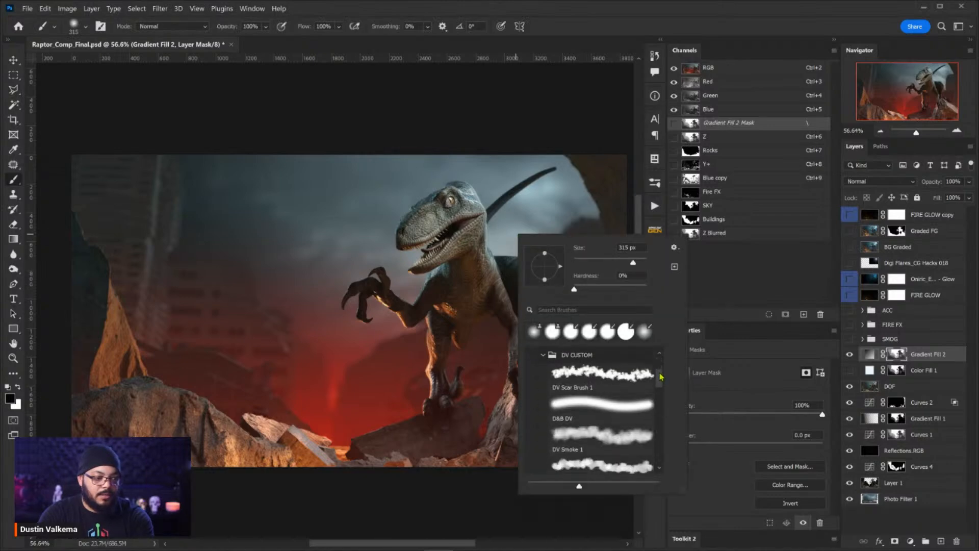
double_click(568, 403)
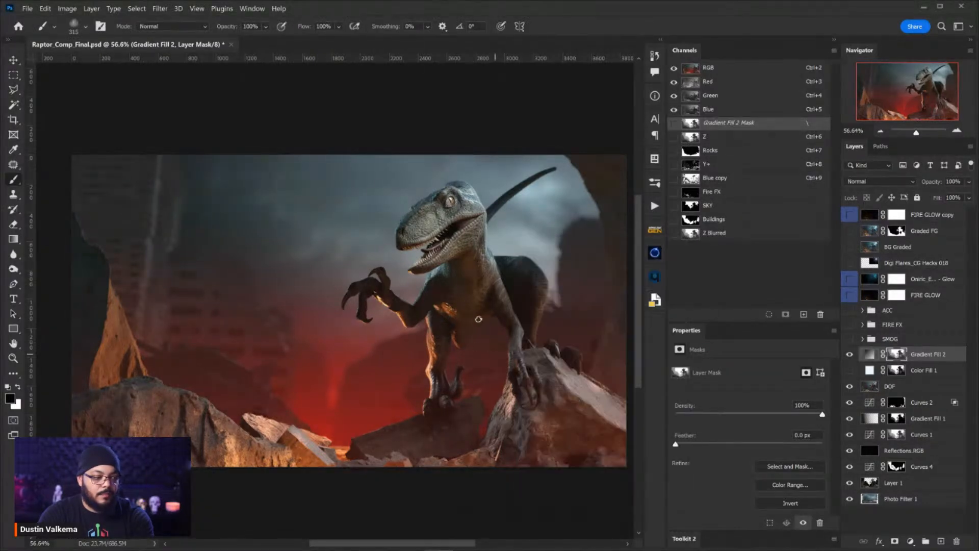
Step: Enlarge the smoke brush to 918 px, set 100% opacity and 11% flow, and softly mask the red haze behind the raptor
left_click_drag(436, 321, 480, 306)
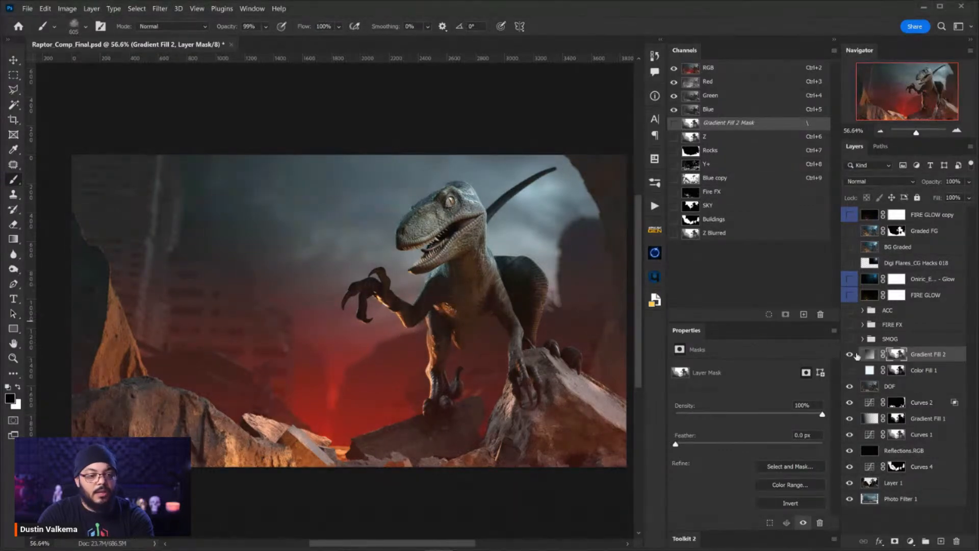
left_click_drag(439, 318, 503, 304)
left_click_drag(233, 29, 247, 31)
key("shift+4")
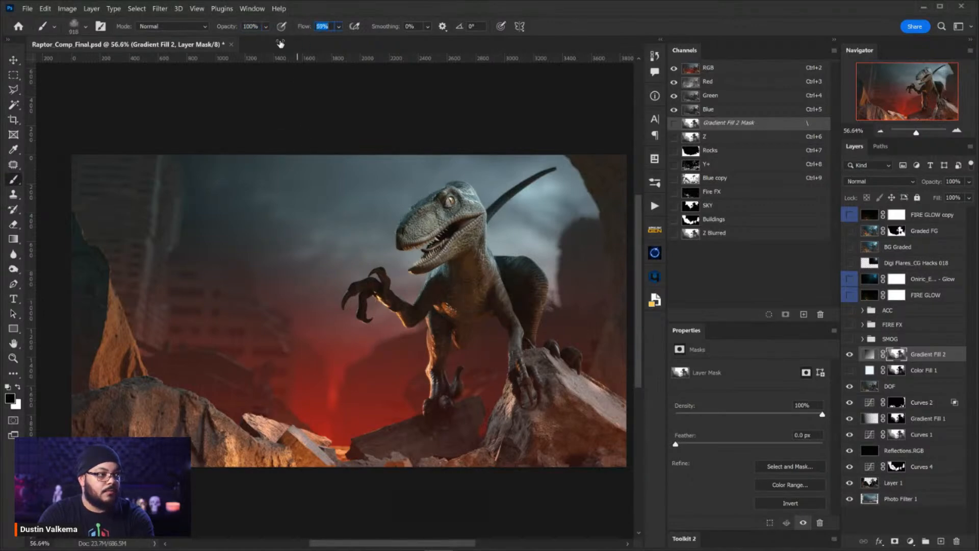
left_click_drag(270, 51, 265, 55)
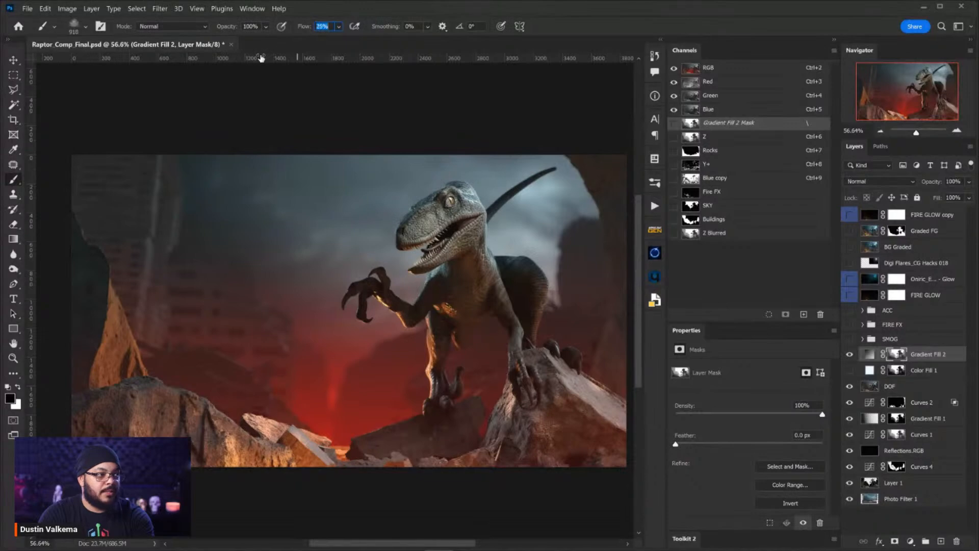
key("shift+1")
key("shift+1")
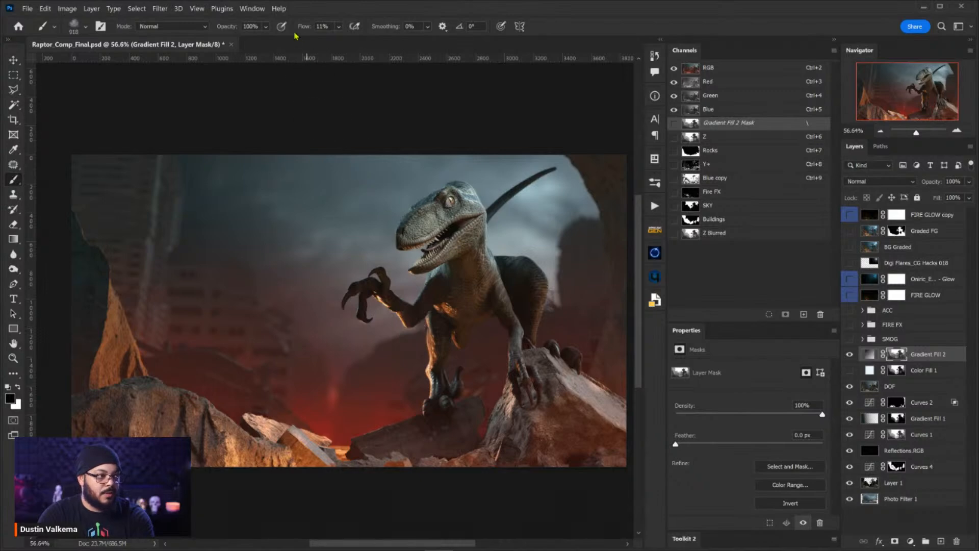
Step: Raise the brush flow to 77% and paint black smoke on the Gradient Fill 2 mask around the raptor's legs and claw
mouse_move(305, 29)
left_mouse_down()
mouse_move(360, 26)
mouse_move(348, 30)
left_mouse_up()
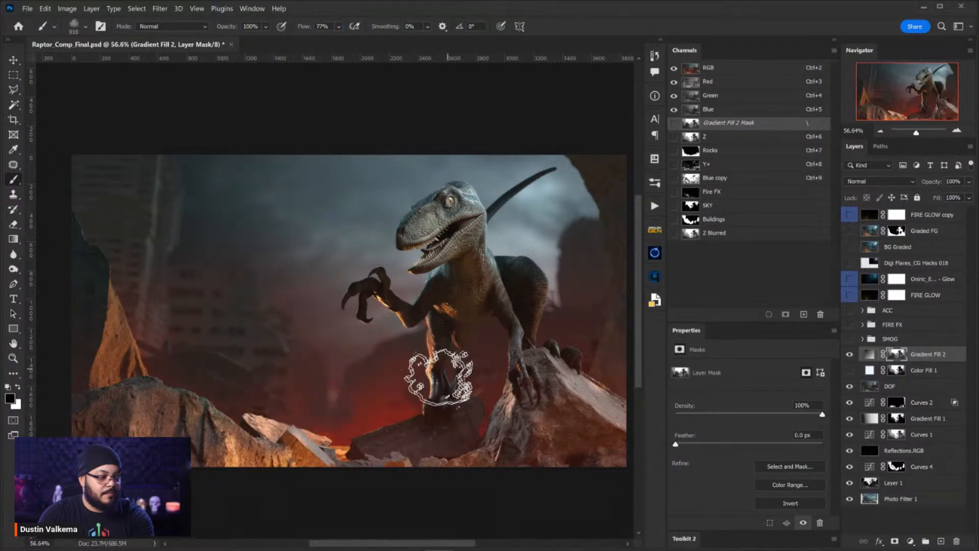
left_click_drag(440, 385, 445, 334)
left_click_drag(376, 360, 402, 346)
left_click_drag(391, 347, 389, 413)
left_click_drag(465, 347, 407, 365)
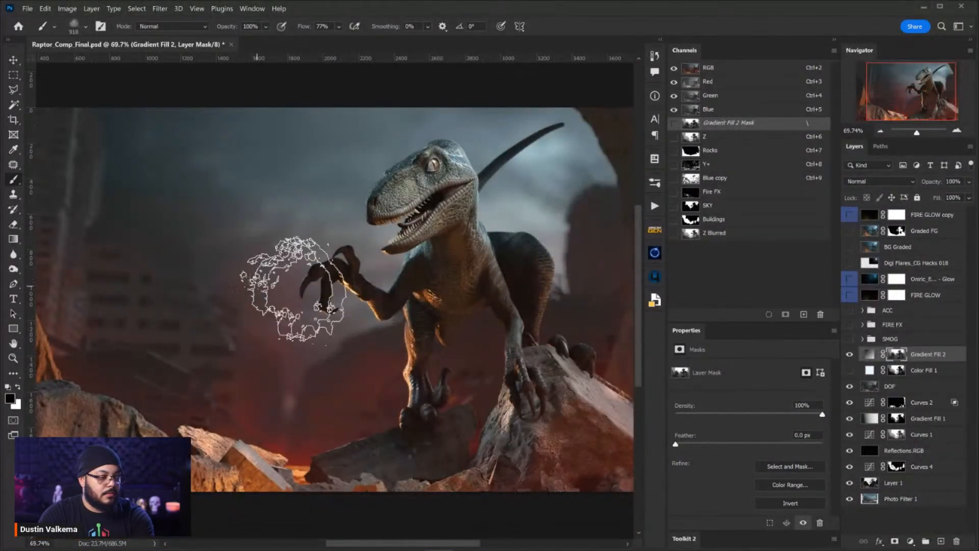
left_click_drag(401, 365, 376, 396)
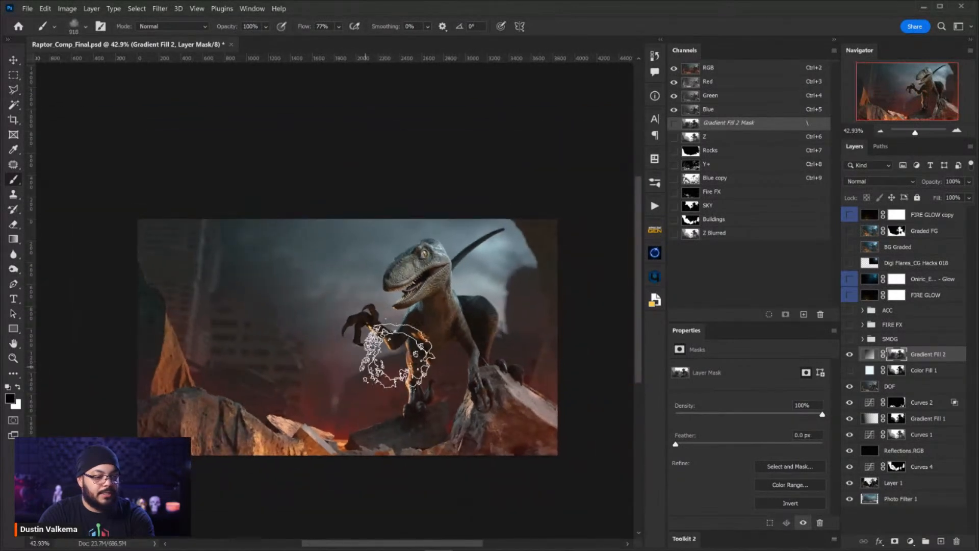
Step: View the painted Gradient Fill 2 mask on its own and compare it with the Z Blurred channel
left_click(924, 356)
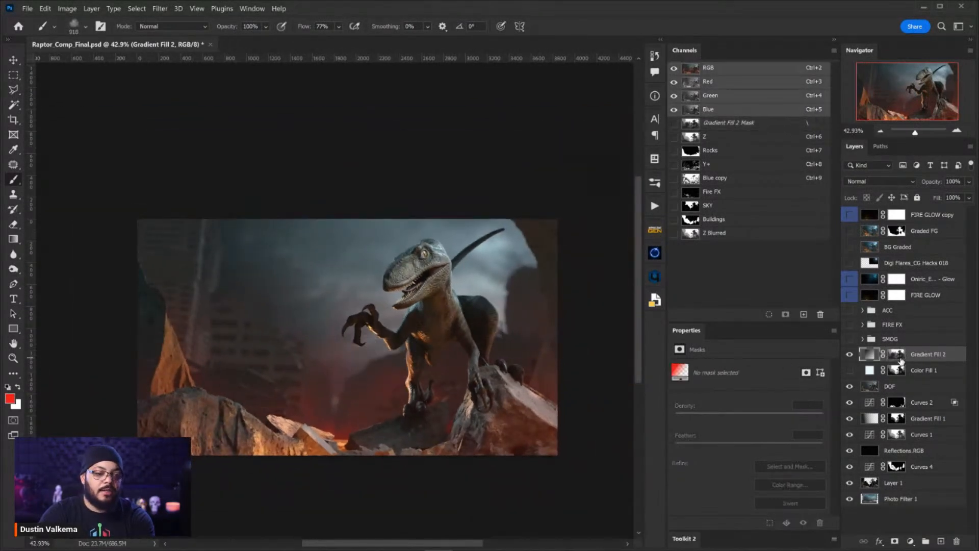
left_click(898, 354, "alt")
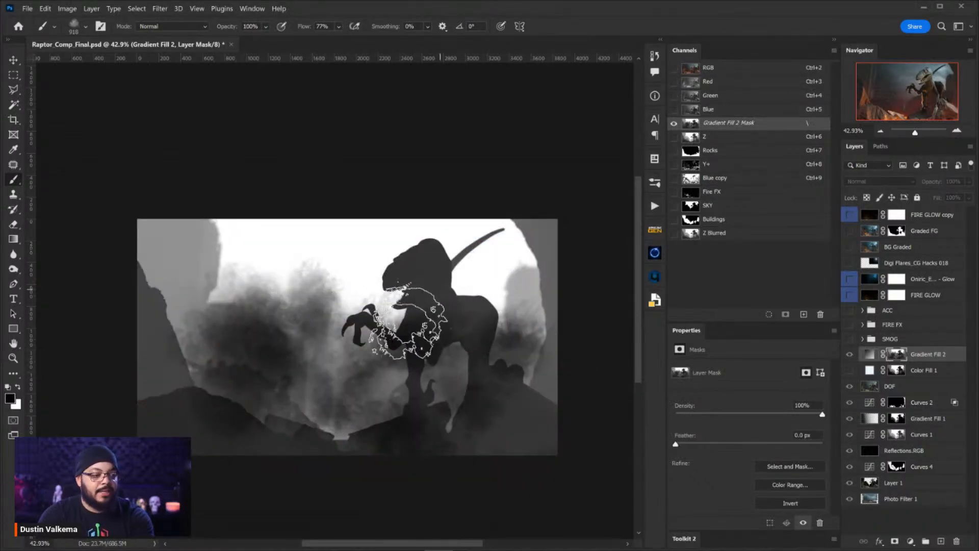
left_click(712, 234)
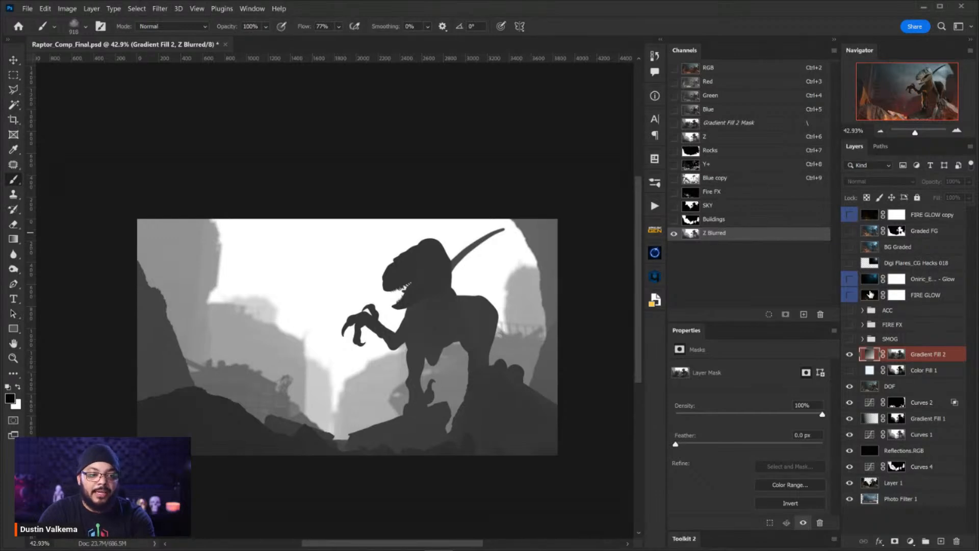
Step: Show the Depth.A pass in the ACC group to examine its depth map, then collapse and hide the group
left_click(851, 311)
left_click(863, 311)
left_click(851, 358)
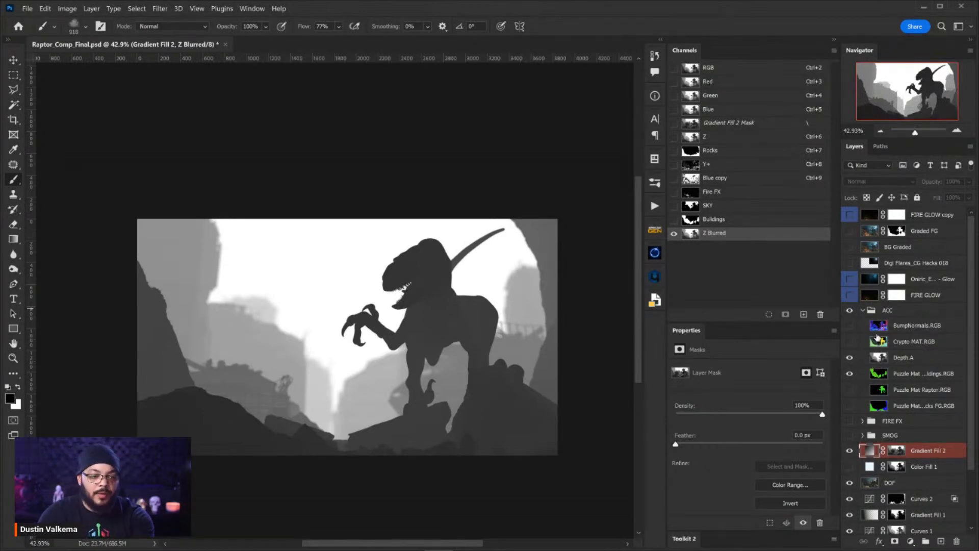
left_click(870, 313)
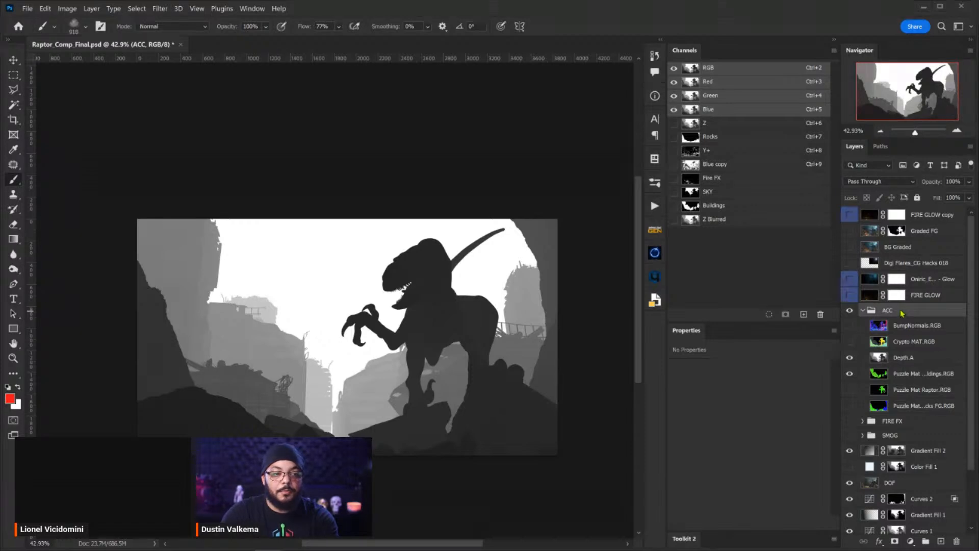
left_click(863, 310)
left_click(850, 310)
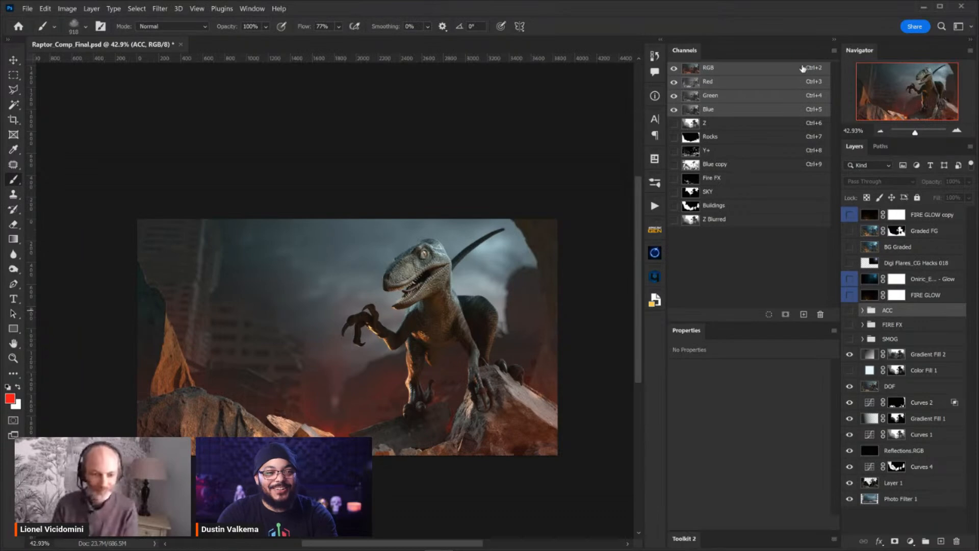
Step: Place Color Fill 1 above Gradient Fill 2 in the layer stack and delete the Color Fill 1 layer
left_click(918, 296)
left_click_drag(404, 290, 435, 246)
scroll(464, 248, "up", 2)
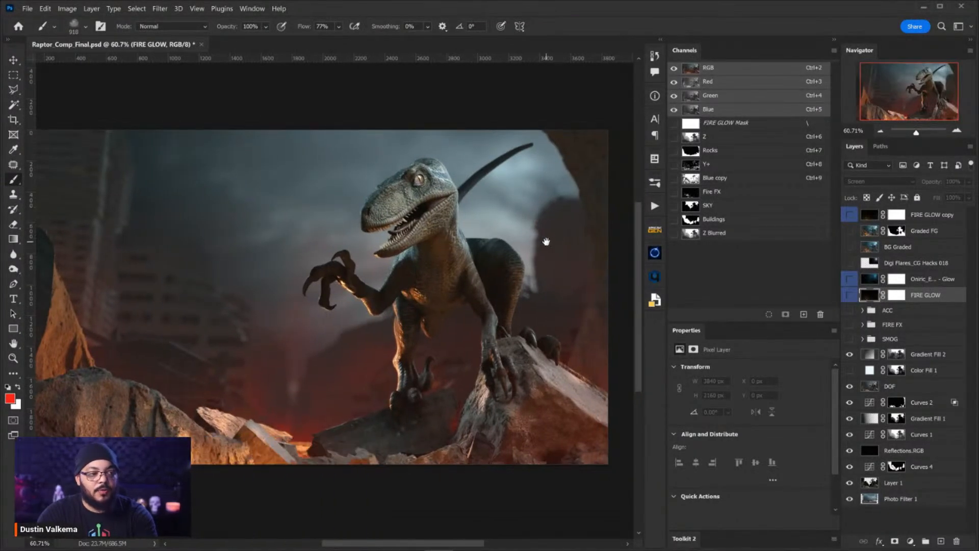
left_click_drag(547, 242, 556, 239)
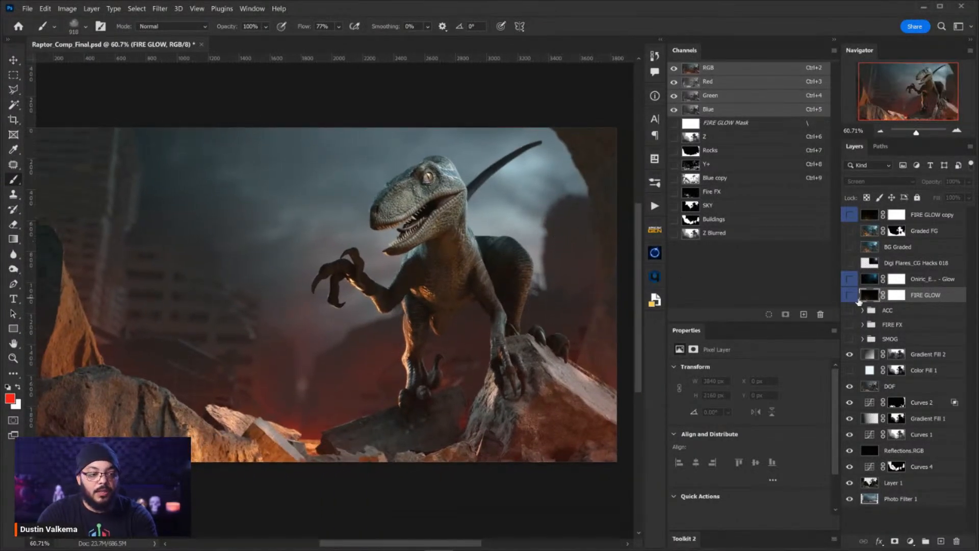
left_click(917, 360)
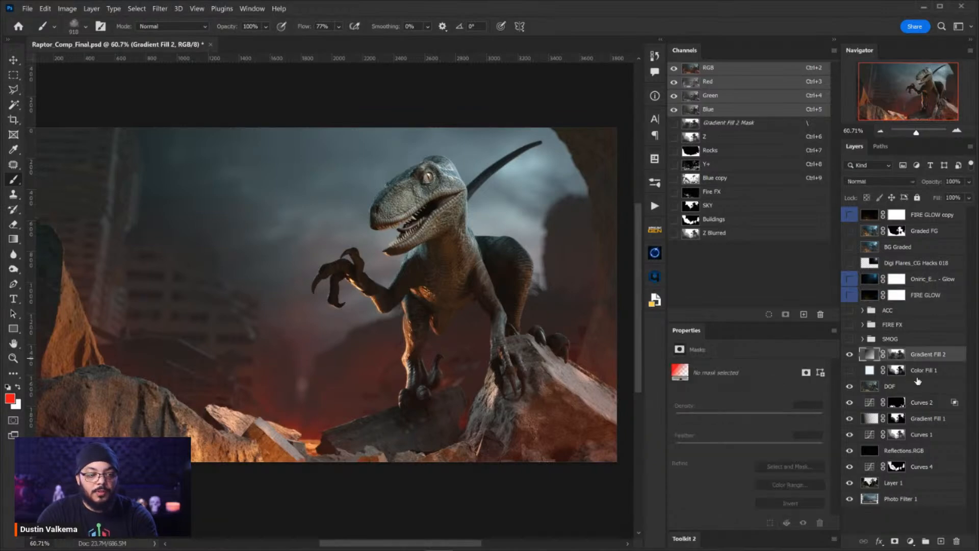
left_click_drag(868, 368, 906, 387)
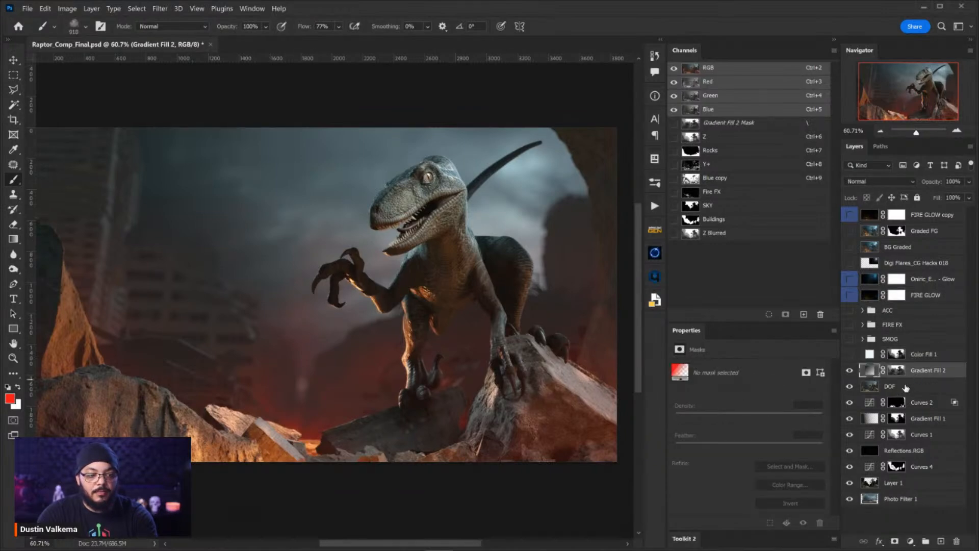
left_click(920, 362)
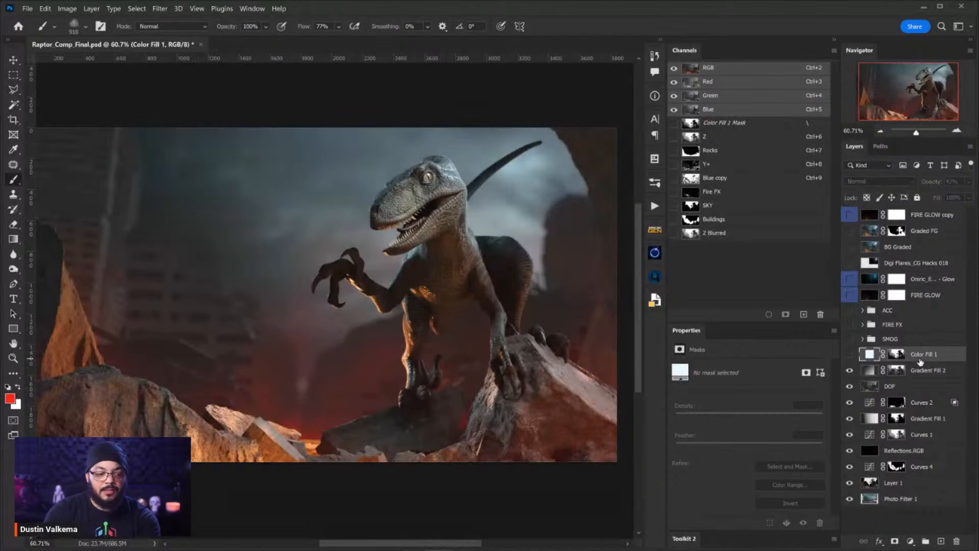
key("Delete")
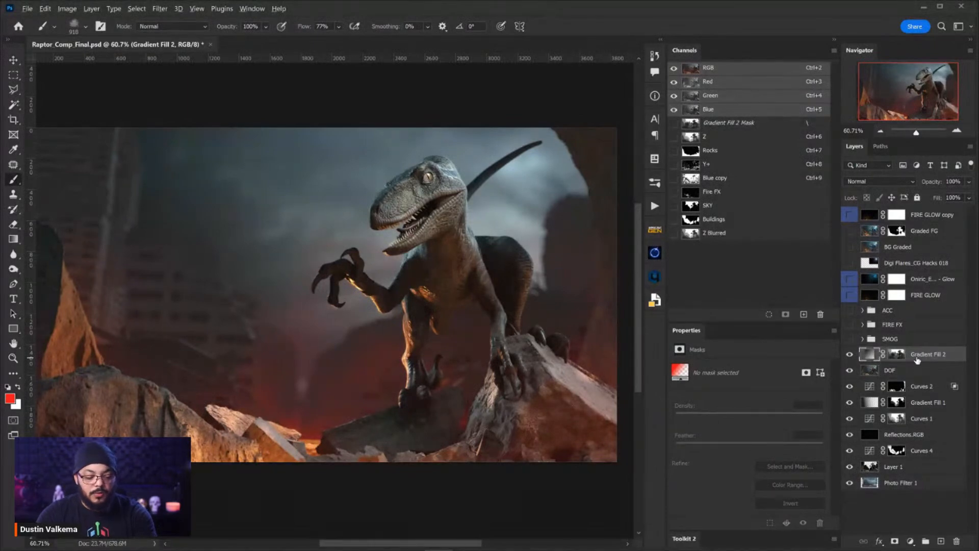
Step: Stamp all visible layers into a new layer above Gradient Fill 2 and name it Lens Corr
key("ctrl+shift+alt+e")
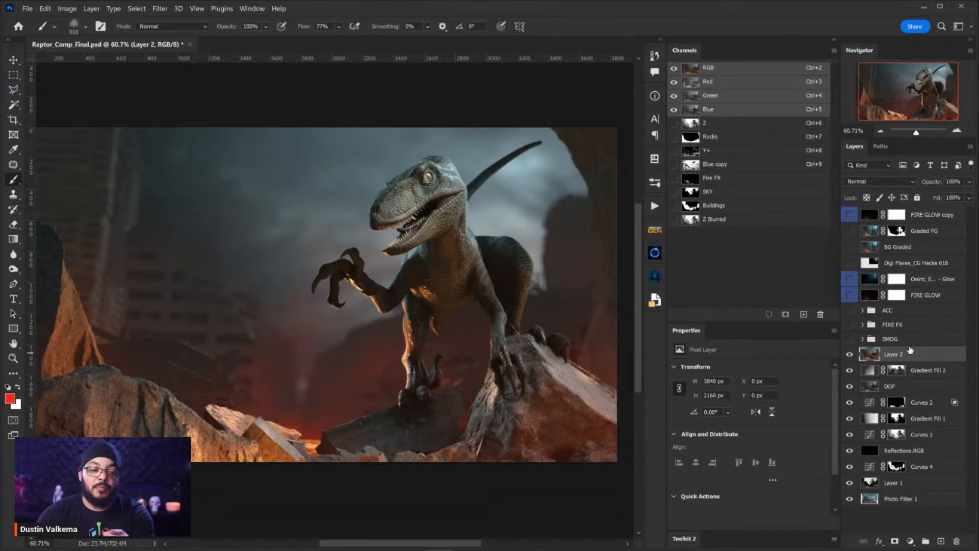
left_click(904, 341)
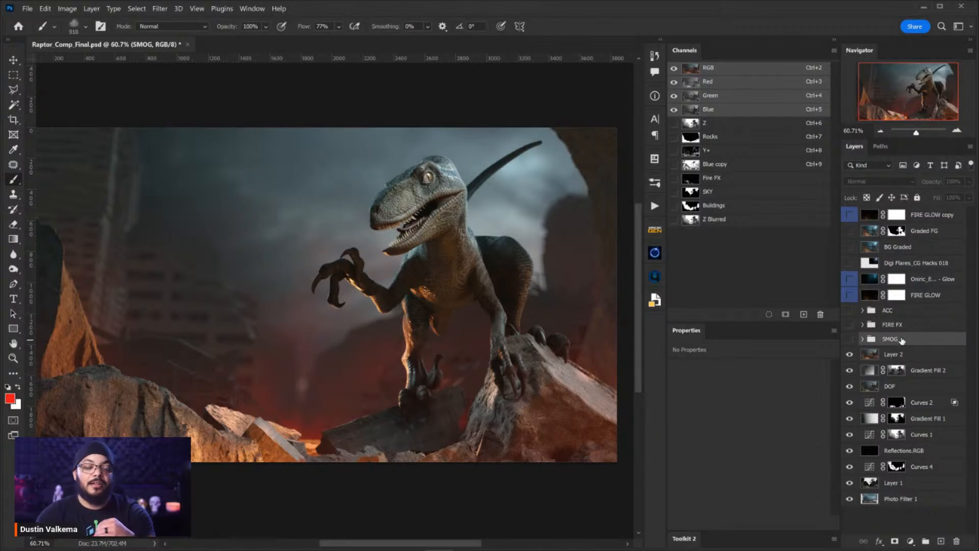
left_click(908, 359)
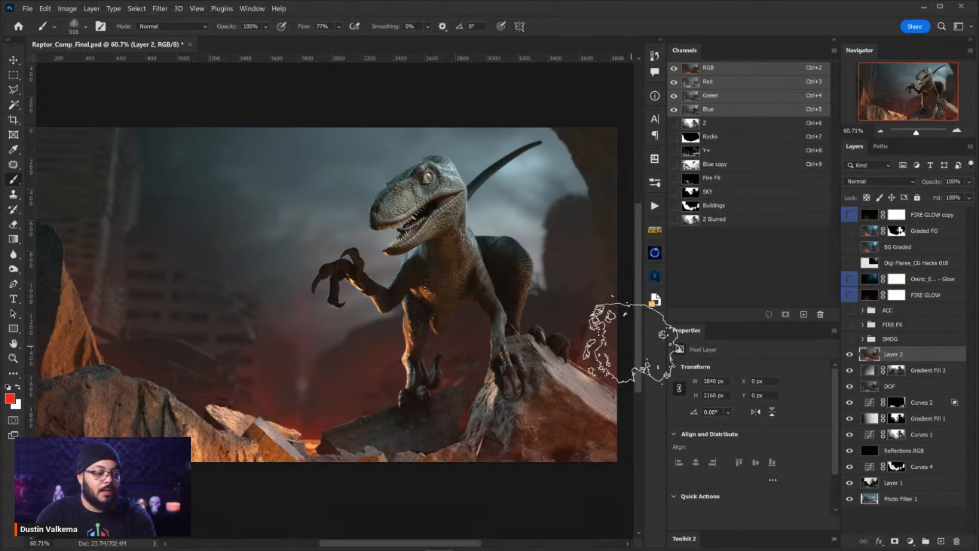
double_click(893, 357)
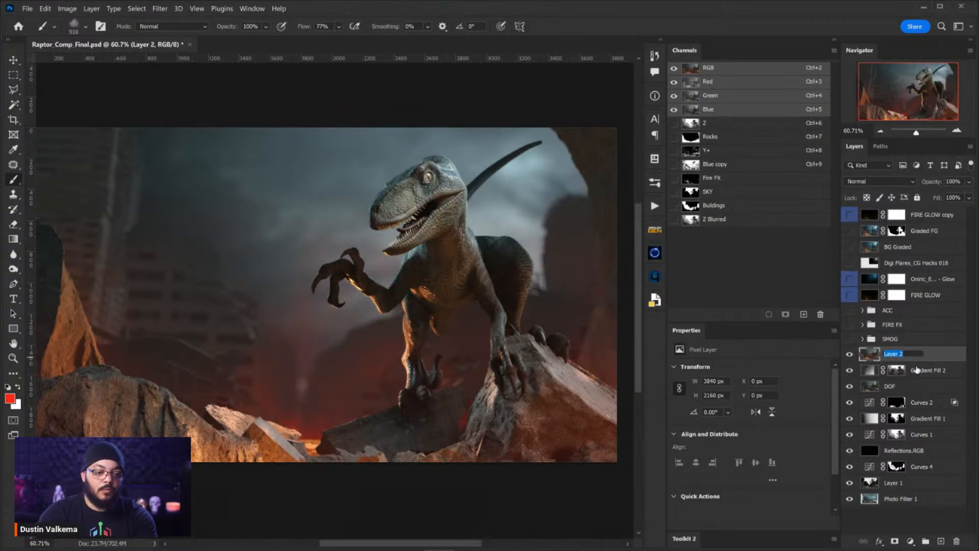
type("Lens Corr")
key("Return")
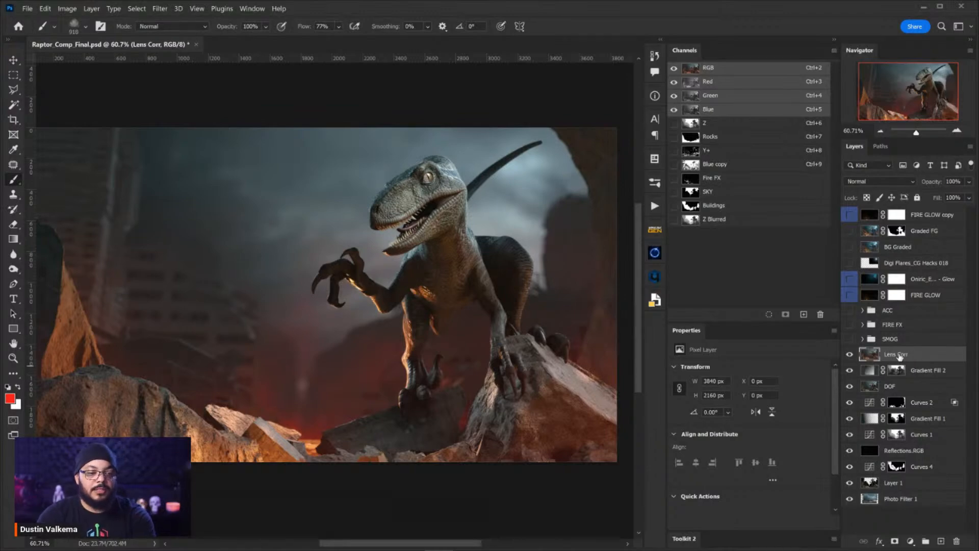
Step: Open custom Lens Correction settings for the Lens Corr layer, setting the Red/Cyan fringe to +91.27 and the Blue/Yellow fringe to -88.89
left_click(162, 9)
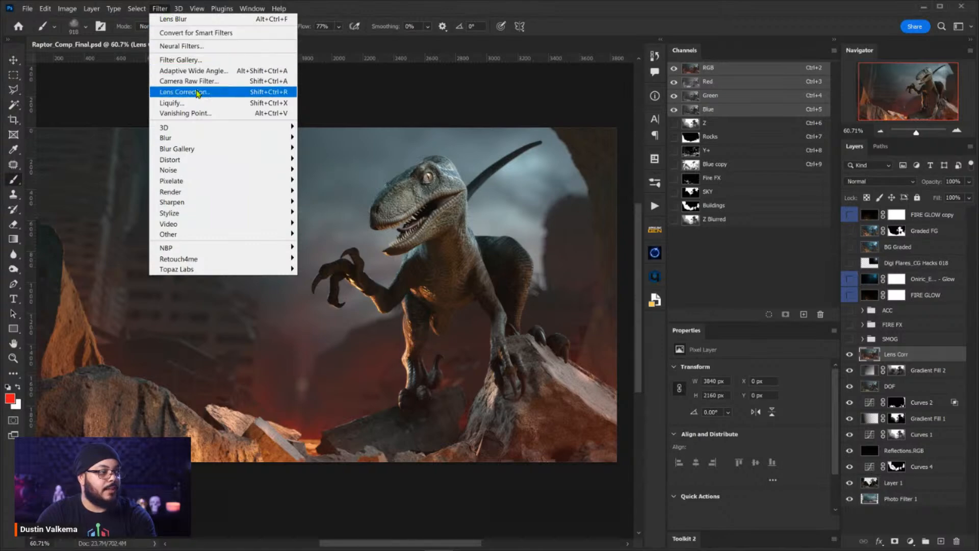
left_click(243, 94)
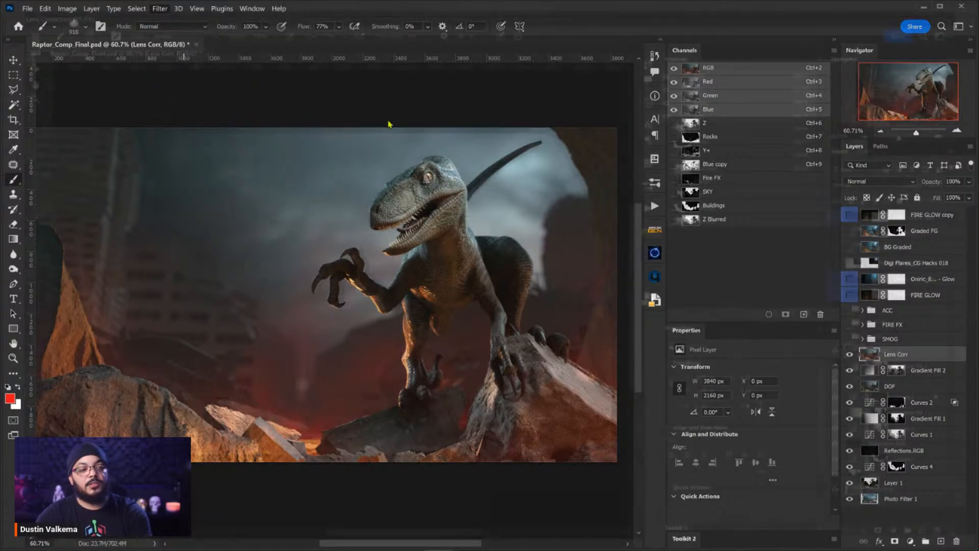
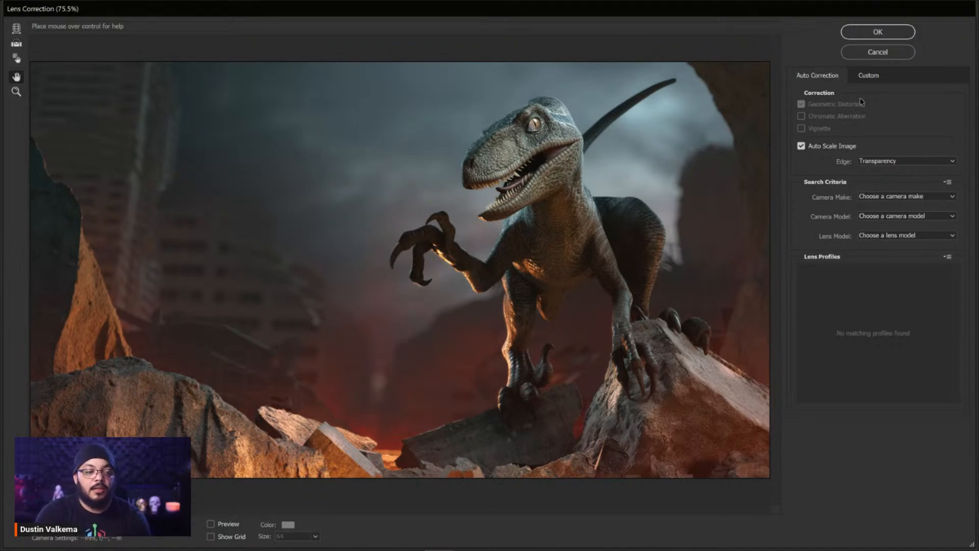
left_click(869, 75)
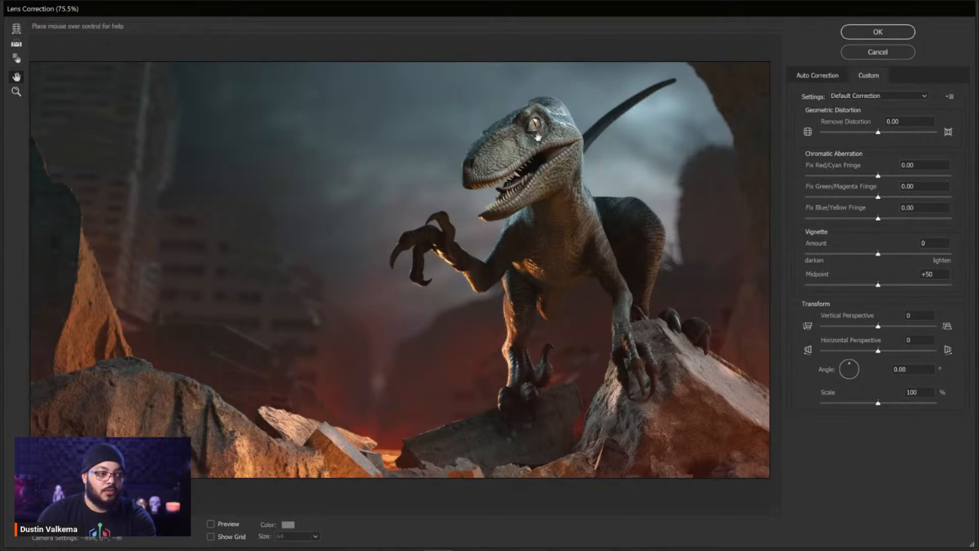
left_click_drag(540, 124, 334, 271)
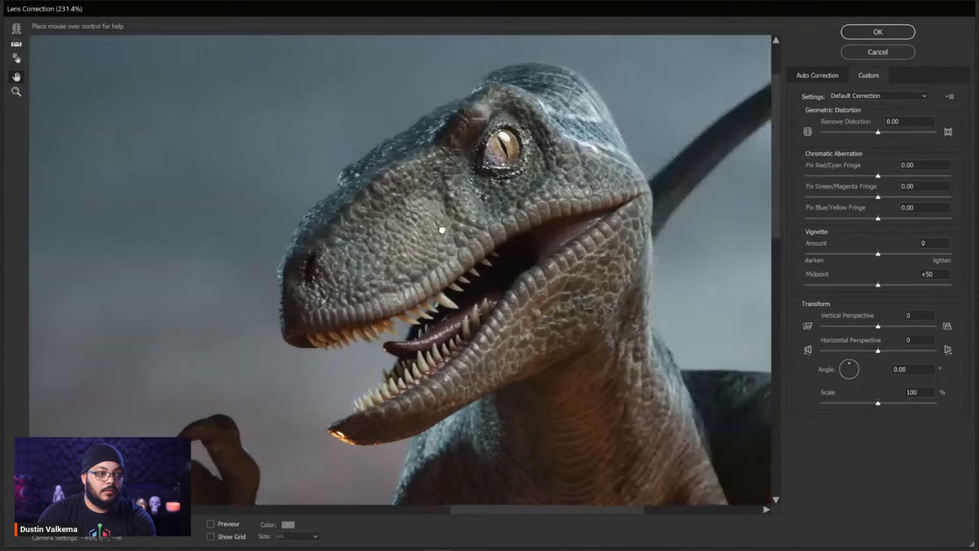
left_click_drag(442, 230, 400, 217)
left_click(494, 124, "ctrl")
left_click_drag(433, 381, 556, 258)
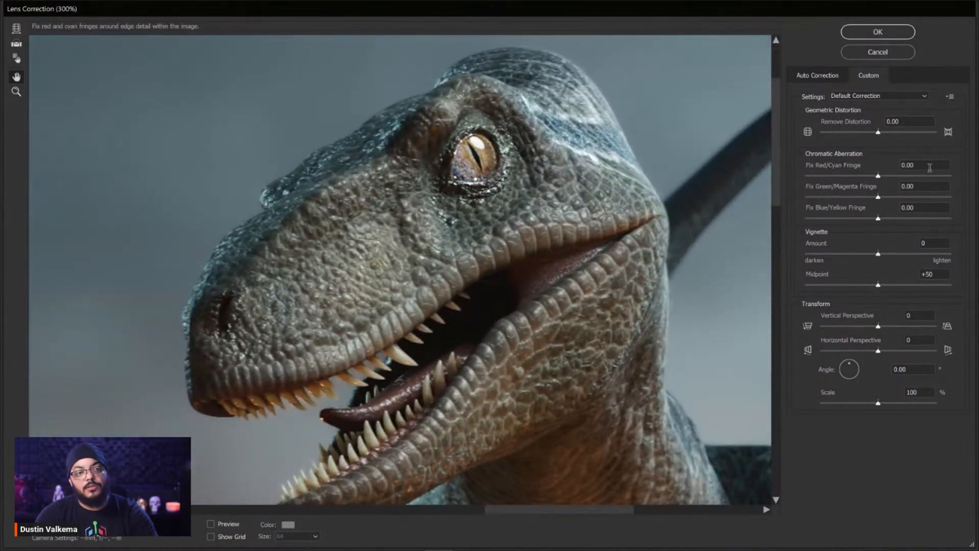
left_click_drag(937, 178, 932, 176)
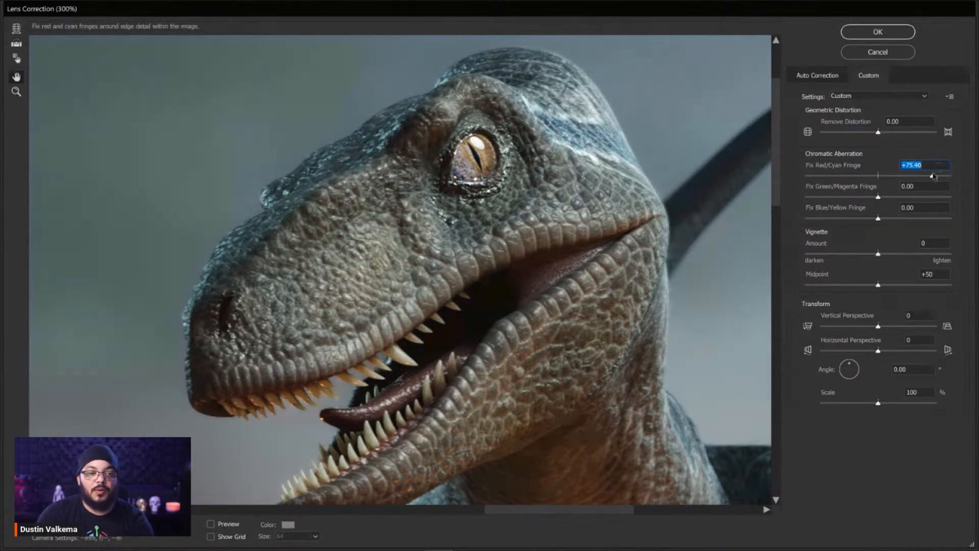
left_click(831, 219)
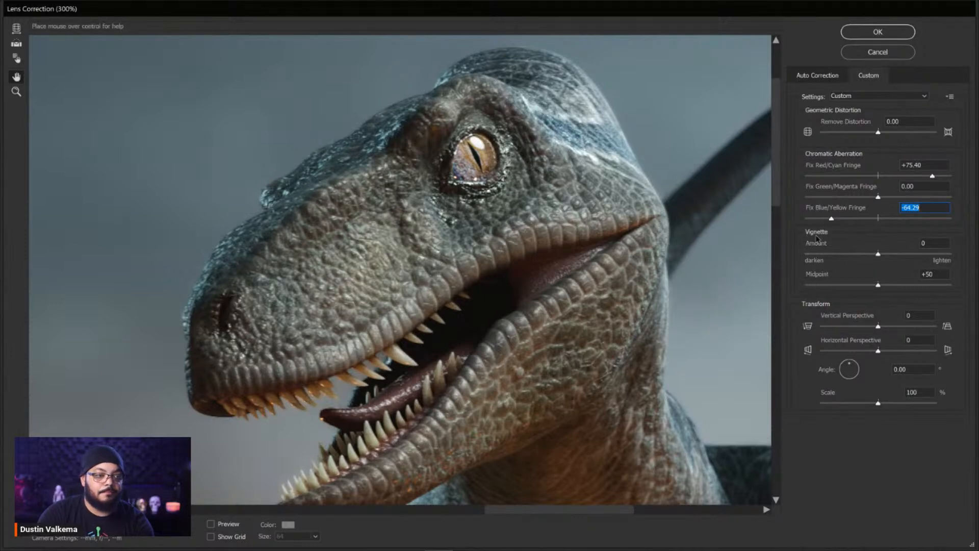
left_click(814, 219)
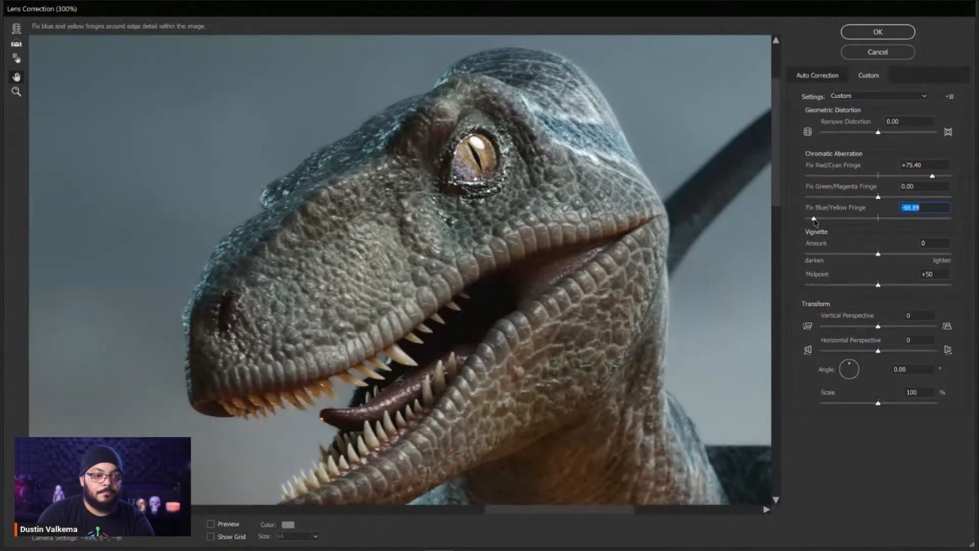
left_click(944, 176)
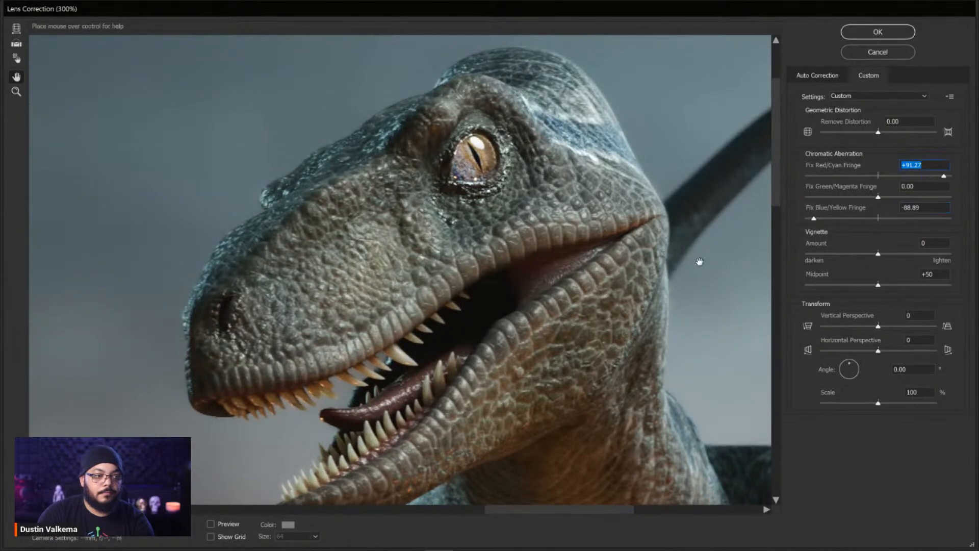
Step: Examine the colour fringing around the raptor's head, jaw, tail and surrounding background in the filter preview
left_click_drag(691, 266, 658, 221)
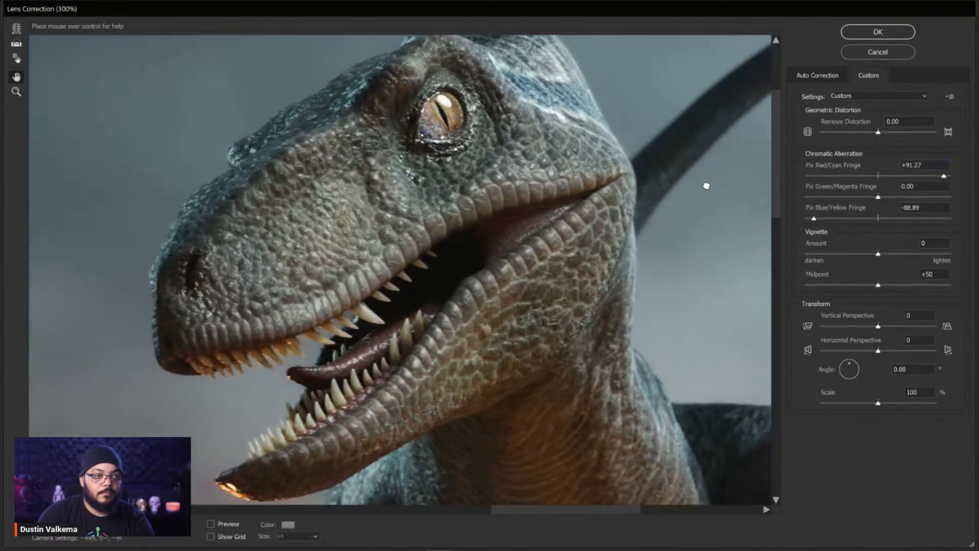
left_click_drag(706, 186, 649, 242)
left_click_drag(684, 210, 391, 299)
left_click_drag(551, 332, 606, 140)
left_click_drag(425, 282, 678, 167)
left_click_drag(433, 302, 542, 482)
left_click_drag(477, 256, 454, 309)
left_click_drag(515, 215, 482, 208)
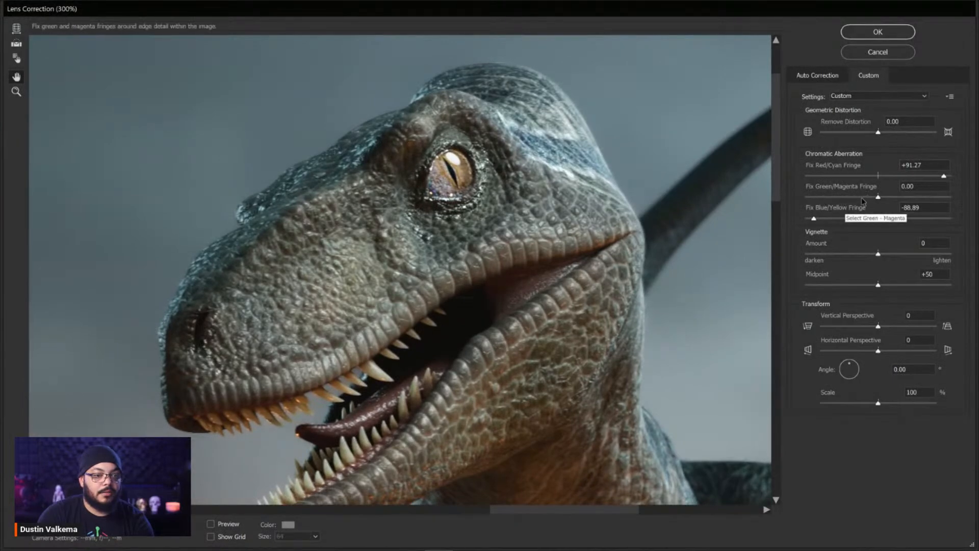
Step: Try a Green/Magenta fringe of -76.98 and inspect its effect across the whole image and on the raptor's head
left_click(822, 198)
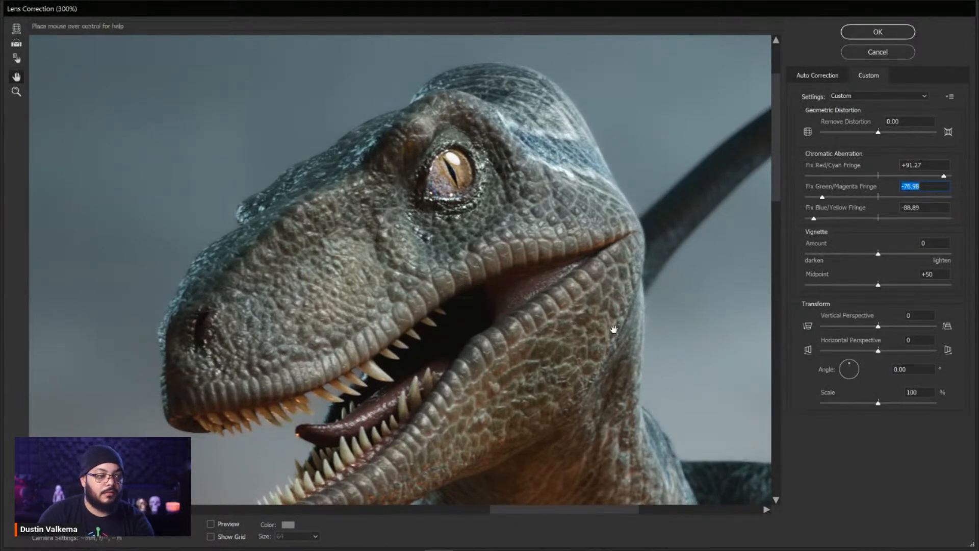
left_click_drag(606, 274, 624, 274)
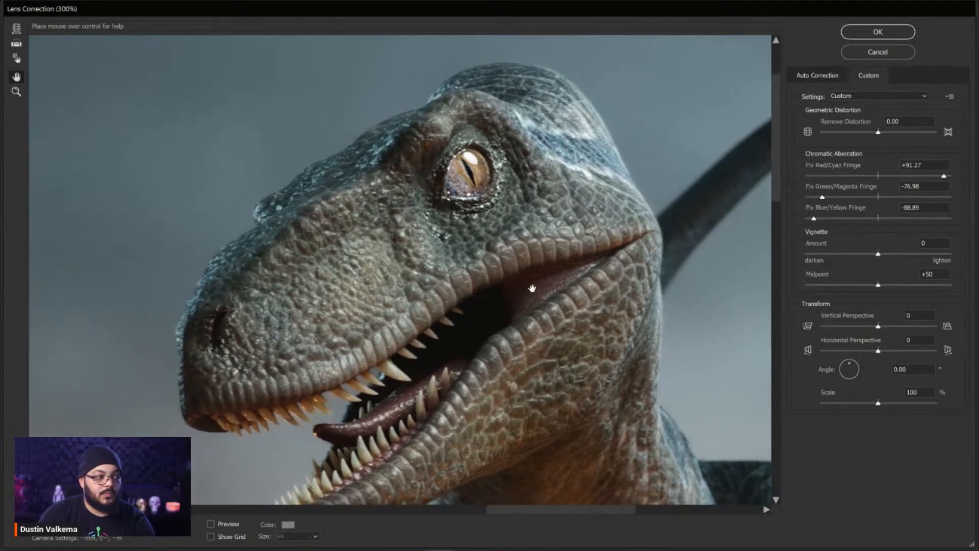
scroll(572, 246, "down", 2)
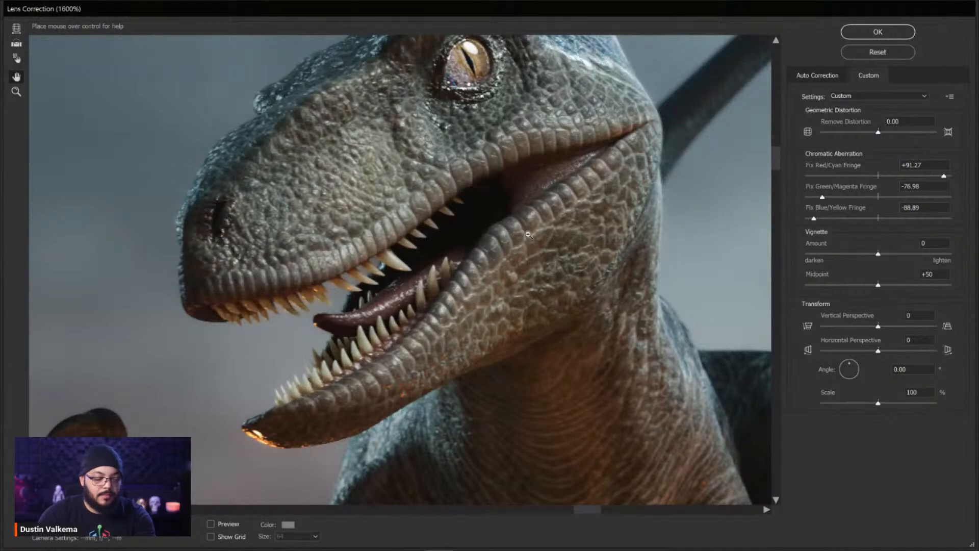
scroll(528, 236, "up", 5)
scroll(528, 235, "down", 6)
scroll(528, 235, "down", 2)
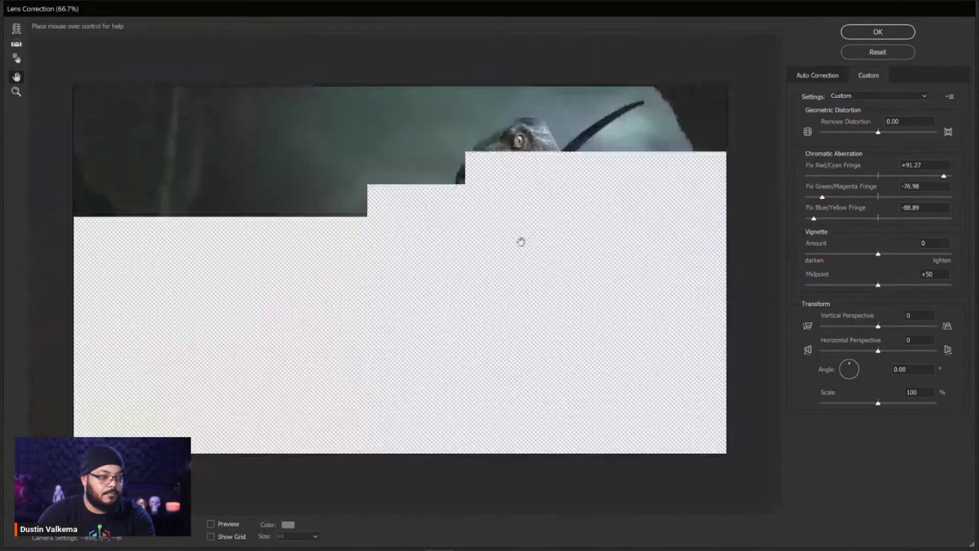
scroll(636, 342, "down", 1)
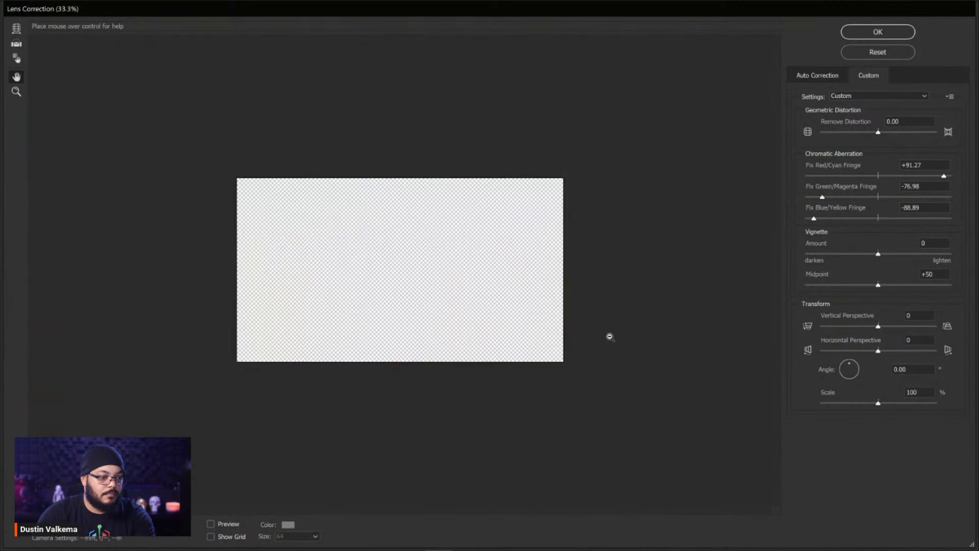
scroll(506, 305, "up", 1)
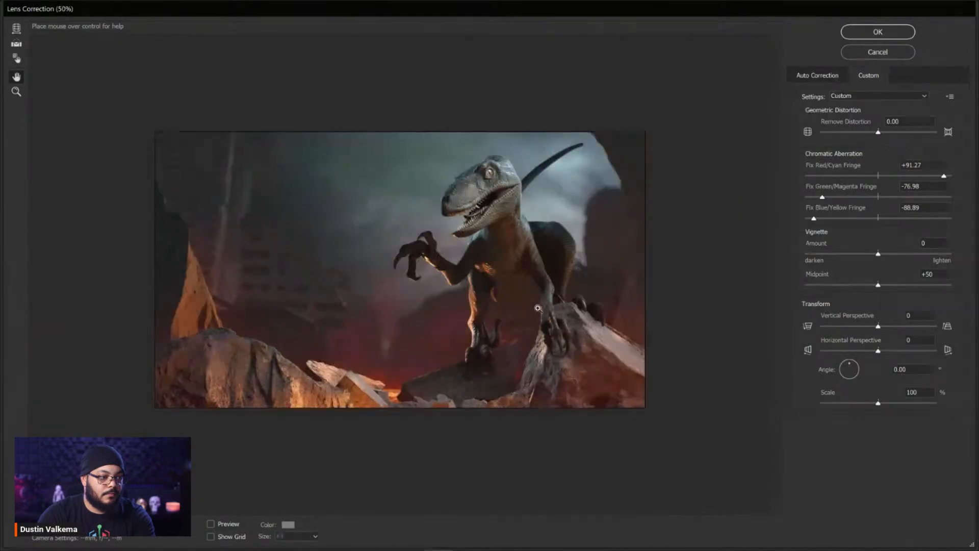
scroll(548, 317, "up", 1)
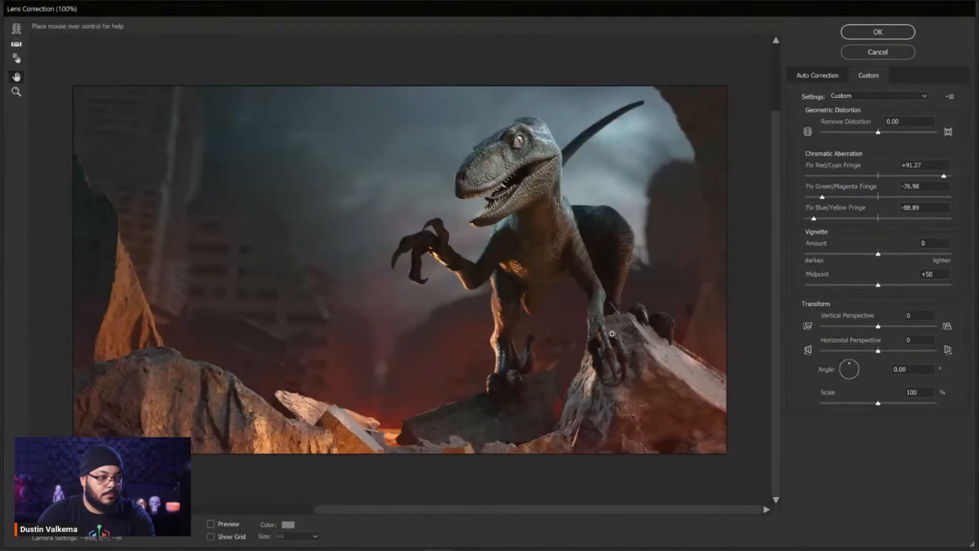
scroll(609, 337, "up", 1)
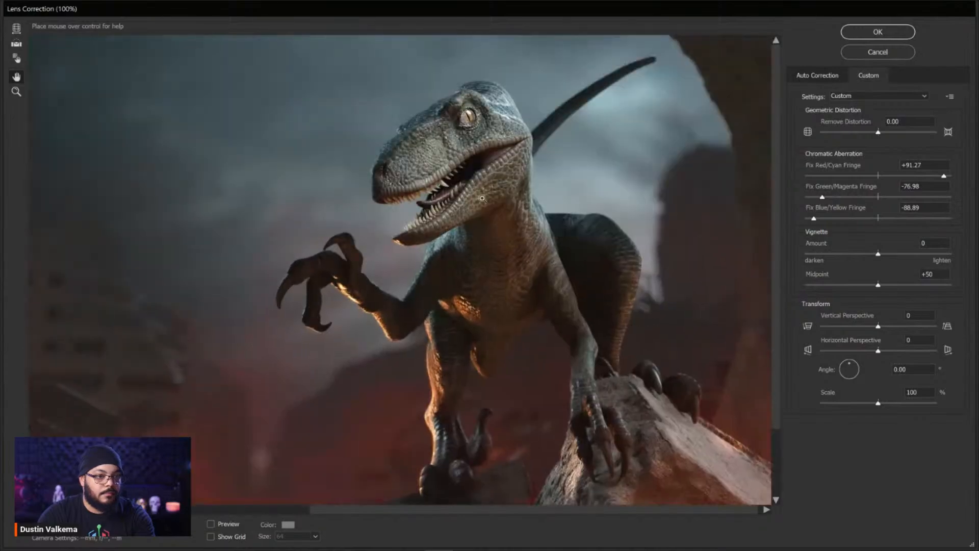
scroll(474, 155, "up", 1)
left_click_drag(439, 232, 483, 171)
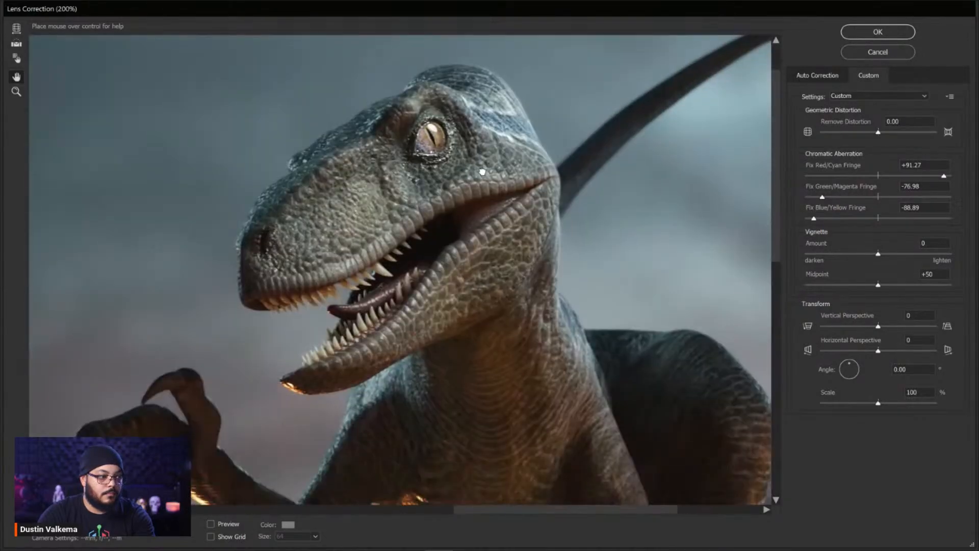
Step: Set the Green/Magenta fringe to +2.38 and apply the lens correction
left_click_drag(824, 201, 882, 200)
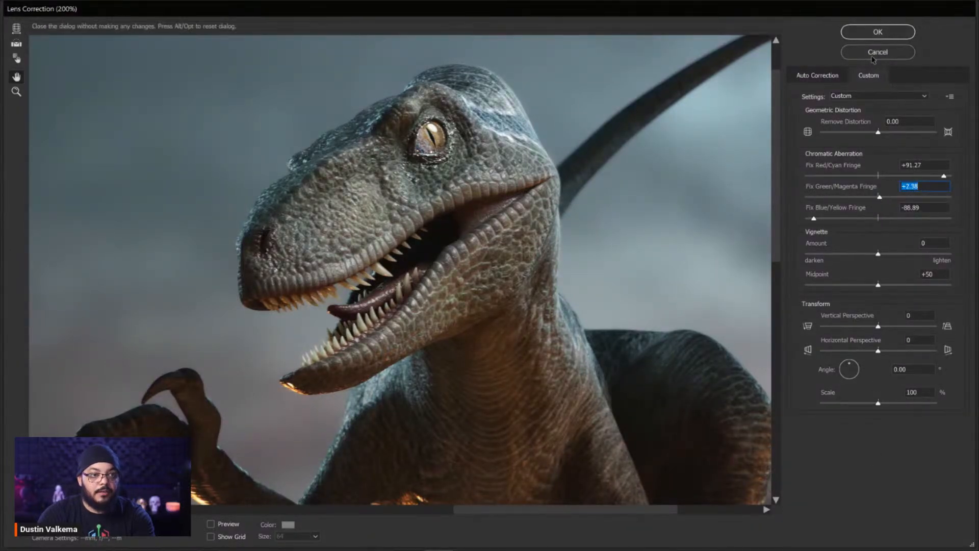
left_click(877, 32)
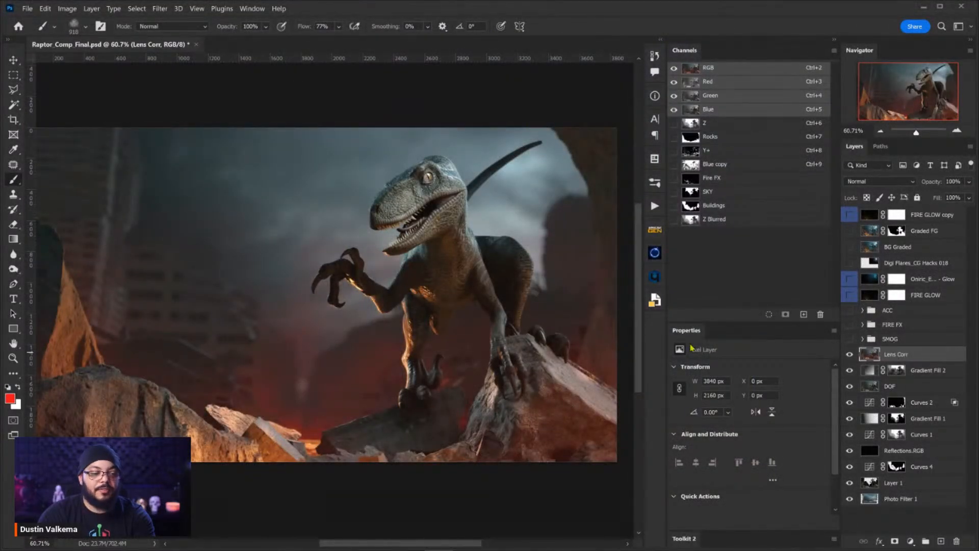
Step: Reopen Lens Correction with the preview enabled, setting the custom Red/Cyan fringe to +84.92 and the Blue/Yellow fringe to -88.89
left_click(160, 9)
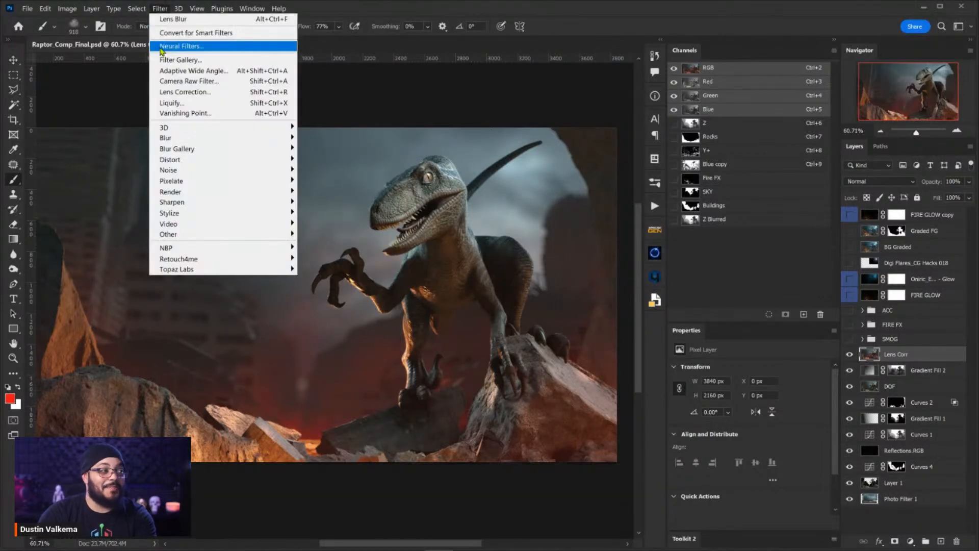
left_click(220, 92)
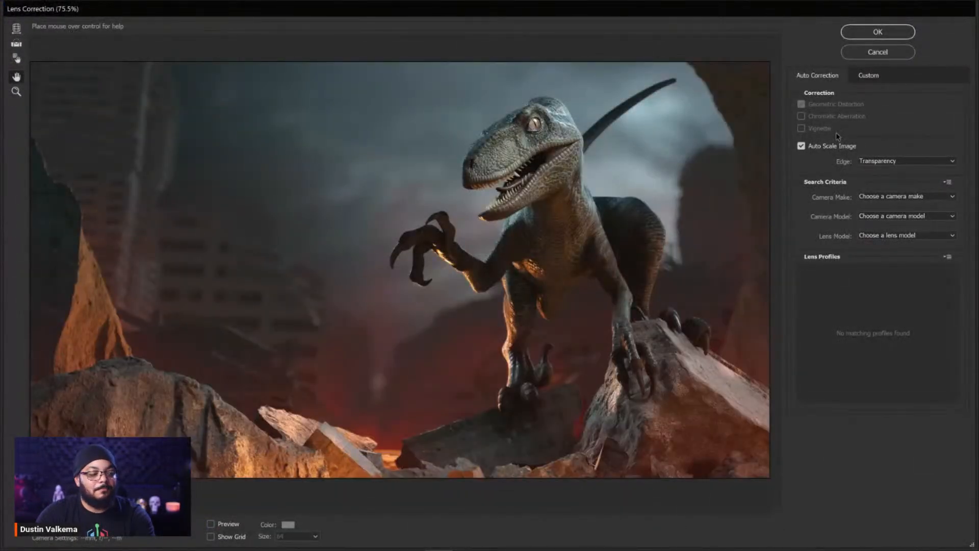
left_click(212, 527)
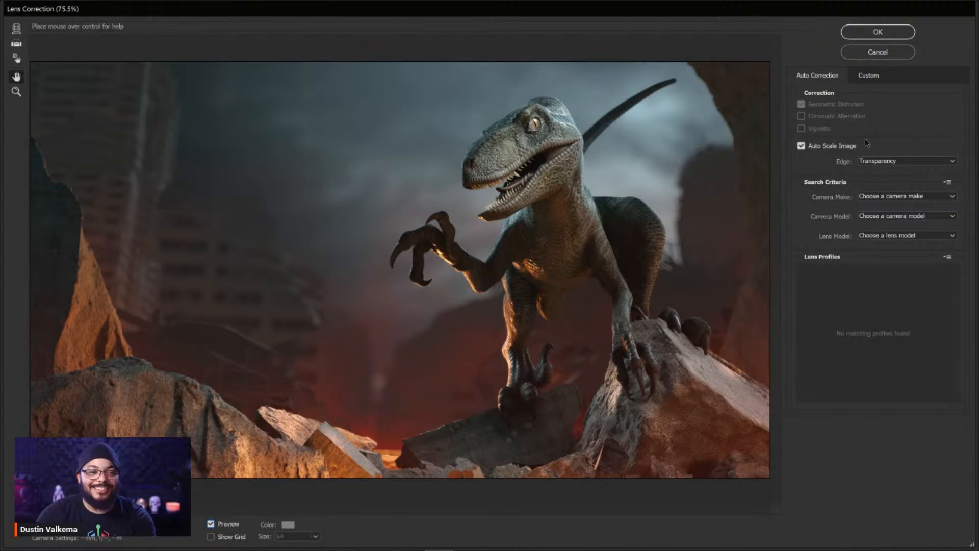
left_click(861, 78)
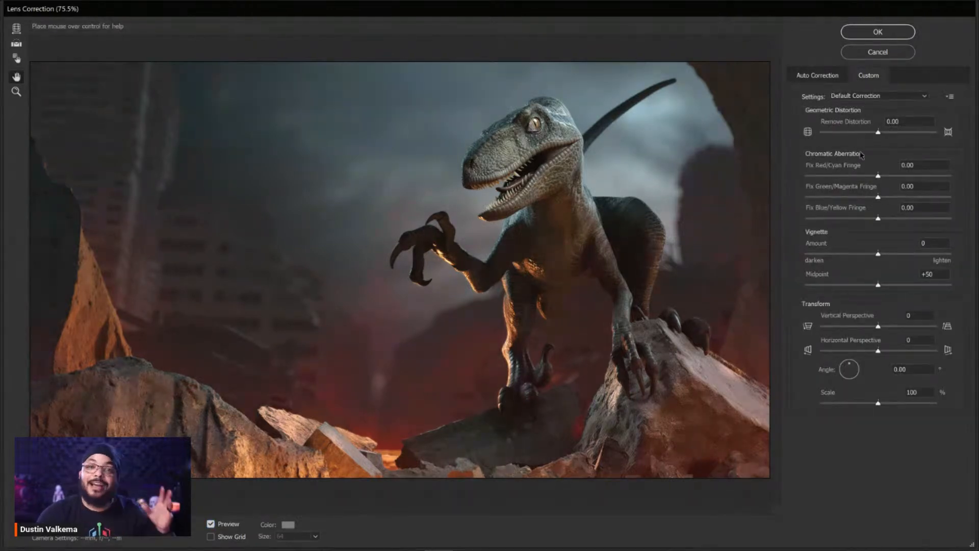
left_click(939, 177)
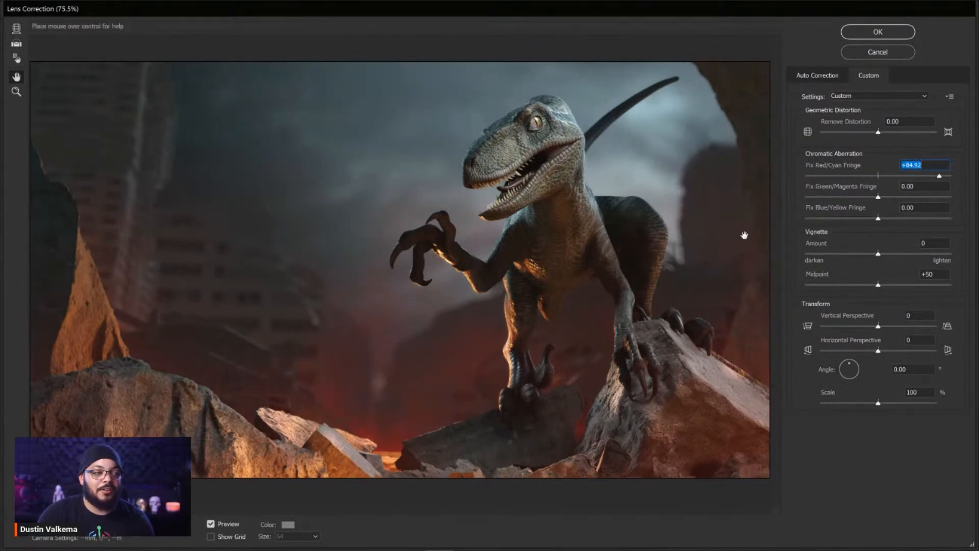
left_click(814, 218)
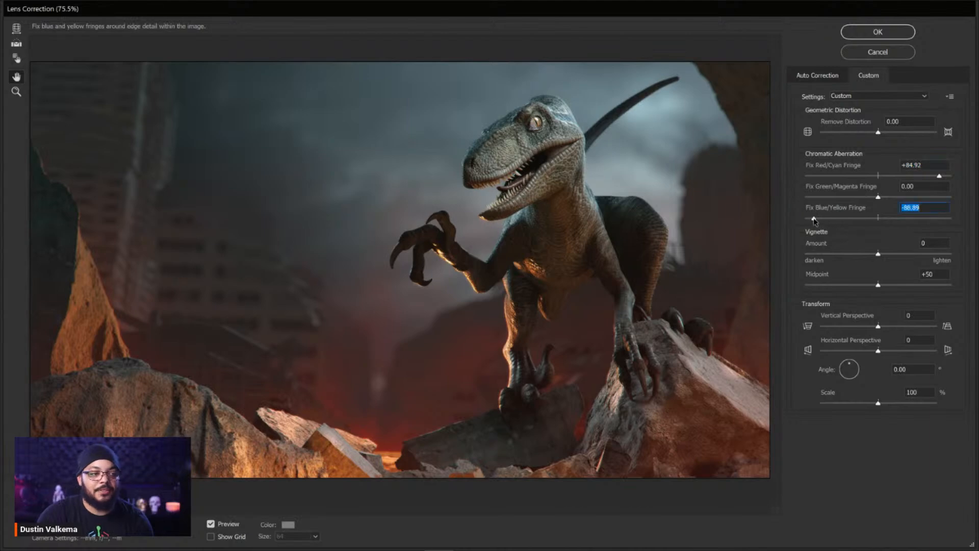
Step: Examine the previewed colour fringing up close around the raptor's eye, head outline and jaw
left_click(548, 122, "ctrl")
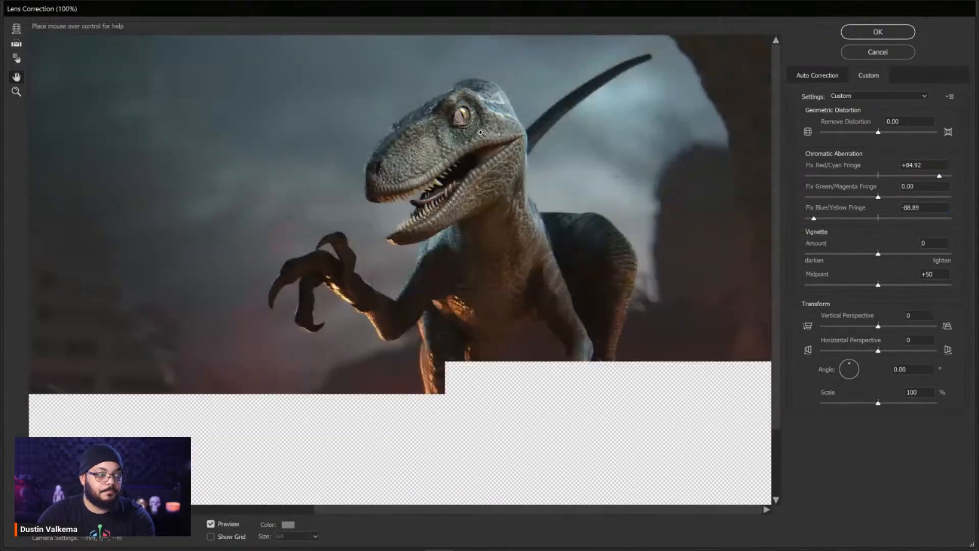
left_click(480, 133, "ctrl")
left_click_drag(373, 232, 477, 177)
left_click(455, 145, "ctrl")
left_click_drag(481, 271, 526, 196)
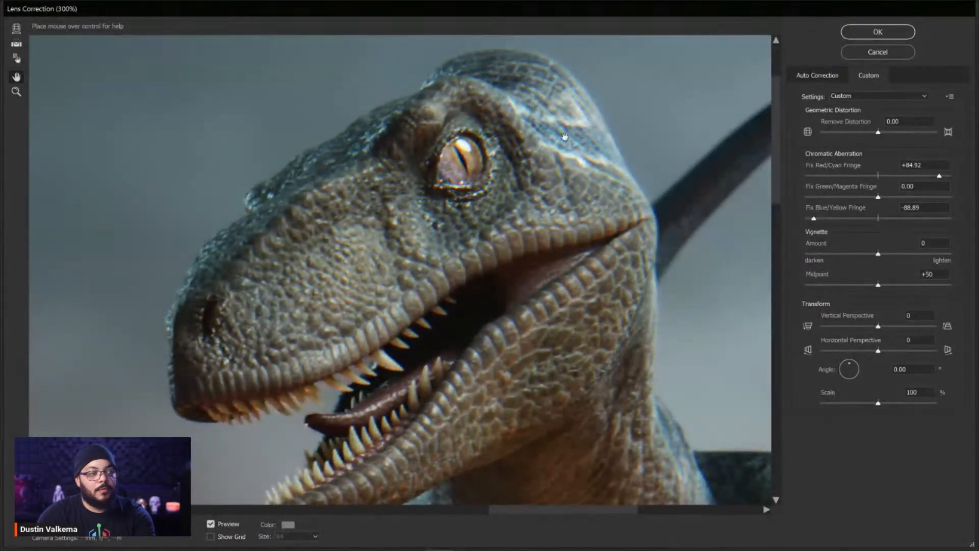
left_click(554, 78, "ctrl")
left_click_drag(422, 253, 416, 193)
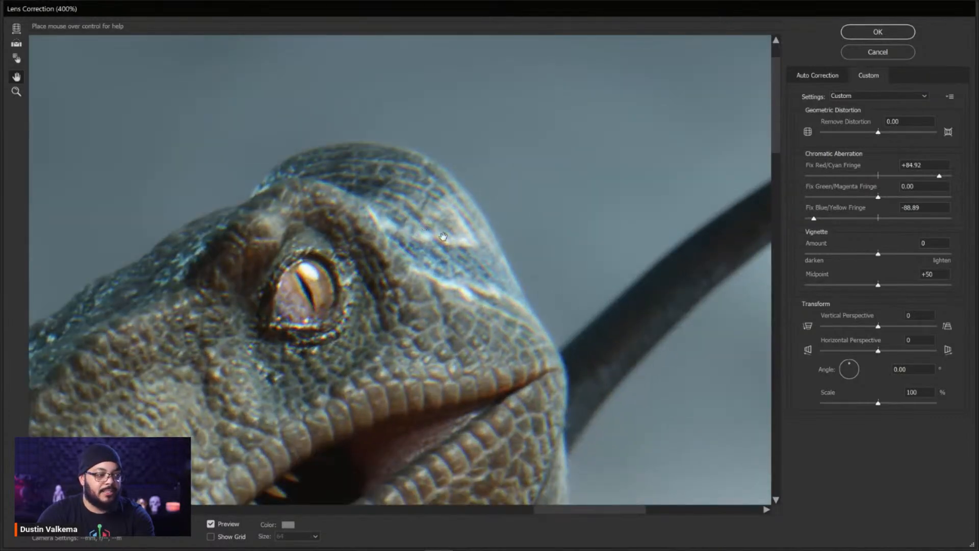
left_click(477, 194, "alt")
left_click(421, 267, "alt")
left_click_drag(394, 309, 528, 226)
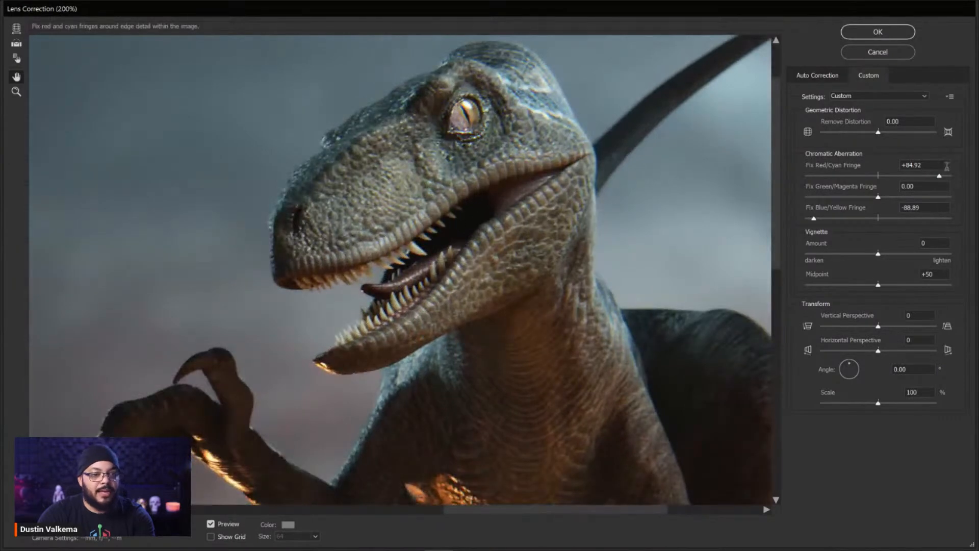
Step: Set the Red/Cyan fringe to +100, try +100 for the Green/Magenta fringe, and set it to -100 instead
left_click(940, 176)
left_click_drag(940, 176, 952, 178)
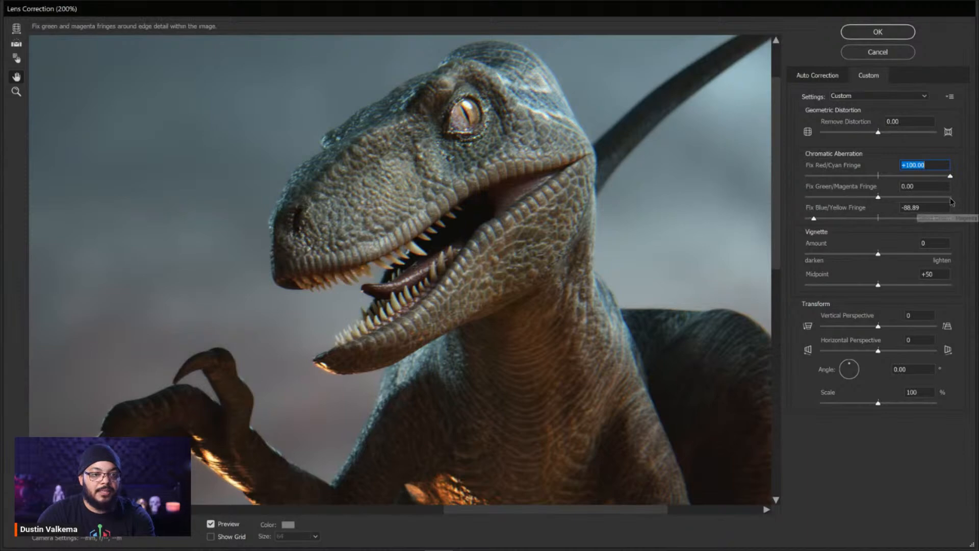
left_click(950, 197)
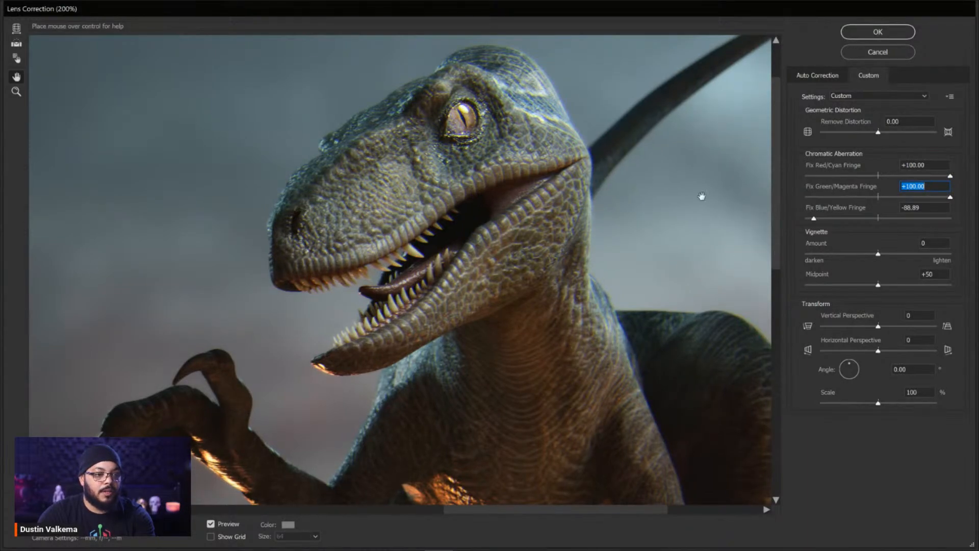
left_click(807, 198)
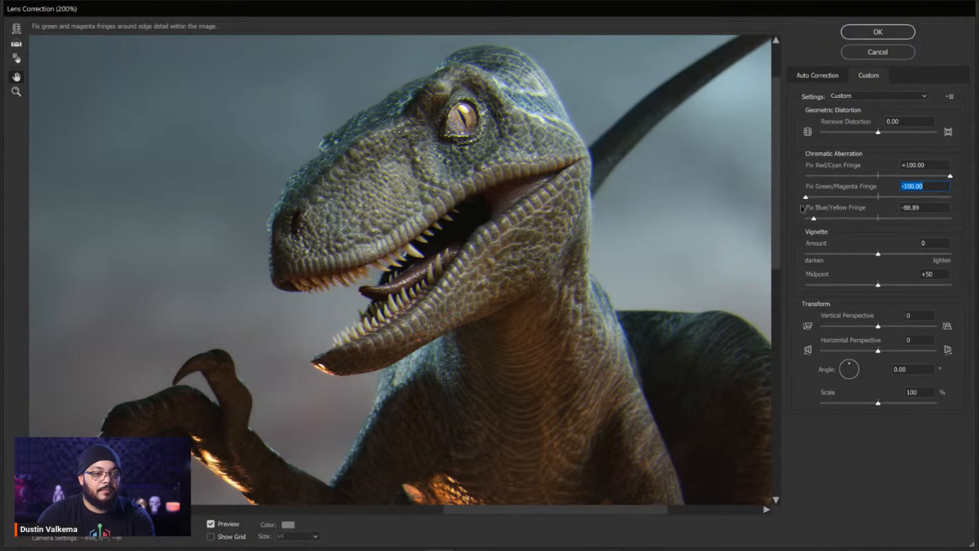
Step: Examine the stronger red and cyan fringing on the raptor's eye and scales at pixel level and at wider views
left_click_drag(551, 135, 438, 236)
left_click_drag(498, 184, 461, 426)
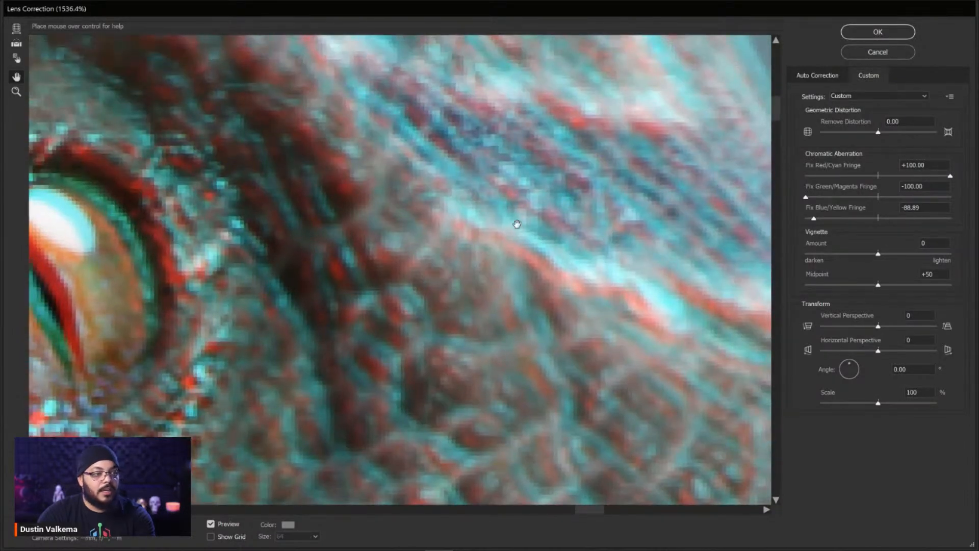
left_click(525, 212, "alt")
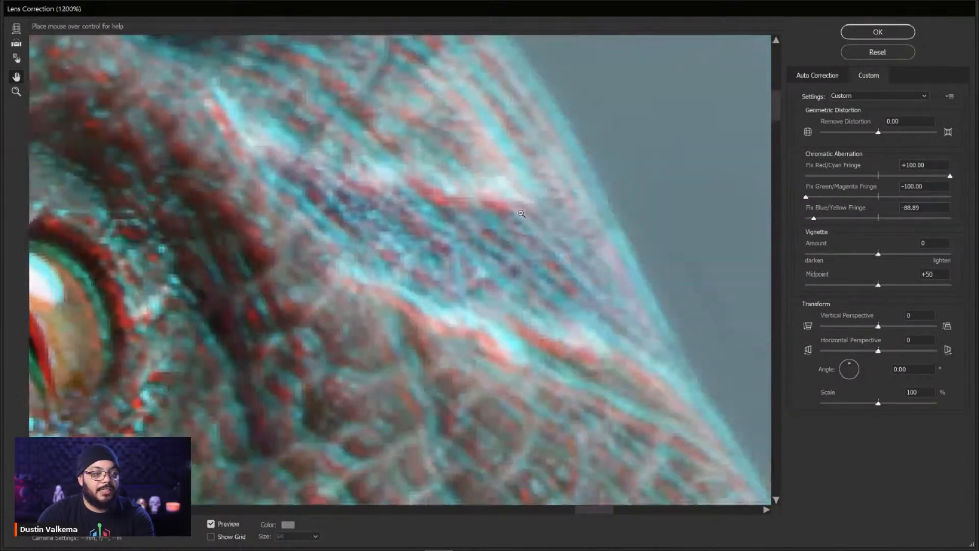
left_click(523, 211, "alt")
left_click(515, 220, "alt")
left_click_drag(377, 301, 527, 233)
key("ctrl+minus")
key("ctrl+minus")
key("ctrl+minus")
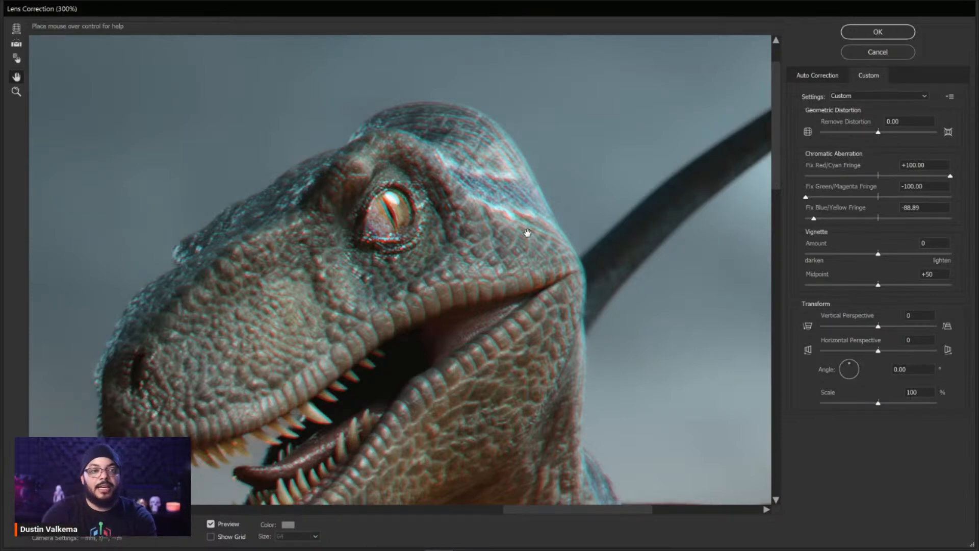
Step: Cancel the lens correction and show the SMOG and FIRE FX groups plus the FIRE GLOW, Oniric Glow and Digi Flares layers
left_click(864, 57)
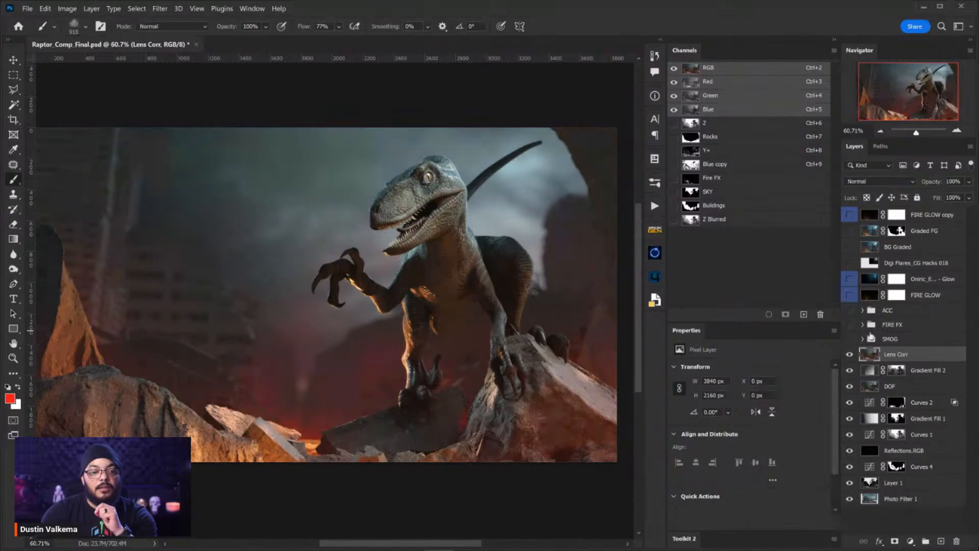
left_click(849, 339)
left_click(850, 325)
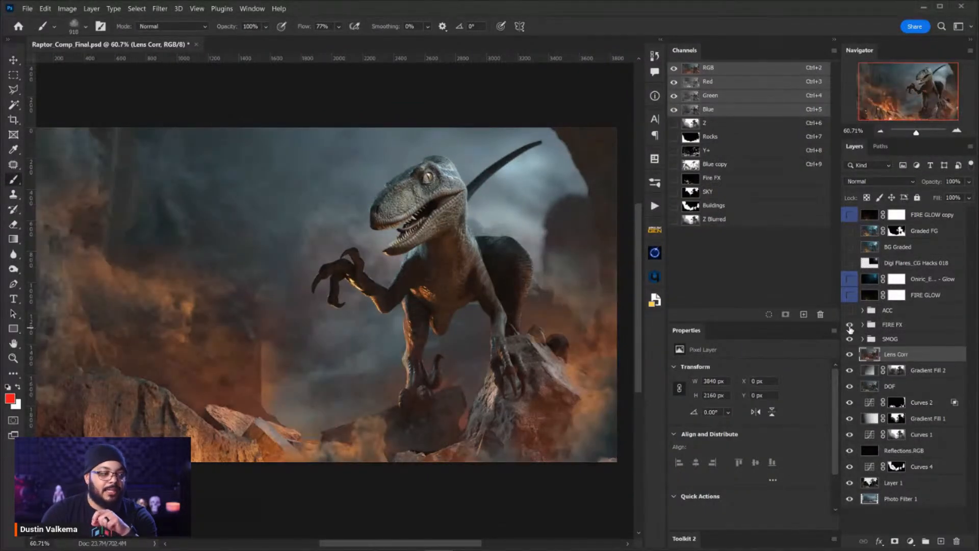
left_click(849, 310)
left_click(850, 310)
left_click(850, 294)
left_click(849, 279)
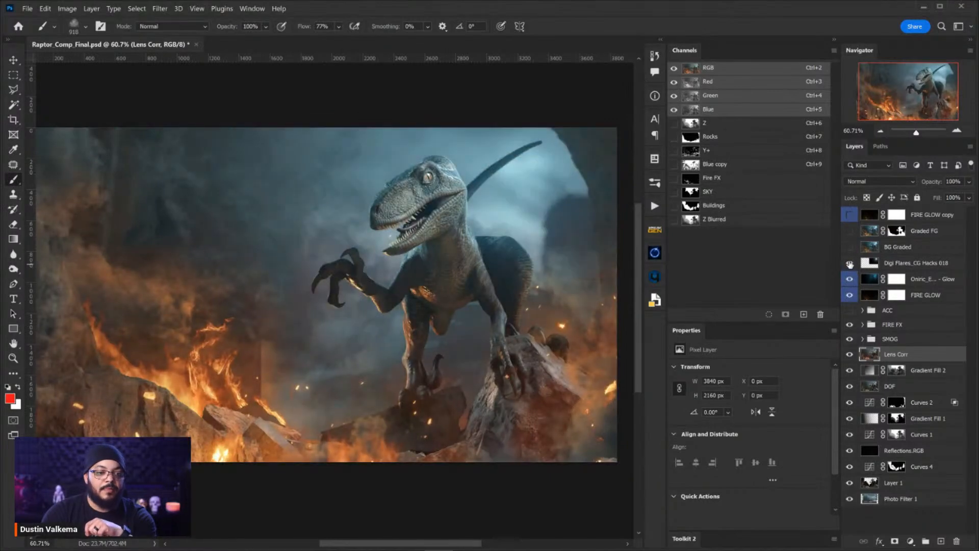
left_click(849, 263)
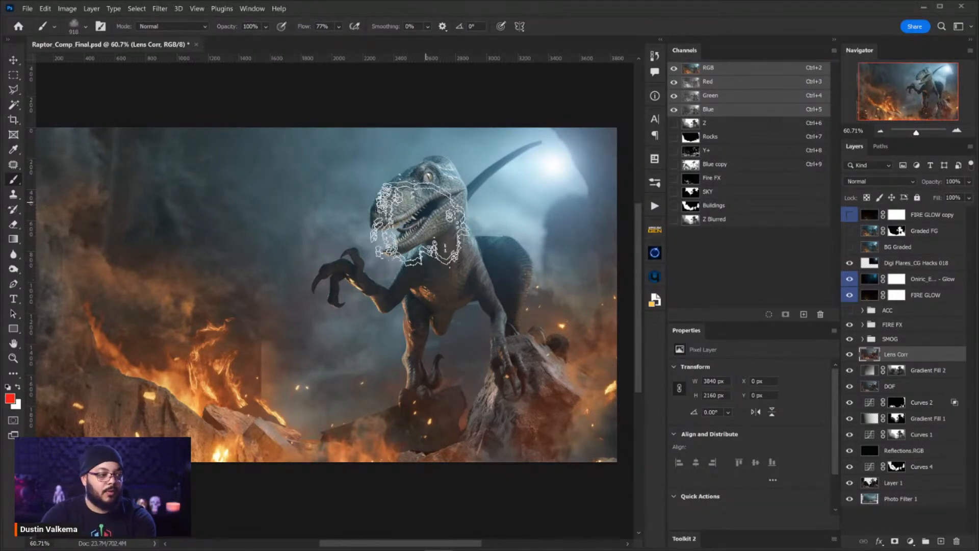
Step: Switch the brush from the DV Smoke 1 preset to a hard round tip of 102 px
left_click_drag(449, 210, 457, 228)
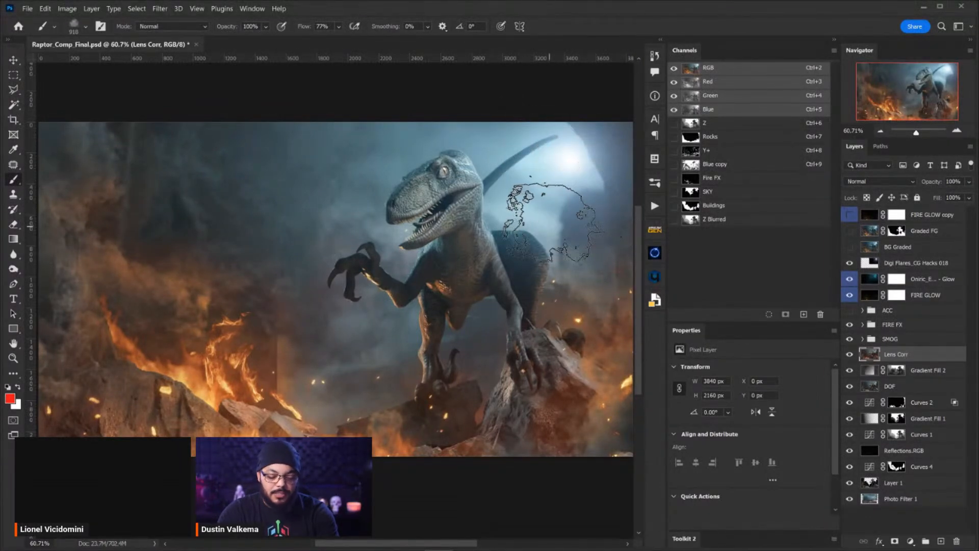
right_click(521, 236)
scroll(631, 373, "up", 4)
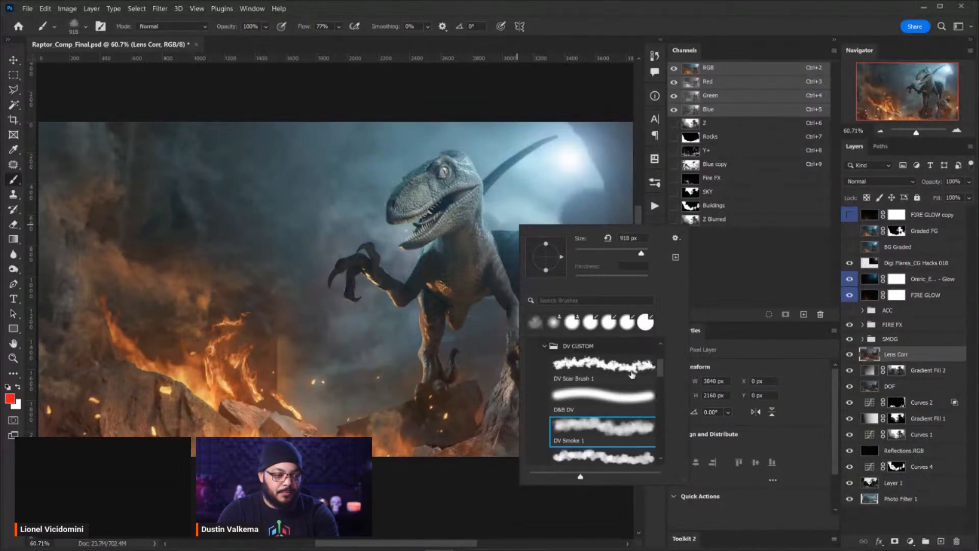
double_click(563, 380)
left_click_drag(547, 261, 485, 294)
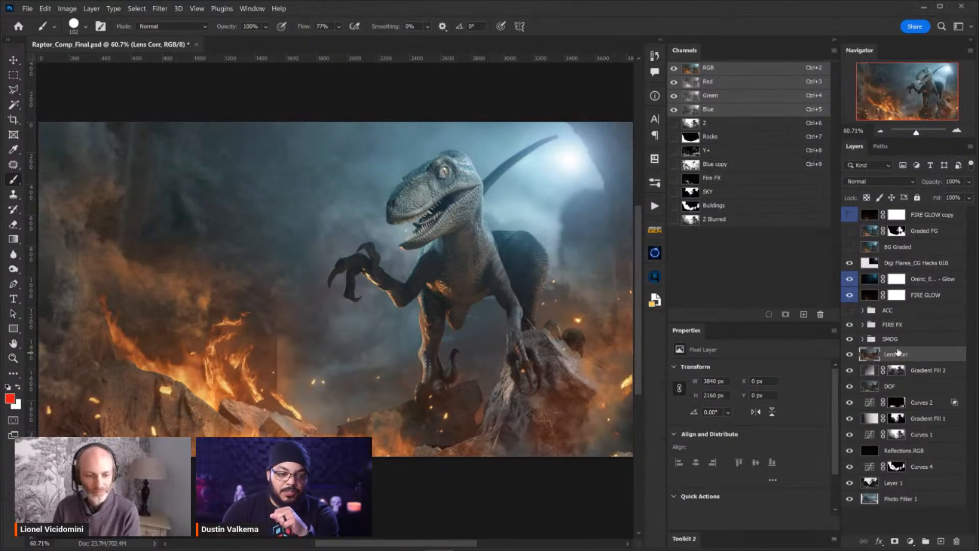
Step: Stamp all visible layers into a new layer above Digi Flares_CG Hacks 018 and duplicate that merged layer
left_click(882, 325)
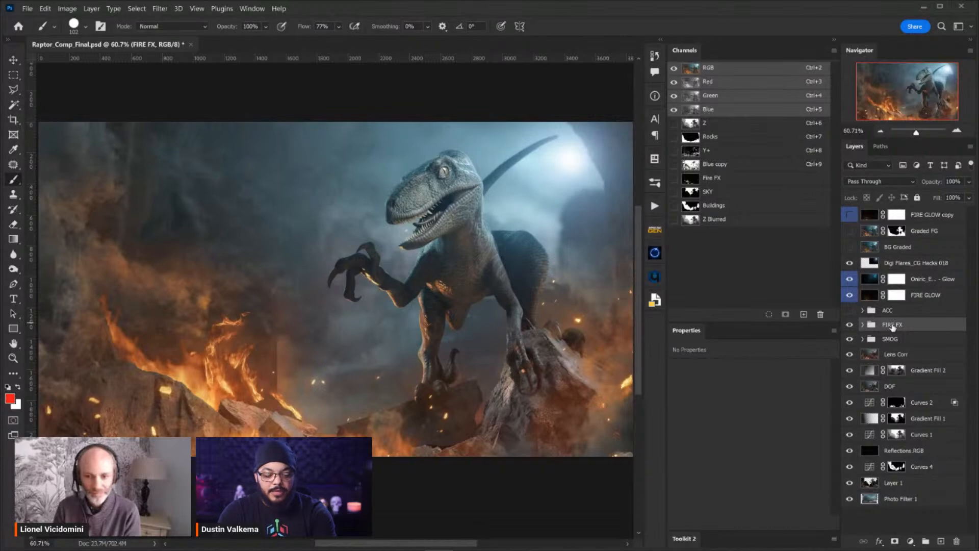
left_click(896, 262)
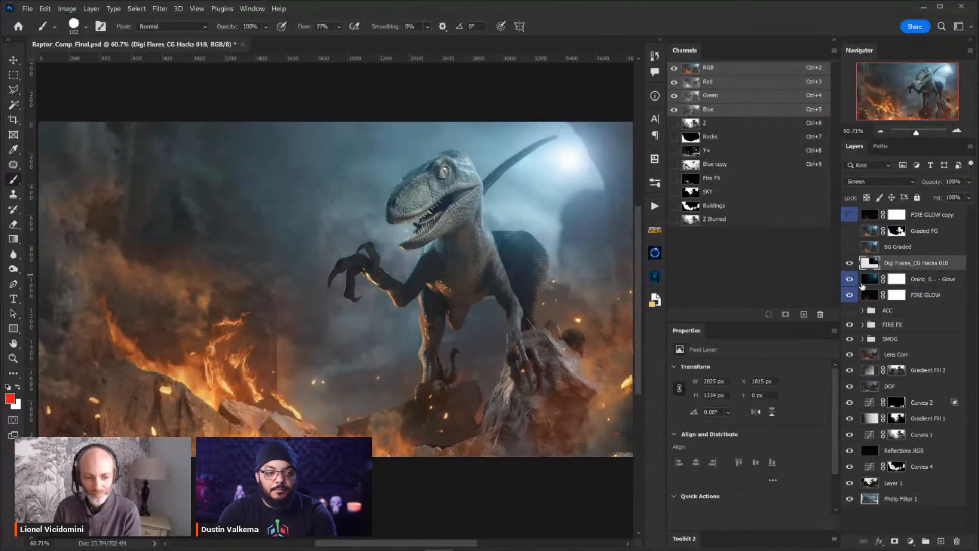
key("ctrl+shift+alt+e")
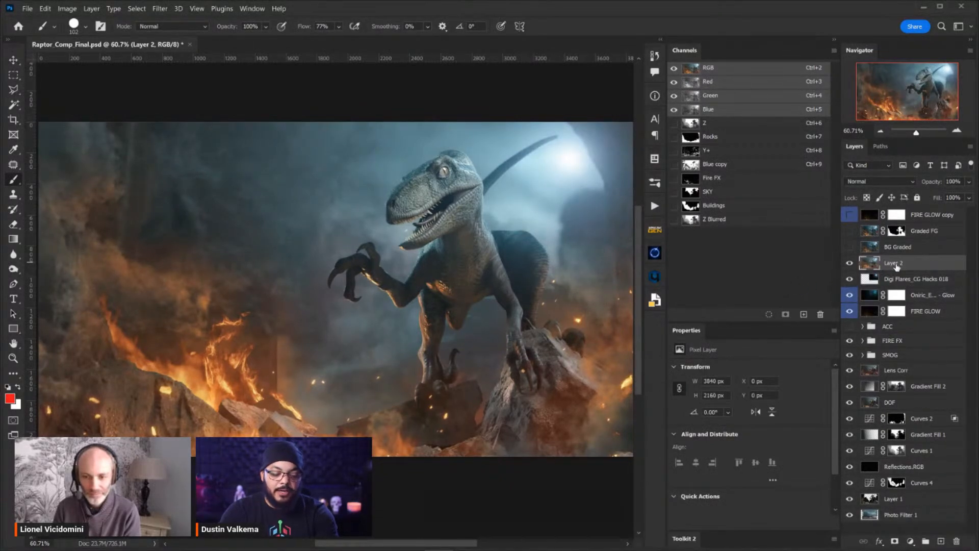
key("ctrl+j")
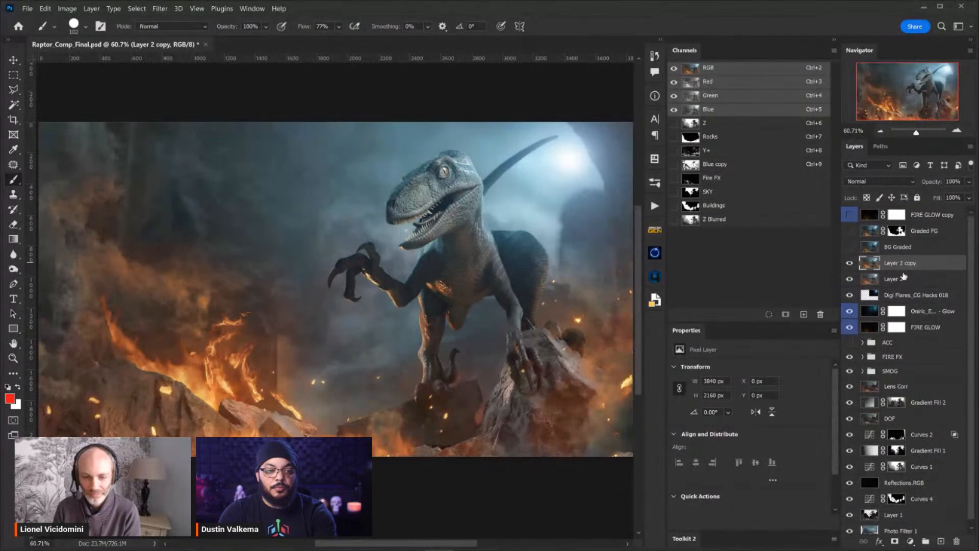
Step: Rename the duplicated merged layer R and the merged layer beneath it B
double_click(897, 264)
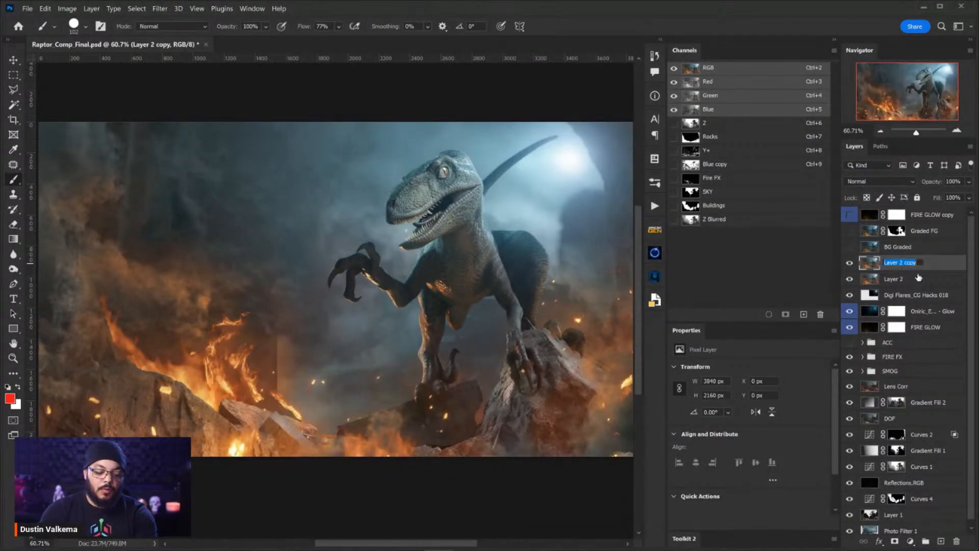
type("R")
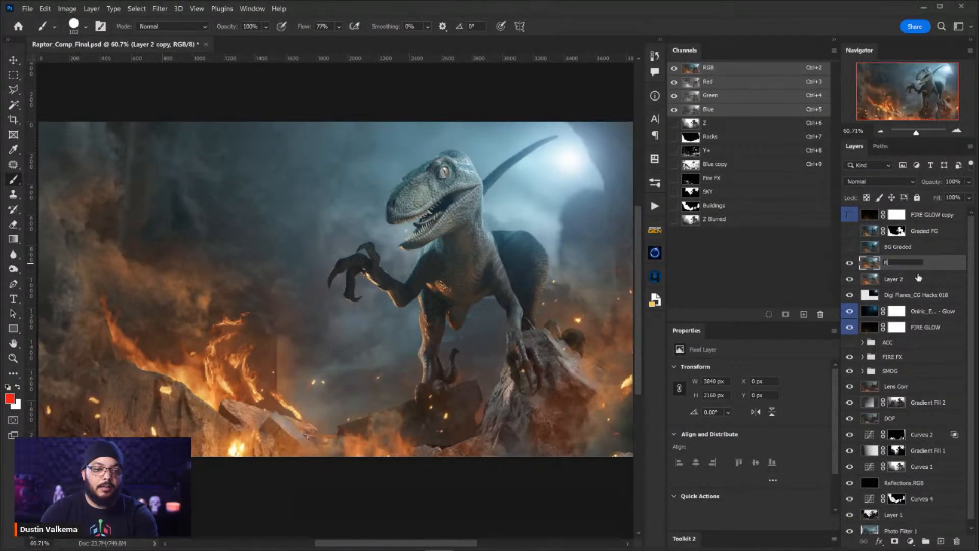
double_click(901, 279)
type("B")
key("Return")
Step: Group the R and B layers and name the group CA
left_click(916, 269, "shift")
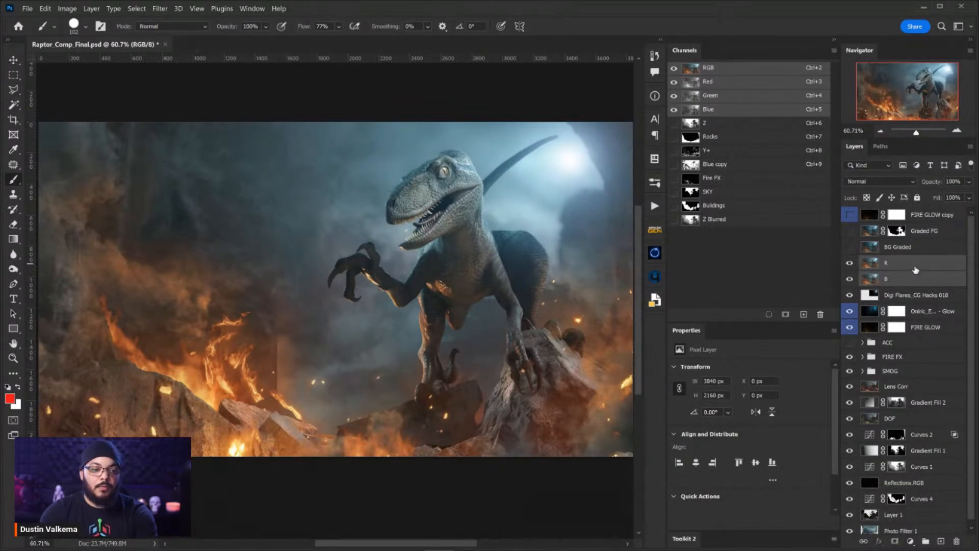
key("ctrl+g")
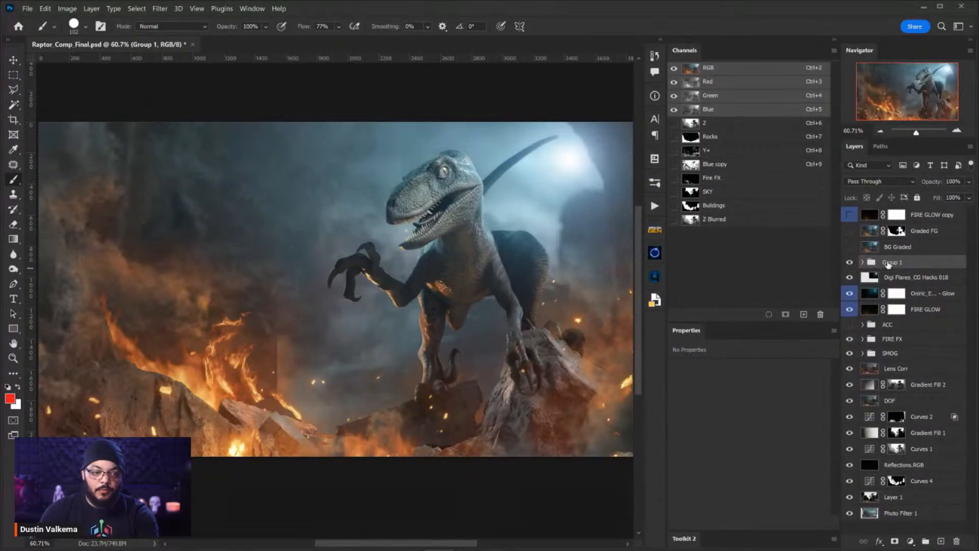
double_click(893, 263)
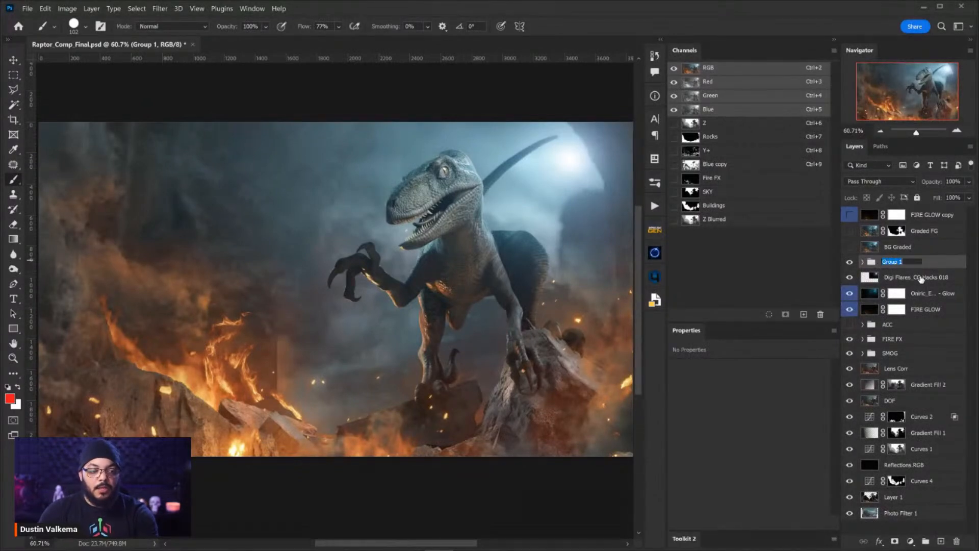
type("CA")
key("Return")
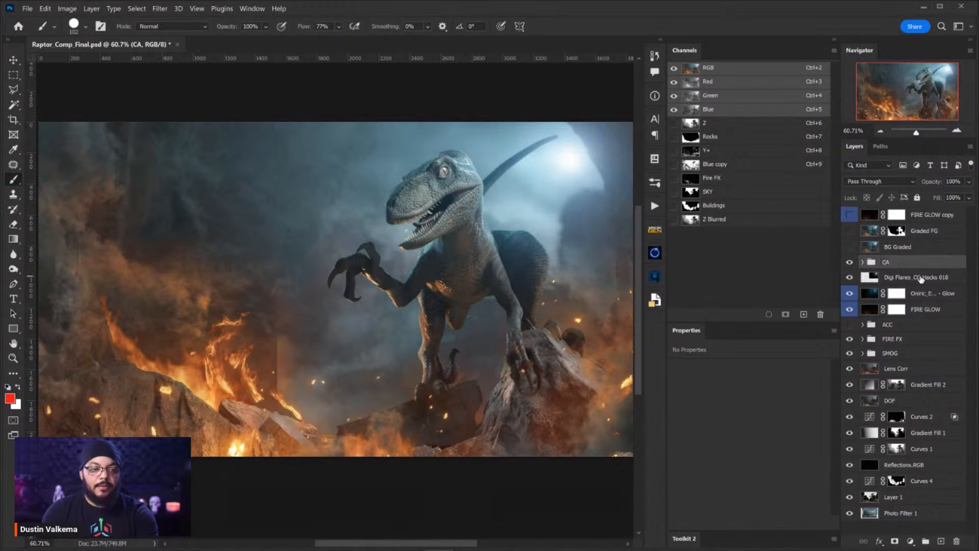
Step: Duplicate the R layer inside the CA group and rename the copy G
left_click(863, 262)
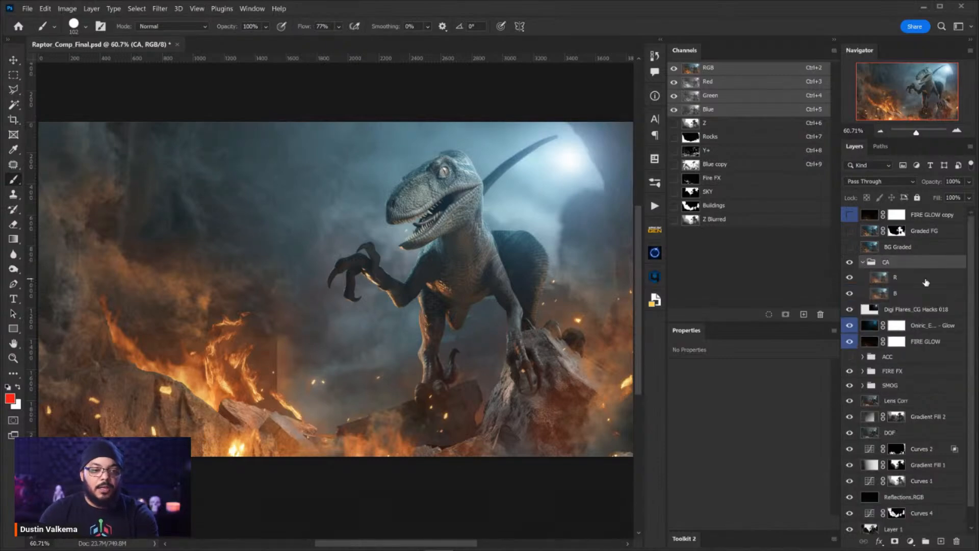
left_click(927, 282)
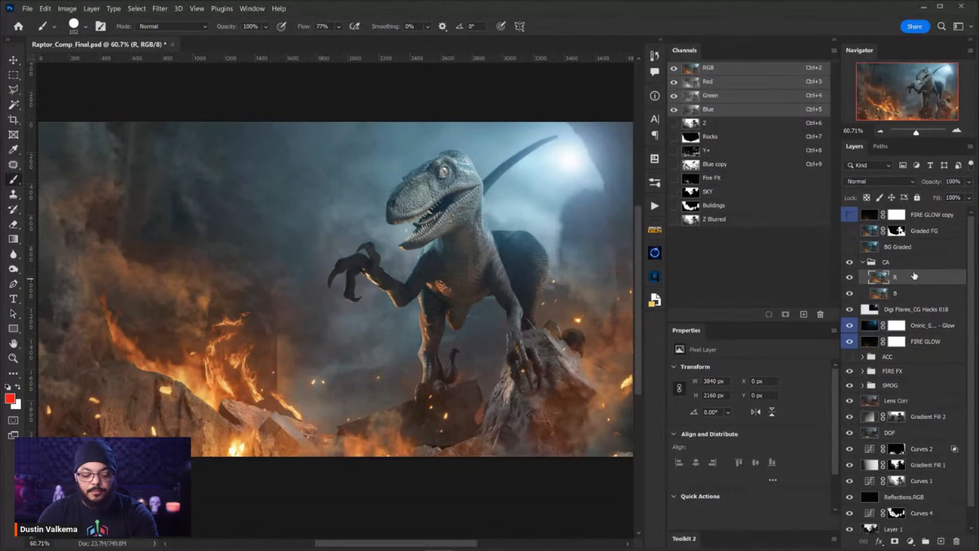
key("ctrl+j")
double_click(901, 278)
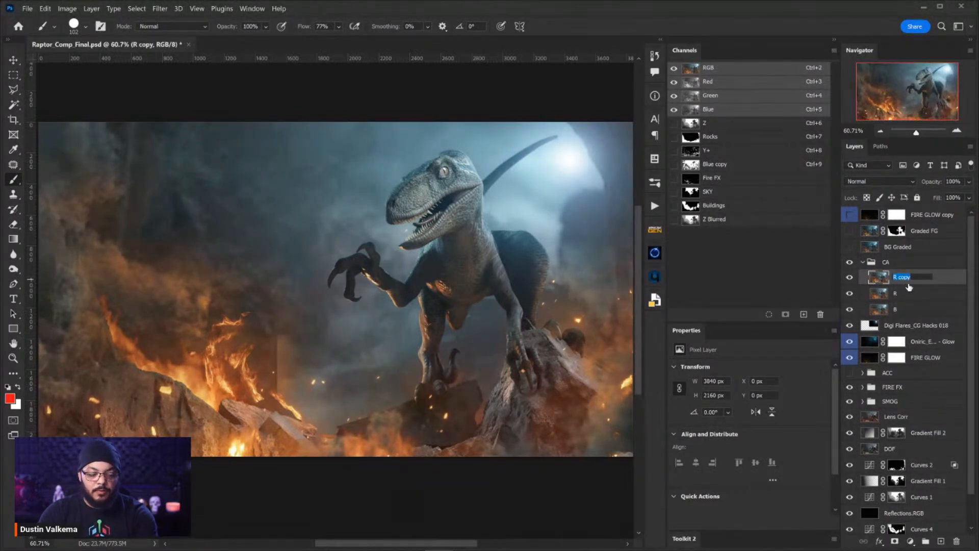
type("G")
key("Return")
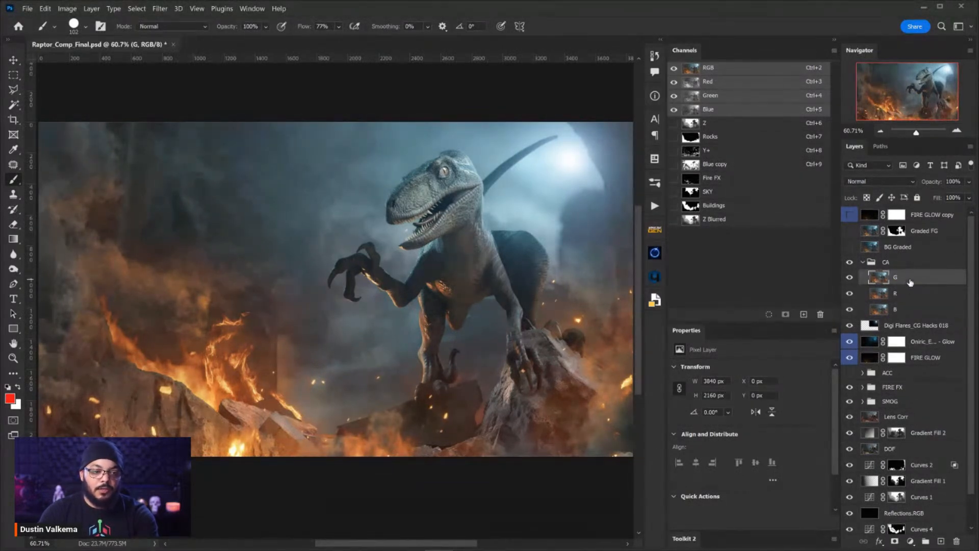
Step: Restrict the G layer's advanced blending to the green channel by disabling R and B
double_click(863, 282)
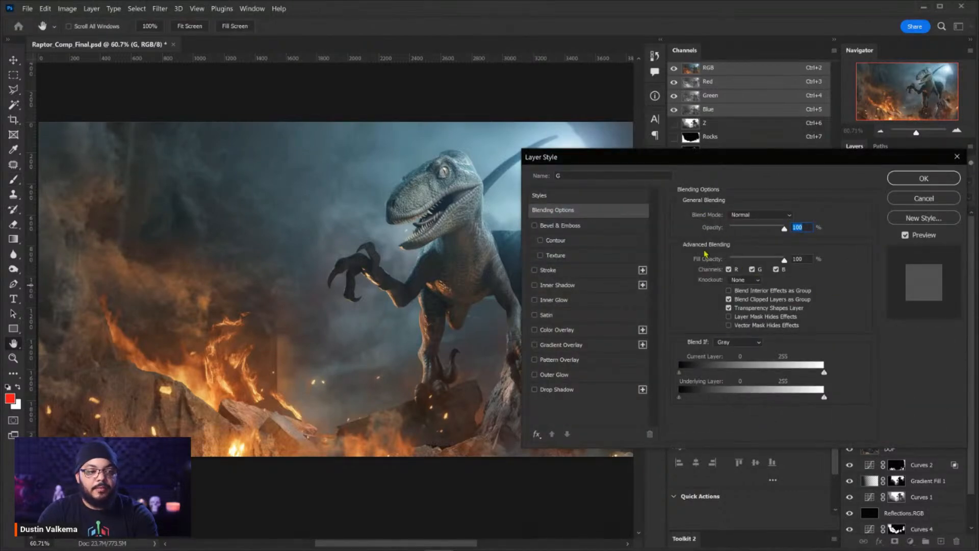
left_click(728, 271)
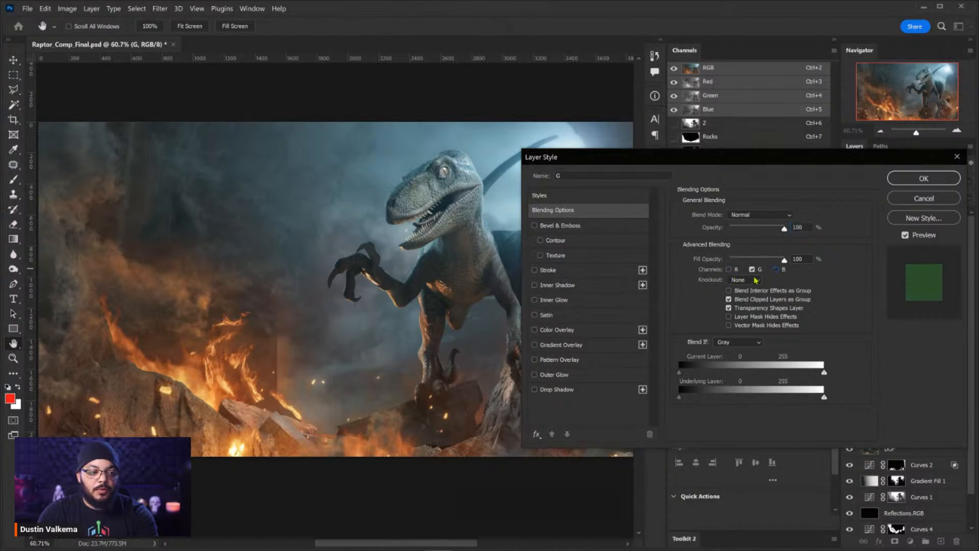
left_click(916, 181)
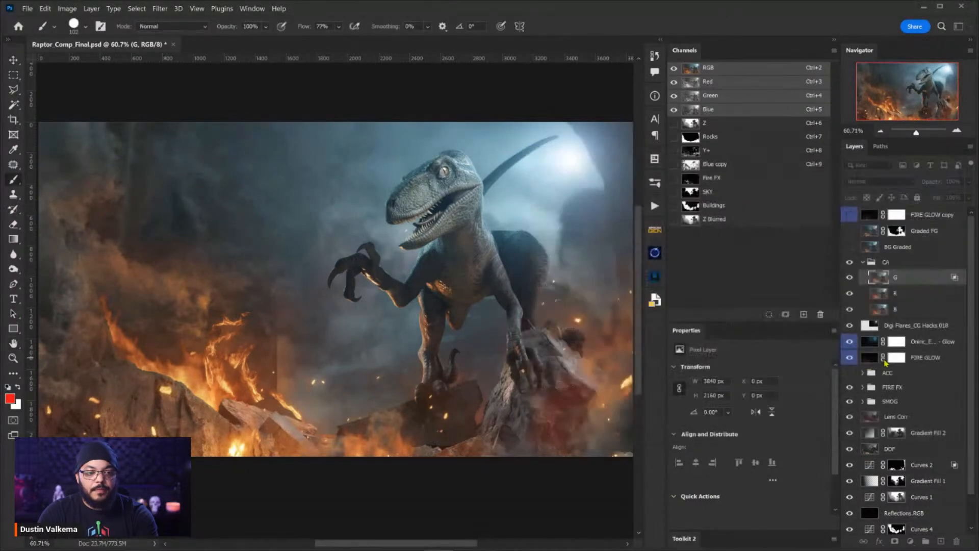
Step: Restrict the R layer's advanced blending to the red channel by disabling G and B
left_click(905, 294)
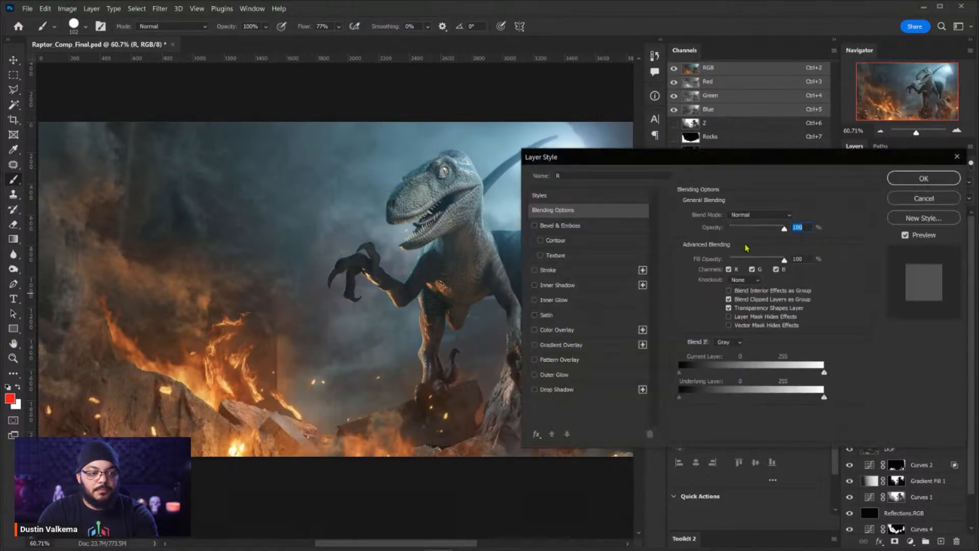
left_click(752, 270)
left_click(776, 269)
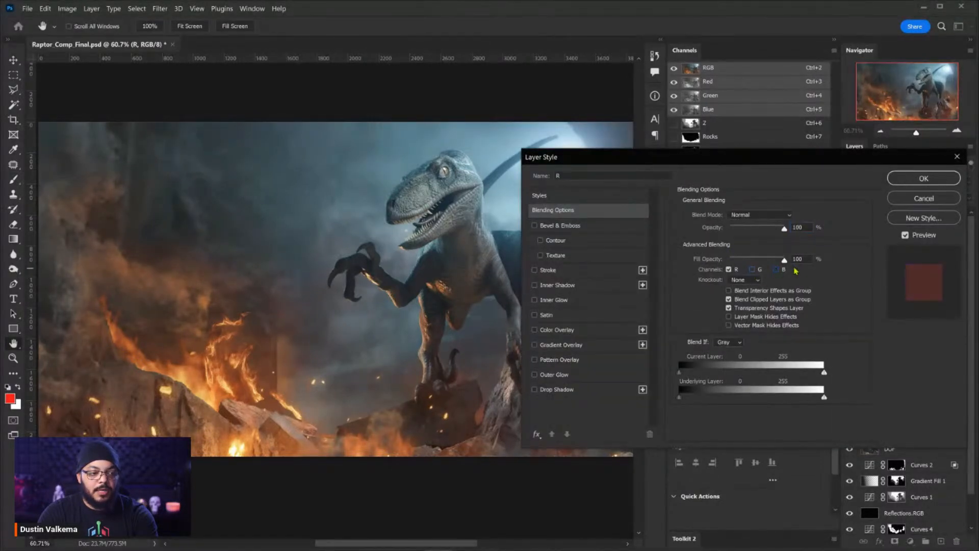
left_click(924, 178)
Step: Restrict the B layer's advanced blending to the blue channel by disabling R and G
left_click(908, 312)
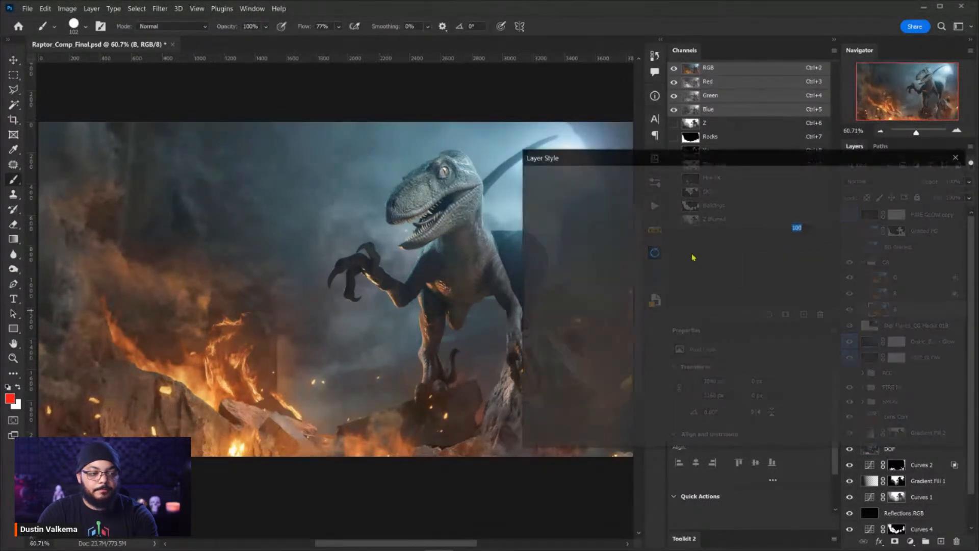
left_click(728, 269)
left_click(751, 270)
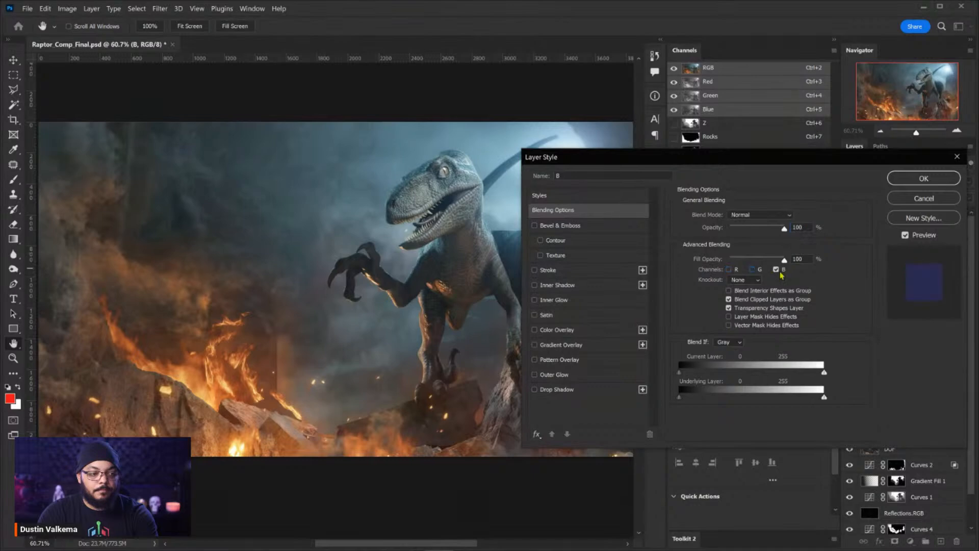
left_click(924, 178)
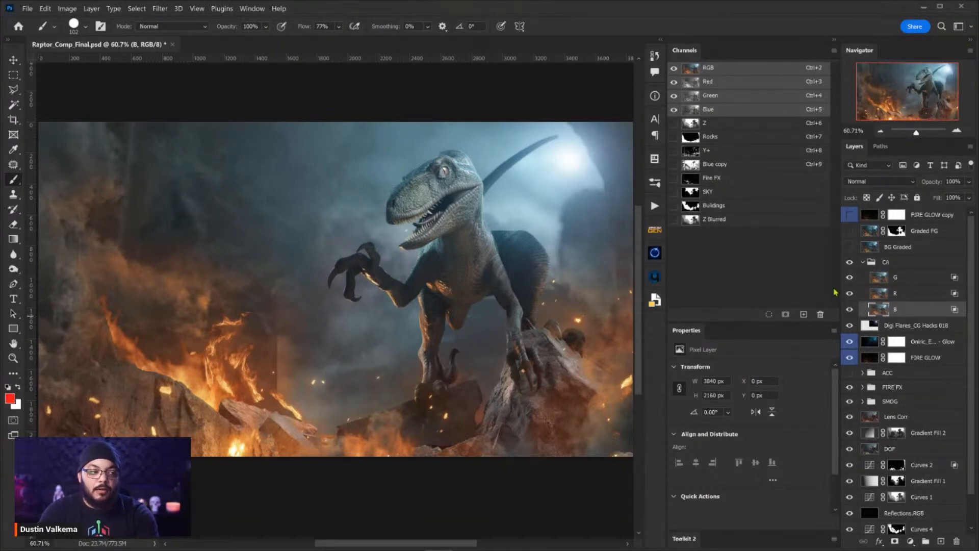
Step: Nudge the G layer horizontally to an X offset of -5 px to create colour fringing around the raptor
left_click_drag(482, 236, 441, 258)
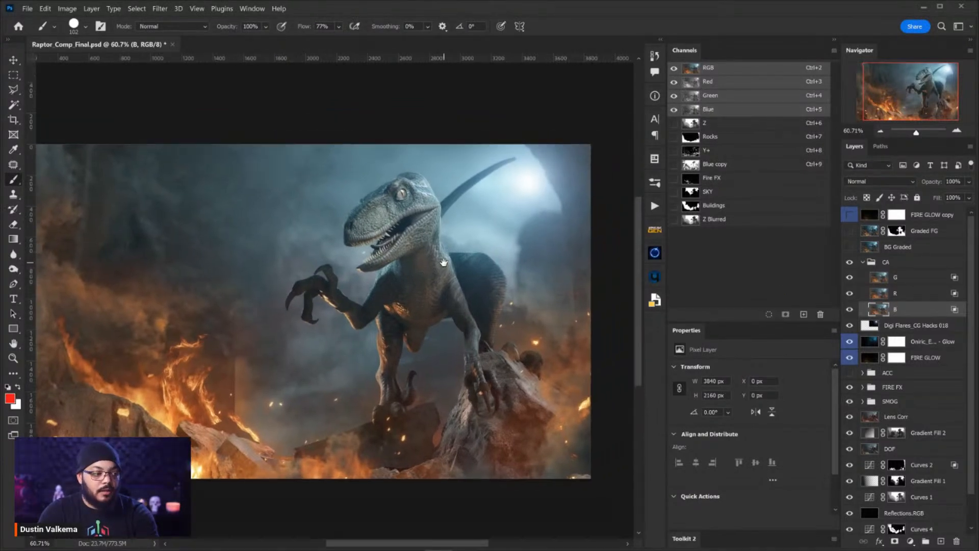
left_click(900, 282)
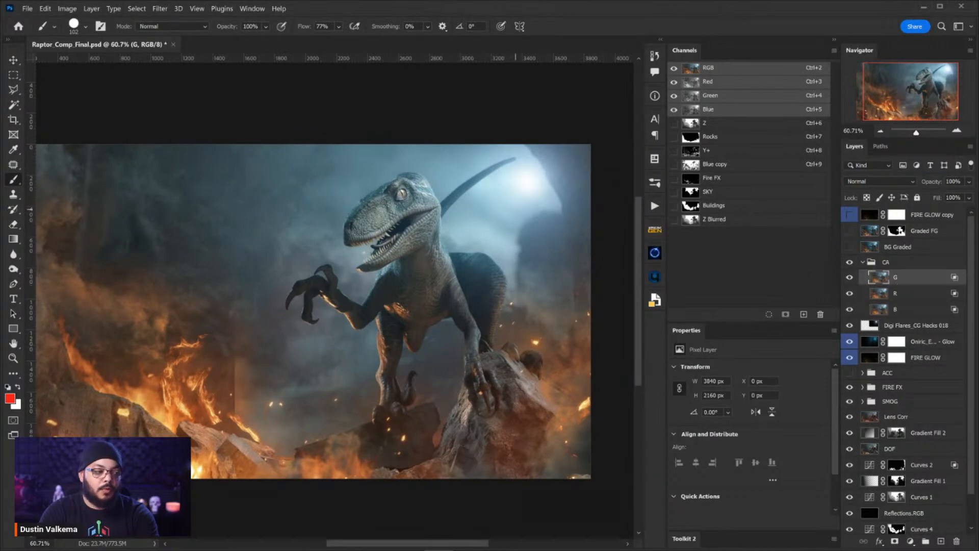
scroll(417, 200, "up", 5)
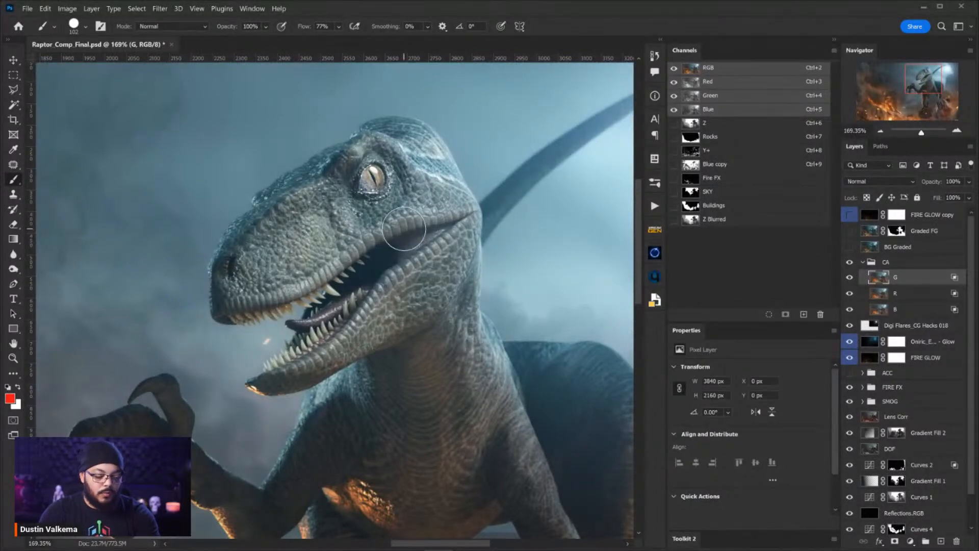
key("ctrl+Right")
key("ctrl+Right")
key("ctrl+Right")
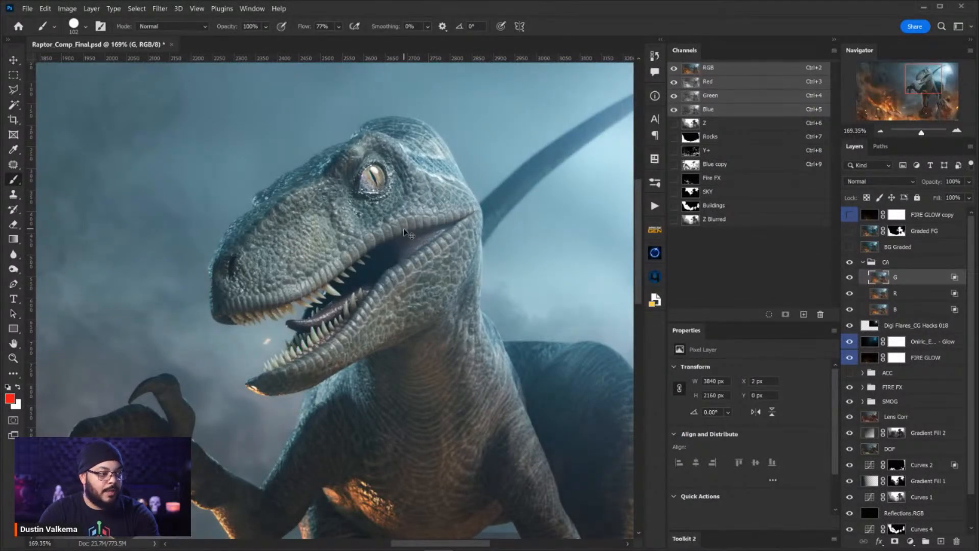
key("ctrl+Left")
key("ctrl+Left")
key("ctrl+Left")
key("ctrl+Left")
key("ctrl+Left")
key("ctrl+Left")
key("ctrl+Left")
key("ctrl+Left")
key("ctrl+Left")
key("ctrl+Left")
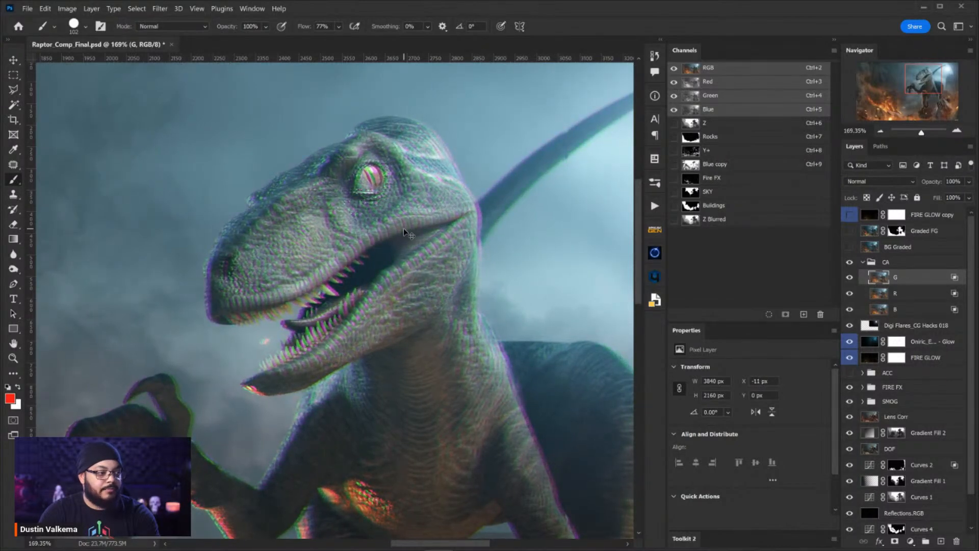
key("ctrl+Left")
key("ctrl+Right")
key("ctrl+Right")
key("ctrl+Right")
key("ctrl+Right")
key("ctrl+Right")
key("ctrl+Right")
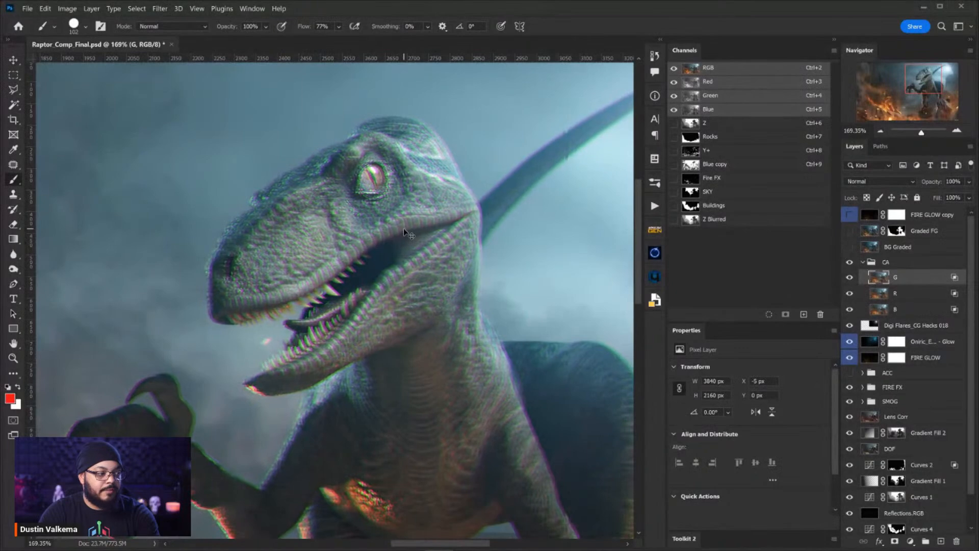
Step: Nudge the G layer further horizontally to an X offset of -15 px to exaggerate the colour fringing
key("ctrl+Left")
key("ctrl+Left")
key("ctrl+Left")
key("ctrl+Left")
key("ctrl+Left")
key("ctrl+Left")
key("ctrl+Left")
key("ctrl+Left")
key("ctrl+Left")
key("ctrl+Left")
key("ctrl+Left")
key("ctrl+Left")
key("ctrl+Left")
key("ctrl+Left")
key("ctrl+Left")
key("ctrl+Left")
key("ctrl+Left")
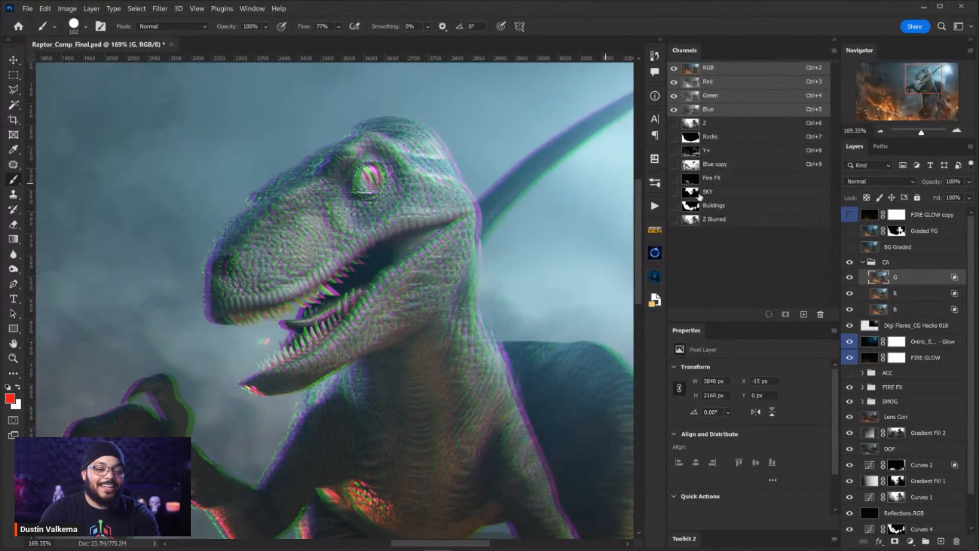
Step: Shift the R layer vertically to a Y offset of -44 px
left_click(900, 295)
left_click_drag(479, 284, 484, 245)
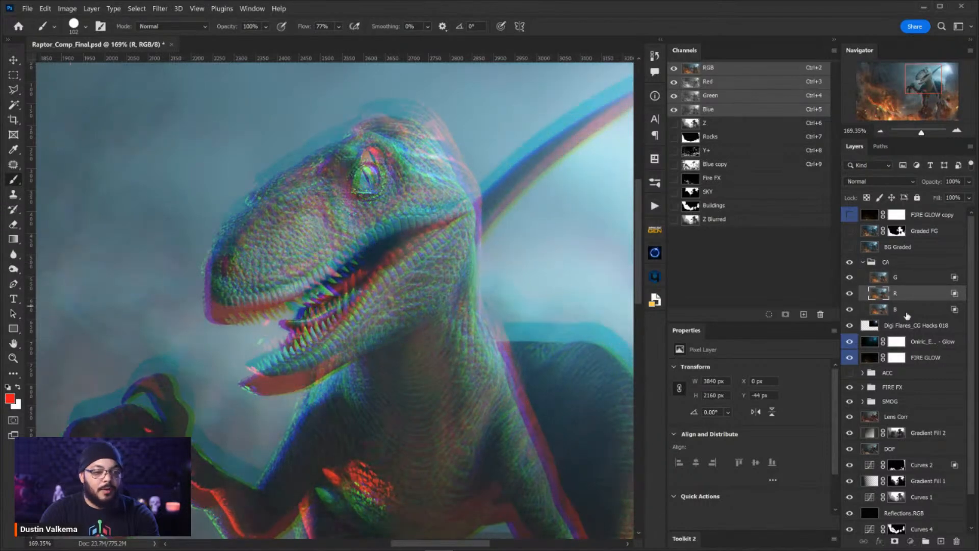
Step: Clear the channel layers' offsets and stretch the B layer horizontally about its centre to a width of 104.04%
left_click(906, 316, "ctrl")
left_click_drag(403, 257, 438, 271)
key("ctrl+0")
left_click_drag(233, 358, 250, 351)
left_click_drag(410, 309, 362, 307)
mouse_move(225, 412)
left_mouse_down()
mouse_move(280, 366)
mouse_move(223, 405)
left_mouse_up()
left_click_drag(460, 279, 435, 259)
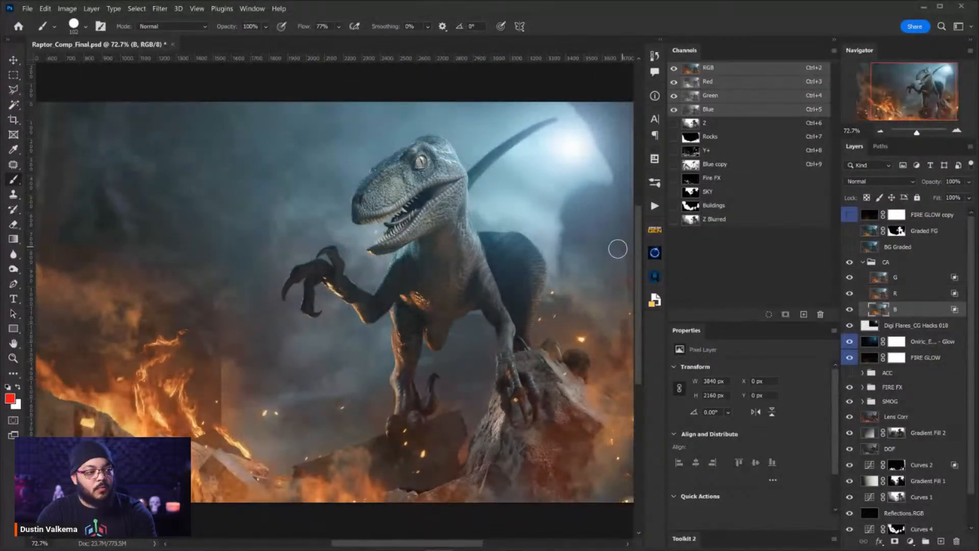
left_click_drag(502, 244, 482, 253)
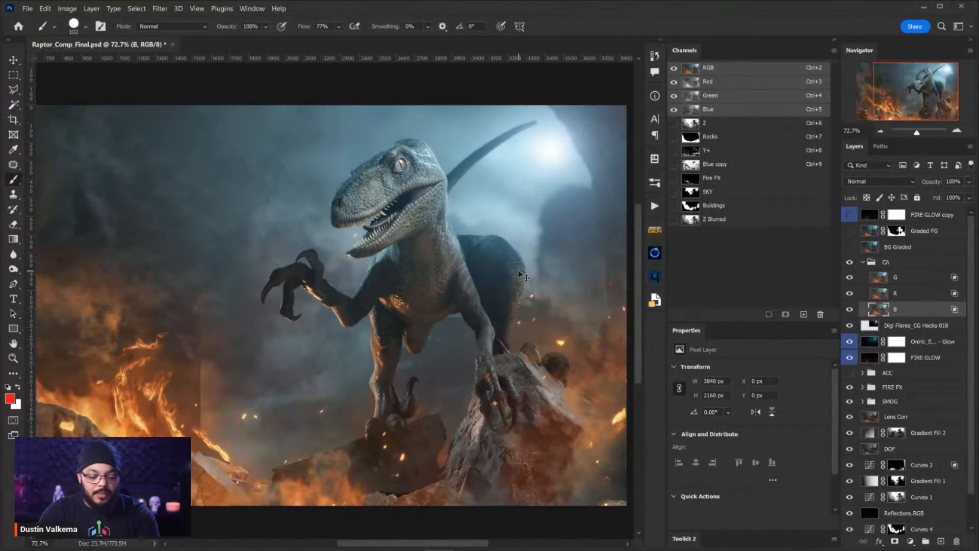
key("ctrl+t")
left_click_drag(586, 304, 520, 263)
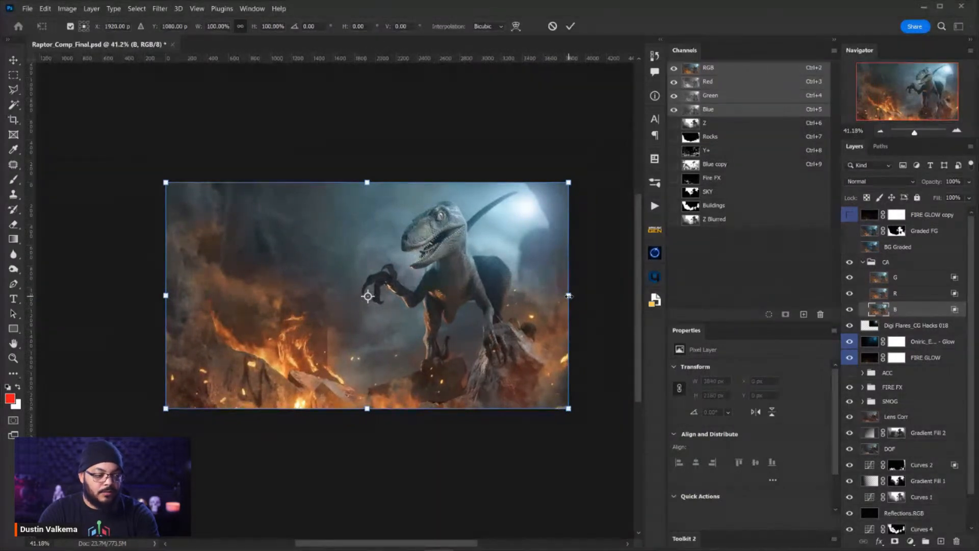
mouse_move(570, 296)
left_mouse_down()
mouse_move(586, 295)
mouse_move(577, 294)
left_mouse_up()
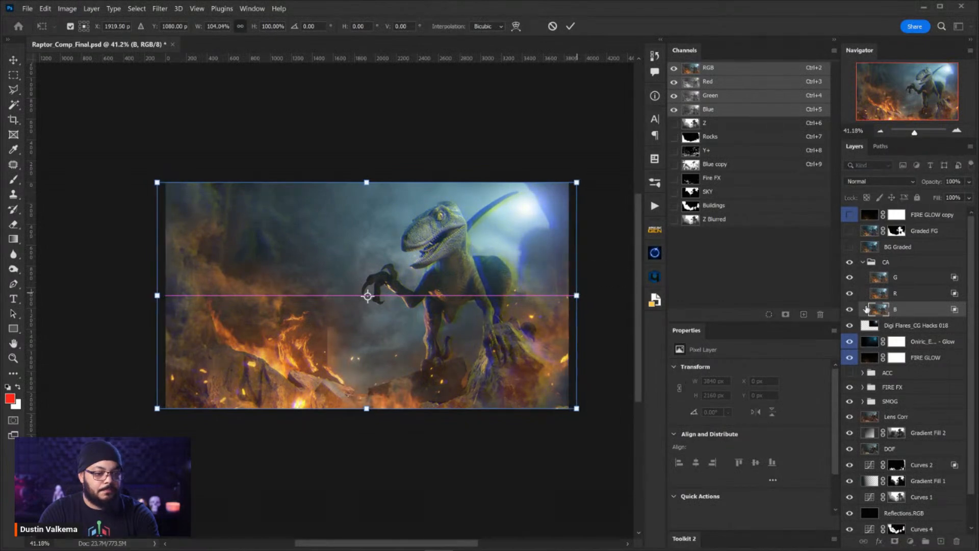
left_click(913, 294)
key("b")
Step: Stretch the G layer horizontally about its centre to an X position of -34 px with Free Transform
left_click(908, 279)
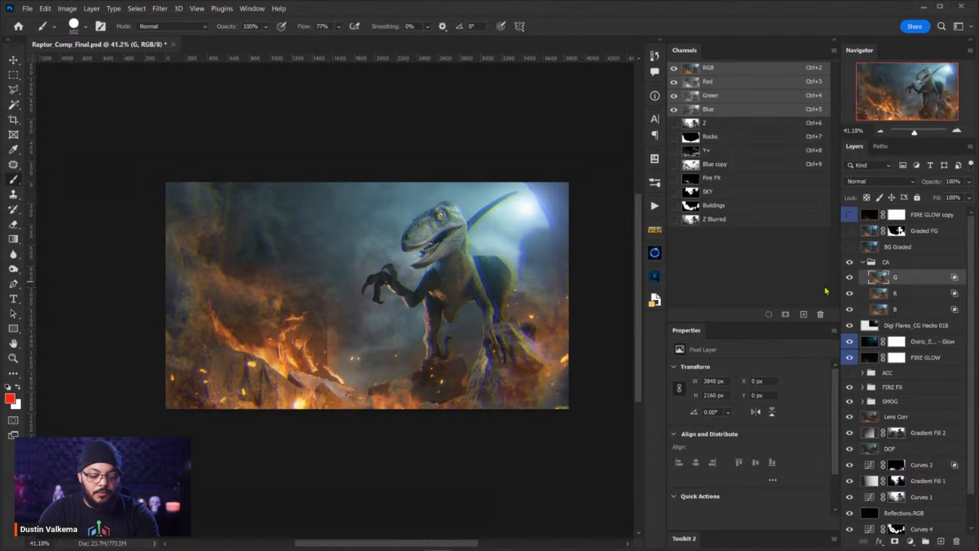
key("ctrl+t")
mouse_move(568, 296)
left_mouse_down()
mouse_move(587, 286)
mouse_move(574, 302)
left_mouse_up()
mouse_move(445, 271)
left_mouse_down()
mouse_move(473, 264)
mouse_move(461, 268)
left_mouse_up()
left_click_drag(423, 236, 468, 233)
key("b")
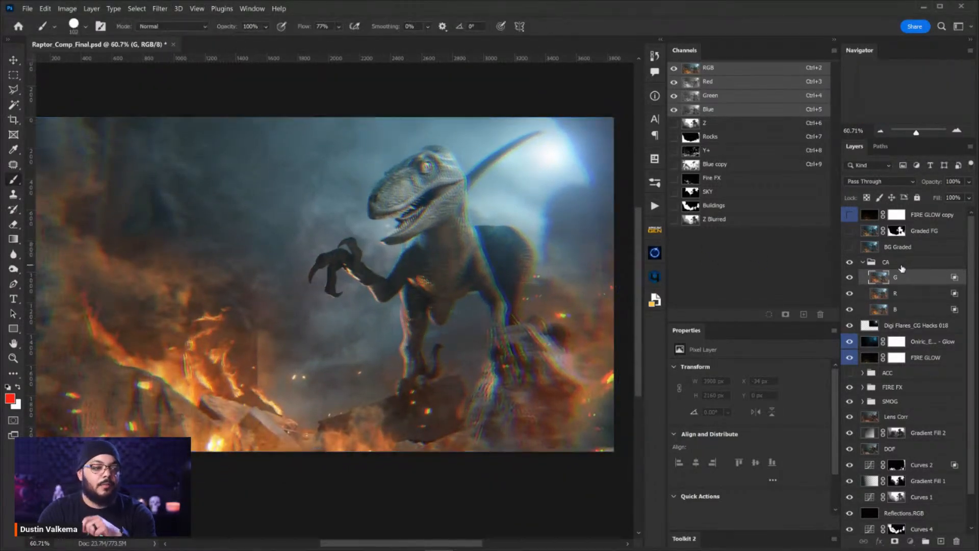
Step: Add a layer mask to the CA group and paint out the effect over the raptor with a soft 2837 px black brush
left_click(901, 263)
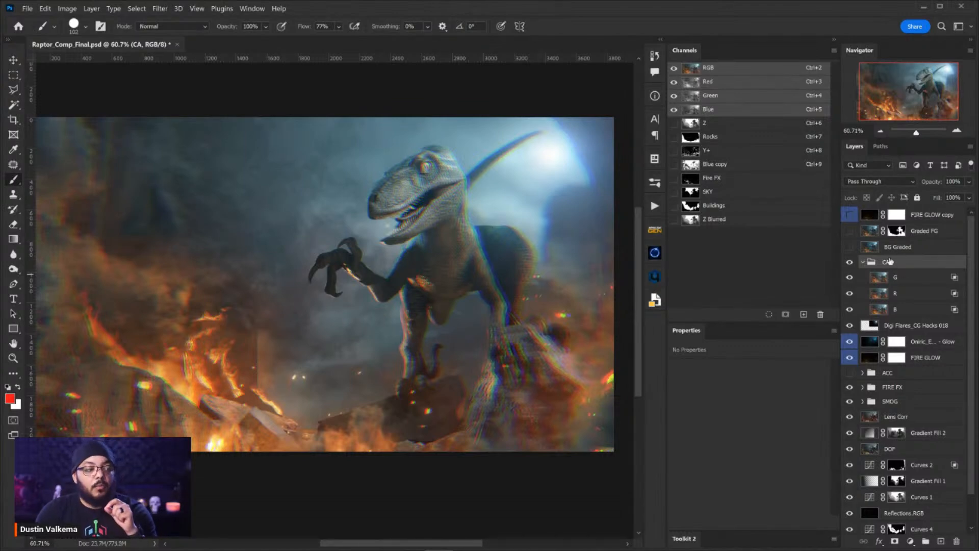
left_click(863, 262)
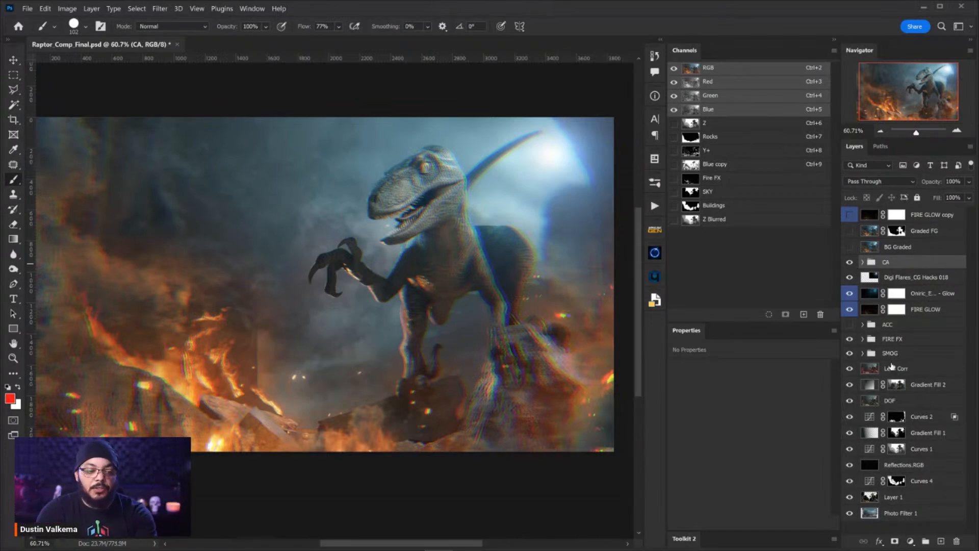
left_click(895, 541)
mouse_move(469, 236)
left_mouse_down()
mouse_move(550, 233)
mouse_move(550, 184)
left_mouse_up()
mouse_move(338, 269)
left_mouse_down()
mouse_move(390, 268)
mouse_move(338, 269)
mouse_move(390, 250)
left_mouse_up()
left_click(317, 279)
left_click_drag(318, 278, 303, 296)
left_click_drag(424, 321, 467, 307)
Step: Hide the CA group and select the FIRE GLOW copy layer
scroll(515, 174, "up", 8)
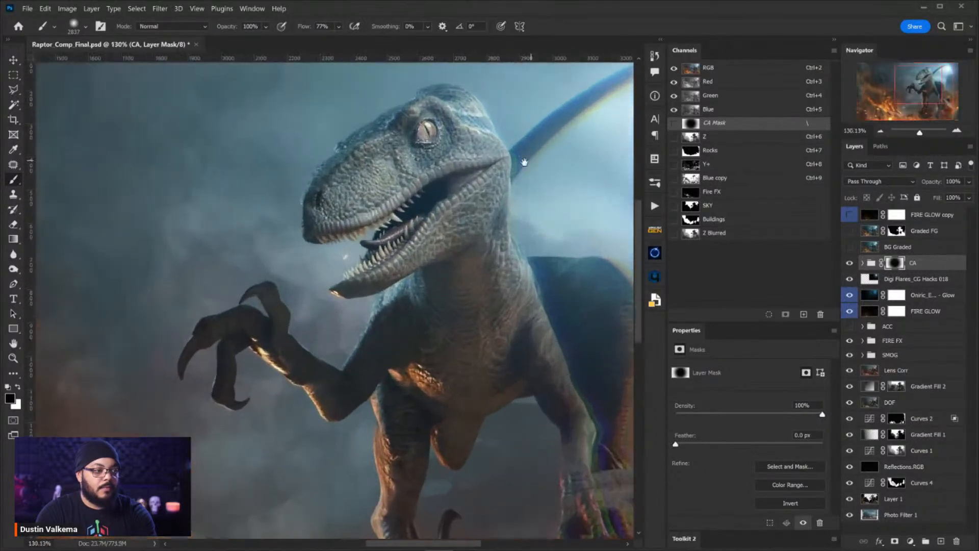
left_click_drag(531, 160, 449, 218)
left_click_drag(510, 256, 459, 248)
left_click_drag(497, 374, 451, 356)
mouse_move(327, 220)
left_mouse_down()
mouse_move(389, 238)
mouse_move(367, 255)
mouse_move(447, 248)
left_mouse_up()
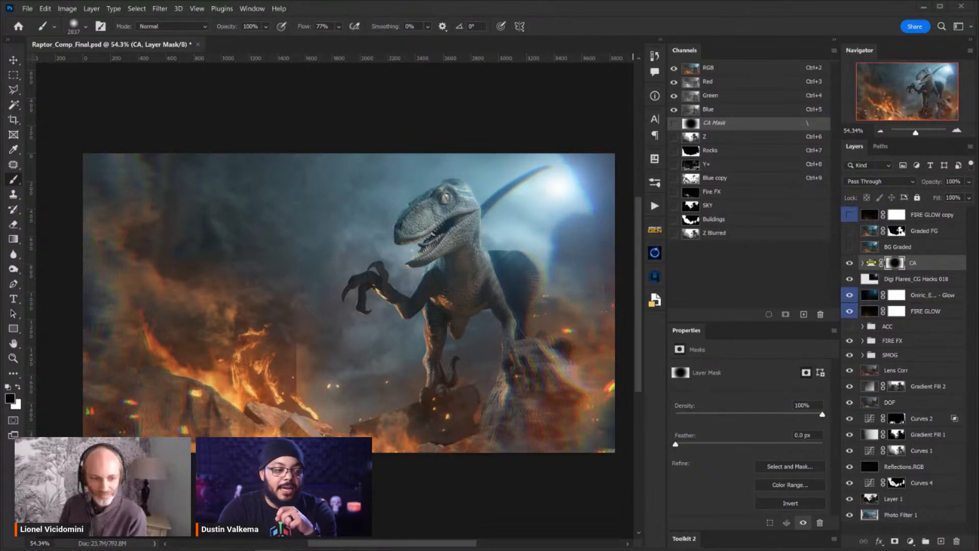
left_click(850, 263)
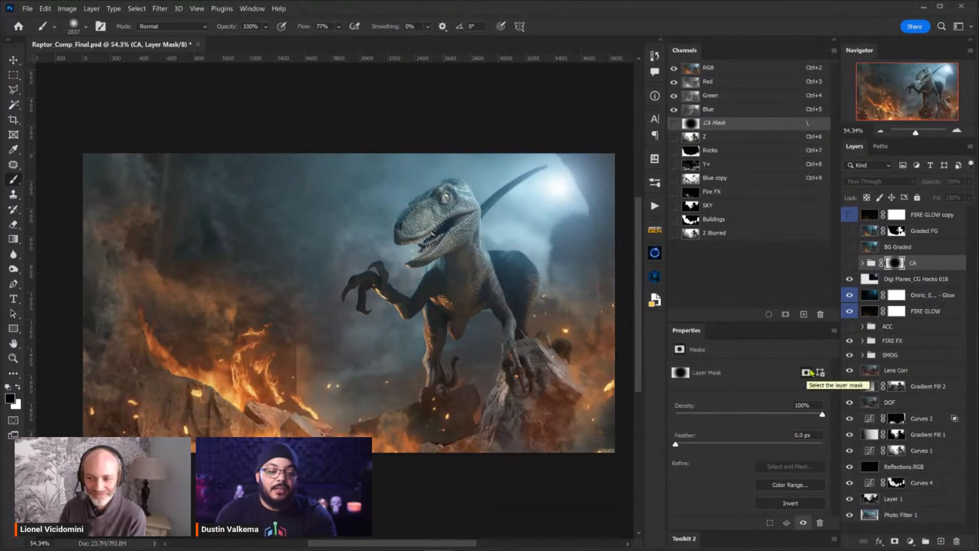
left_click(919, 266)
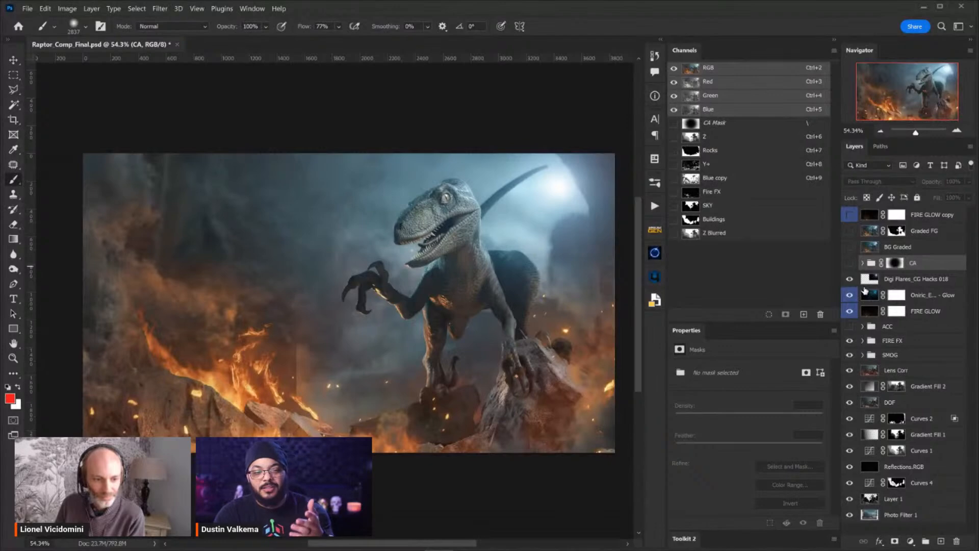
left_click(923, 215)
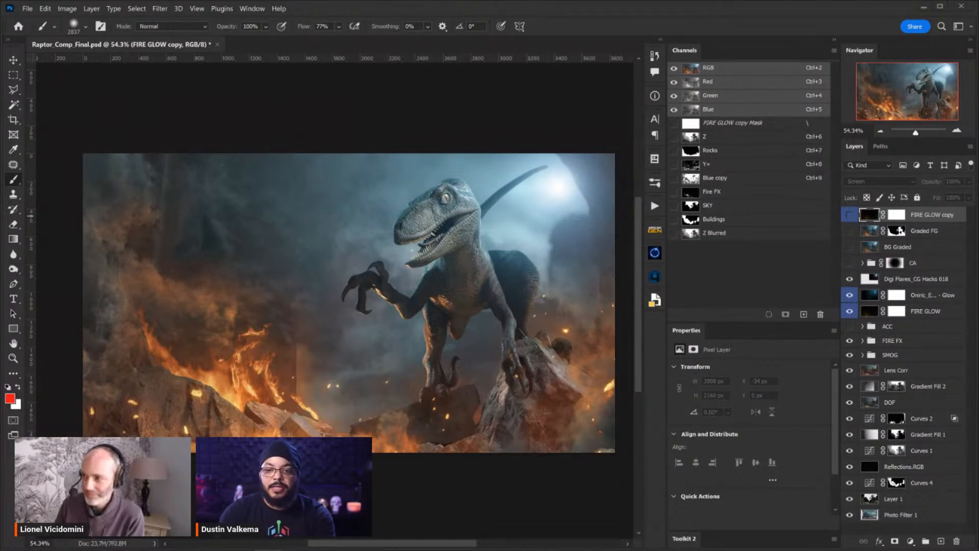
Step: Switch to the browser and look through the Composite Nation blog posts on the Oniric and BreakGen updates
left_click_drag(718, 242, 301, 106)
double_click(500, 86)
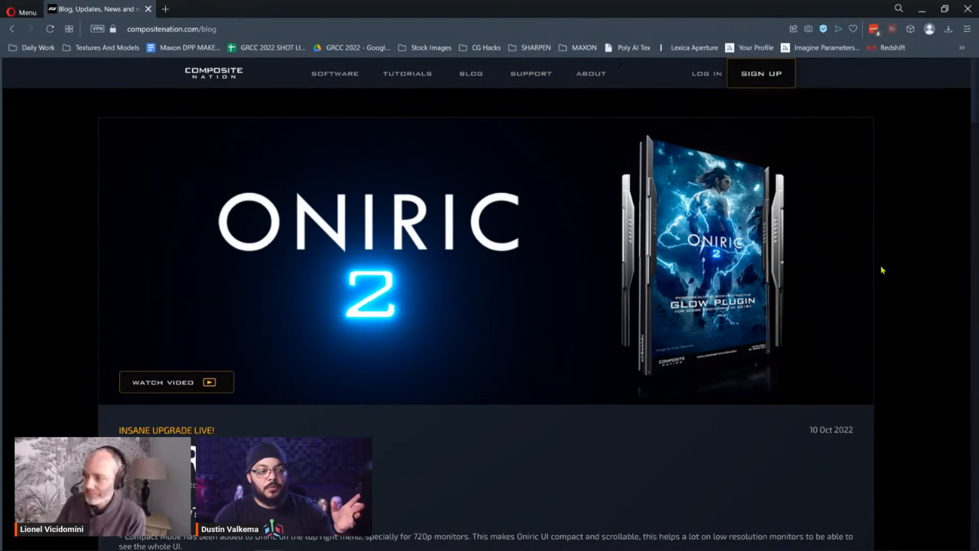
scroll(883, 271, "down", 5)
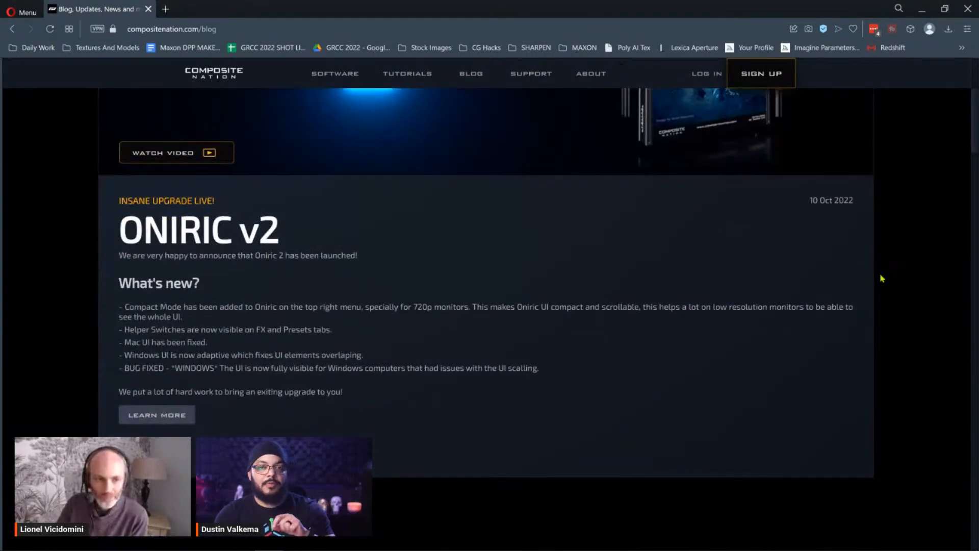
scroll(825, 268, "down", 2)
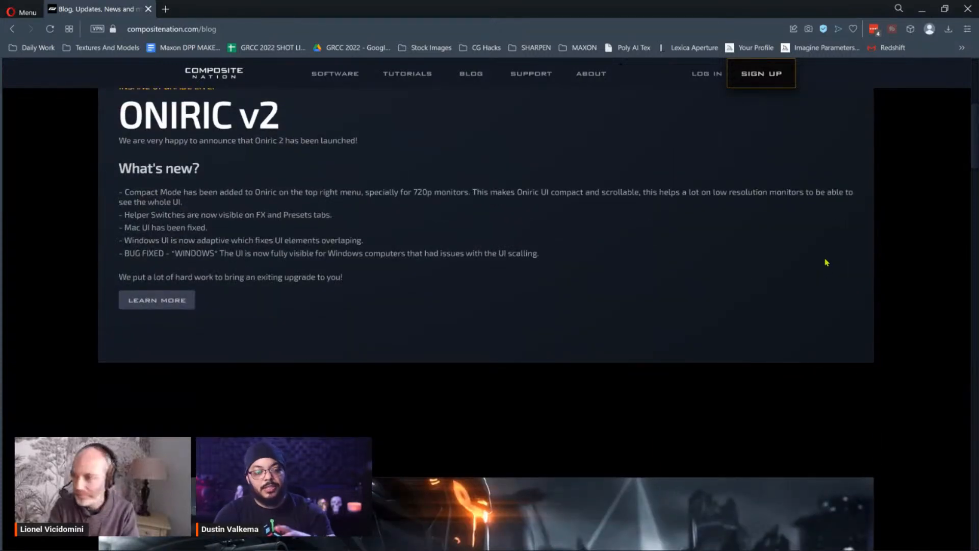
scroll(826, 262, "down", 6)
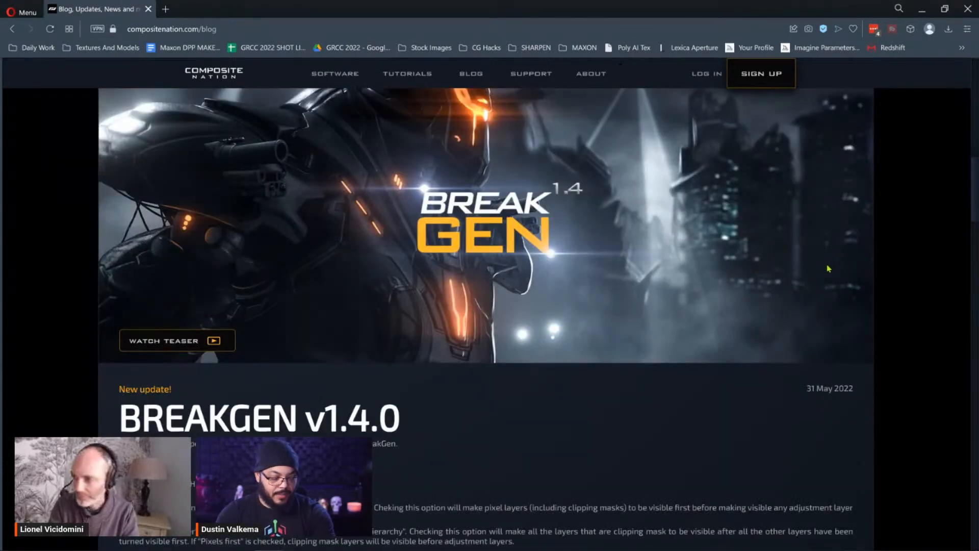
scroll(826, 270, "up", 1)
scroll(650, 299, "down", 4)
scroll(656, 290, "down", 8)
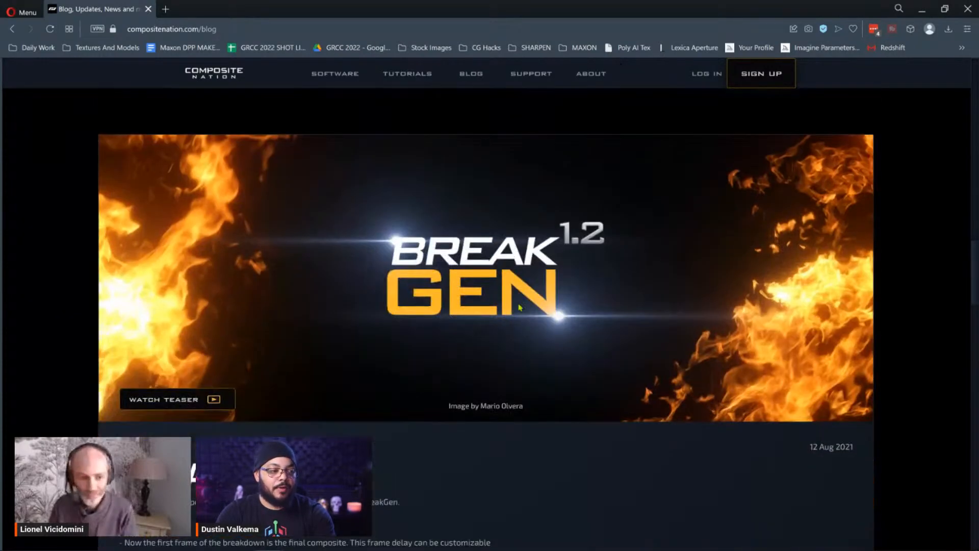
scroll(561, 313, "down", 3)
Step: Examine the BreakGen plugin page's overview, pricing and compatibility, and open the site's software catalogue
left_click(428, 422)
scroll(620, 328, "down", 4)
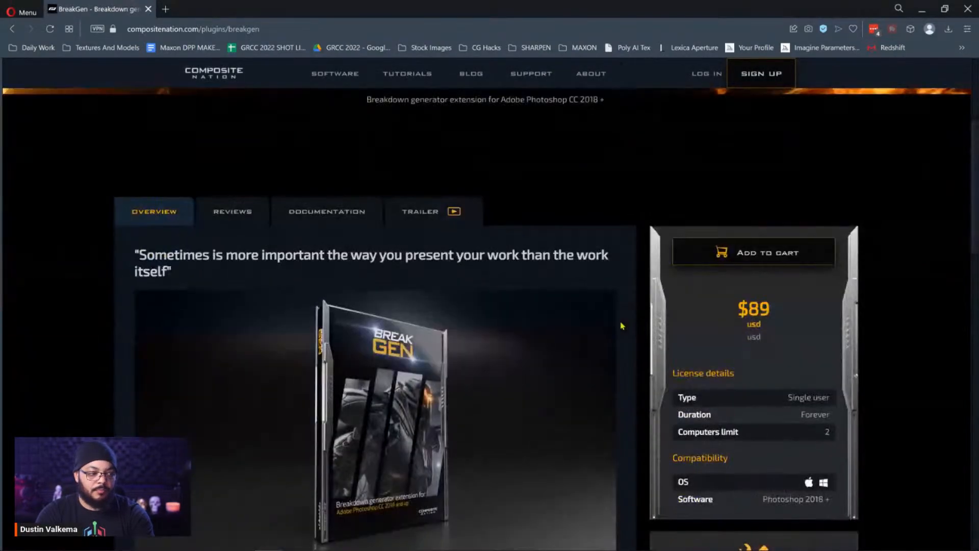
scroll(621, 325, "down", 5)
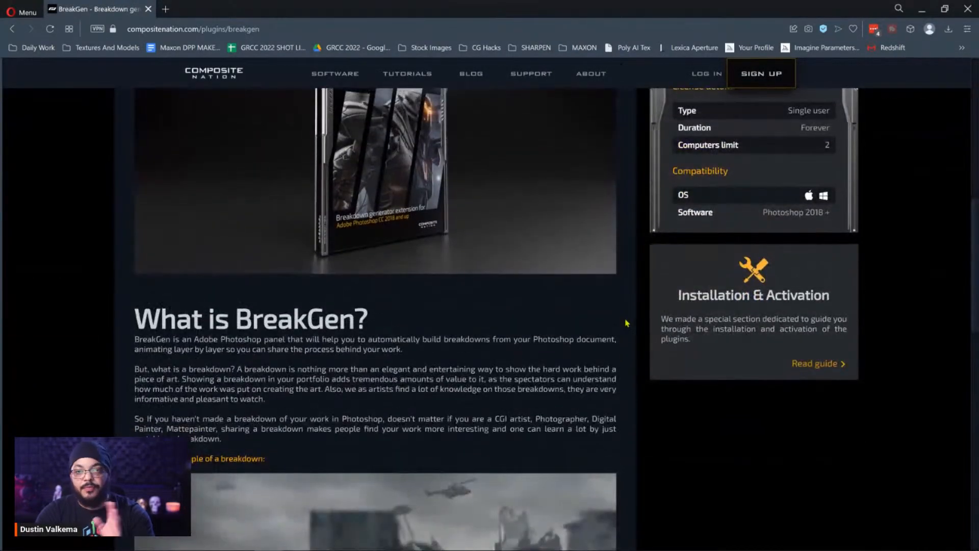
scroll(627, 322, "up", 9)
scroll(629, 318, "down", 3)
scroll(629, 318, "down", 1)
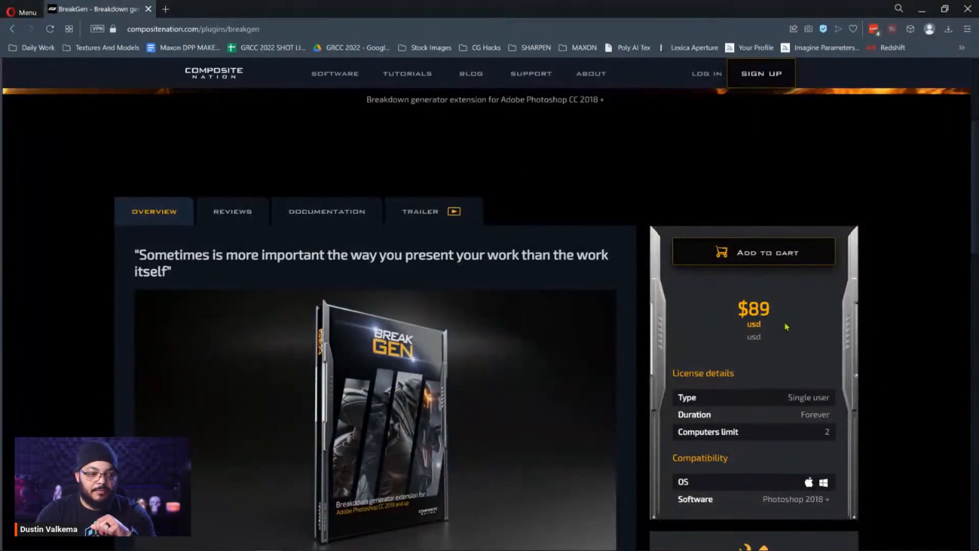
scroll(637, 334, "down", 1)
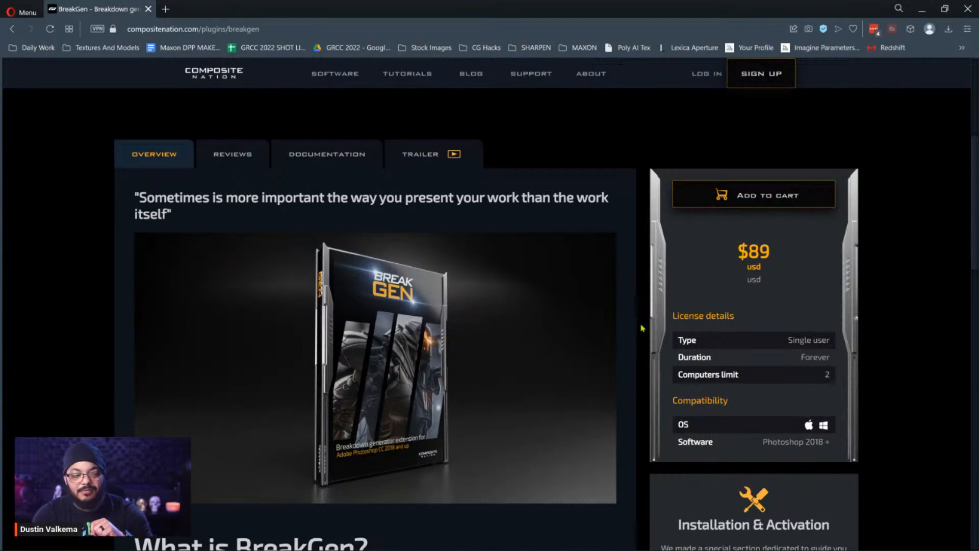
scroll(642, 327, "down", 3)
scroll(642, 326, "down", 5)
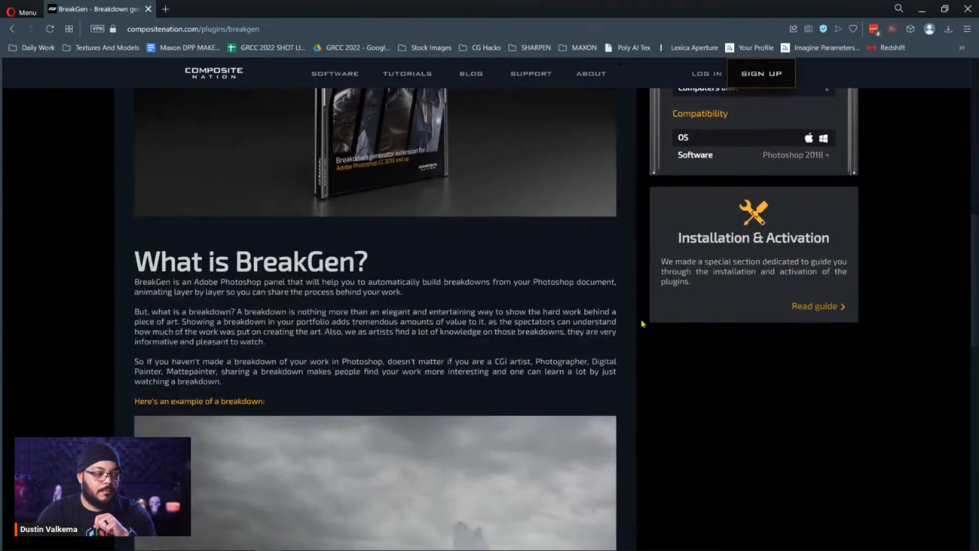
scroll(642, 323, "down", 7)
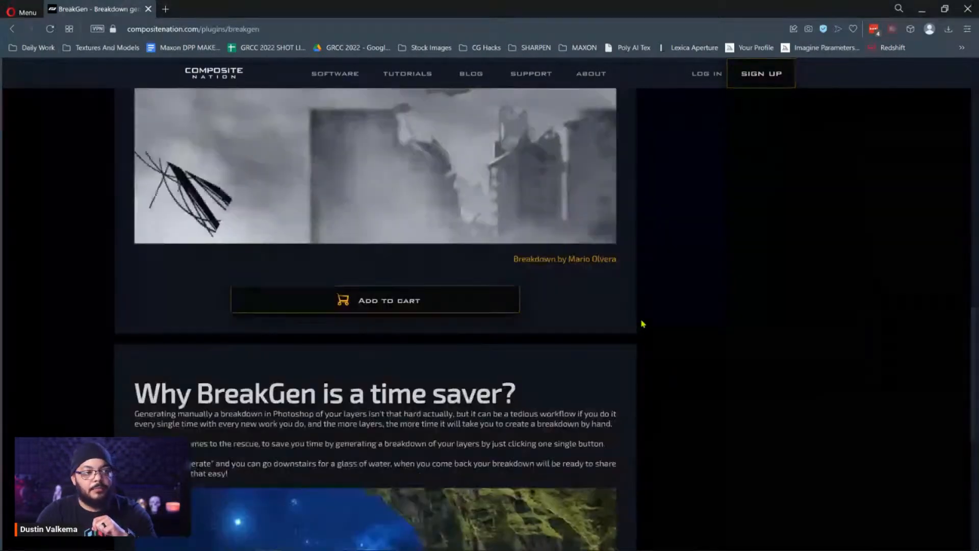
scroll(636, 184, "up", 20)
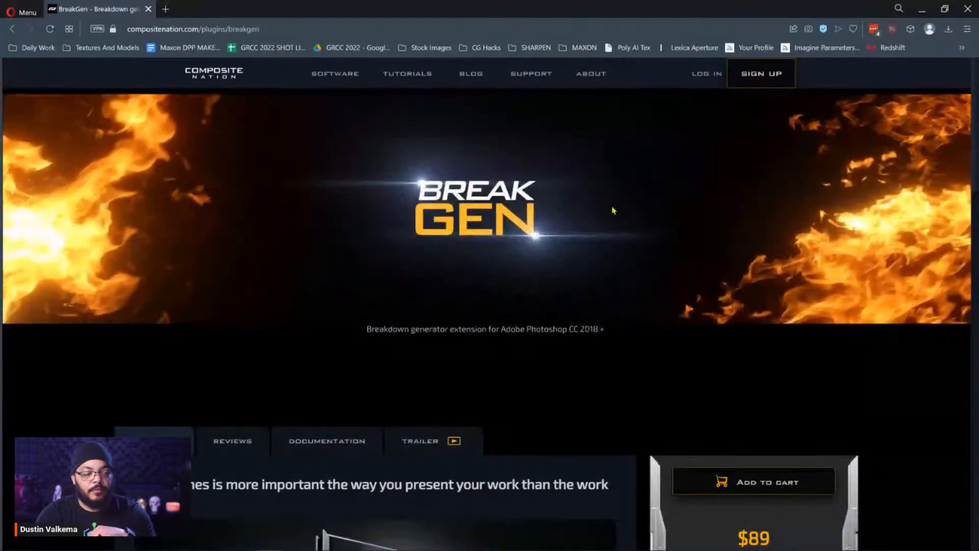
left_click(344, 73)
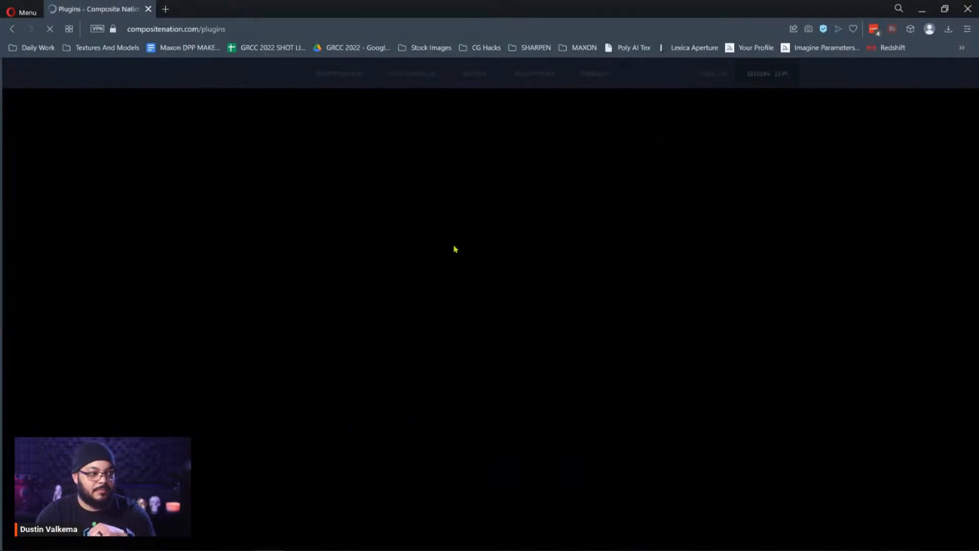
left_click(604, 352)
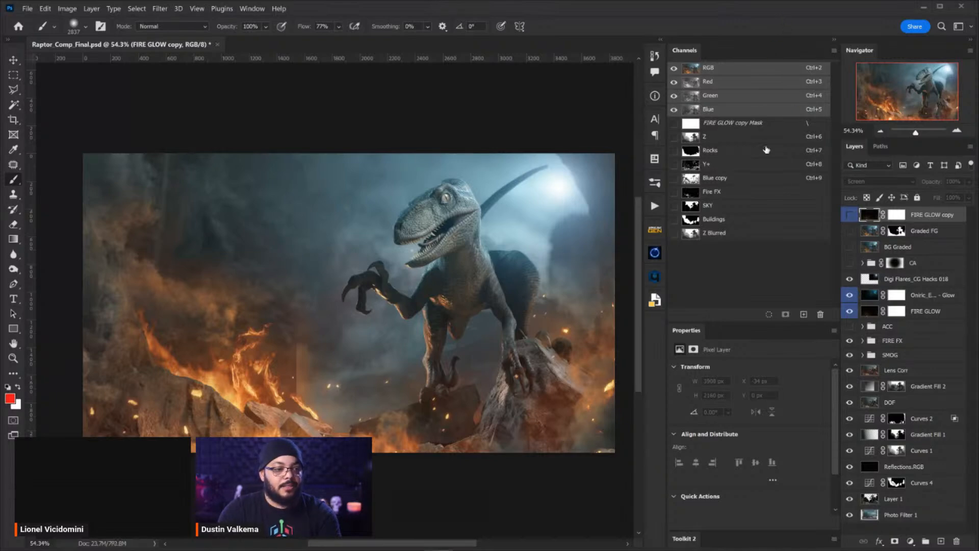
Step: In Photoshop, stamp all visible layers into a new layer above Digi Flares_CG Hacks 018 and convert it to a smart object
left_click(911, 279)
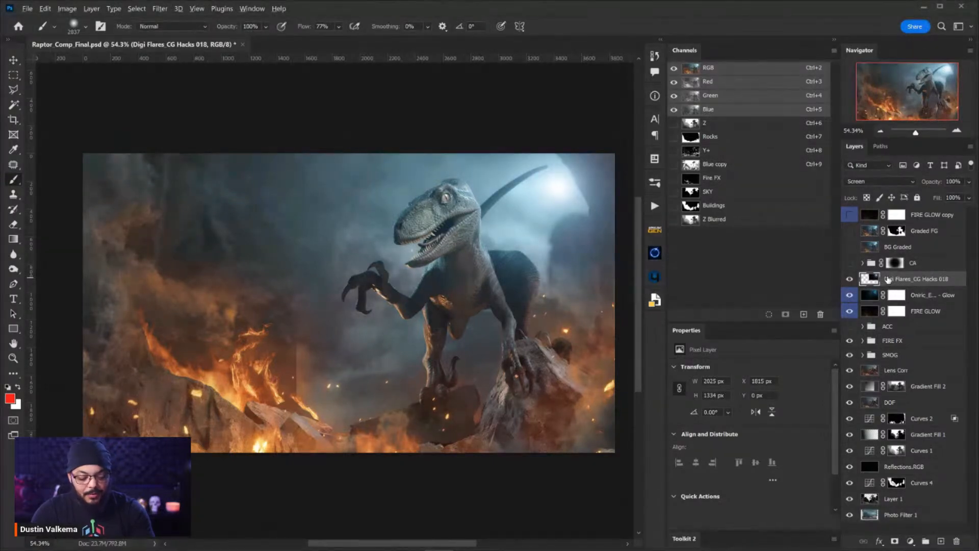
key("ctrl+alt+shift+e")
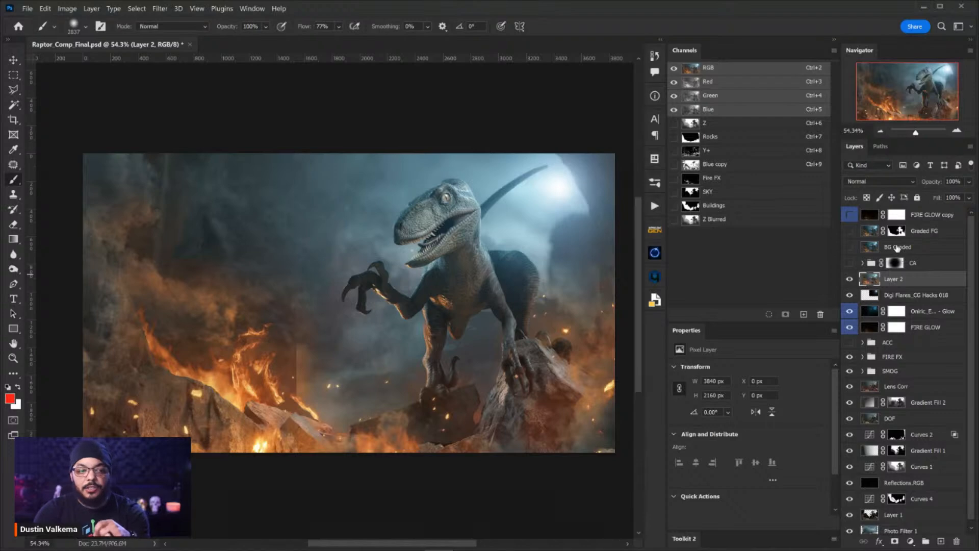
right_click(912, 283)
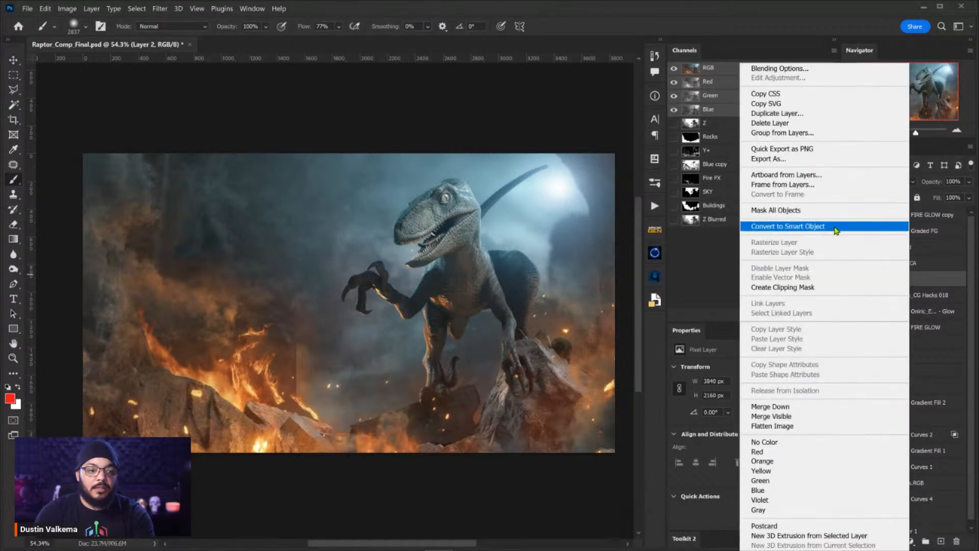
left_click(838, 229)
Step: Rename the merged smart object layer as Grade 1
double_click(893, 279)
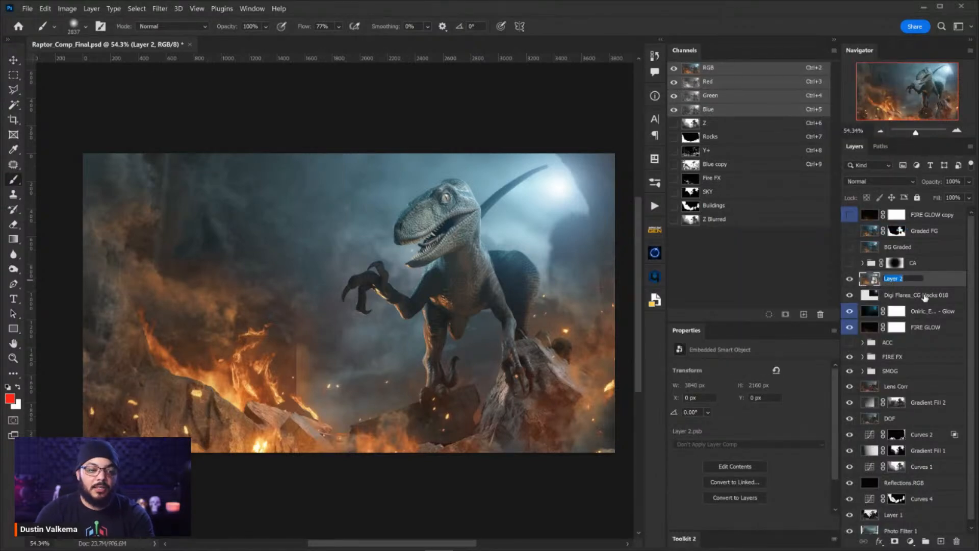
type("Grade 1")
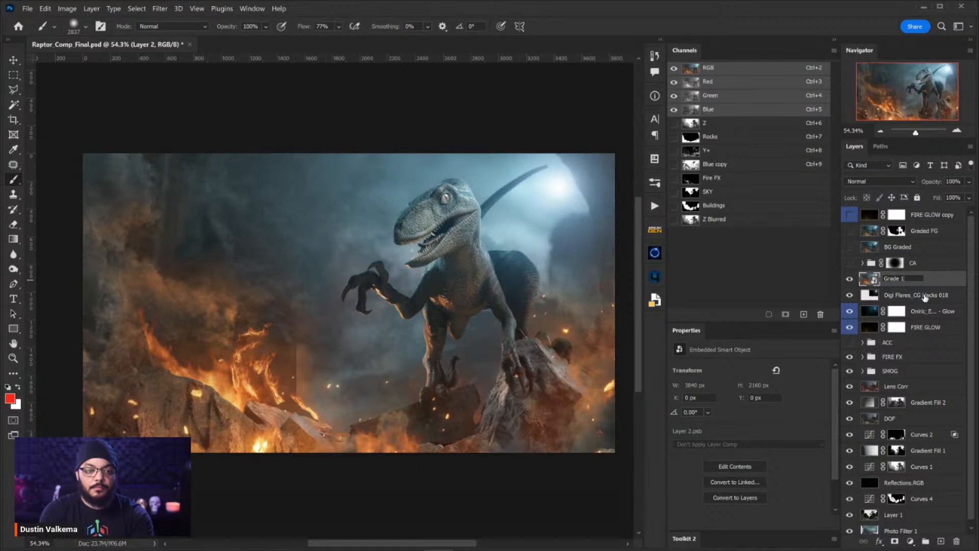
key("Return")
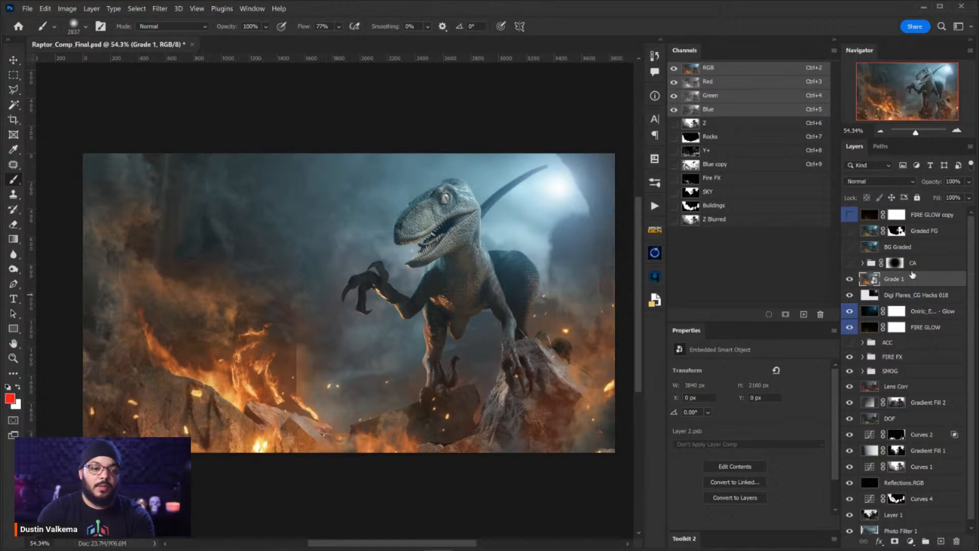
Step: Move the Grade 1 layer to the top of the layer stack and open it in the Camera Raw filter with the Basic section collapsed
left_click_drag(906, 280, 893, 217)
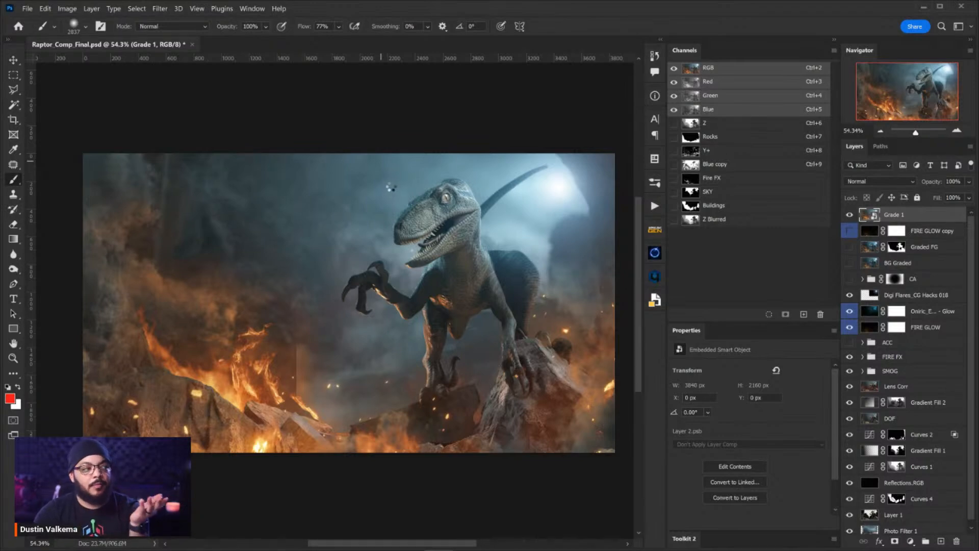
key("ctrl+shift+a")
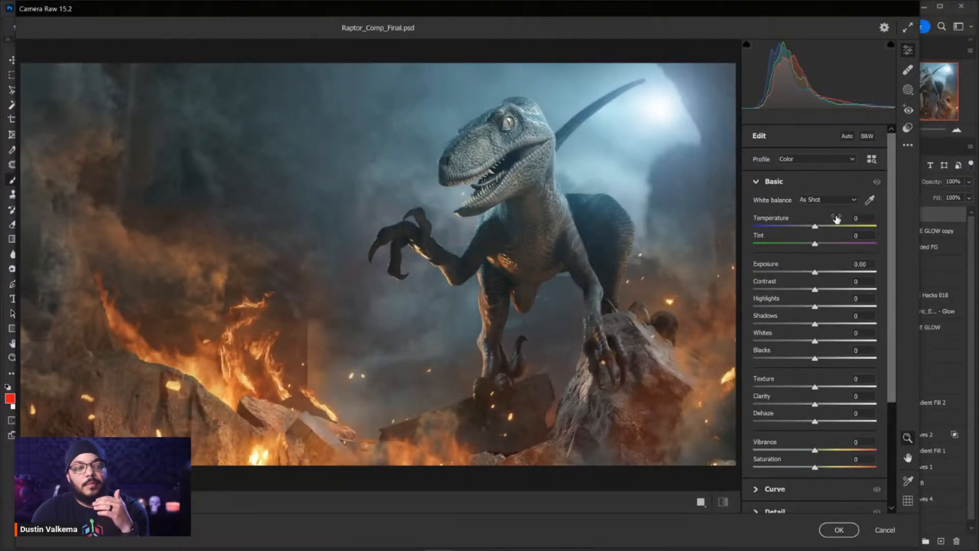
left_click(759, 183)
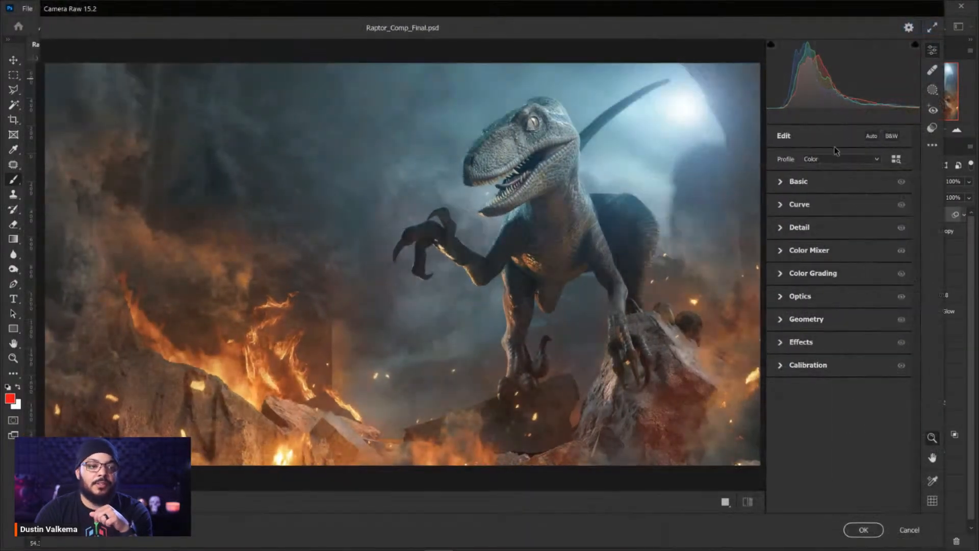
Step: Try the Auto adjustment and the black-and-white conversion, undo each one, and check the available profiles while keeping Color
left_click(872, 136)
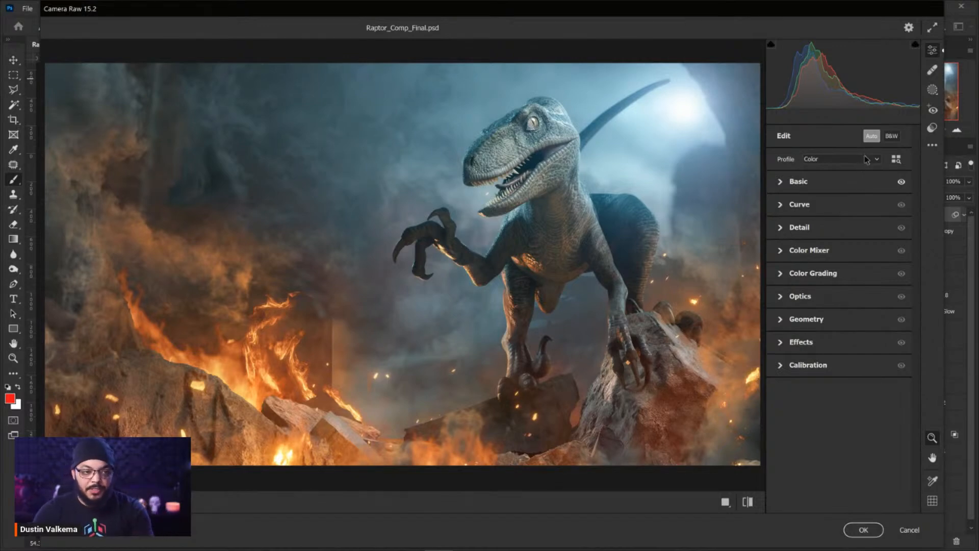
key("ctrl+z")
left_click(891, 137)
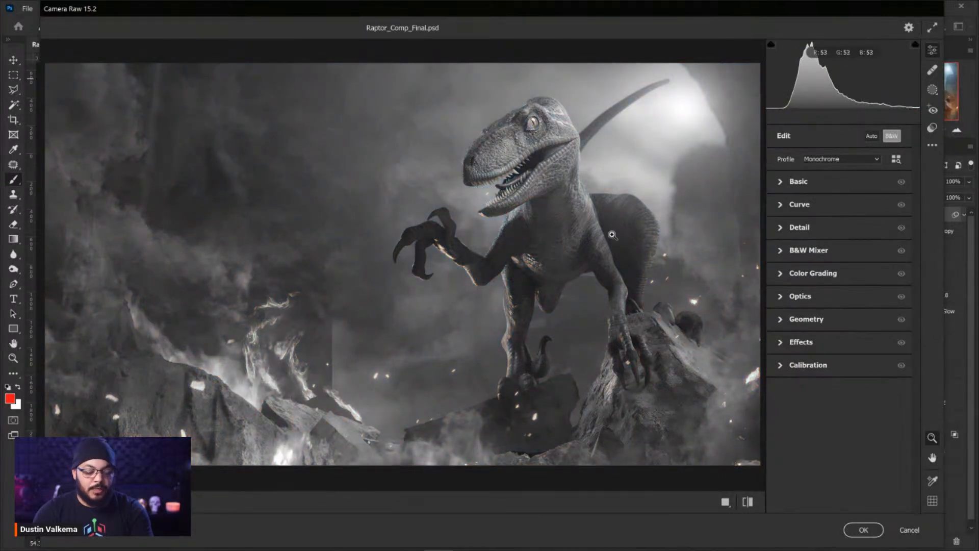
key("ctrl+z")
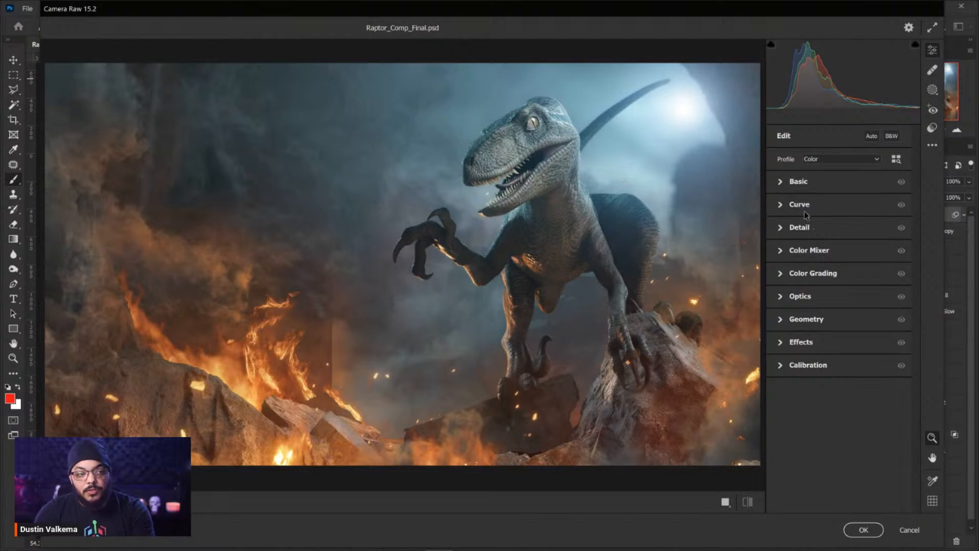
left_click(820, 162)
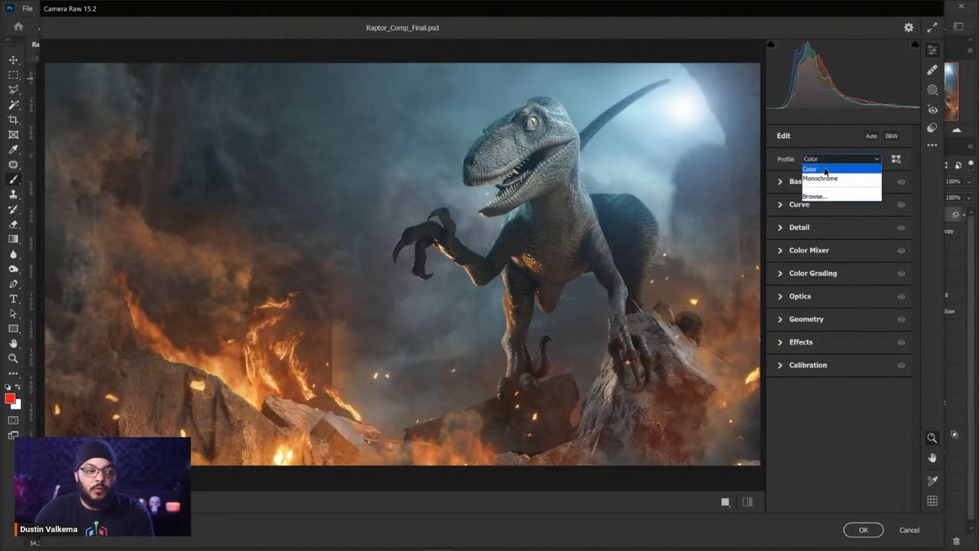
left_click(805, 162)
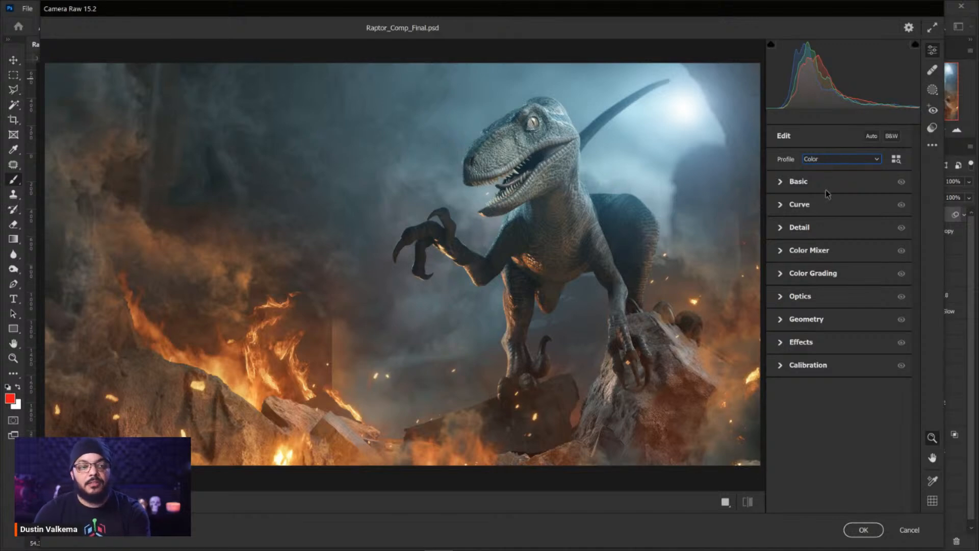
Step: Expand the Basic adjustments, try an Exposure of about +0.25, and reset it
left_click(786, 184)
left_click_drag(917, 191, 917, 204)
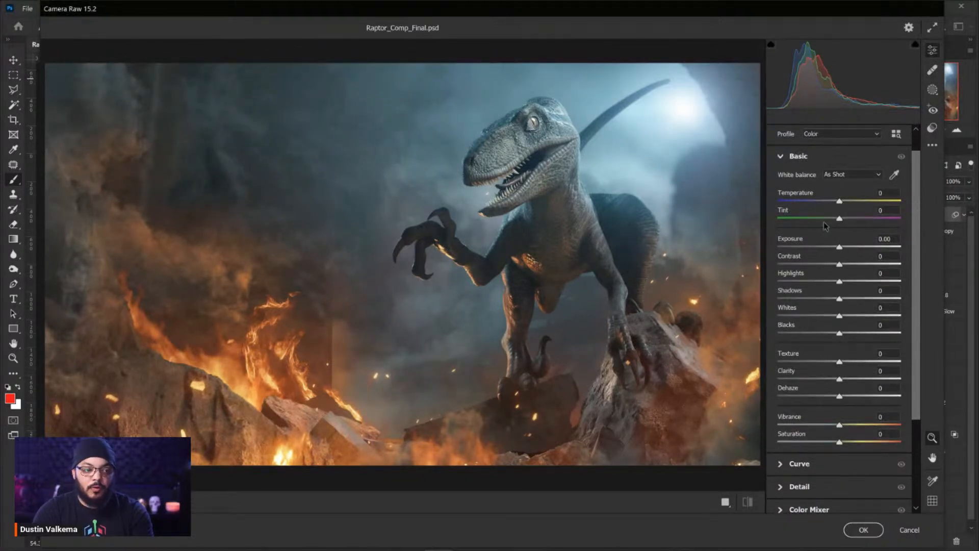
mouse_move(840, 248)
left_mouse_down()
mouse_move(882, 250)
mouse_move(821, 250)
mouse_move(848, 253)
left_mouse_up()
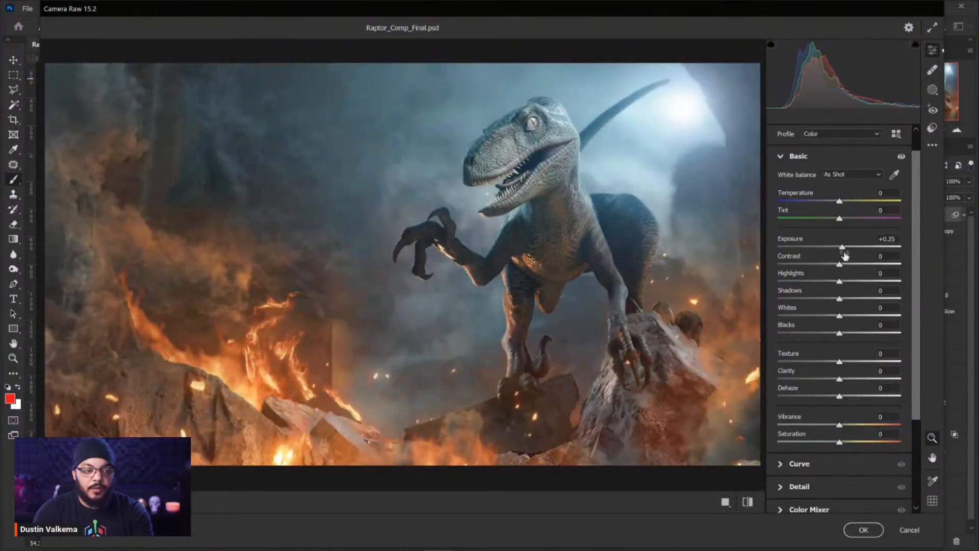
double_click(845, 248)
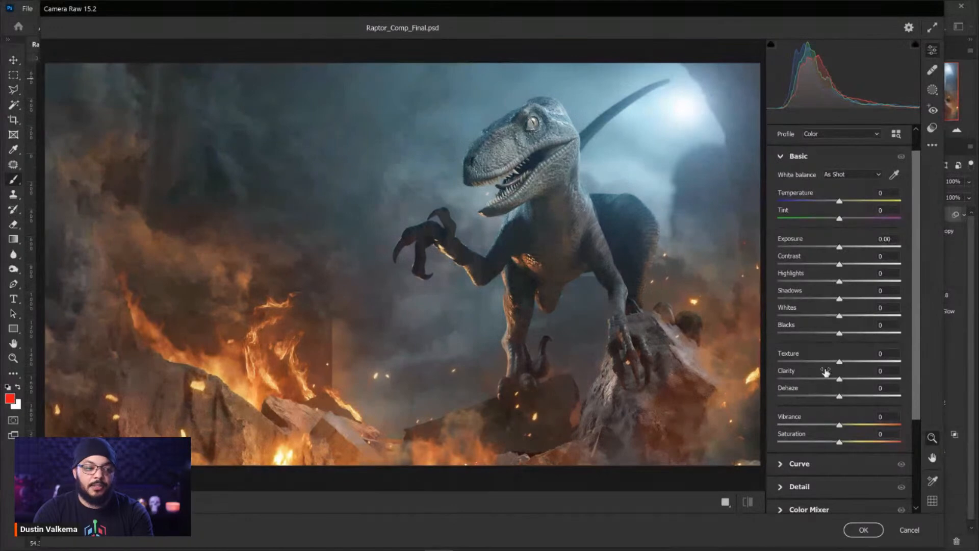
Step: Try different Texture amounts while zoomed in on the raptor's head, and return Texture to 0
left_click_drag(920, 291, 922, 353)
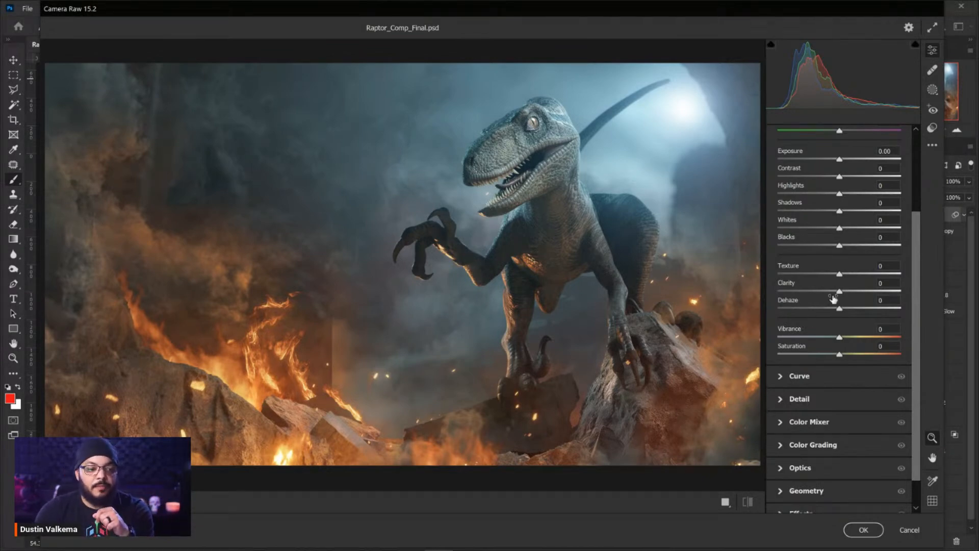
left_click_drag(841, 276, 839, 304)
left_click_drag(544, 139, 585, 156)
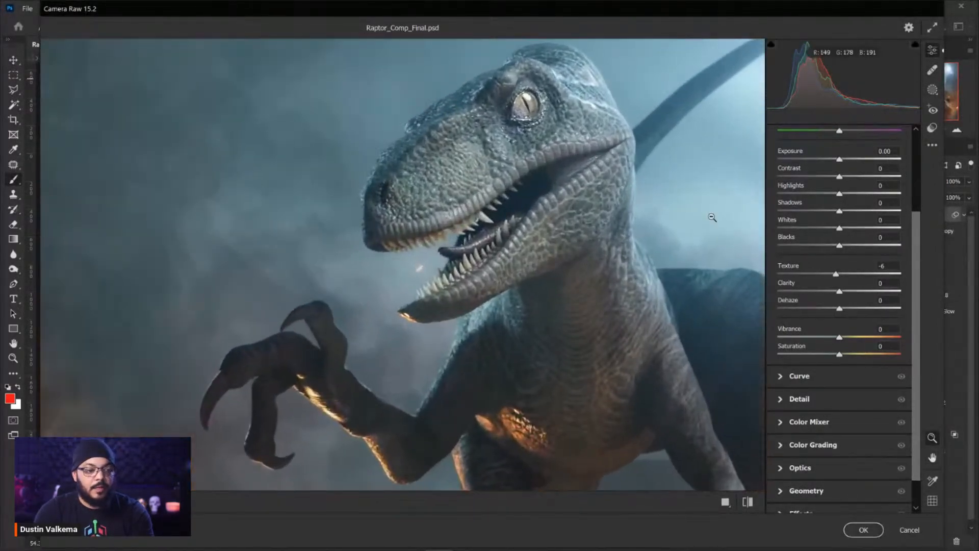
mouse_move(836, 275)
left_mouse_down()
mouse_move(923, 274)
mouse_move(831, 275)
mouse_move(884, 277)
mouse_move(845, 279)
mouse_move(871, 283)
mouse_move(839, 275)
left_mouse_up()
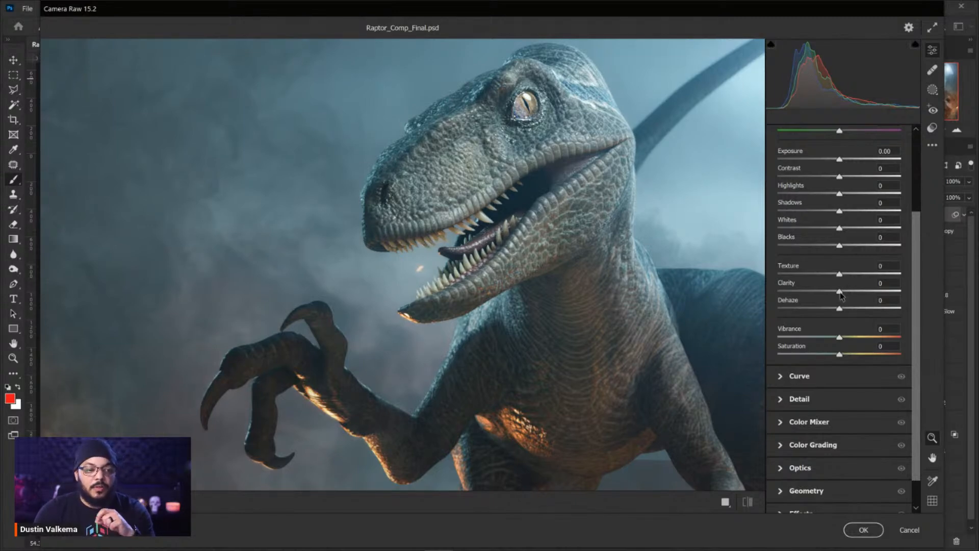
Step: Try Clarity at +100 and compare its effect on the raptor close up and across the whole image
left_click_drag(840, 295, 902, 298)
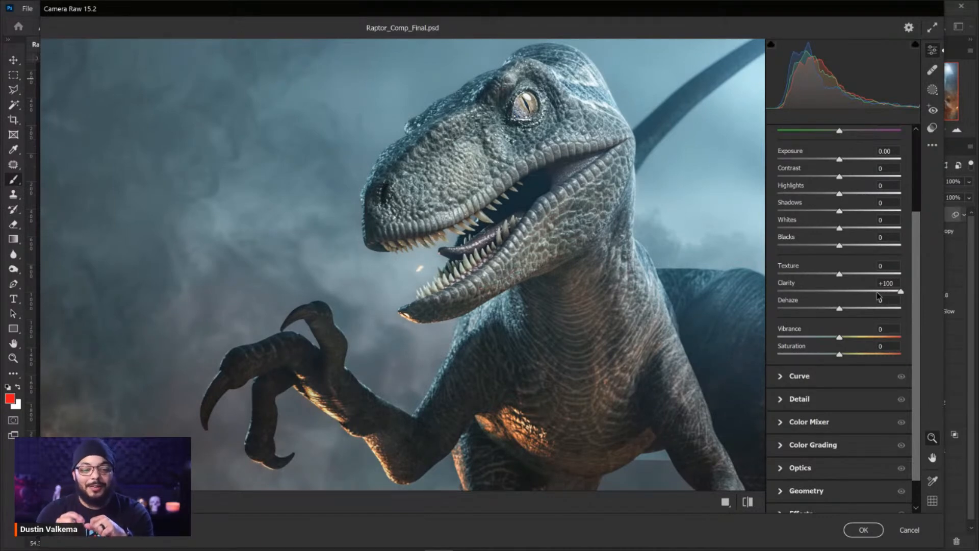
left_click_drag(607, 198, 555, 221)
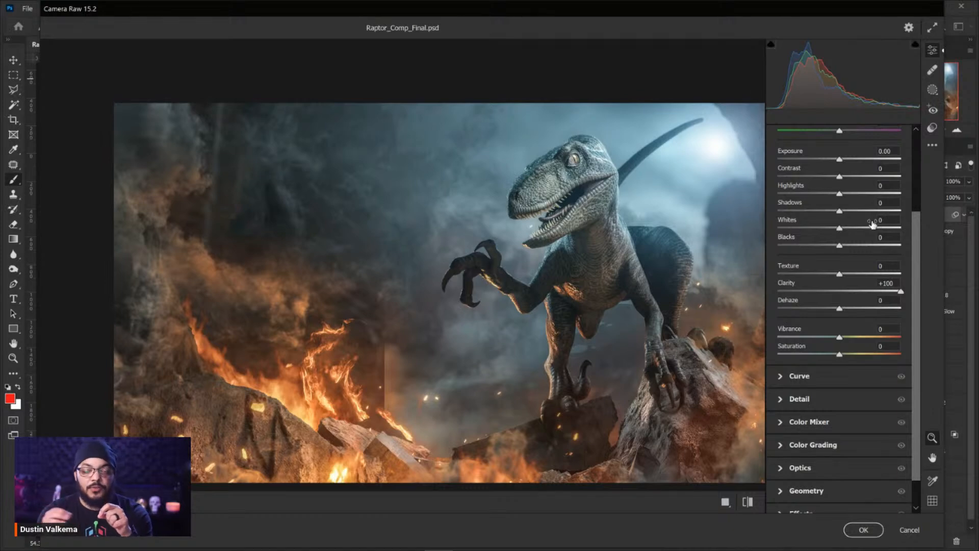
mouse_move(873, 223)
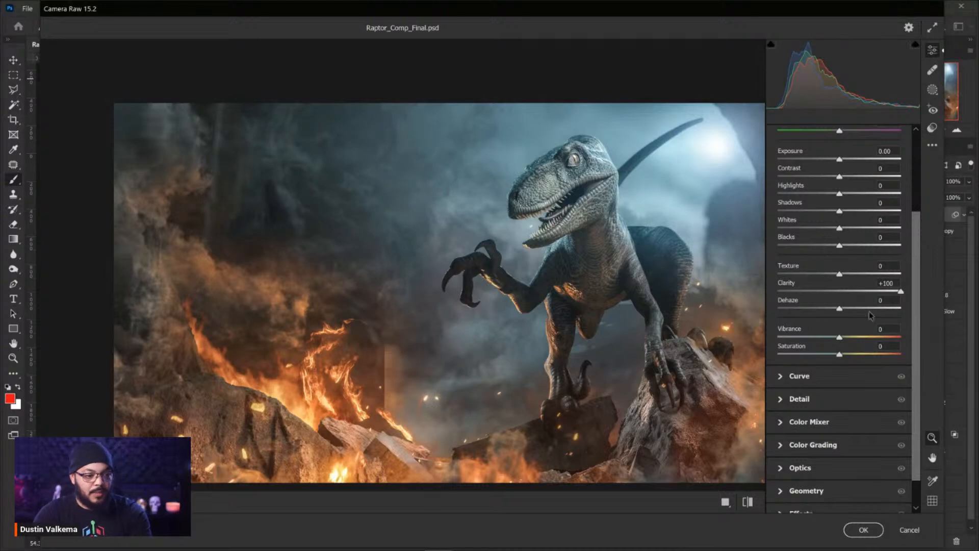
left_click_drag(901, 292, 924, 301)
Step: Examine the effect of the high Clarity on the flames, the background smoke and the raptor's head
left_click_drag(324, 342, 433, 320)
scroll(507, 288, "down", 2)
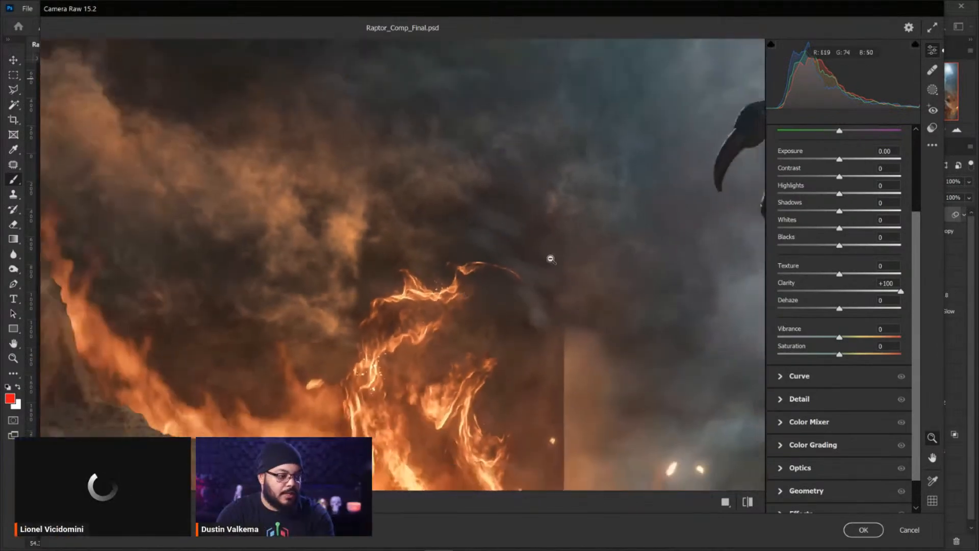
scroll(671, 212, "down", 1)
left_click_drag(663, 209, 245, 386)
left_click_drag(571, 202, 420, 289)
key("z")
left_click_drag(469, 206, 506, 193)
left_click_drag(464, 231, 563, 195)
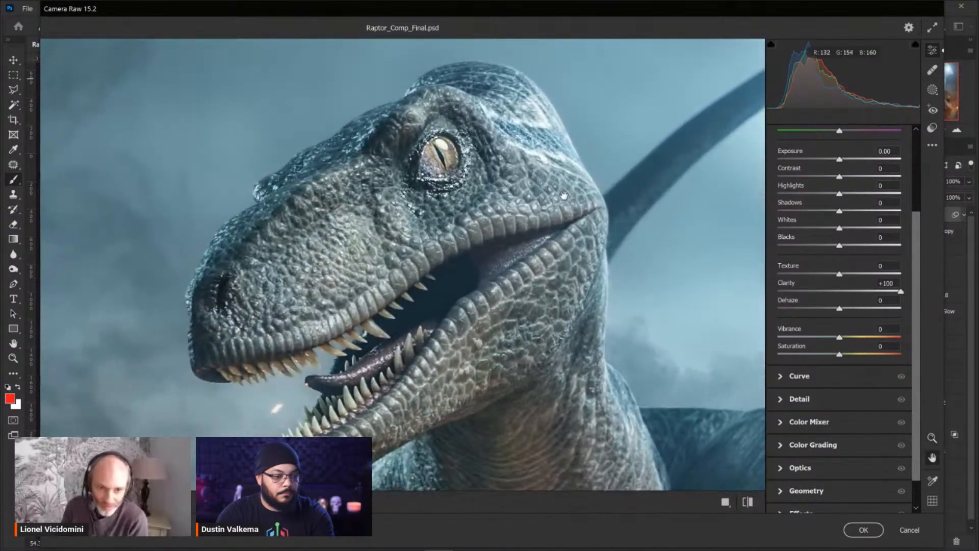
Step: Vary Clarity between lower amounts and +100 while comparing the raptor's skin, the rocks and the full composite
left_click_drag(901, 291, 922, 297)
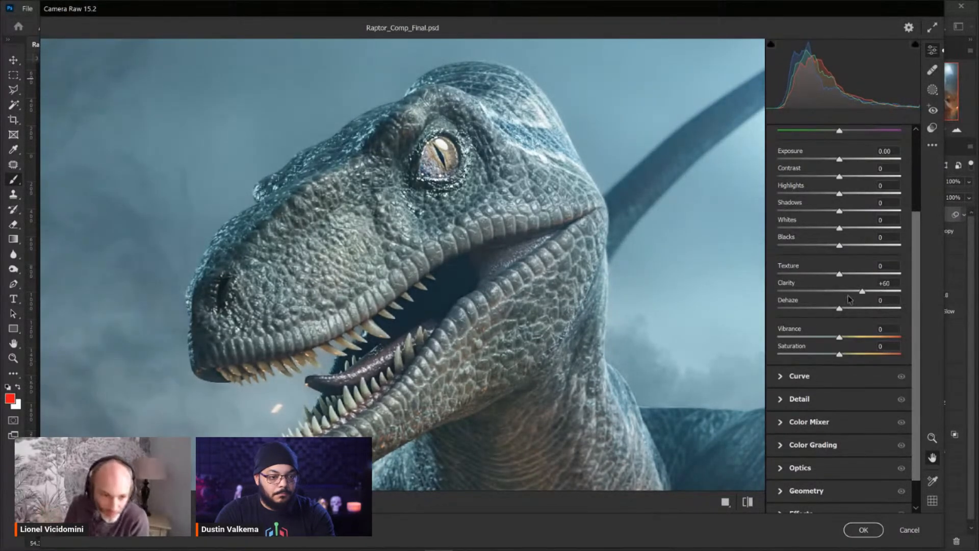
left_click_drag(556, 265, 502, 283)
left_click_drag(589, 302, 458, 219)
left_click_drag(581, 322, 599, 261)
left_click_drag(541, 323, 592, 288)
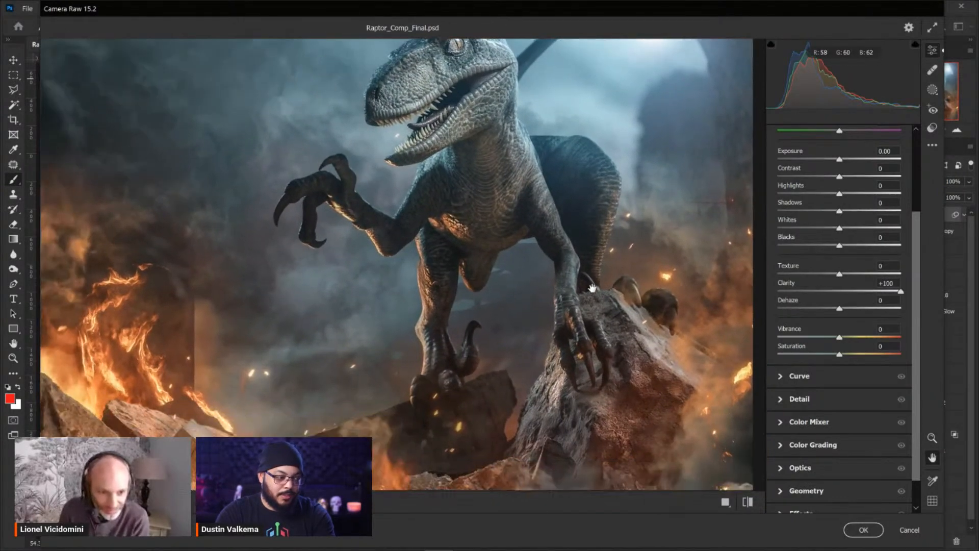
left_click_drag(268, 293, 415, 306)
left_click_drag(340, 285, 389, 300)
left_click_drag(493, 315, 446, 273)
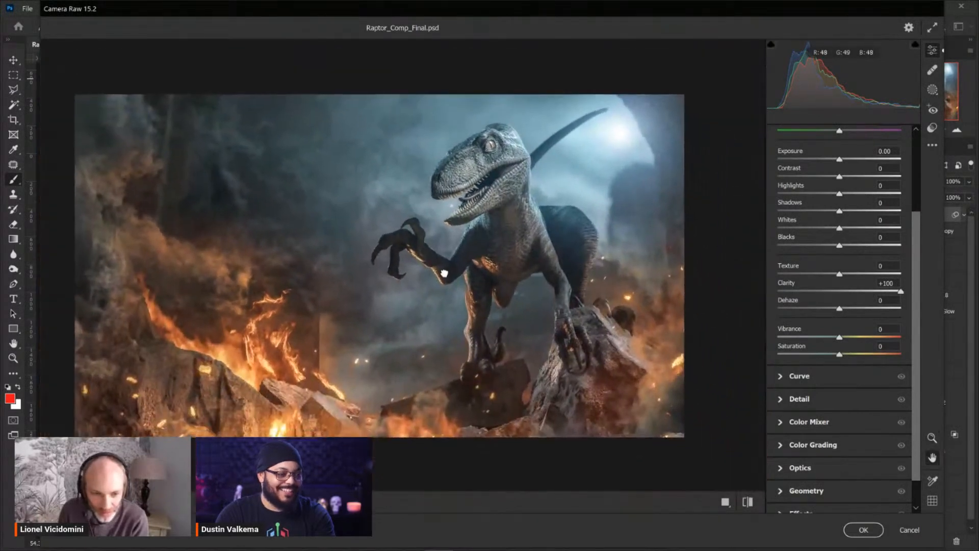
mouse_move(902, 295)
left_mouse_down()
mouse_move(834, 296)
mouse_move(917, 297)
left_mouse_up()
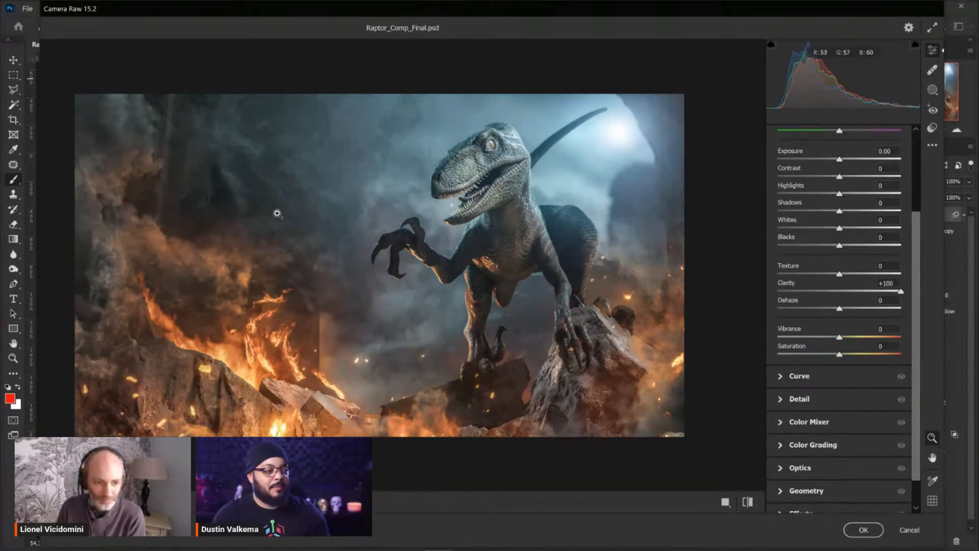
Step: Reset Clarity and Texture to 0 in the Basic adjustments
left_click_drag(861, 295, 849, 275)
double_click(847, 292)
double_click(850, 277)
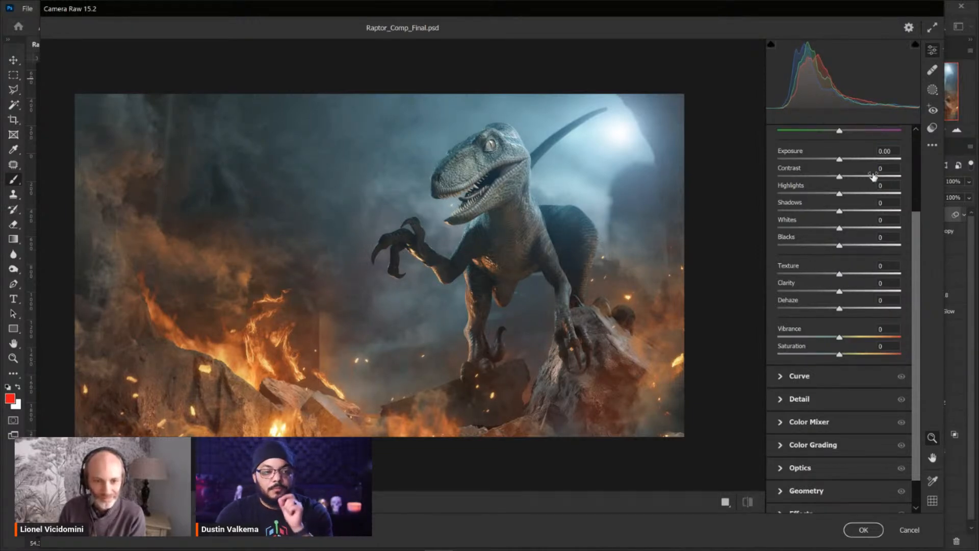
Step: Collapse the Basic adjustments and look over the Curve controls without changing the curve
left_click_drag(920, 236, 922, 152)
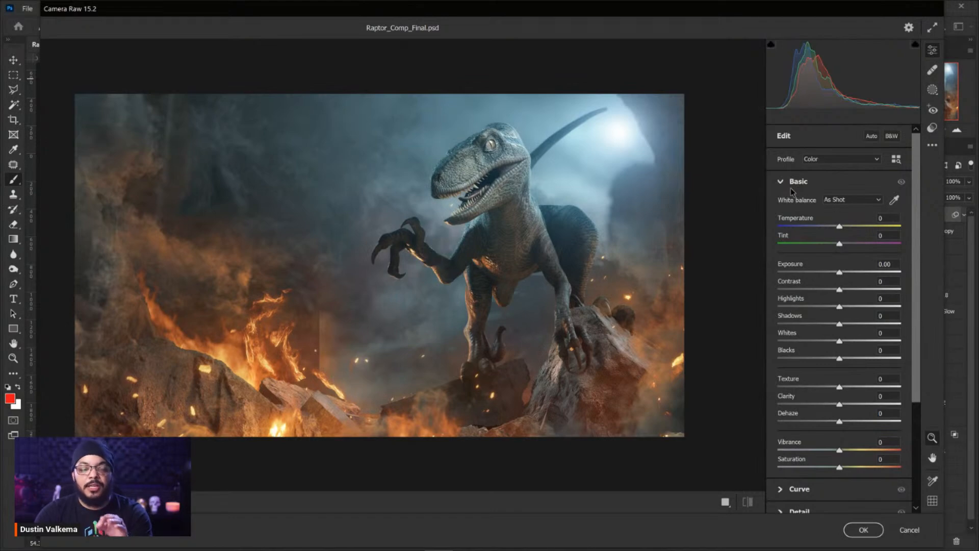
left_click(780, 182)
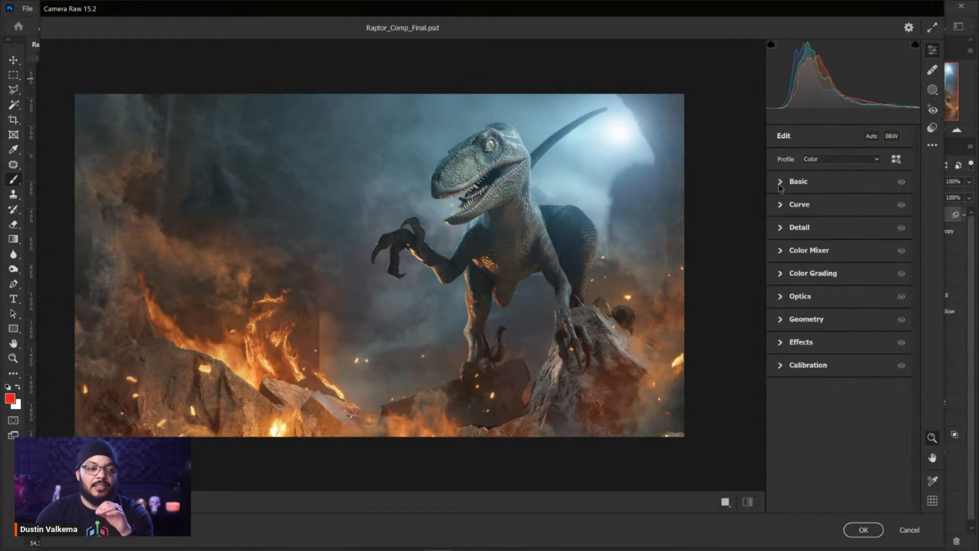
left_click(785, 210)
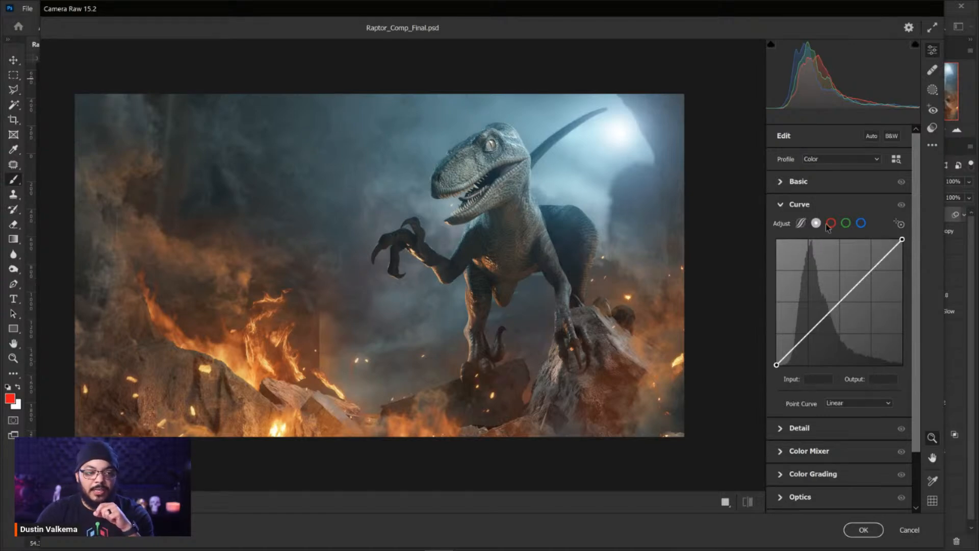
left_click(780, 205)
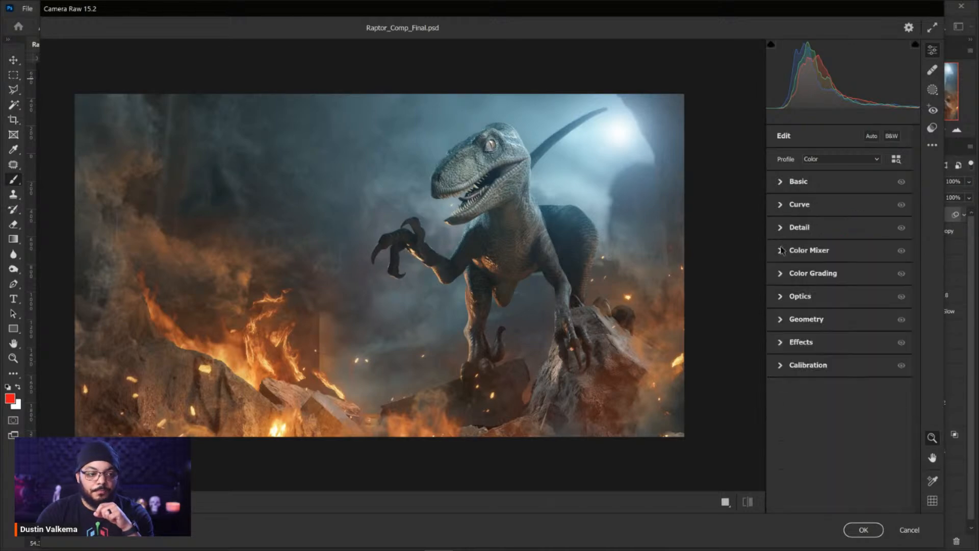
Step: Expand the Detail adjustments and raise Sharpening to 150, checking it on a close view of the raptor's head
left_click(782, 229)
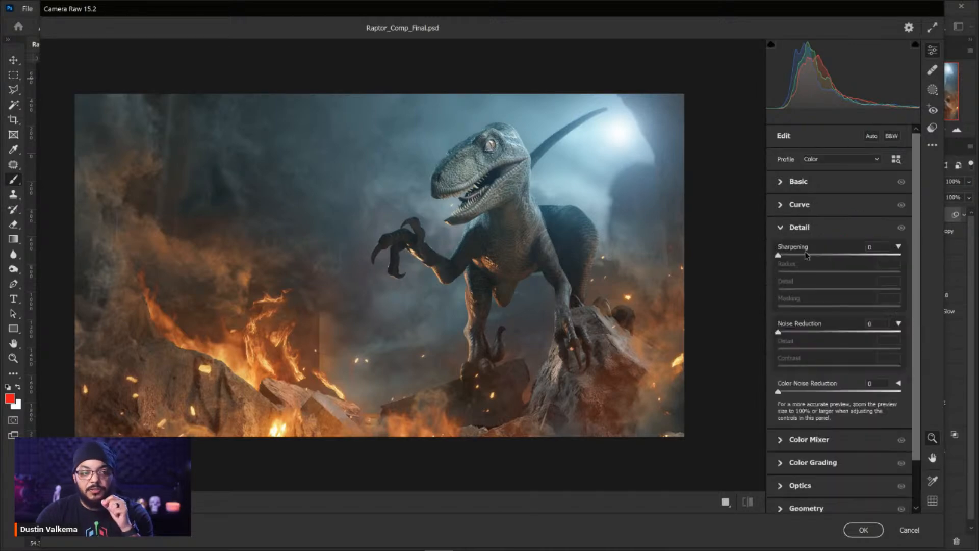
mouse_move(779, 255)
left_mouse_down()
mouse_move(847, 259)
mouse_move(792, 261)
left_mouse_up()
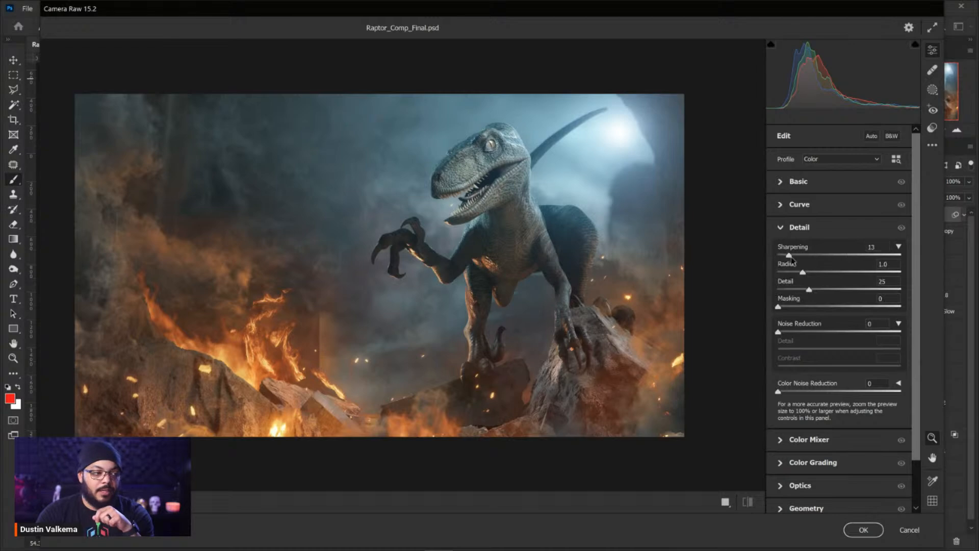
left_click_drag(861, 260, 836, 261)
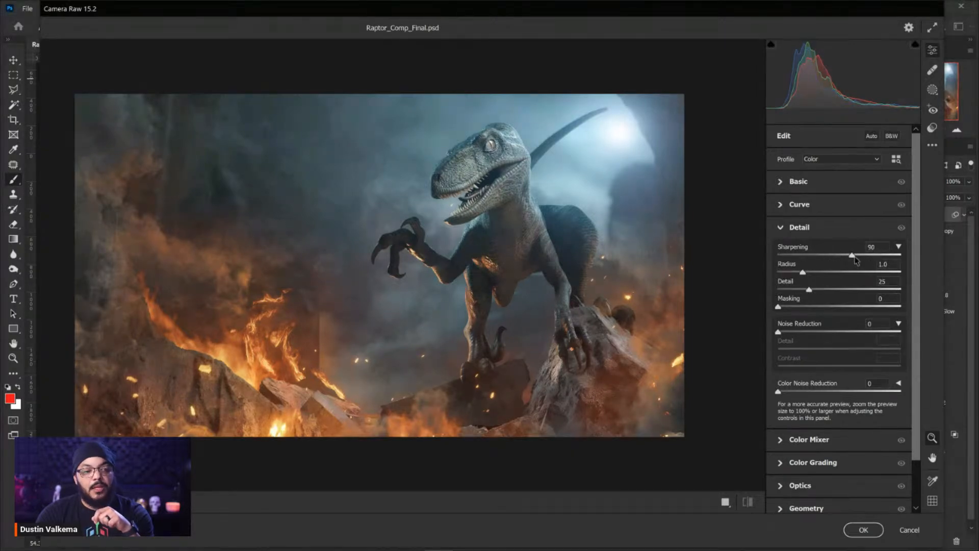
left_click_drag(500, 151, 563, 147)
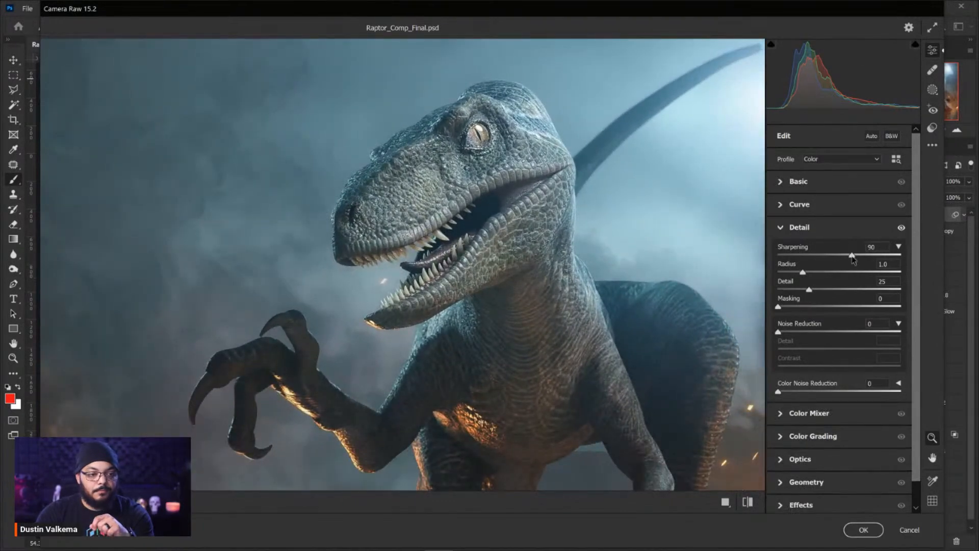
left_click_drag(853, 259, 969, 261)
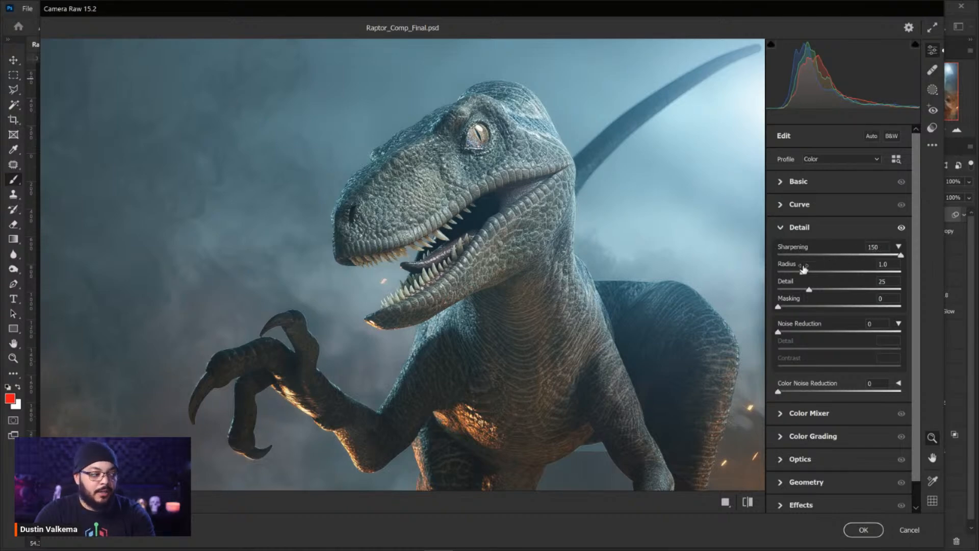
Step: Examine how the strong sharpening affects the background smoke, the raptor's body and the full composite
left_click_drag(320, 212, 559, 266)
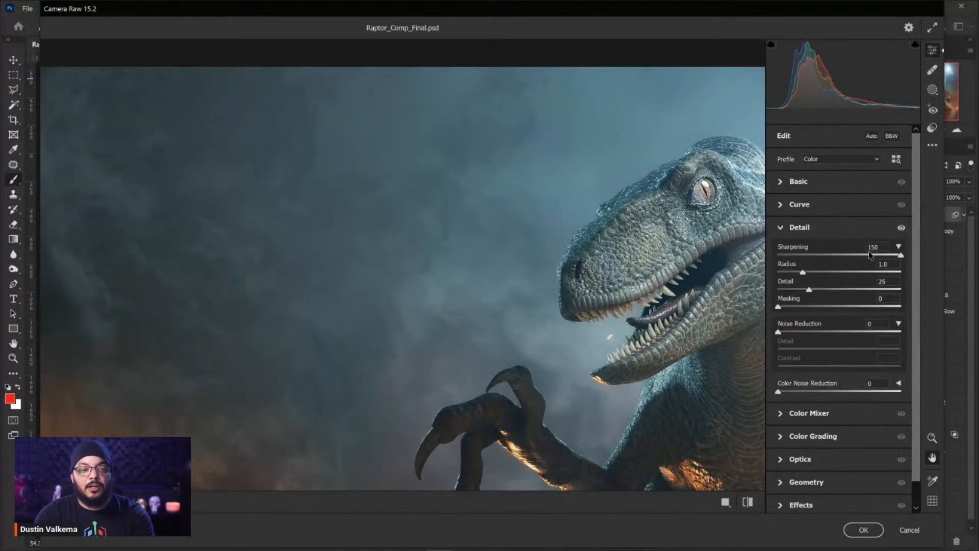
left_click_drag(269, 280, 395, 230)
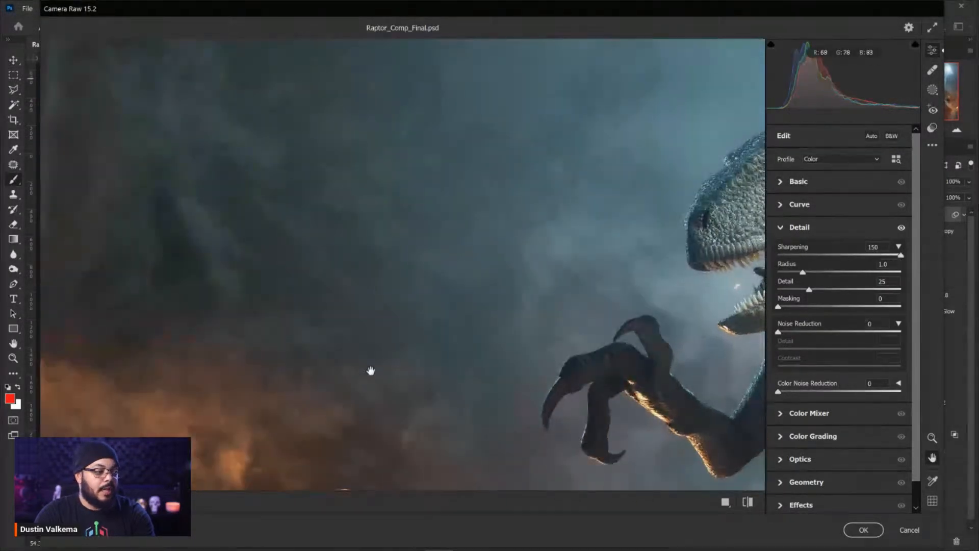
left_click_drag(317, 242, 374, 395)
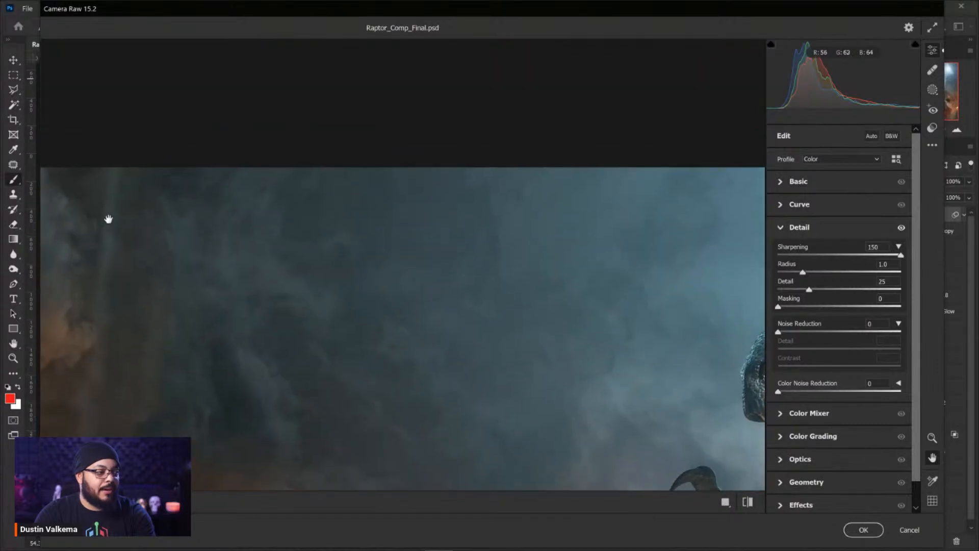
left_click_drag(240, 209, 291, 183)
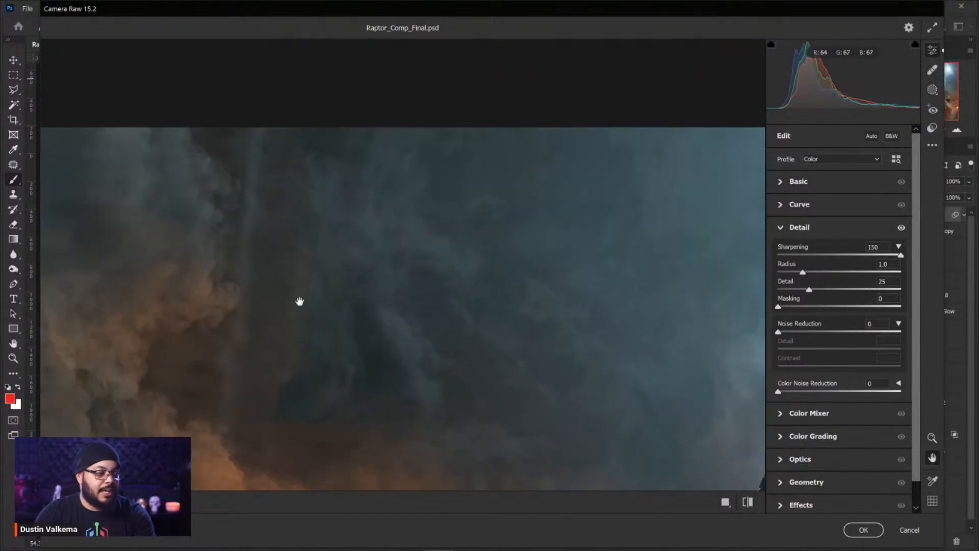
left_click_drag(301, 376, 389, 300)
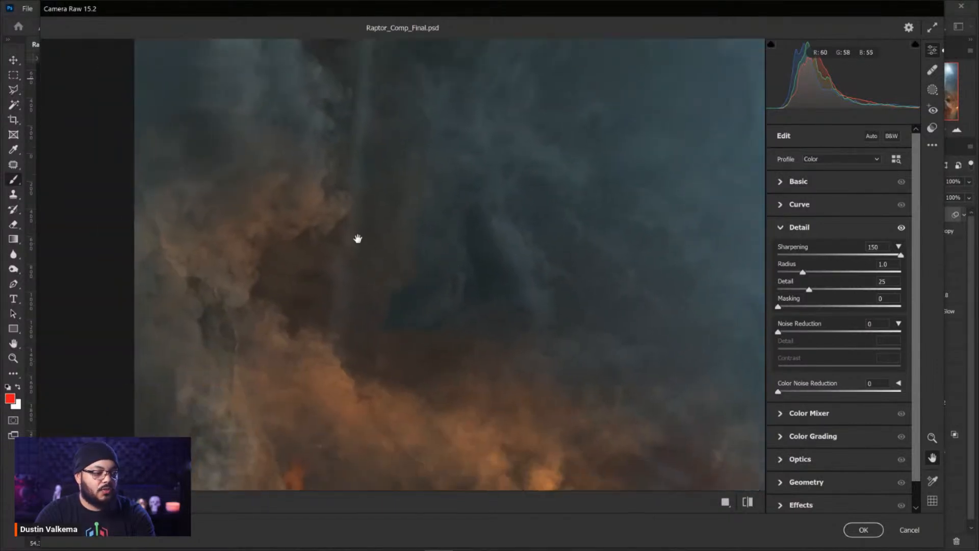
left_click_drag(467, 254, 334, 304)
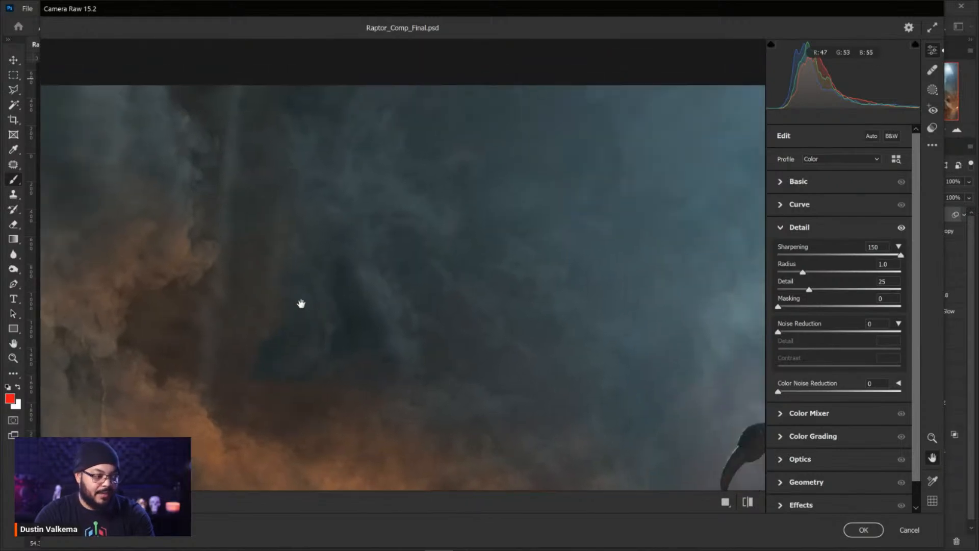
left_click_drag(647, 361, 282, 252)
left_click_drag(544, 279, 287, 297)
left_click_drag(623, 296, 564, 277)
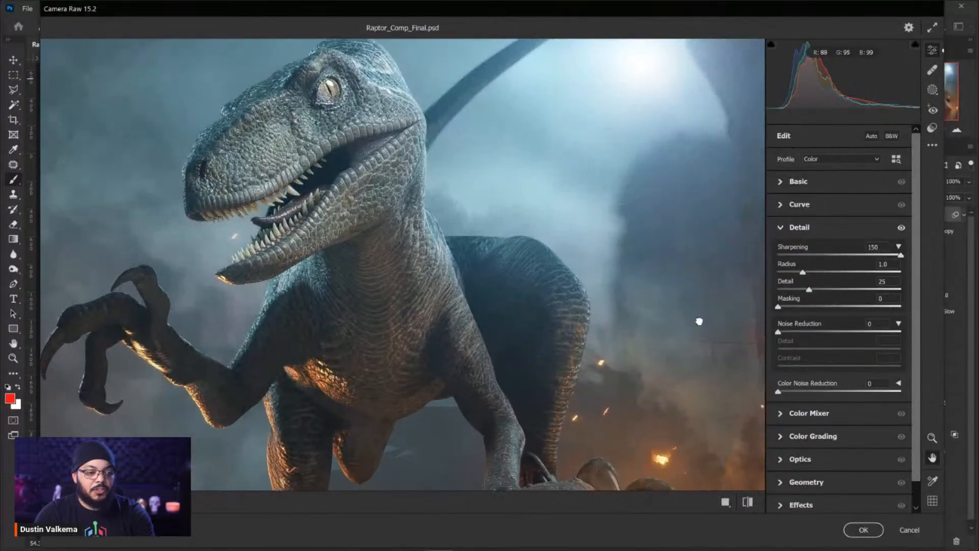
left_click_drag(739, 351, 671, 307)
left_click_drag(522, 286, 542, 267)
left_click_drag(639, 266, 676, 249)
key("ctrl+0")
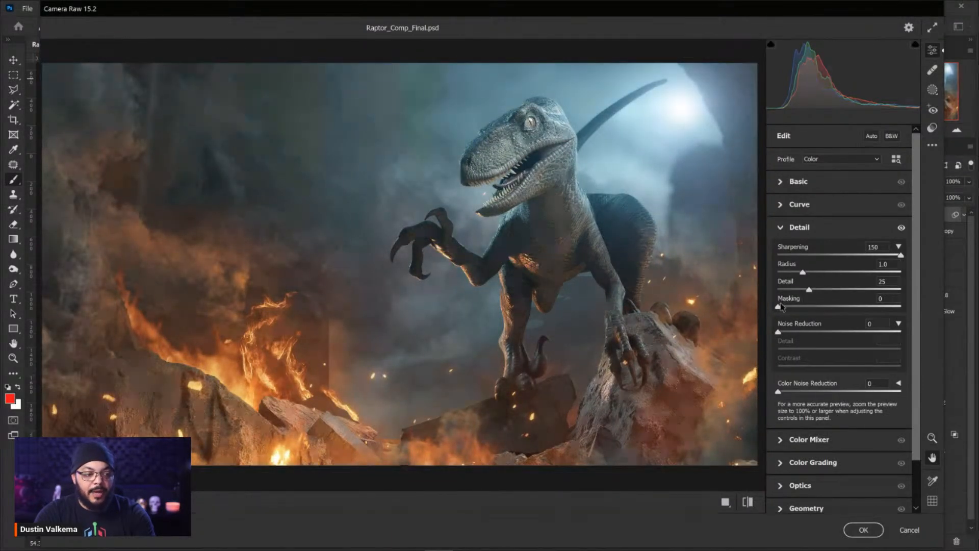
Step: Try a sharpening Masking of 58, inspect the raptor's head, and return Masking to 0
left_click_drag(781, 306, 849, 308)
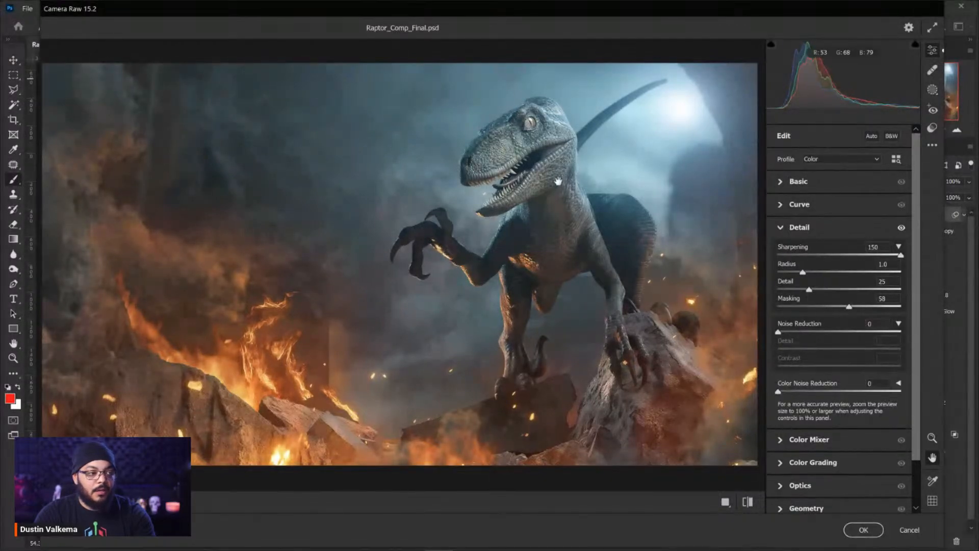
left_click(532, 128)
key("space")
left_click_drag(412, 202, 511, 169)
left_click_drag(851, 310, 774, 319)
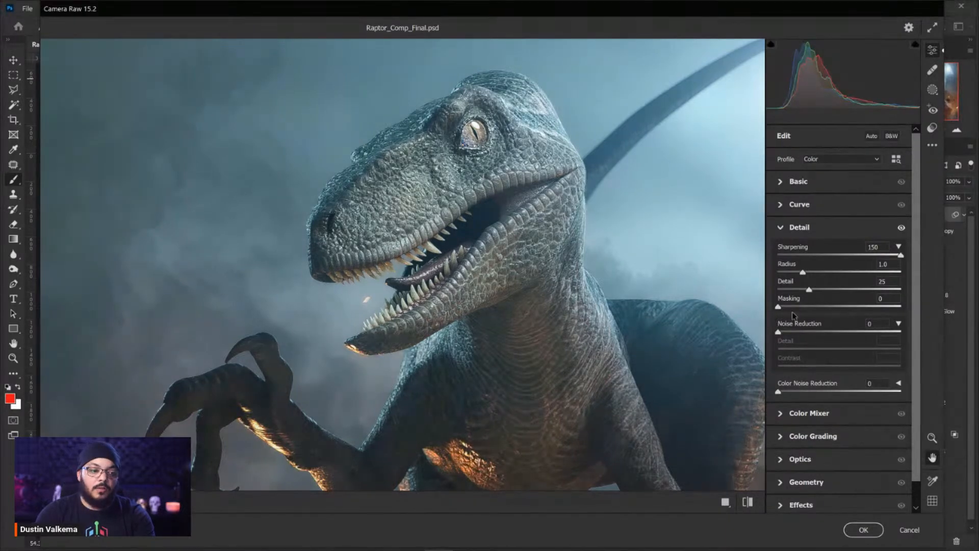
Step: Set the sharpening Masking to 86 using the black-and-white mask preview to limit sharpening to the edges
left_click_drag(778, 308, 778, 329)
key("alt")
key("alt")
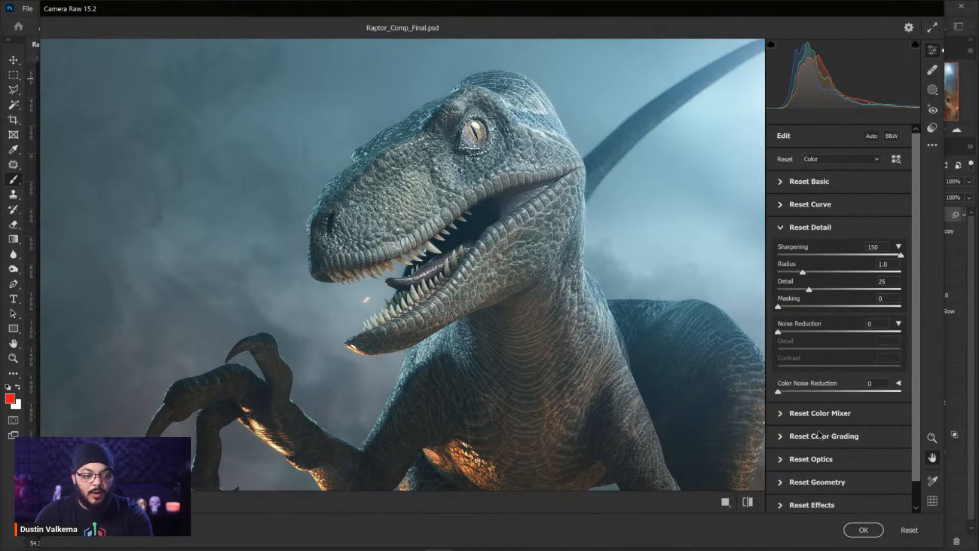
left_click(778, 307, "alt")
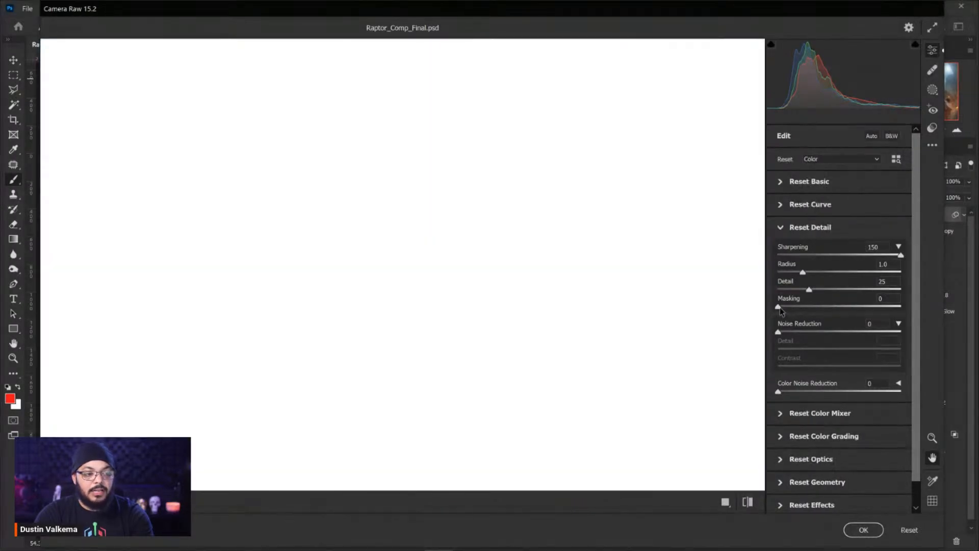
left_click_drag(780, 309, 886, 309)
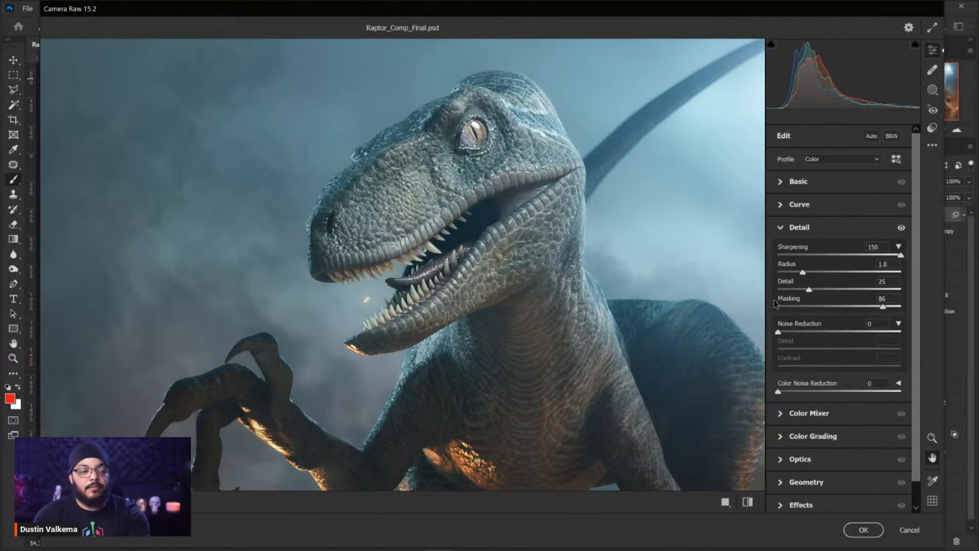
Step: Check the masked sharpening on the raptor's legs, the rocks and the full composite, and collapse the Detail adjustments
left_click_drag(614, 337, 573, 284)
left_click(573, 284)
left_click(564, 287)
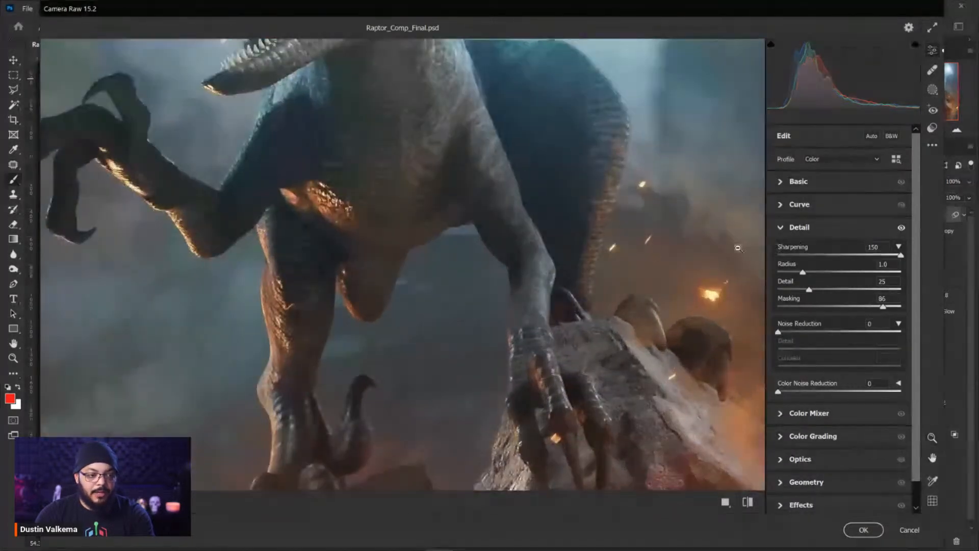
left_click(543, 265)
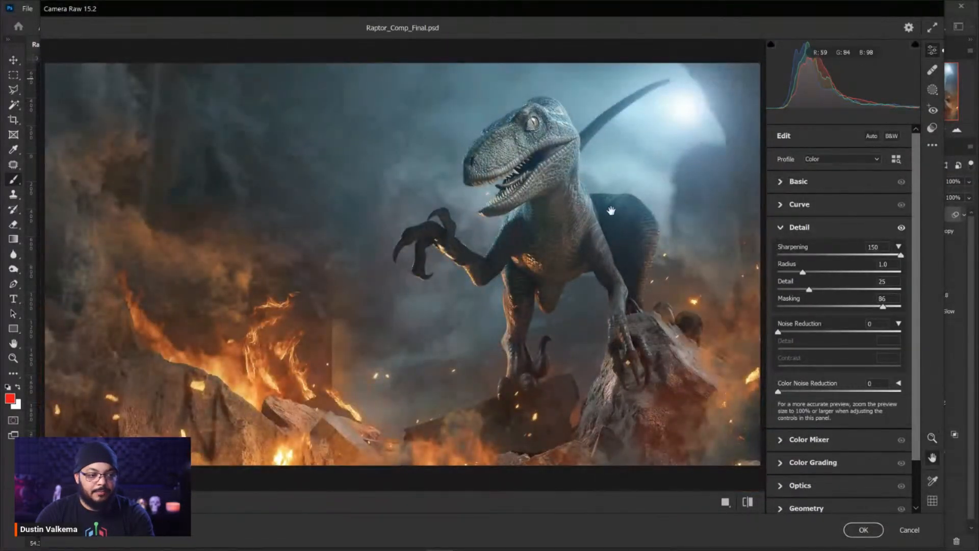
left_click(781, 228)
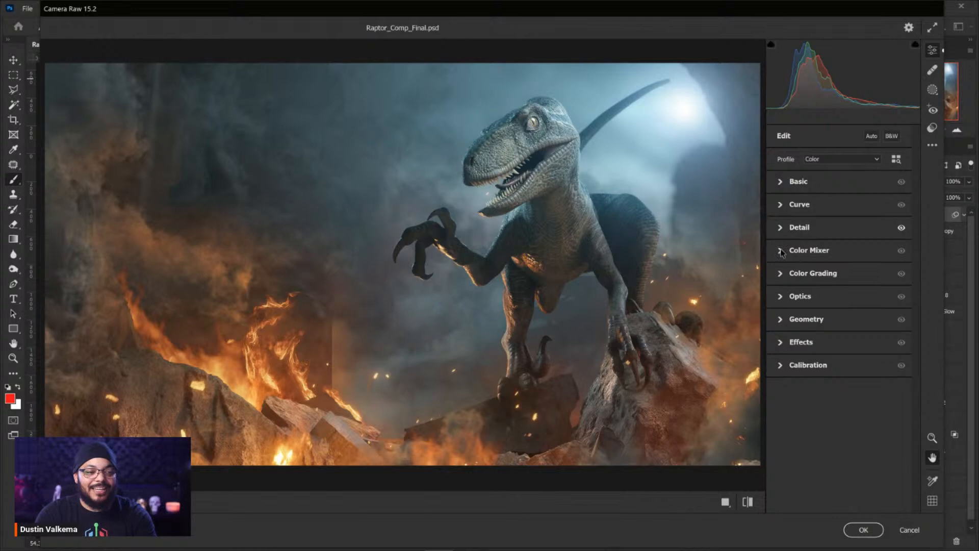
Step: Expand the Color Mixer and try its targeted Saturation adjustment tool on the raptor's body
left_click(781, 251)
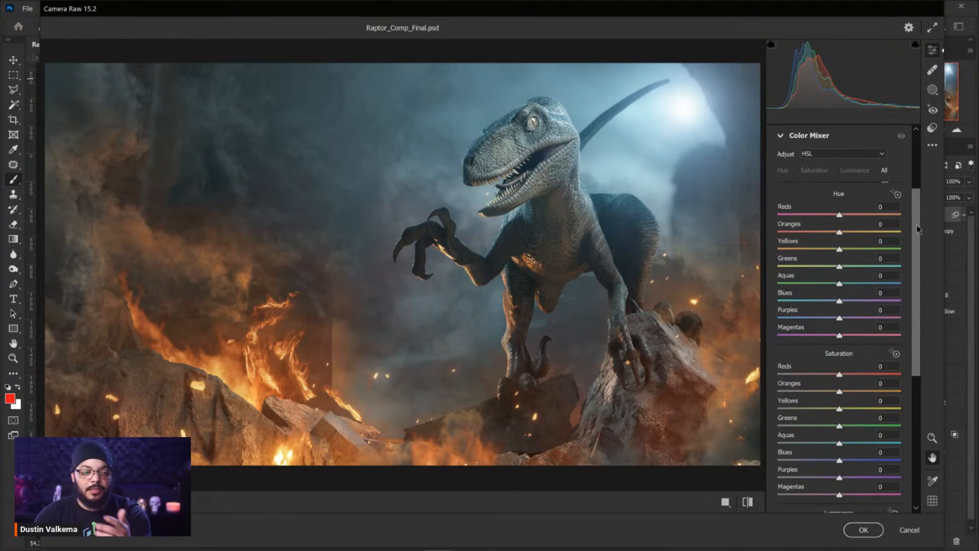
left_click_drag(917, 229, 917, 246)
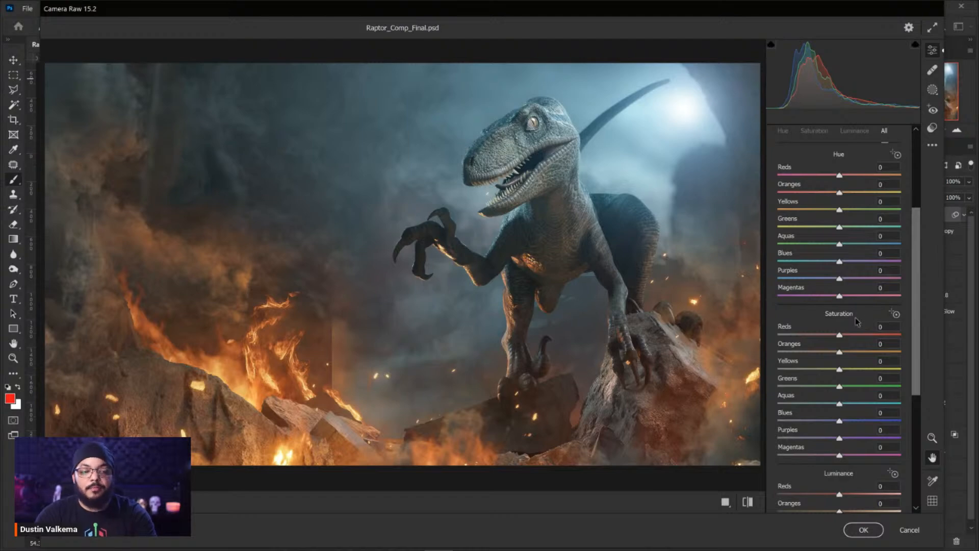
left_click(896, 314)
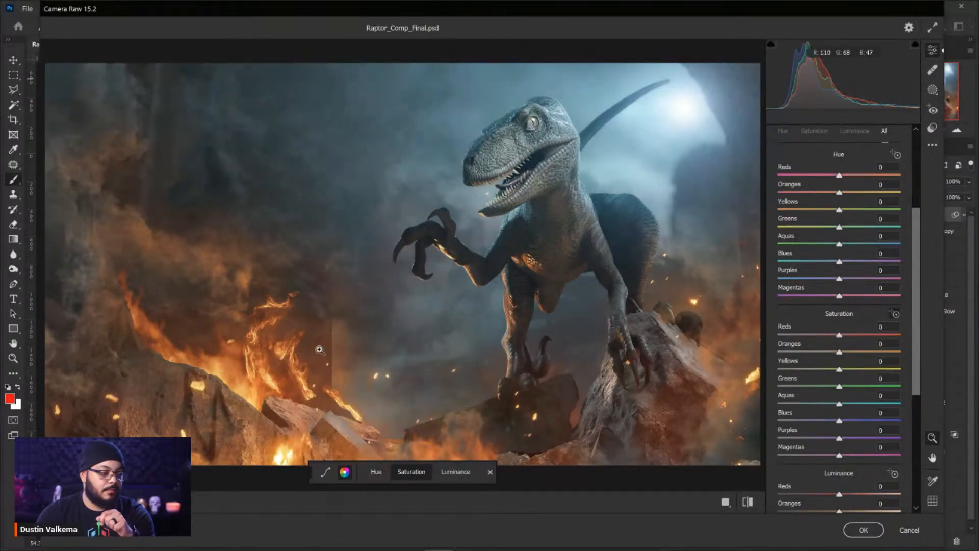
left_click(571, 268)
left_click(578, 273)
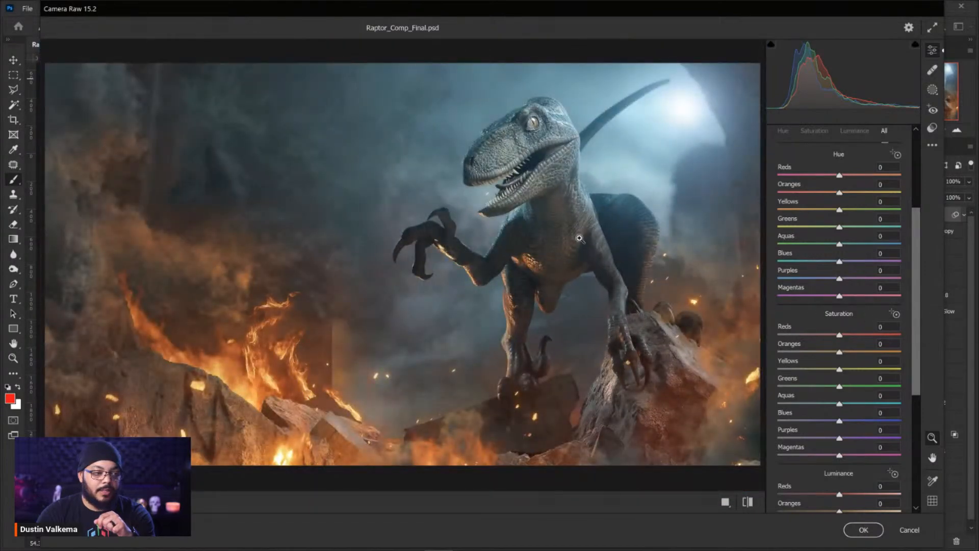
left_click(896, 314)
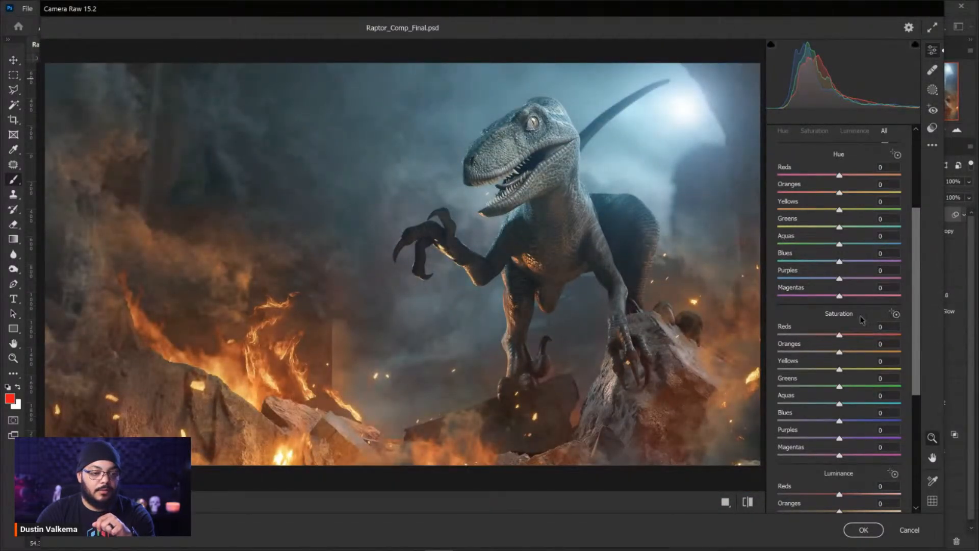
left_click(896, 315)
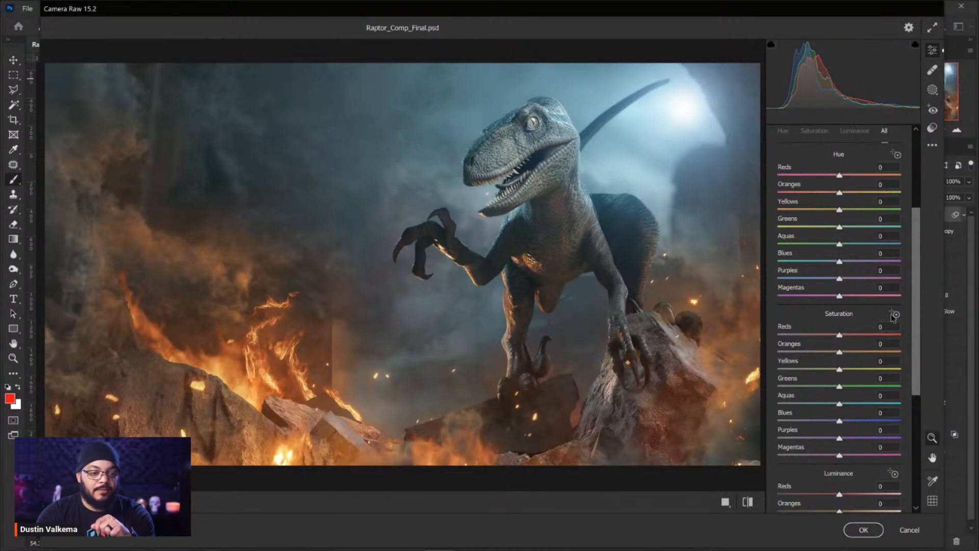
Step: Try raising the Oranges luminance to +27 in the Color Mixer and reset it to 0
scroll(908, 319, "down", 3)
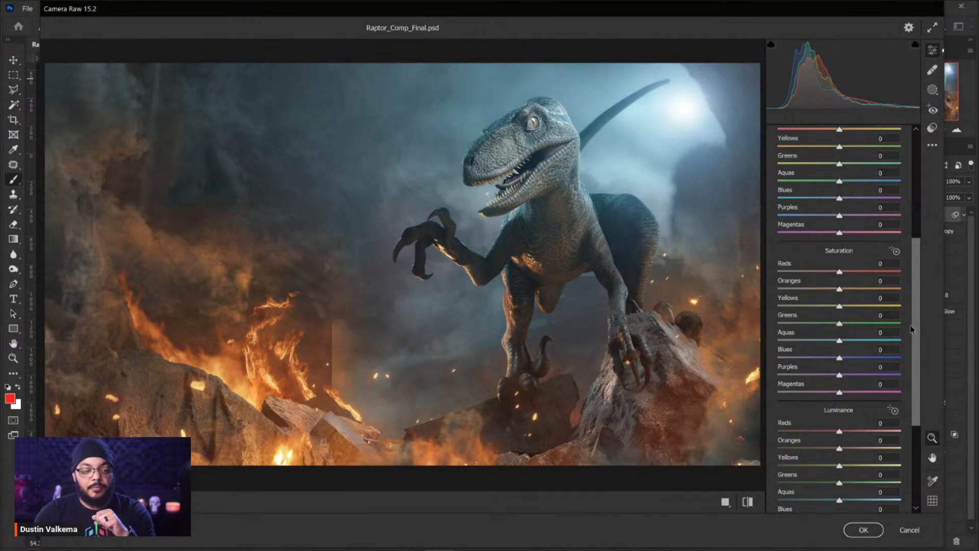
scroll(913, 328, "down", 8)
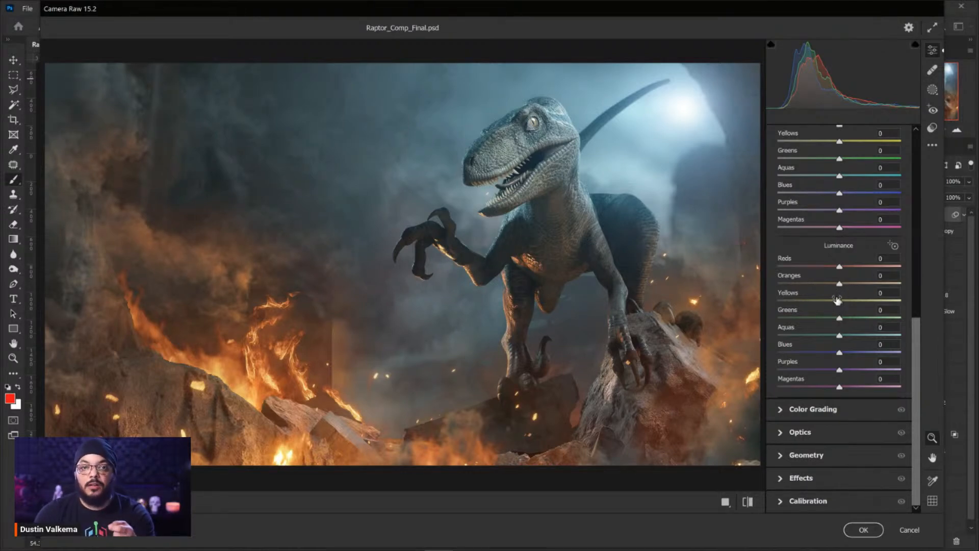
left_click_drag(841, 287, 862, 285)
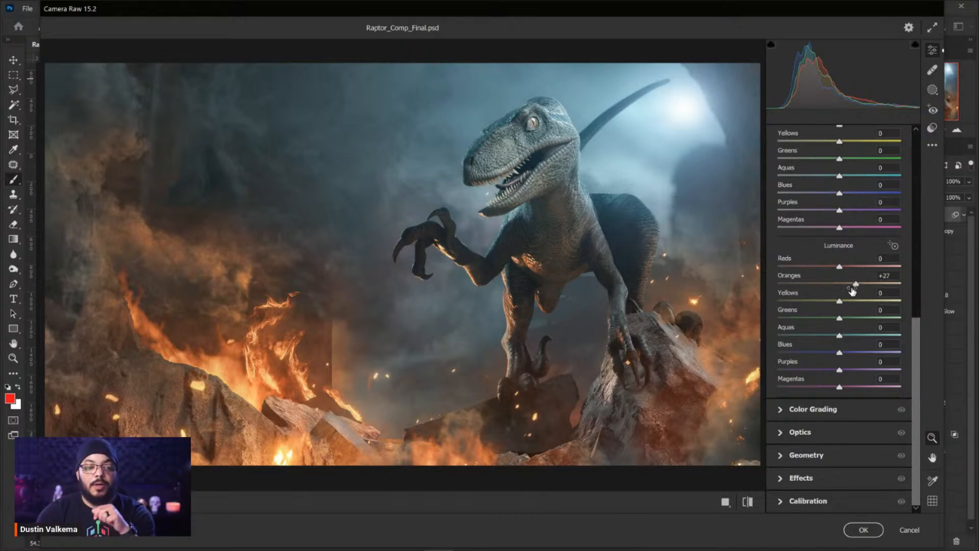
double_click(856, 284)
Step: Look back over the Color Mixer's Saturation and Hue controls, collapse them, and expand the Color Grading adjustments
scroll(825, 270, "up", 4)
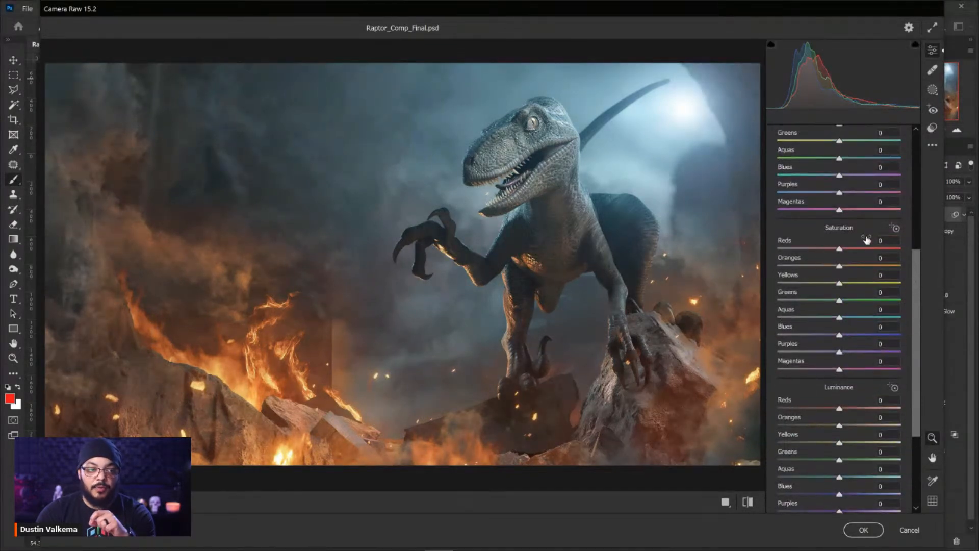
left_click_drag(918, 262, 914, 222)
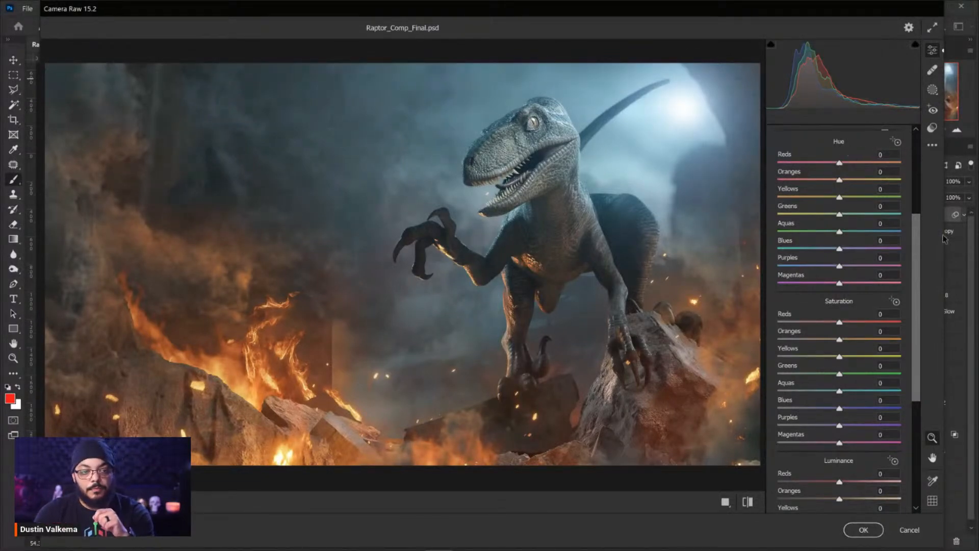
scroll(918, 237, "up", 3)
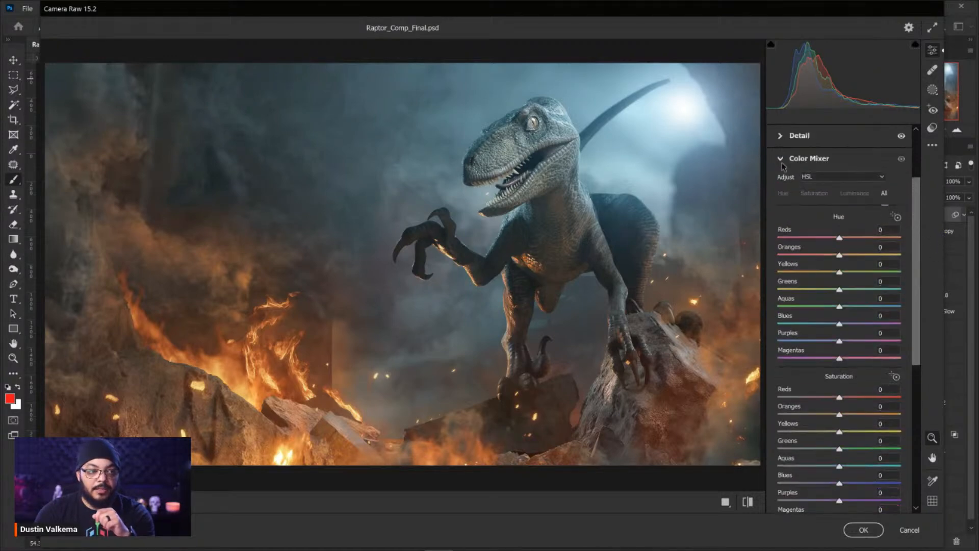
left_click(781, 163)
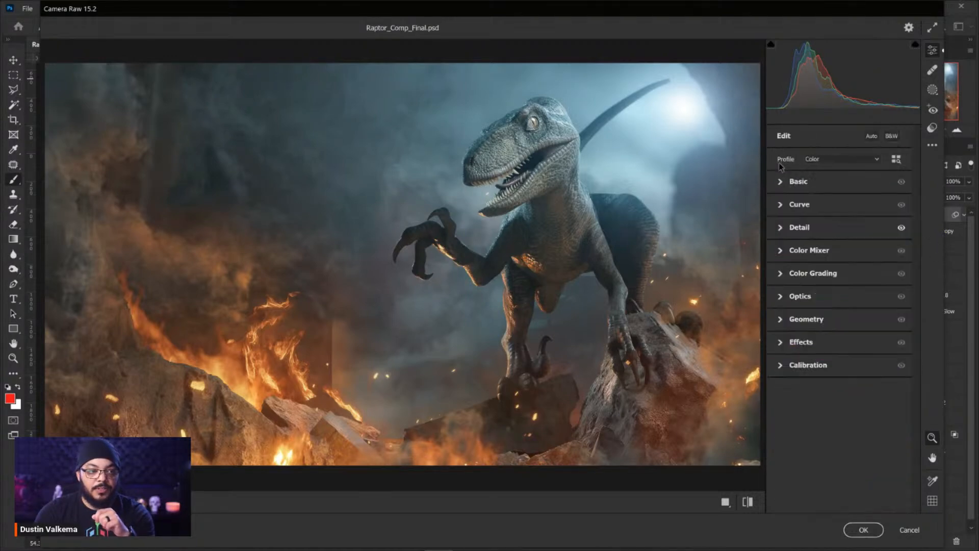
left_click(784, 279)
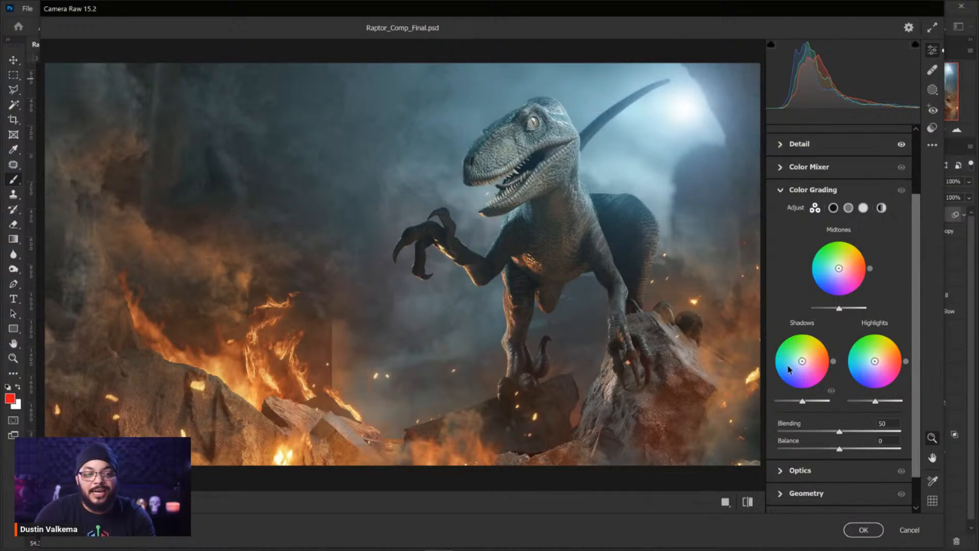
Step: Try tinting the Color Grading shadows blue and the midtones orange (hue 38, saturation 23), with Balance at -1
left_click_drag(803, 361, 791, 368)
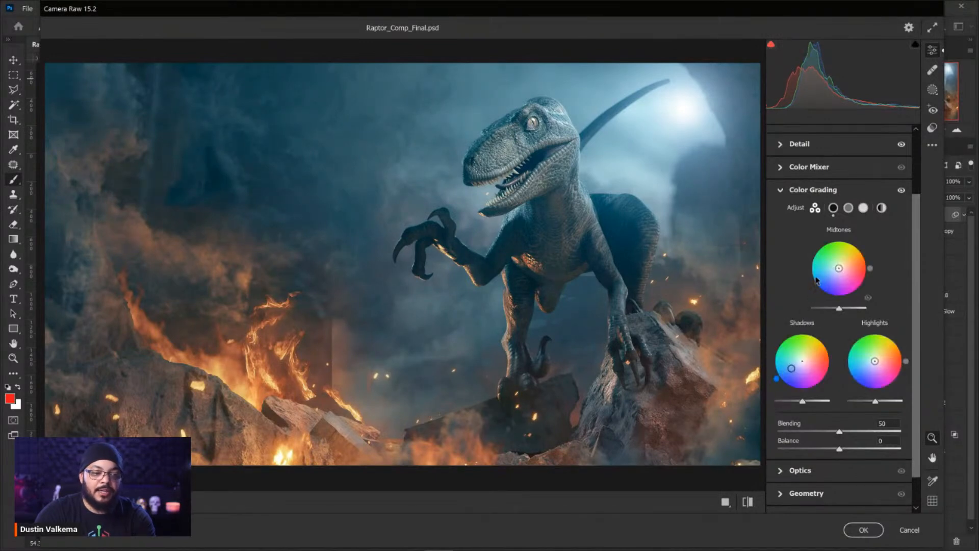
left_click_drag(843, 270, 859, 255)
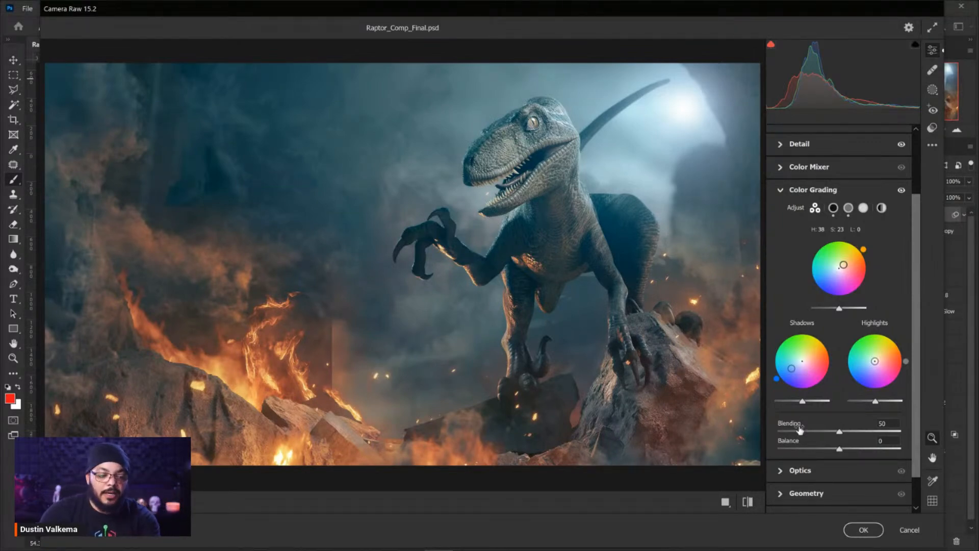
key("alt")
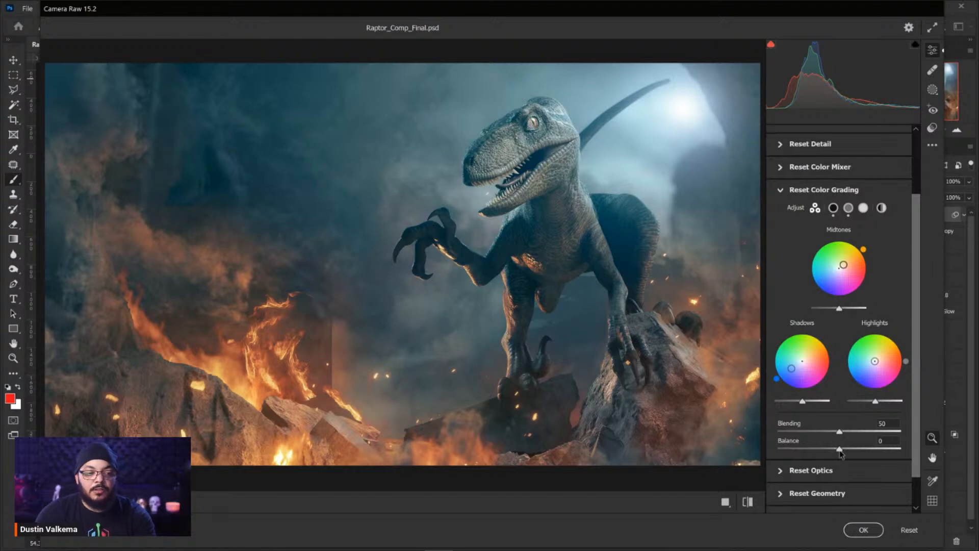
mouse_move(840, 451)
left_mouse_down()
mouse_move(896, 451)
mouse_move(785, 456)
mouse_move(916, 454)
mouse_move(836, 451)
left_mouse_up()
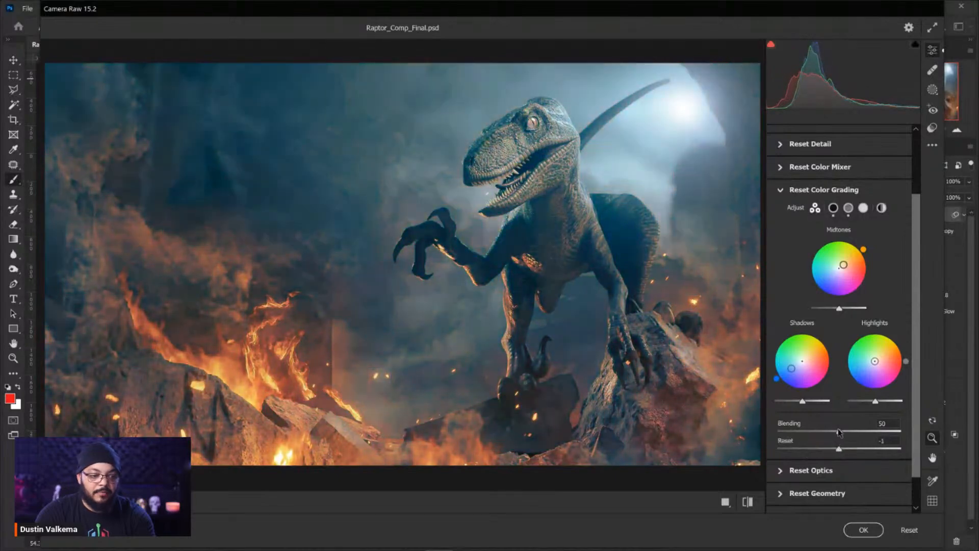
Step: Try shifting the shadows to a deeper blue, the highlights to red (hue 7, saturation 75) and the midtones to green, with Balance at +12
left_click_drag(786, 370, 779, 384)
left_click_drag(877, 363, 896, 356)
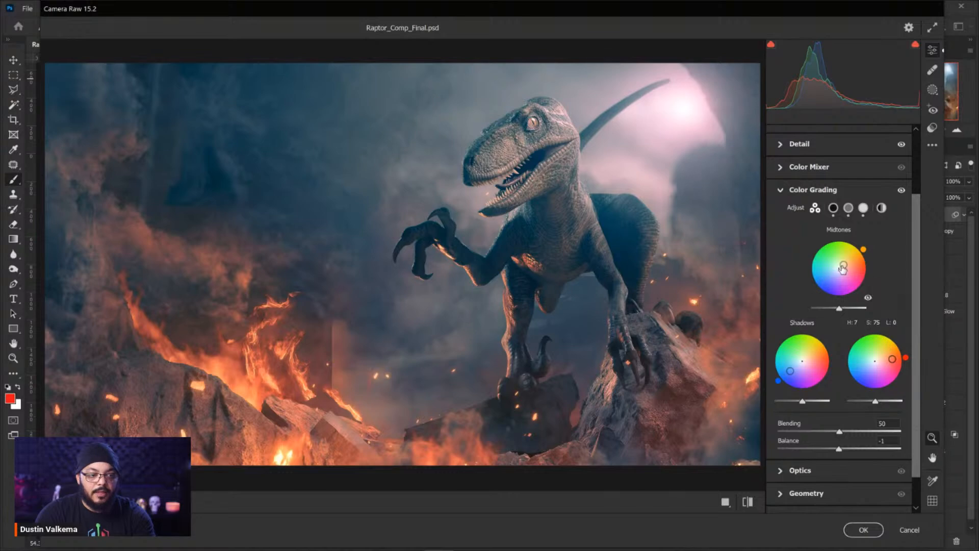
mouse_move(842, 266)
left_mouse_down()
mouse_move(823, 243)
mouse_move(832, 257)
left_mouse_up()
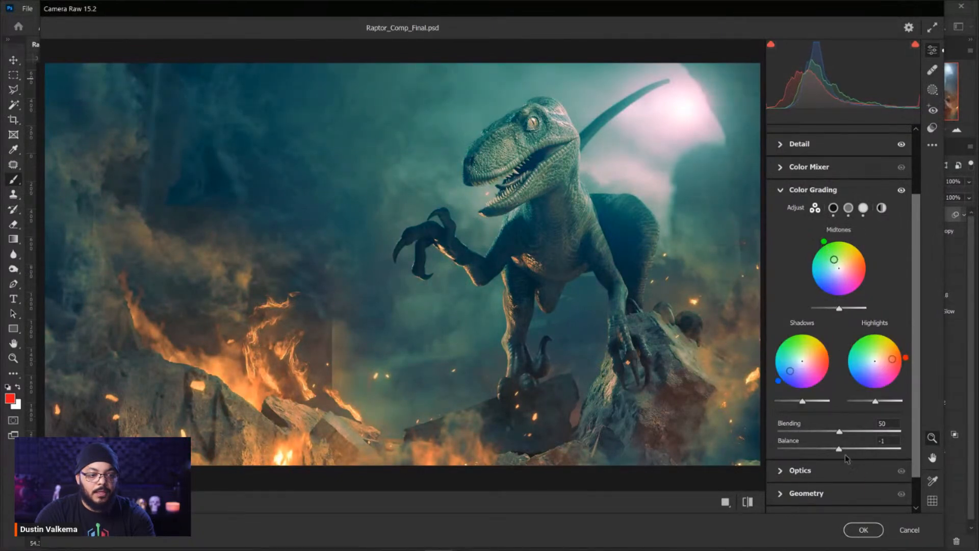
key("alt")
mouse_move(840, 450)
left_mouse_down()
mouse_move(895, 447)
mouse_move(818, 449)
mouse_move(908, 458)
mouse_move(816, 459)
mouse_move(899, 448)
mouse_move(829, 450)
mouse_move(871, 454)
mouse_move(847, 452)
left_mouse_up()
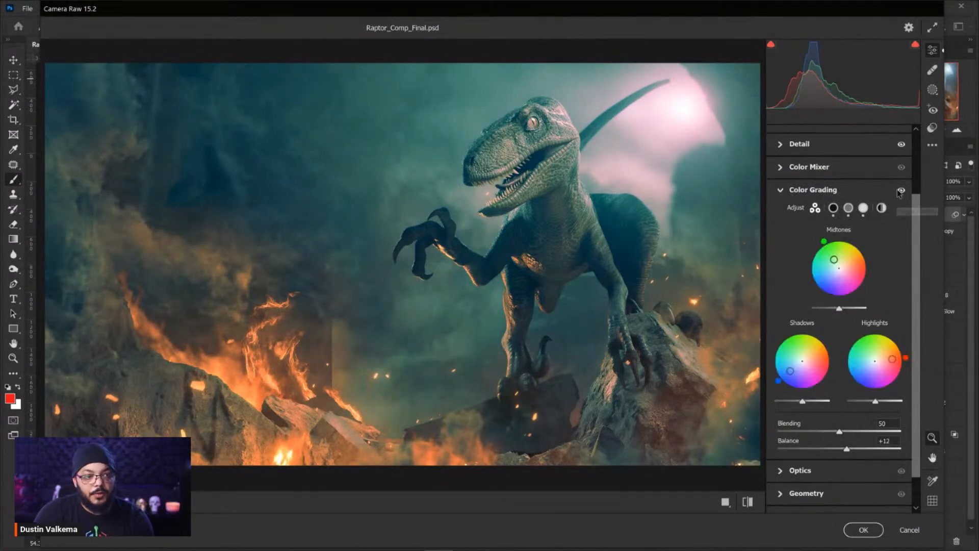
Step: Reset the midtones, shadows and highlights tints and return Balance to 0, leaving the Color Grading adjustments collapsed
double_click(834, 259)
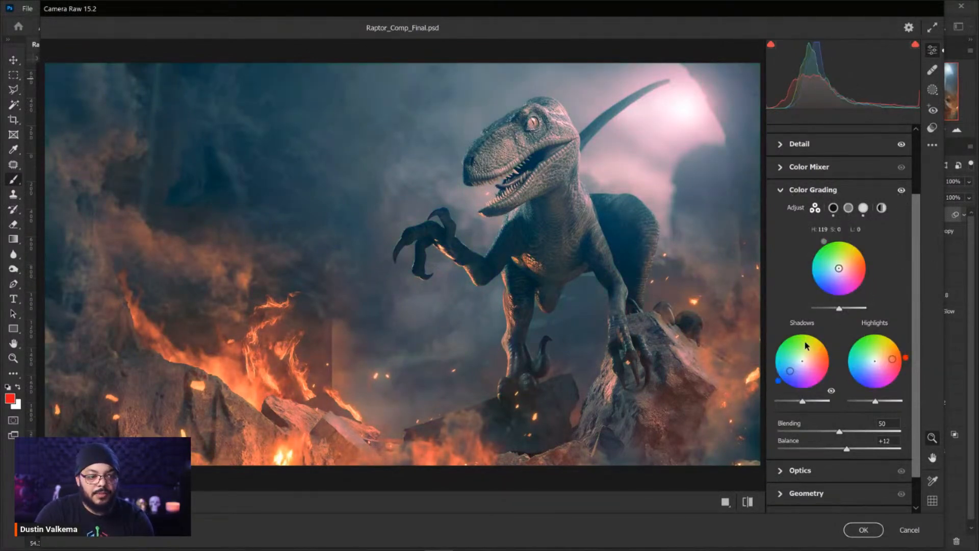
double_click(790, 371)
double_click(892, 362)
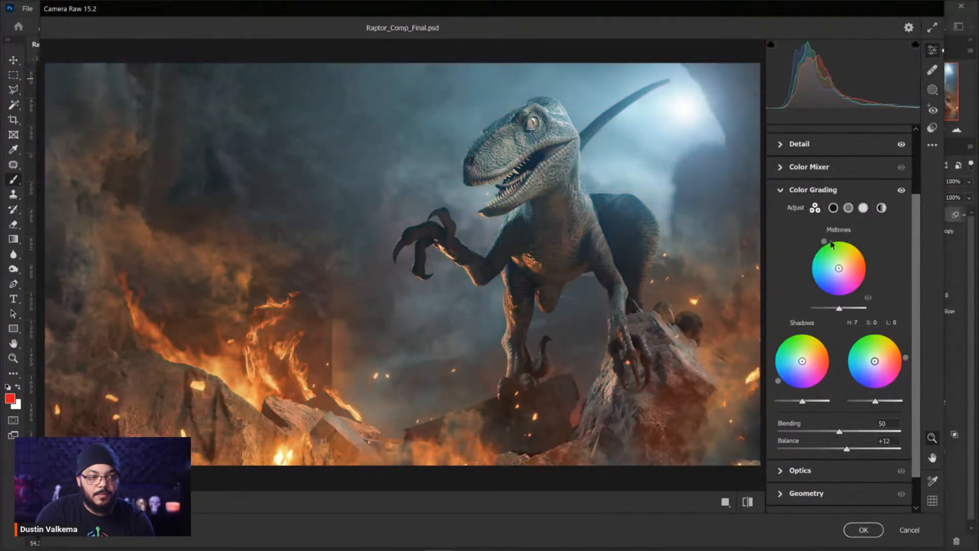
left_click(788, 194)
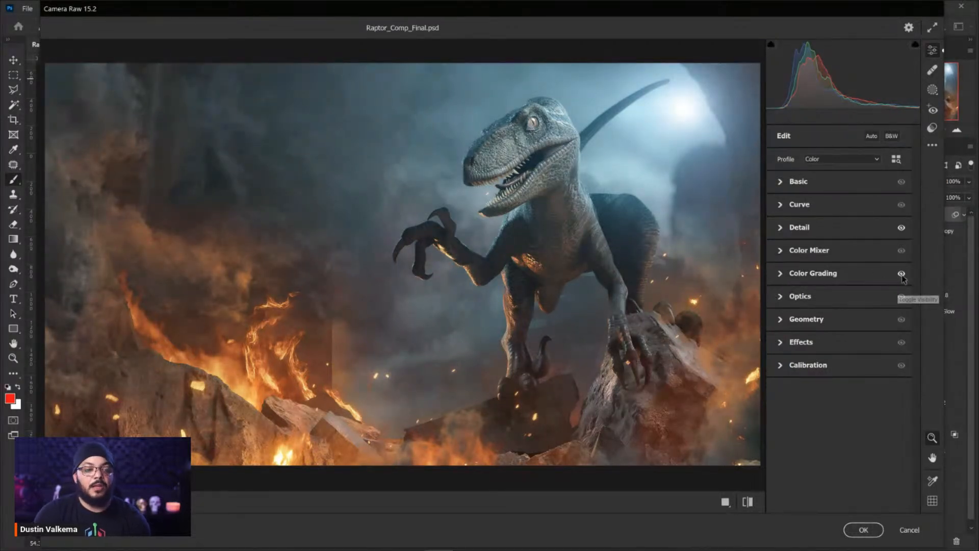
left_click(782, 275)
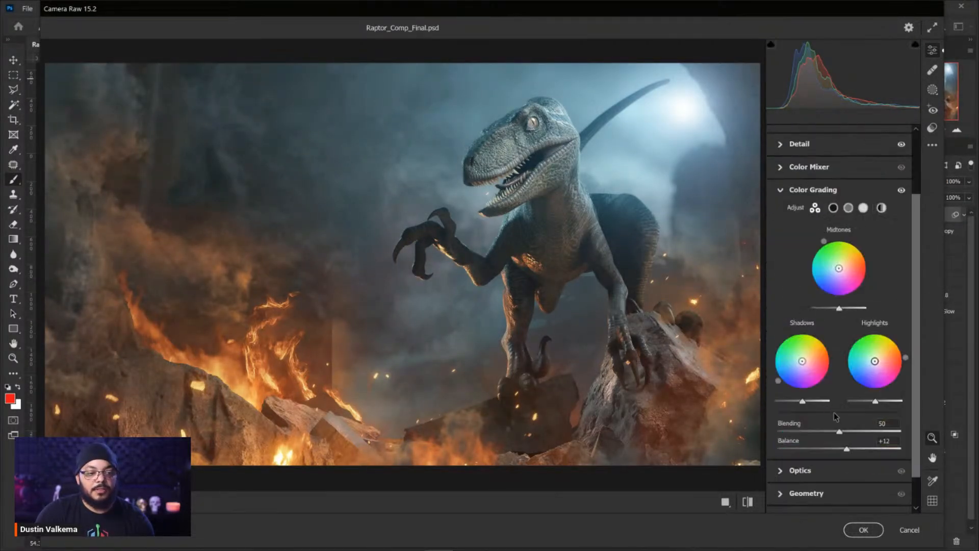
double_click(847, 449)
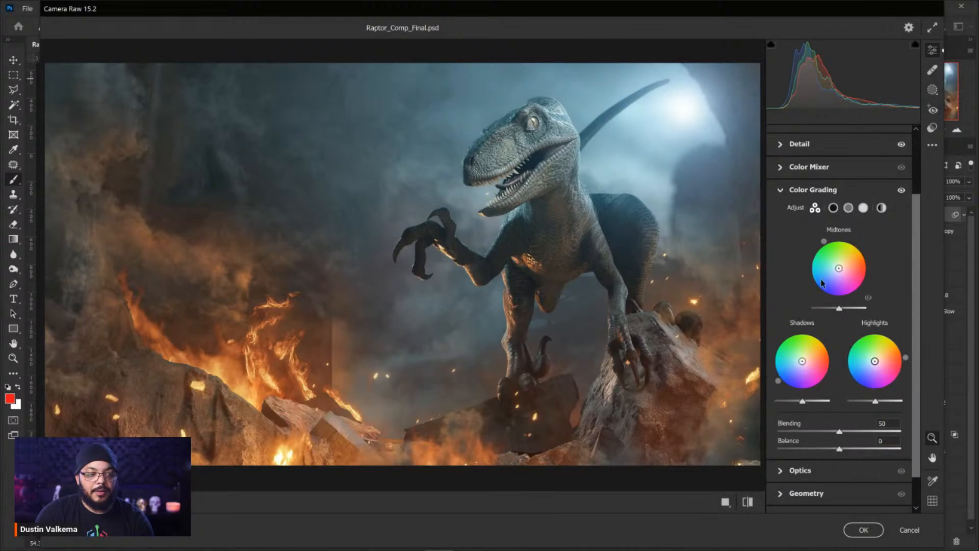
left_click(782, 190)
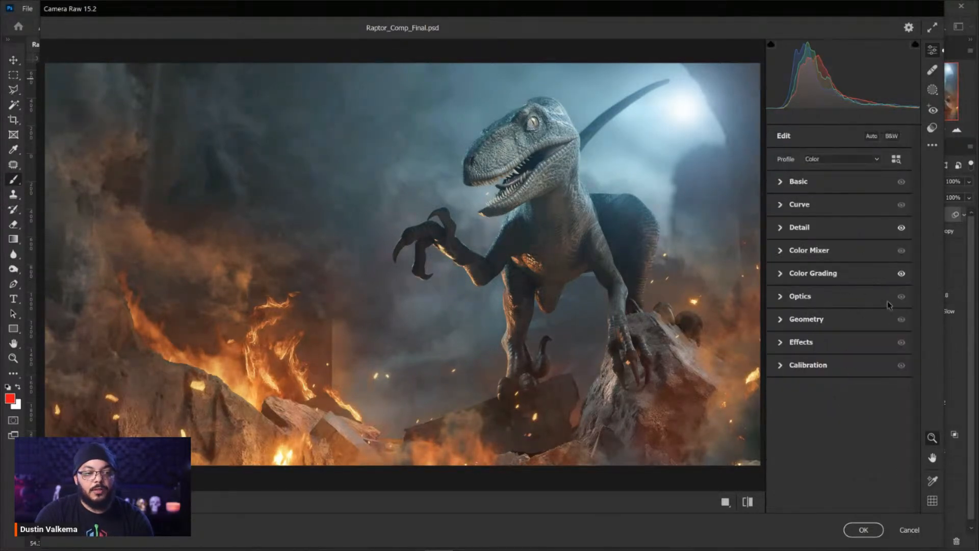
Step: Try the Optics Distortion and Vignette adjustments, pushing Vignette to +100 and exploring its Midpoint, and reset them to 0
left_click(781, 300)
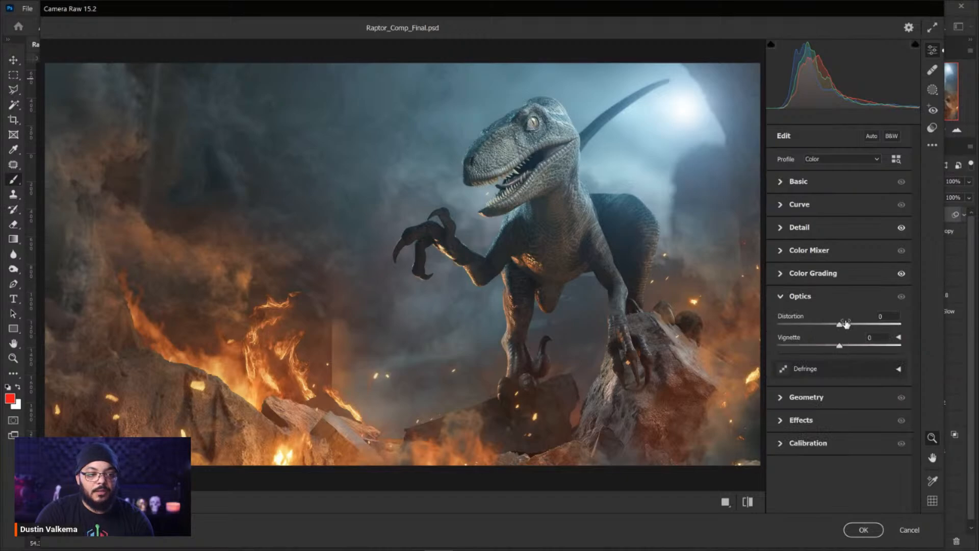
mouse_move(839, 327)
left_mouse_down()
mouse_move(882, 327)
mouse_move(831, 327)
mouse_move(888, 326)
mouse_move(840, 328)
left_mouse_up()
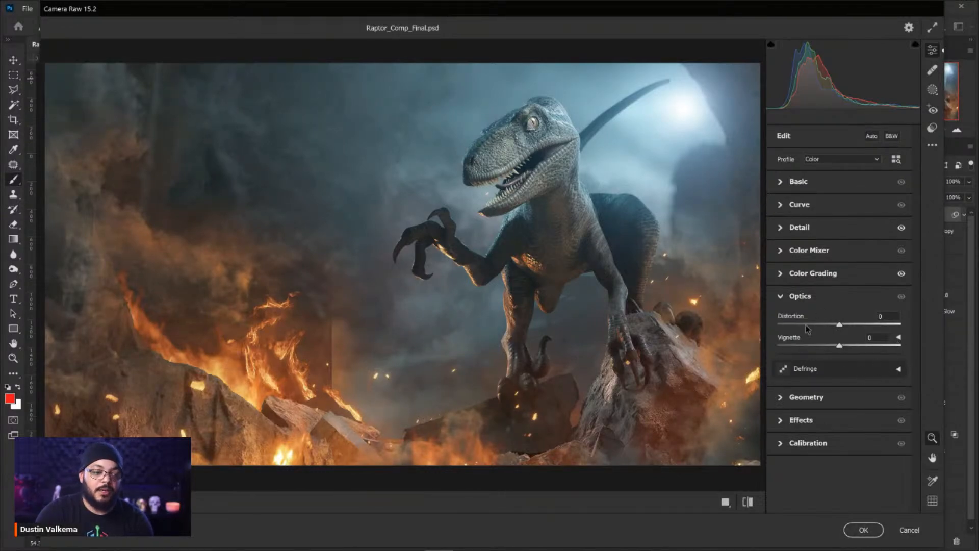
left_click_drag(840, 346, 971, 352)
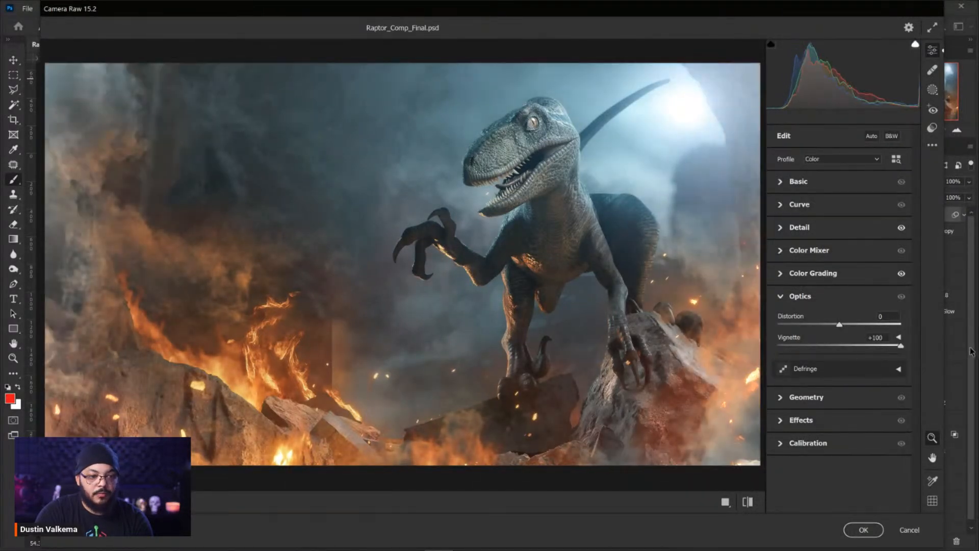
left_click_drag(901, 346, 840, 347)
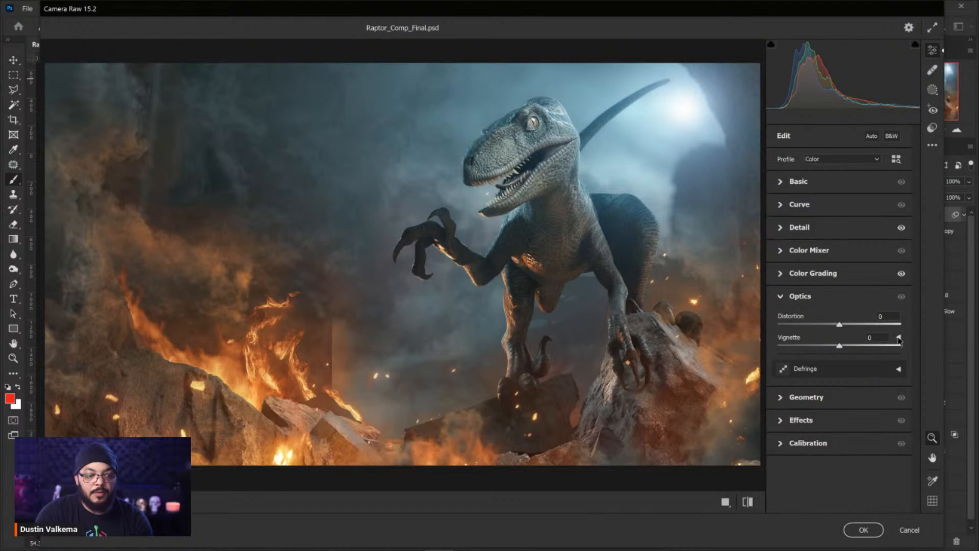
left_click(899, 338)
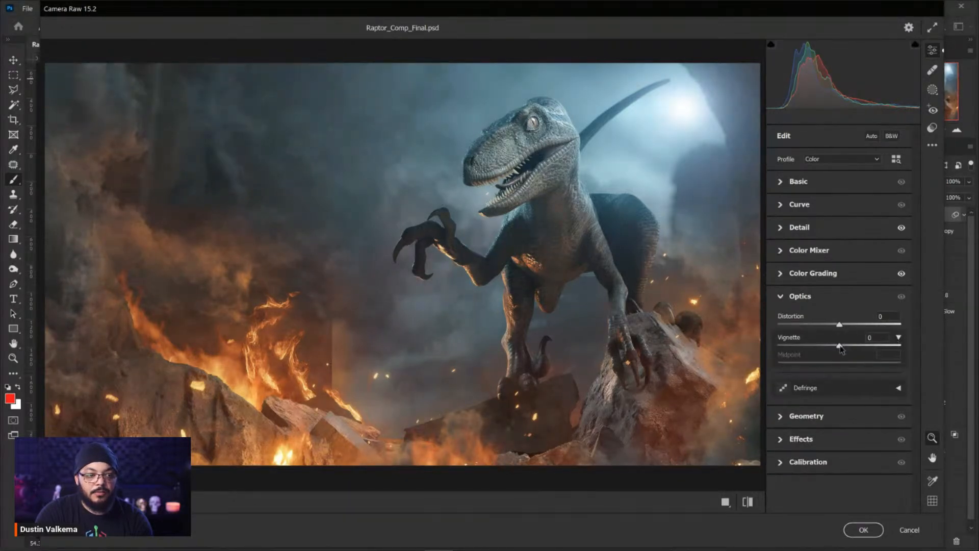
left_click_drag(838, 347, 940, 367)
mouse_move(816, 368)
left_mouse_down()
mouse_move(873, 362)
mouse_move(796, 365)
mouse_move(830, 363)
left_mouse_up()
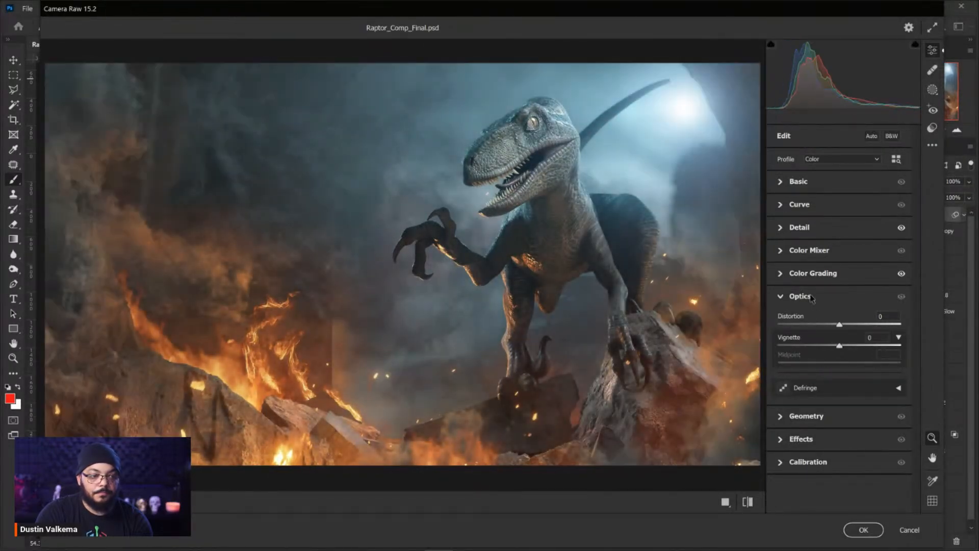
left_click(791, 297)
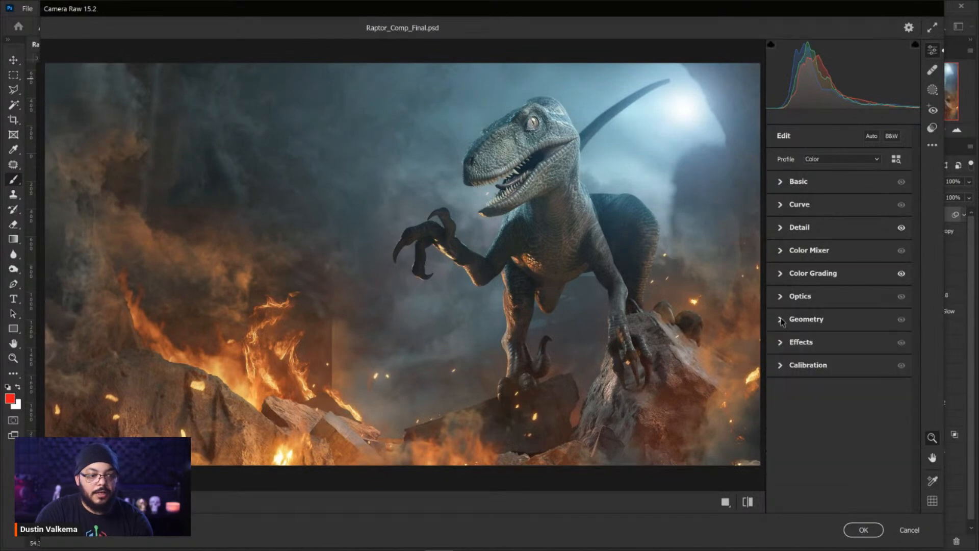
Step: Look over the Geometry adjustments and try film grain in Effects with Grain at 100 and Size at 22
left_click(794, 321)
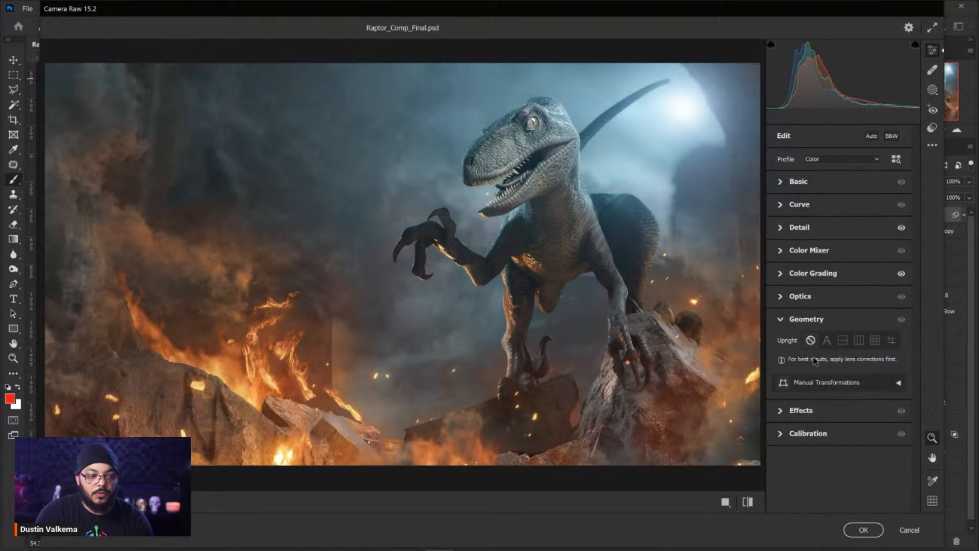
left_click(787, 323)
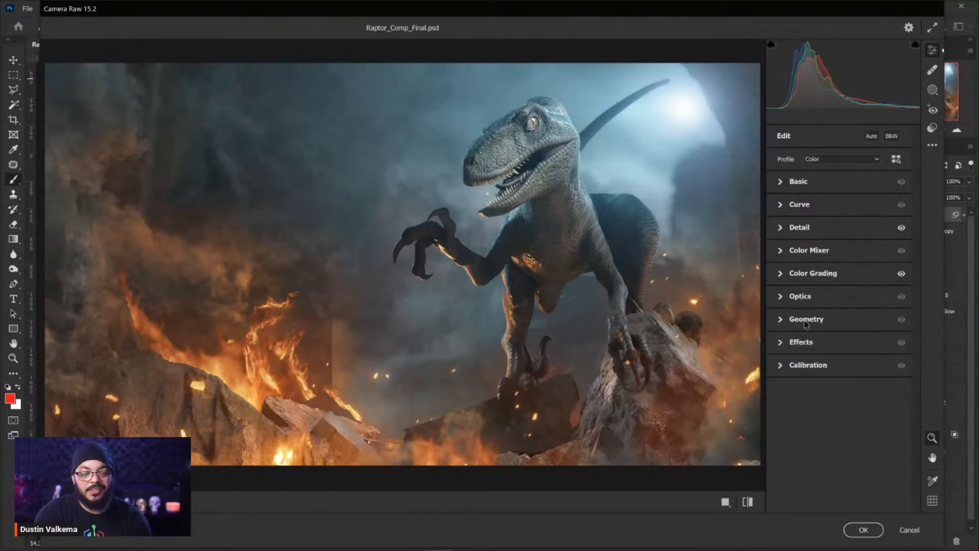
left_click(782, 345)
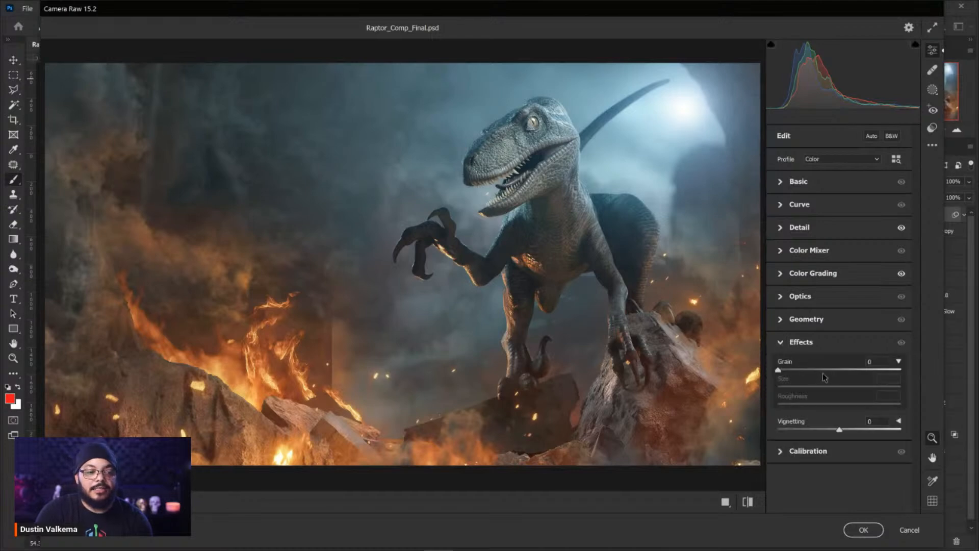
left_click_drag(780, 371, 959, 365)
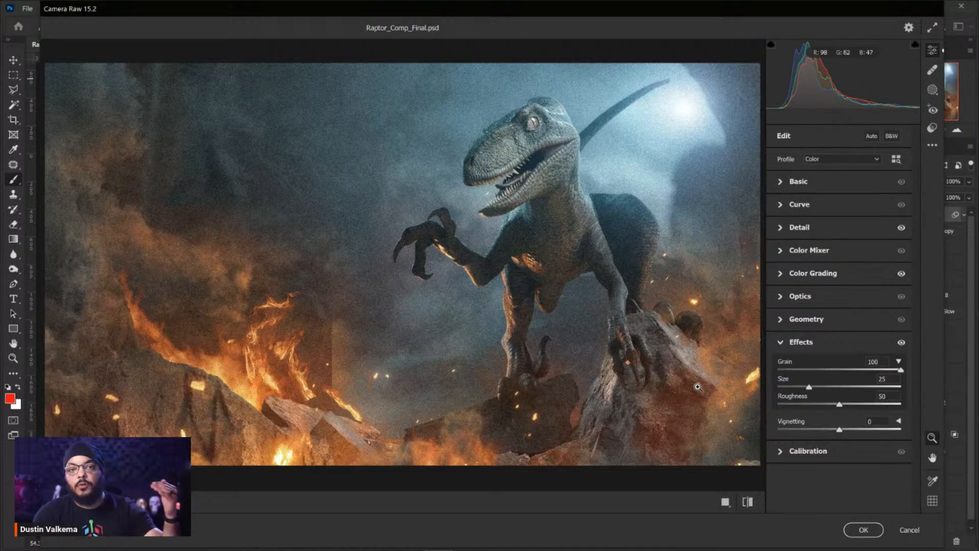
left_click_drag(810, 388, 805, 388)
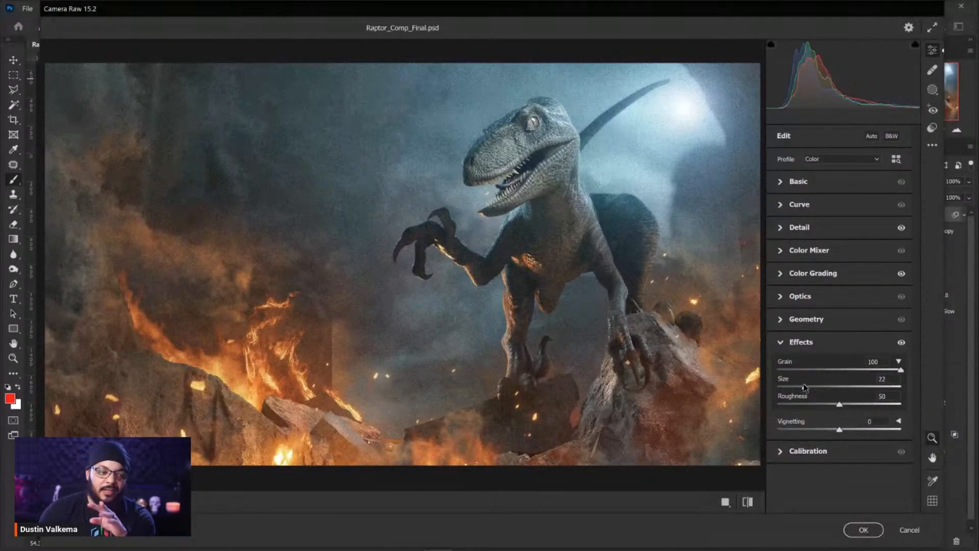
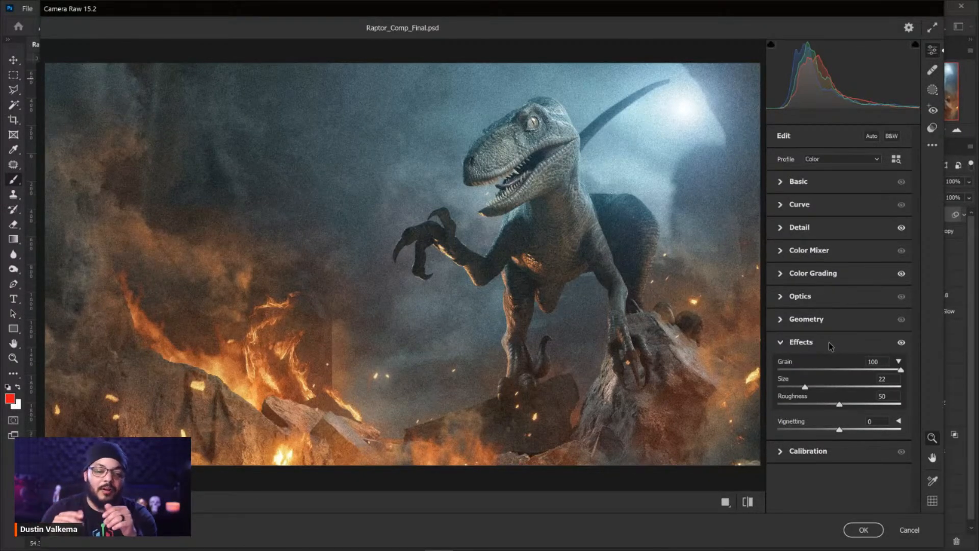
left_click(784, 346)
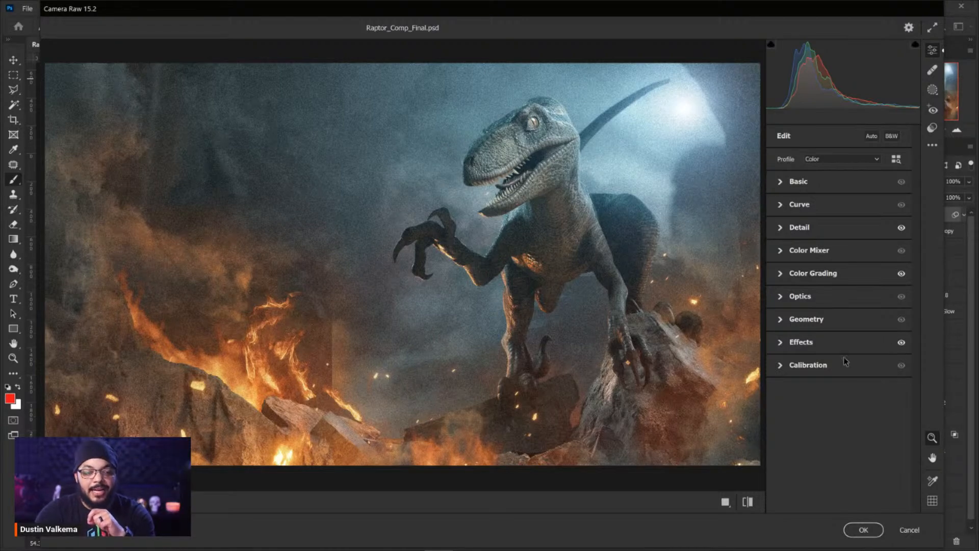
Step: Look over the Calibration adjustments and their available process versions, keeping Version 5 (Current)
left_click(784, 365)
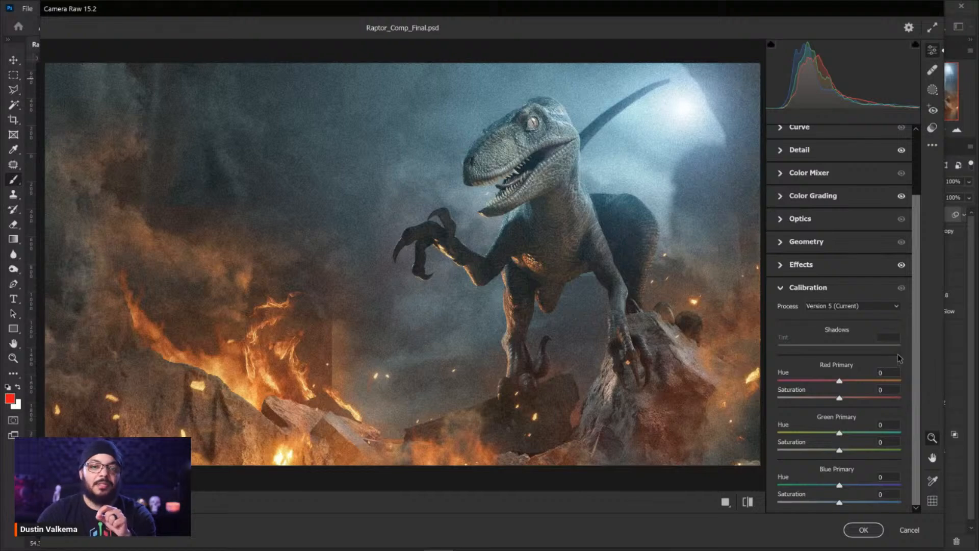
left_click(867, 306)
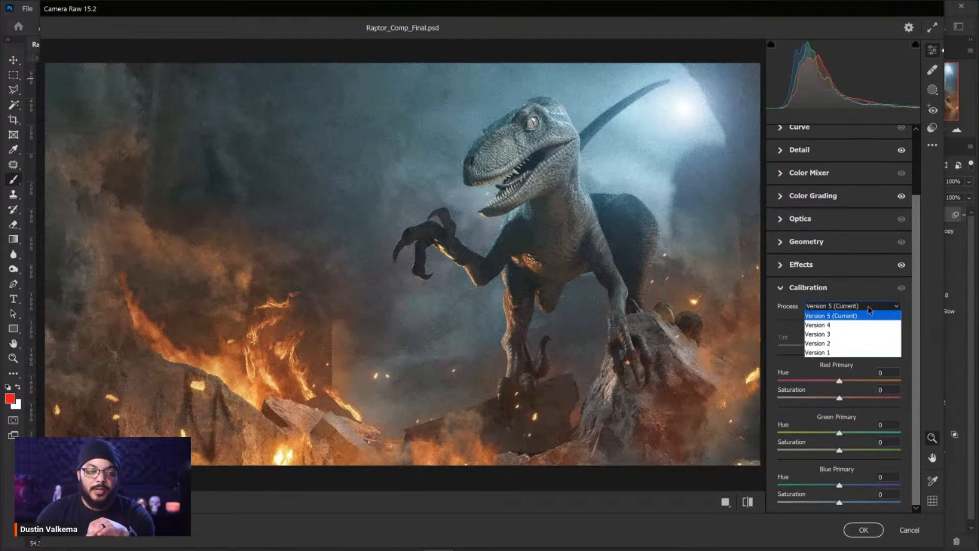
left_click(792, 299)
left_click(779, 288)
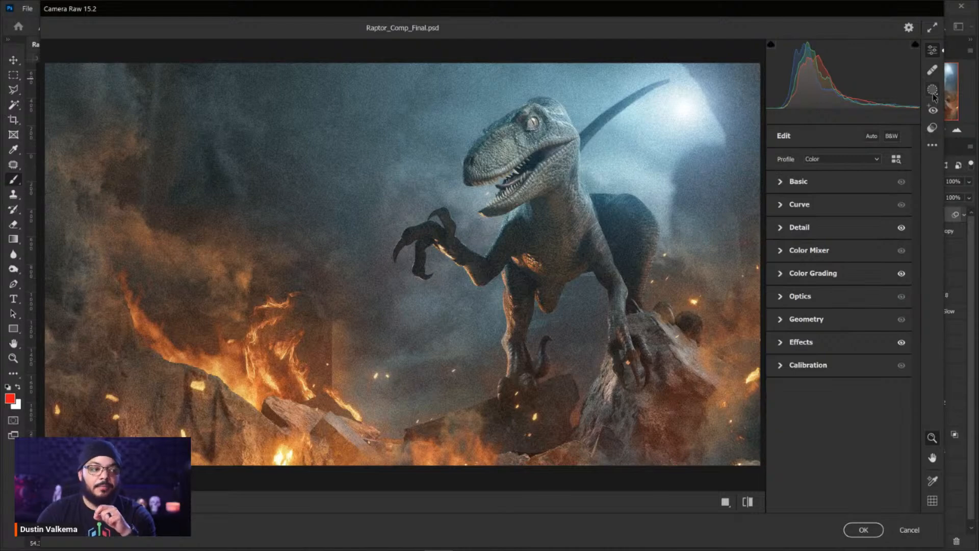
Step: Reset the Grain amount to 0 in the Effects adjustments and collapse them
left_click(782, 348)
double_click(901, 370)
left_click(781, 346)
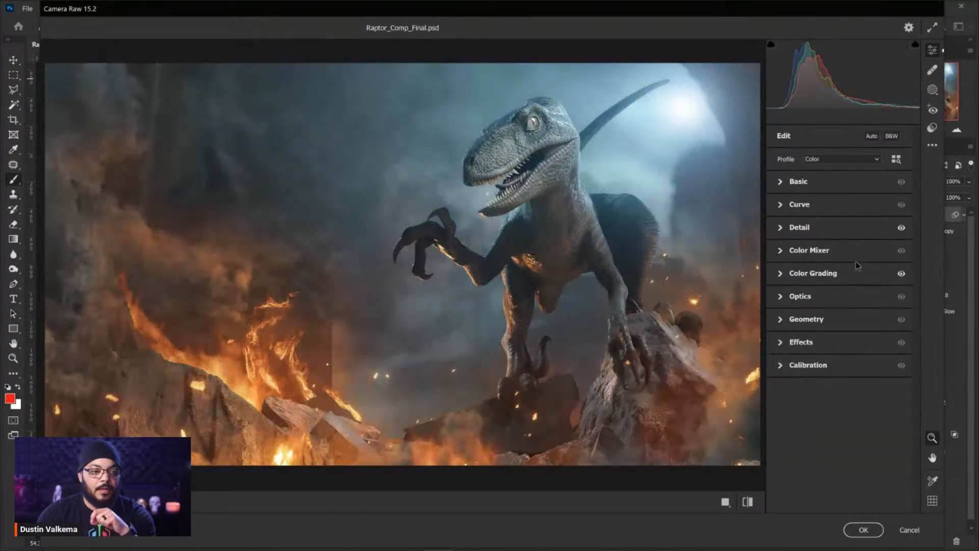
Step: Create a Subject mask of the raptor and inspect its overlay edges up close around the jaw, neck and arm
left_click(932, 92)
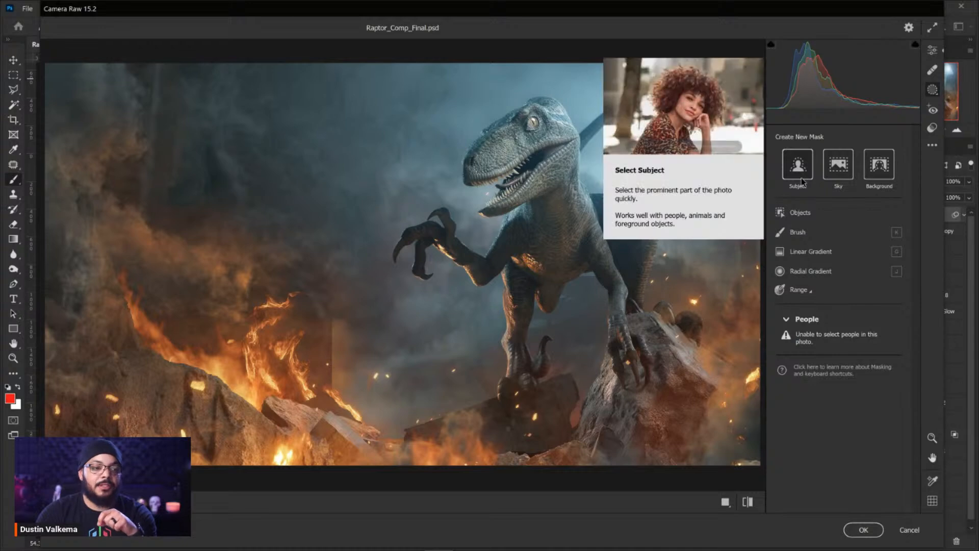
left_click(801, 213)
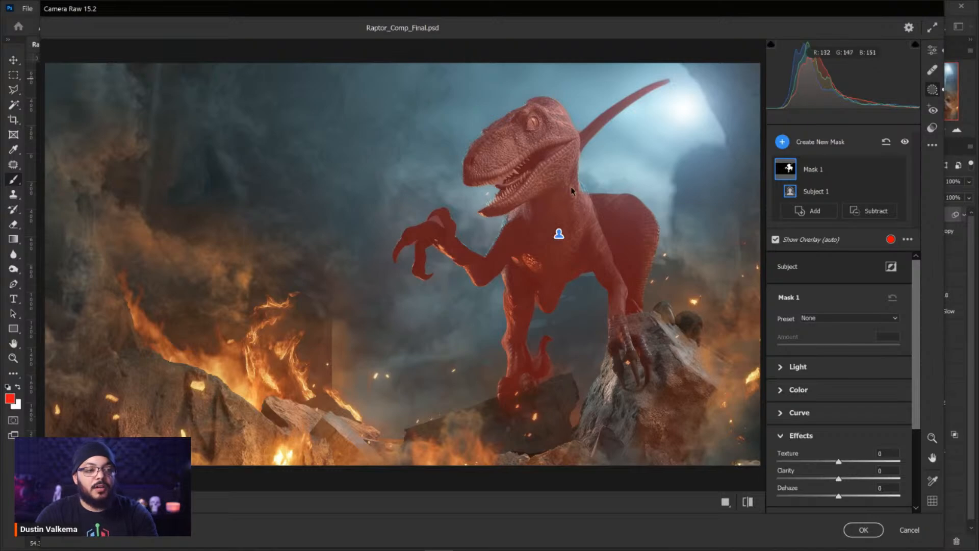
key("ctrl+space")
left_click_drag(584, 187, 656, 167)
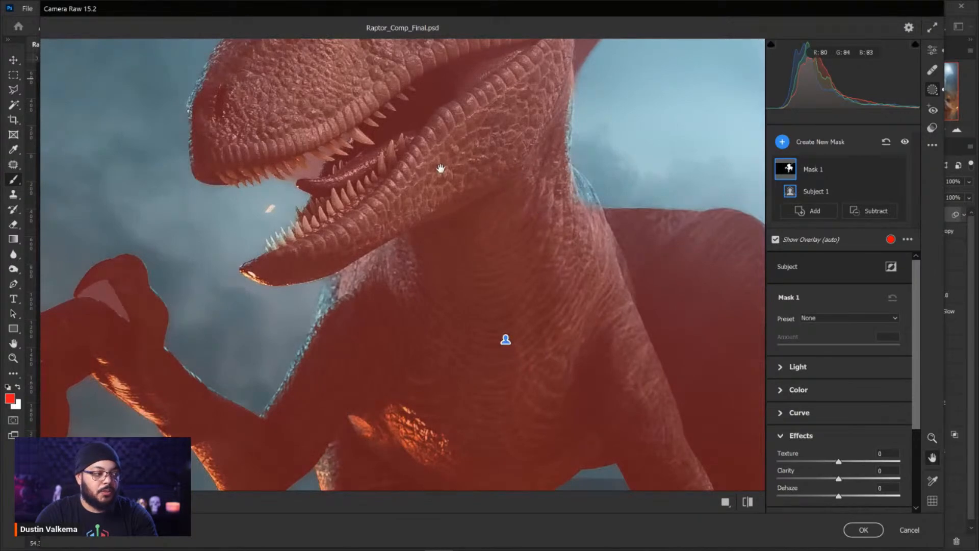
left_click_drag(315, 164, 361, 288)
mouse_move(434, 179)
left_mouse_down()
mouse_move(420, 179)
mouse_move(427, 188)
left_mouse_up()
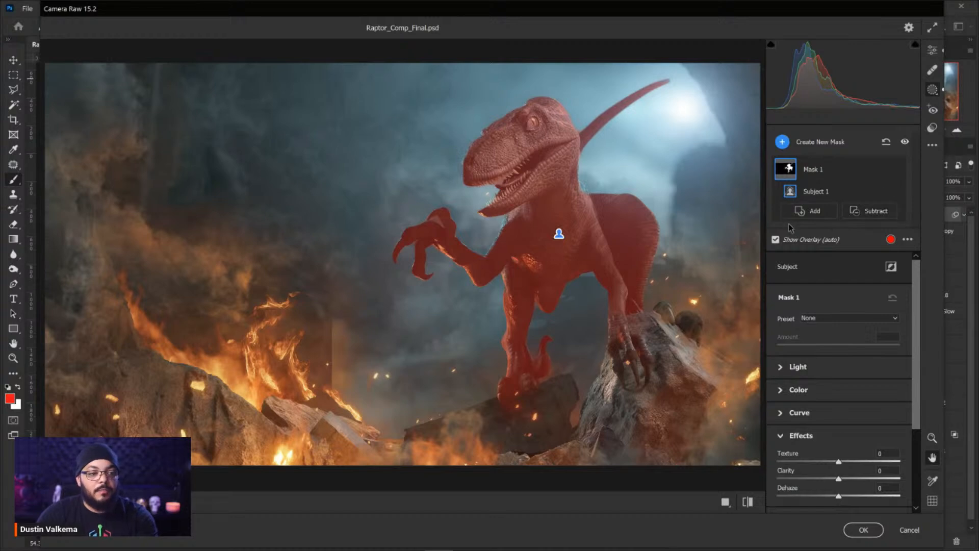
Step: Hide the mask overlay and set Clarity to +31 for the raptor's Subject mask
left_click(776, 240)
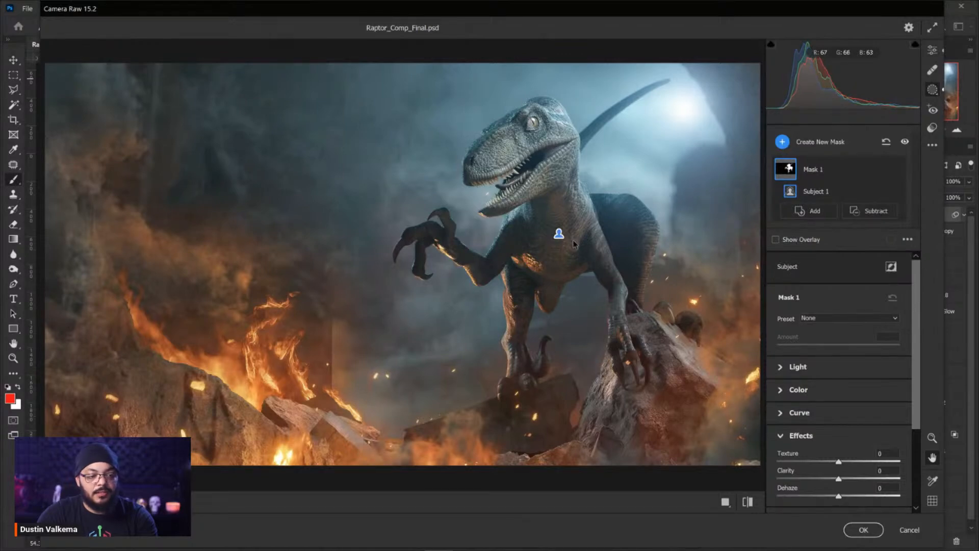
left_click_drag(916, 282, 916, 343)
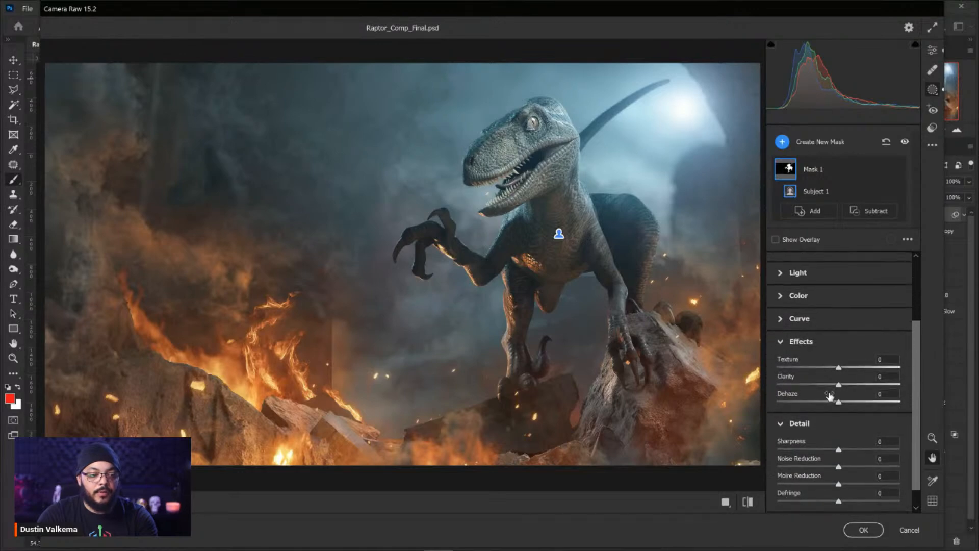
left_click_drag(839, 385, 859, 387)
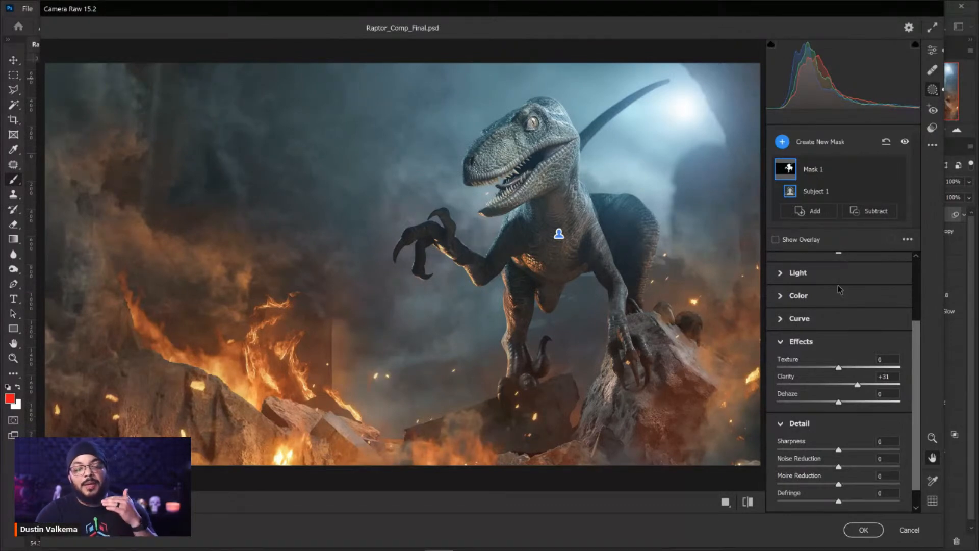
Step: Add a new Brush component to the raptor's mask and set the brush Size to 19
left_click(813, 211)
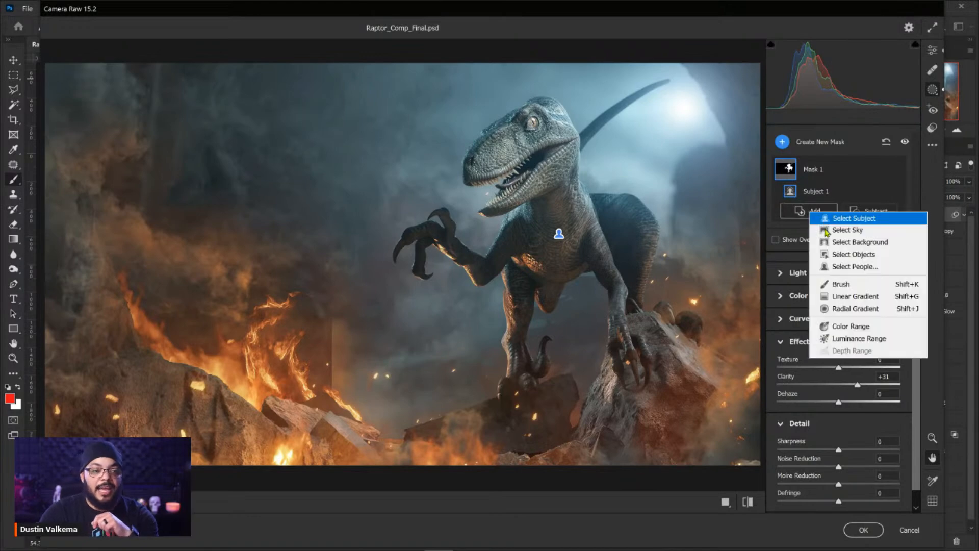
left_click(837, 284)
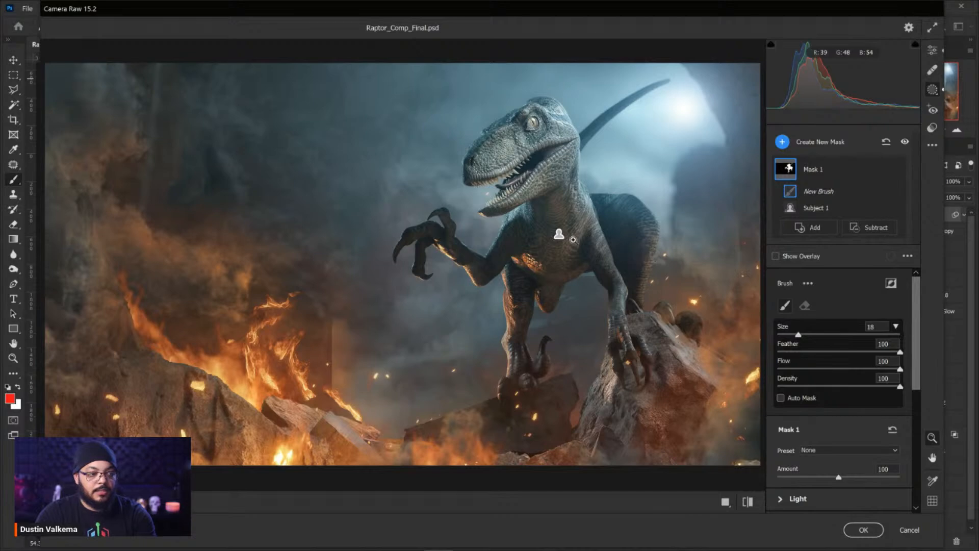
left_click(561, 240)
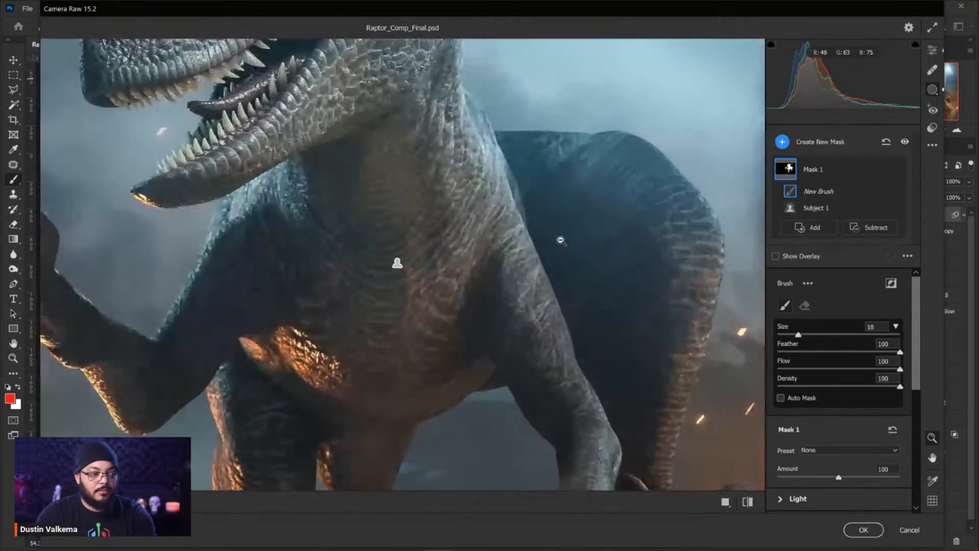
left_click(561, 240)
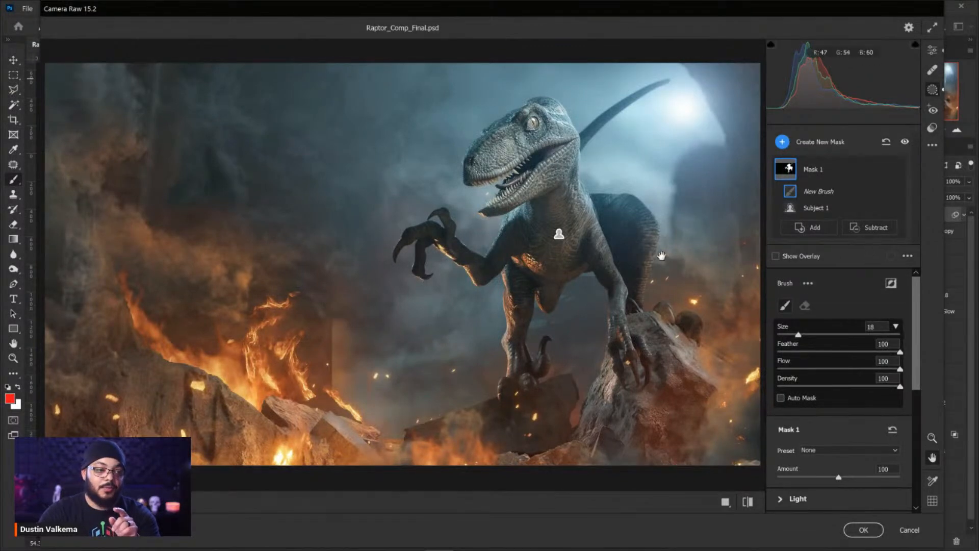
left_click_drag(799, 334, 799, 335)
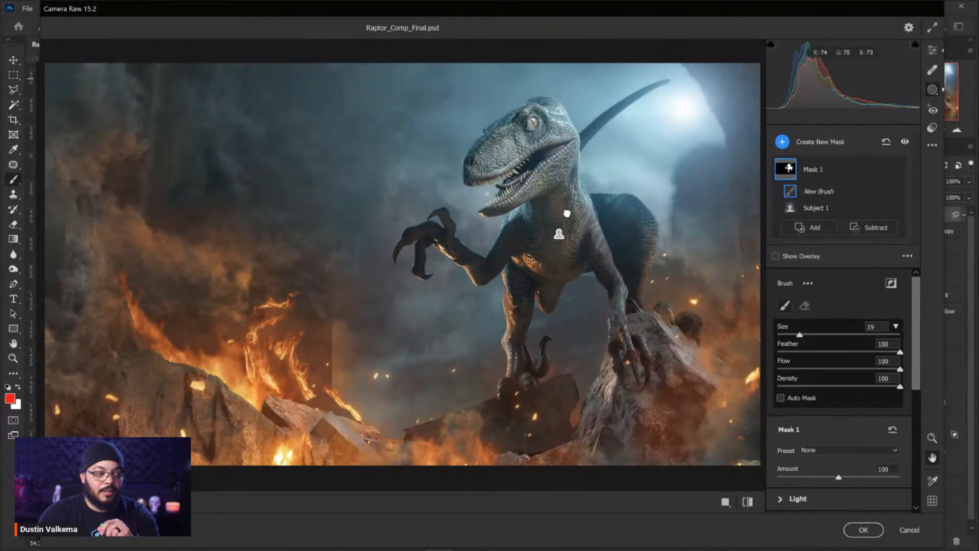
left_click_drag(567, 213, 574, 221)
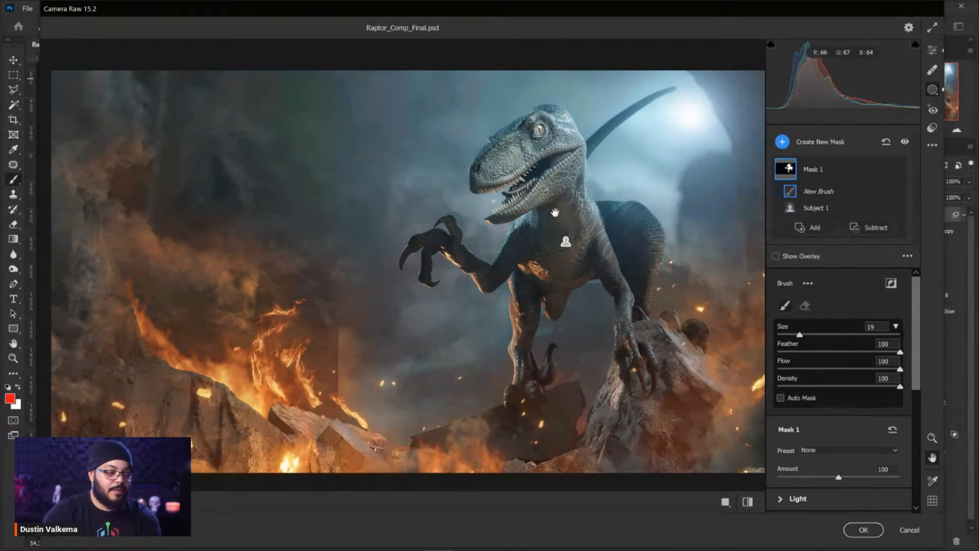
left_click_drag(572, 210, 557, 189)
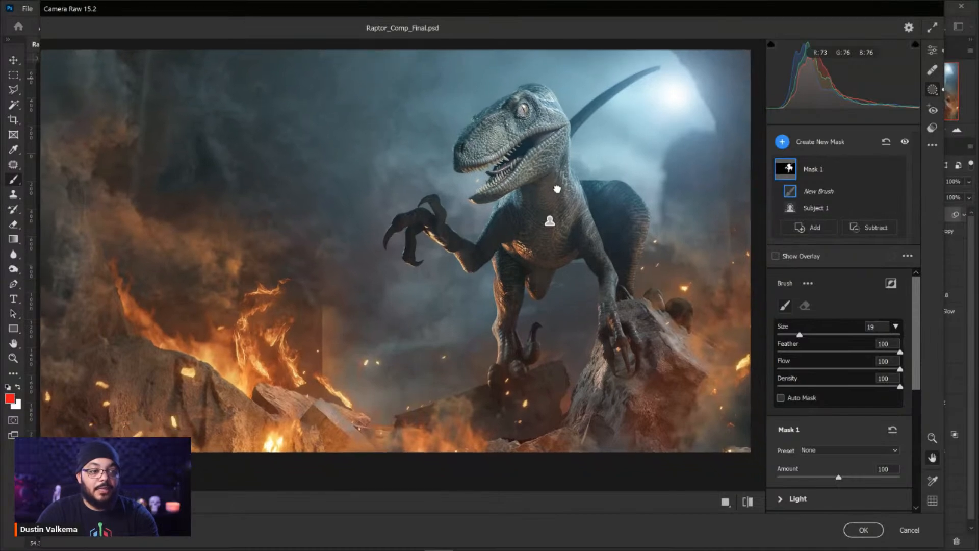
left_click_drag(640, 247, 671, 225)
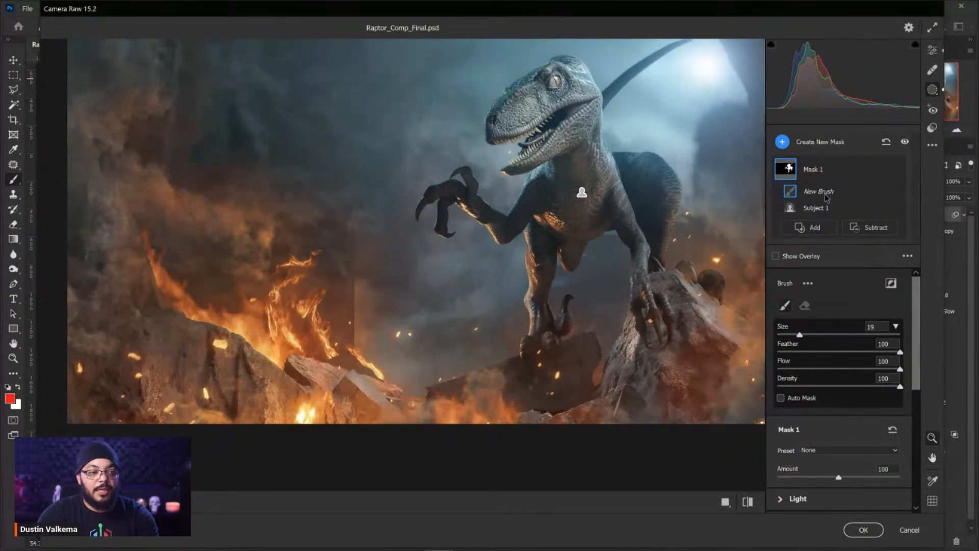
left_click(789, 258)
left_click(805, 260)
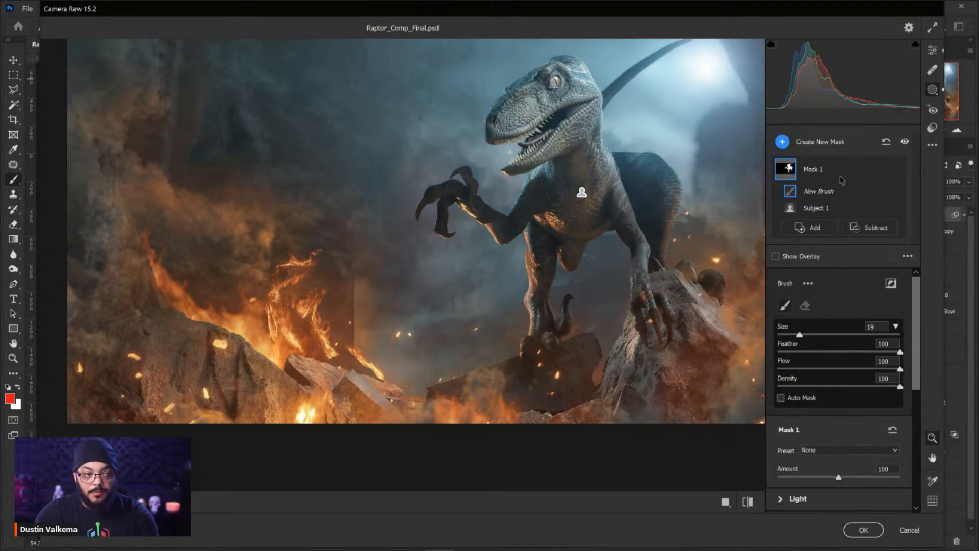
Step: Add a Linear Gradient to Mask 1, running from the image's lower edge up to the raptor's raised arm, and level it horizontally
left_click(816, 225)
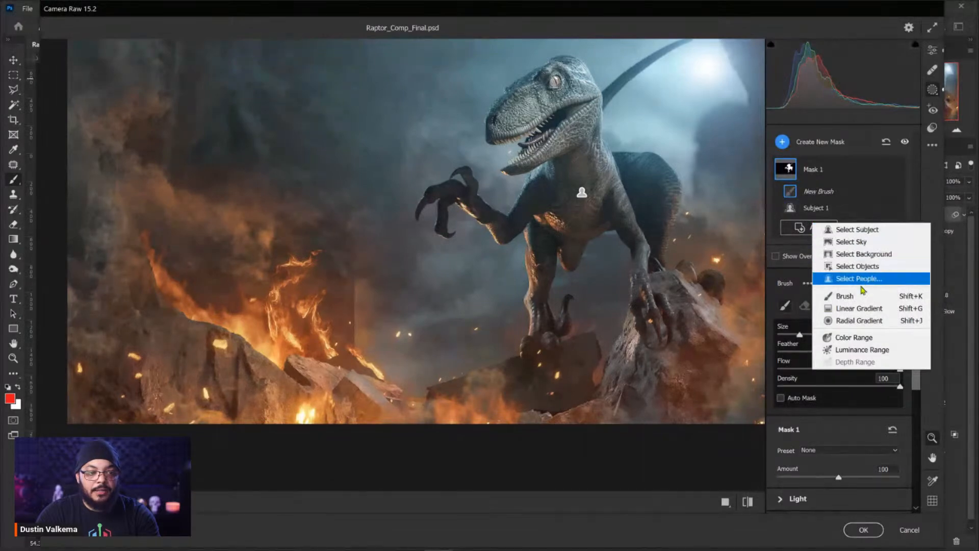
left_click(853, 311)
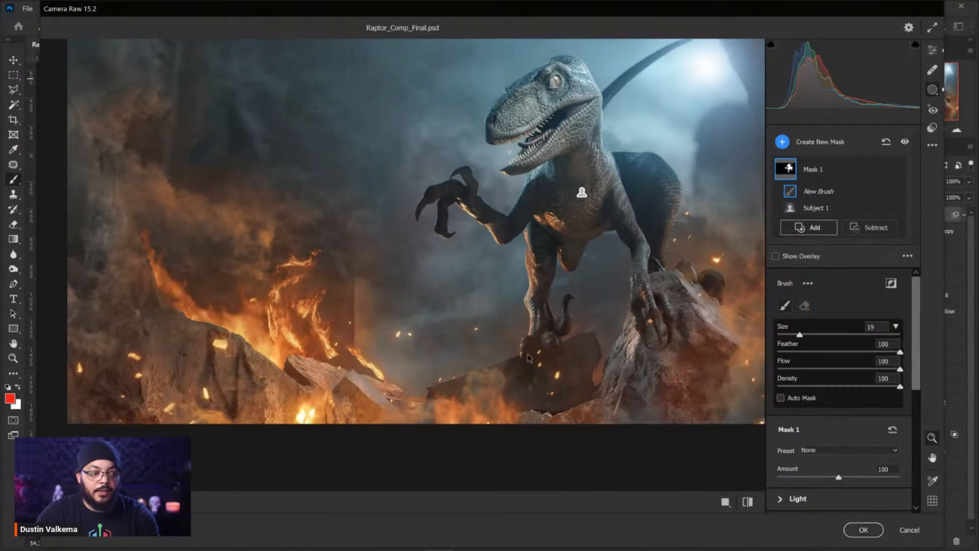
left_click_drag(491, 427, 486, 193)
left_click_drag(551, 272, 504, 248)
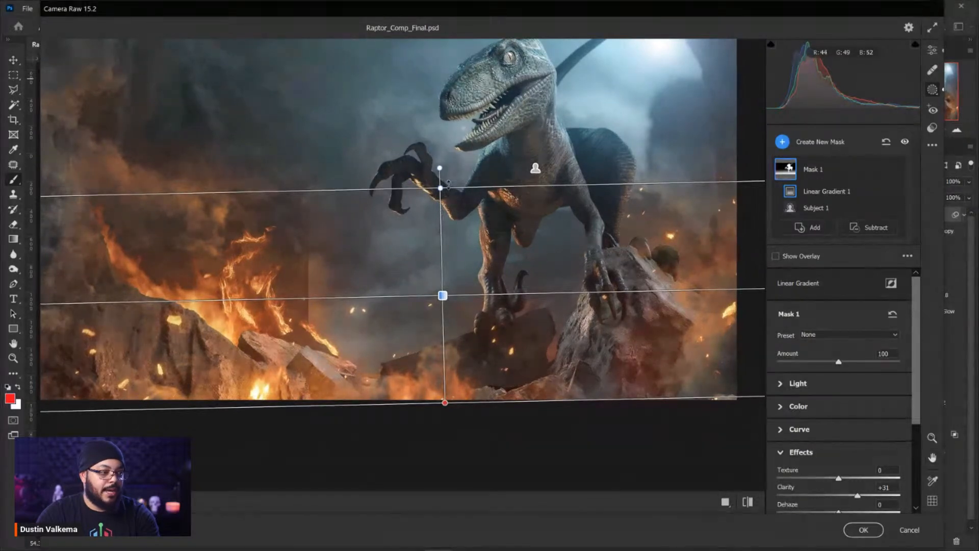
mouse_move(441, 177)
left_mouse_down()
mouse_move(437, 170)
mouse_move(454, 168)
mouse_move(472, 176)
mouse_move(434, 168)
mouse_move(502, 185)
mouse_move(449, 167)
mouse_move(460, 162)
mouse_move(439, 167)
left_mouse_up()
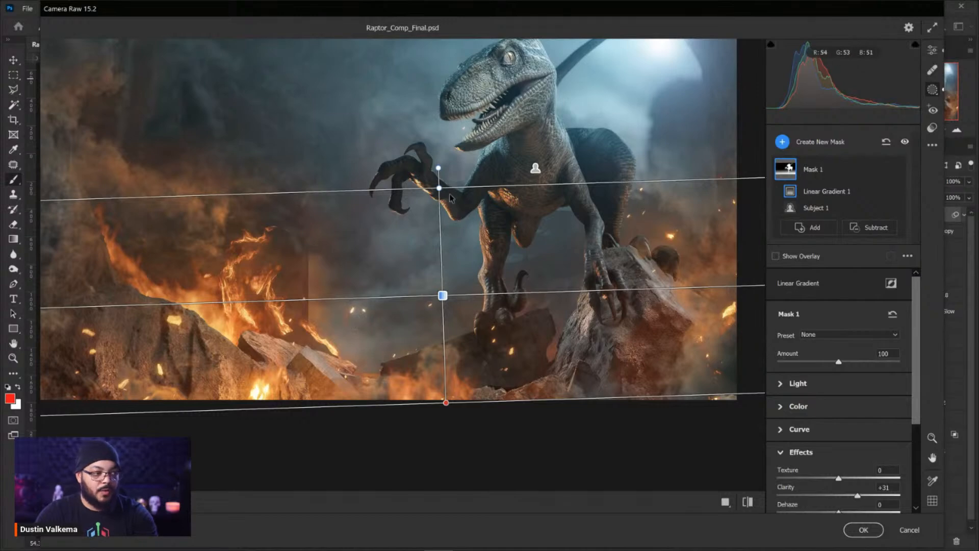
left_click_drag(439, 168, 442, 168)
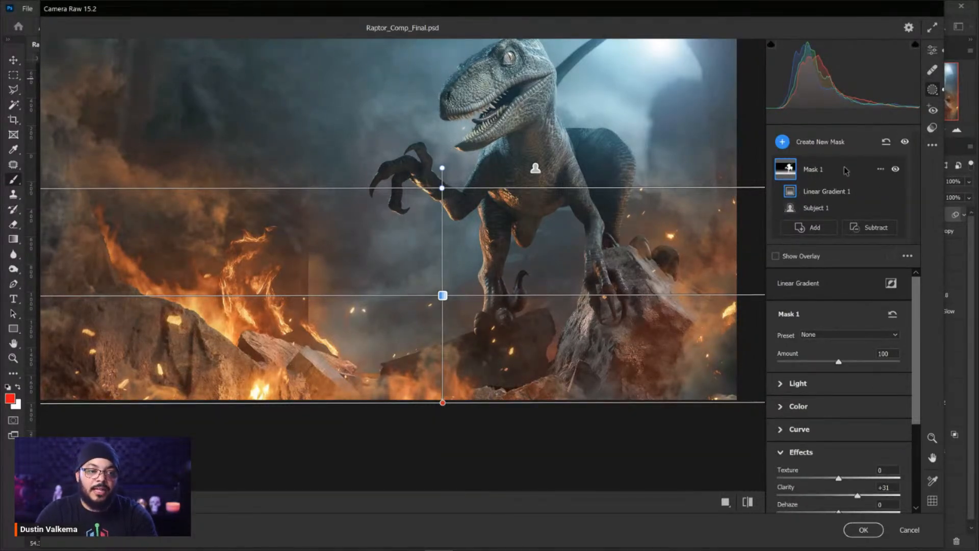
Step: Look through the preset groups, including DV 2022 and Seasons: Winter, and collapse the expanded ones
left_click(932, 128)
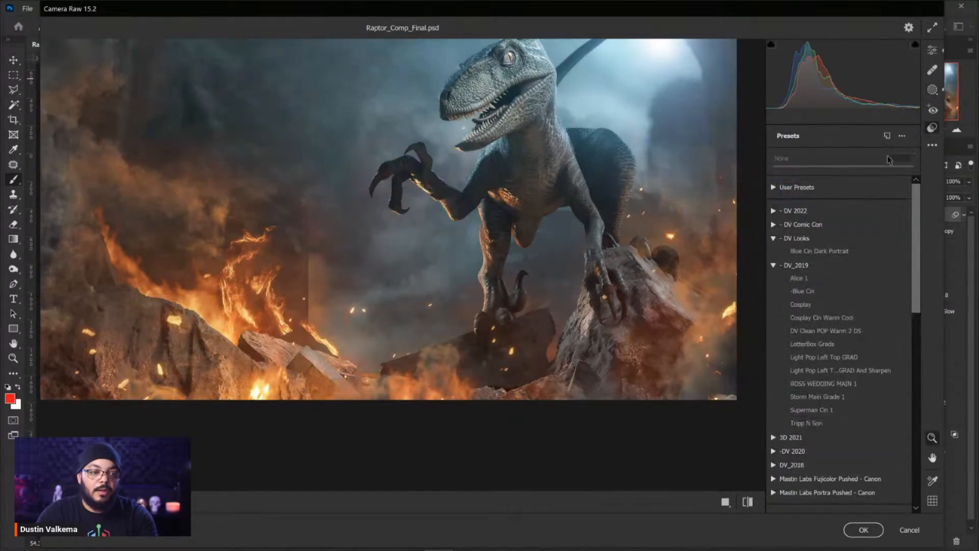
left_click_drag(627, 223, 654, 290)
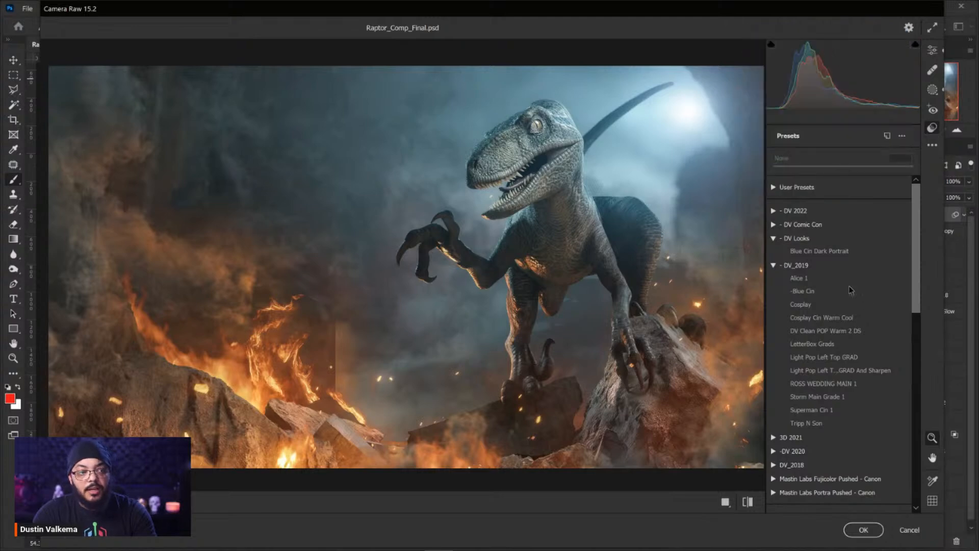
left_click(774, 210)
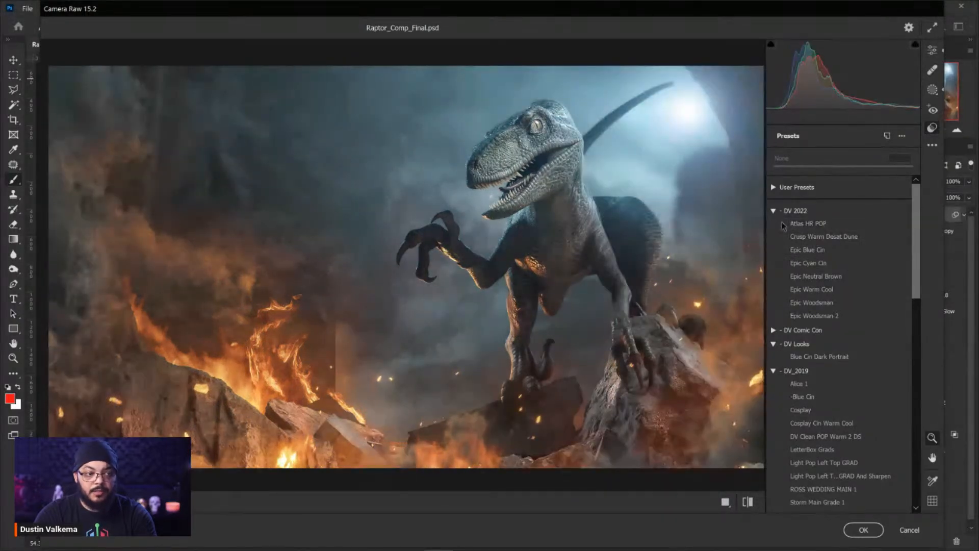
left_click(775, 211)
left_click(774, 238)
left_click(773, 252)
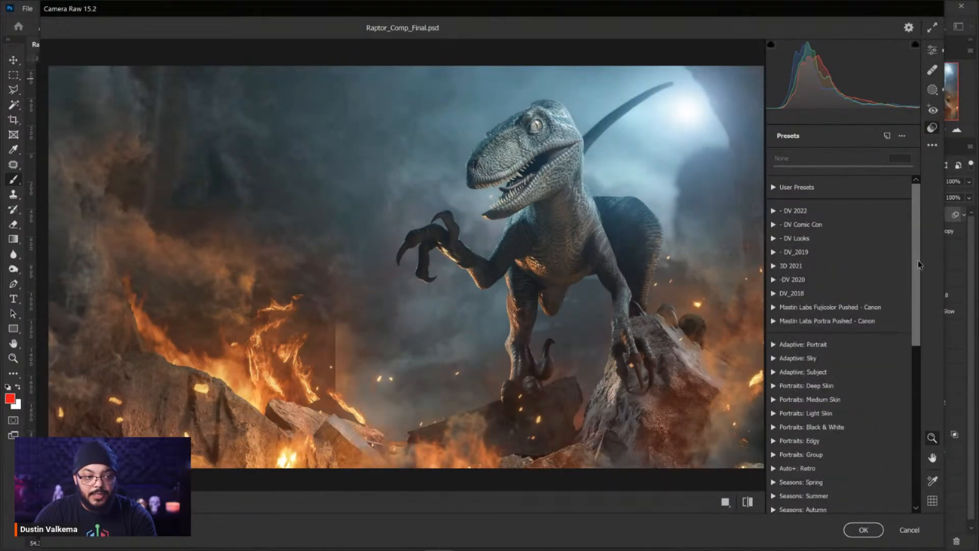
left_click_drag(919, 251, 915, 360)
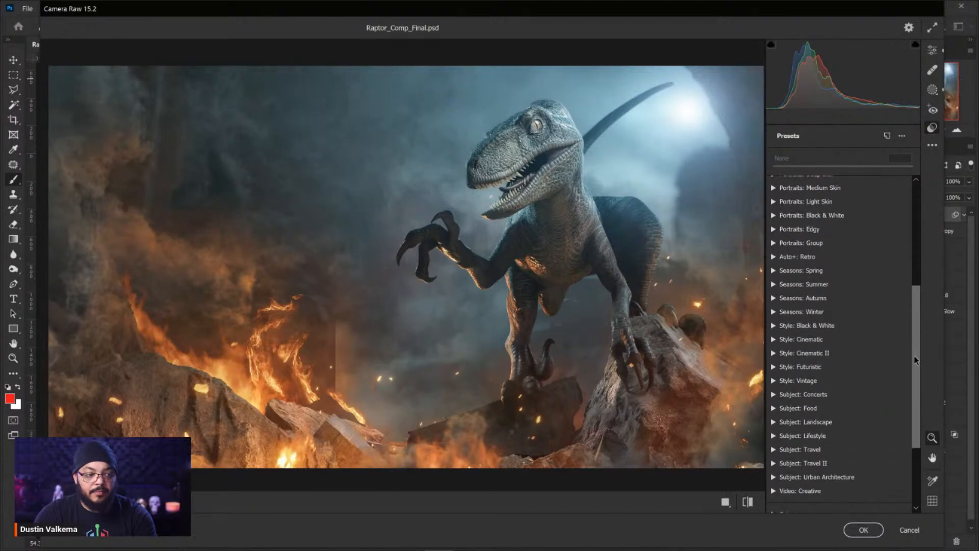
left_click(774, 311)
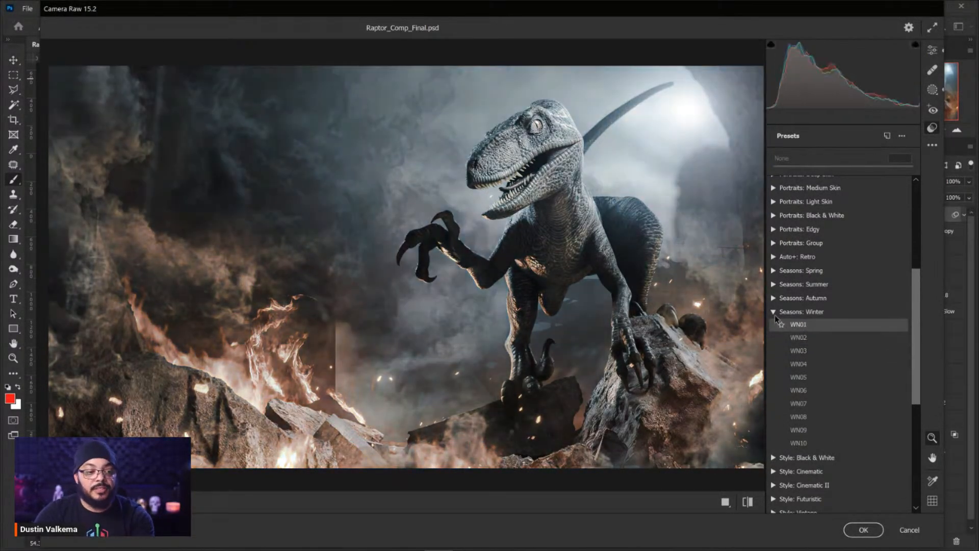
left_click(826, 312)
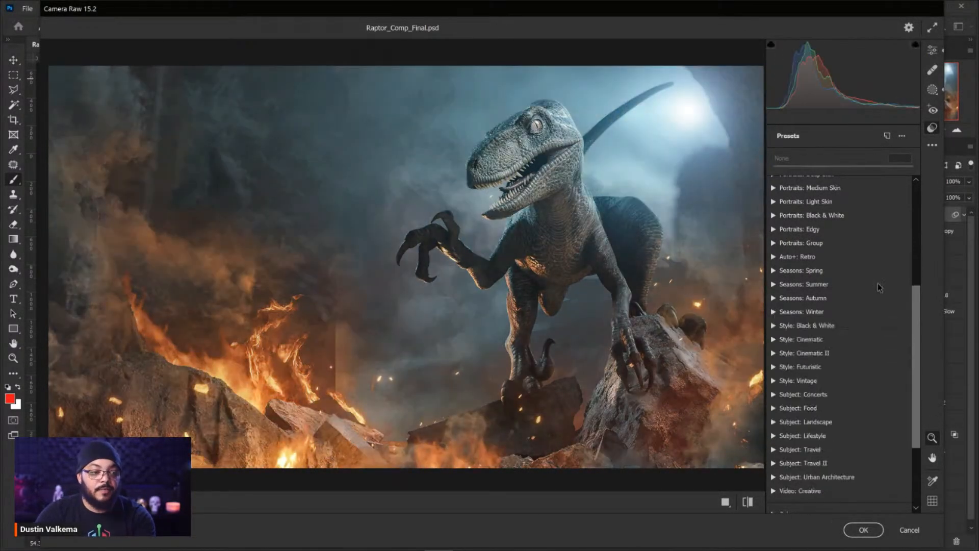
Step: Review the Create Preset options and its available preset groups without saving a preset
left_click(888, 136)
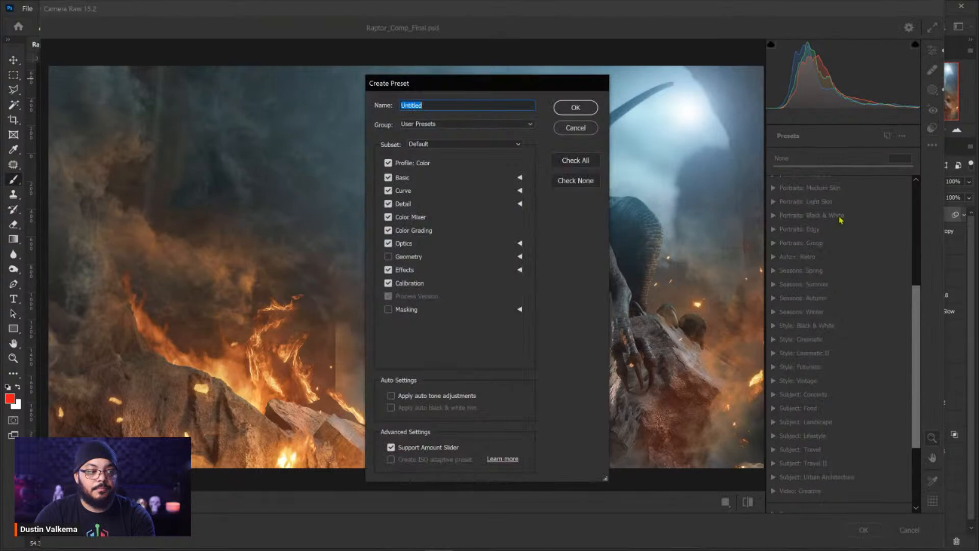
left_click_drag(496, 87, 627, 77)
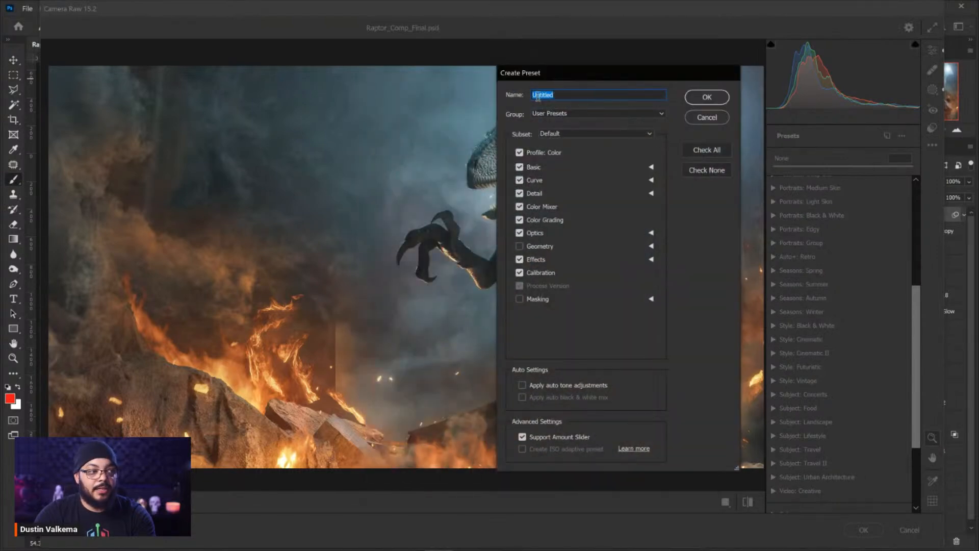
left_click(590, 119)
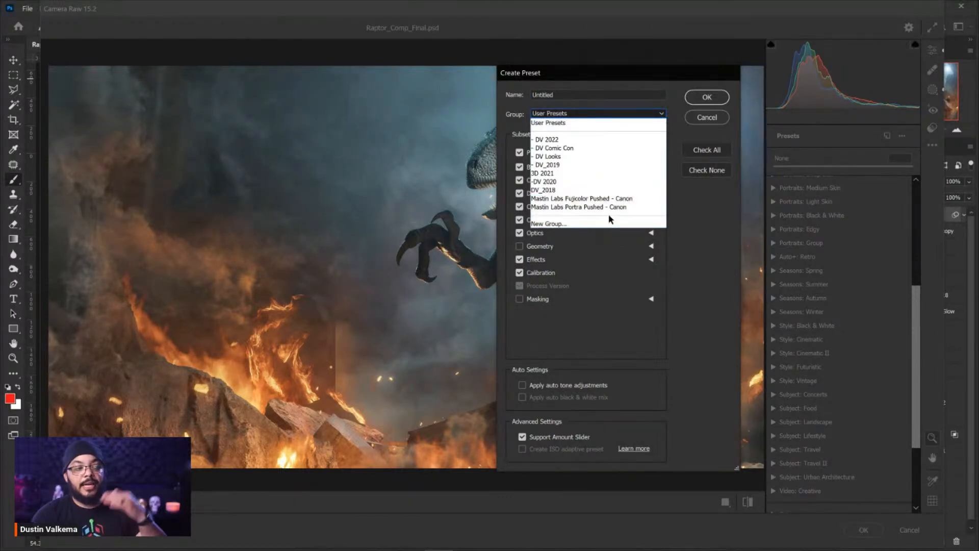
left_click(688, 219)
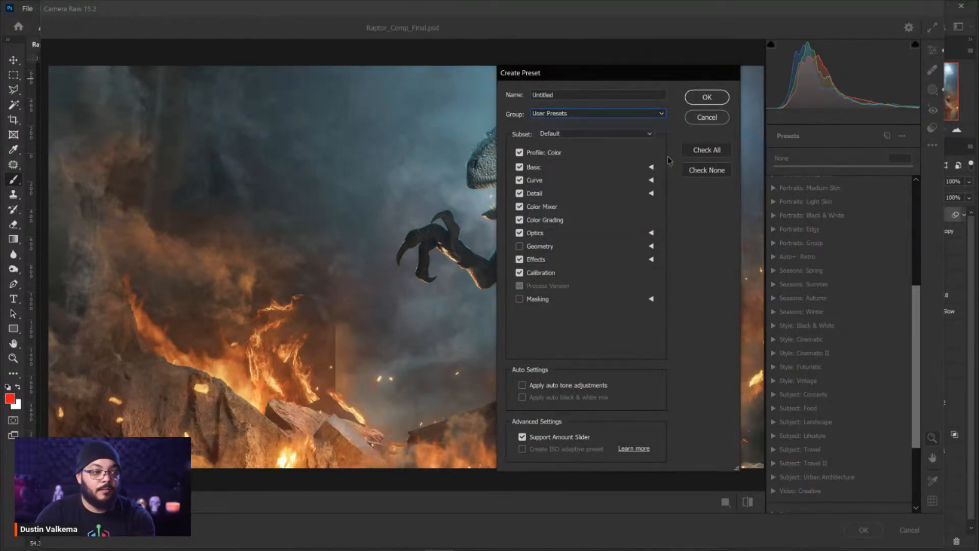
left_click(703, 116)
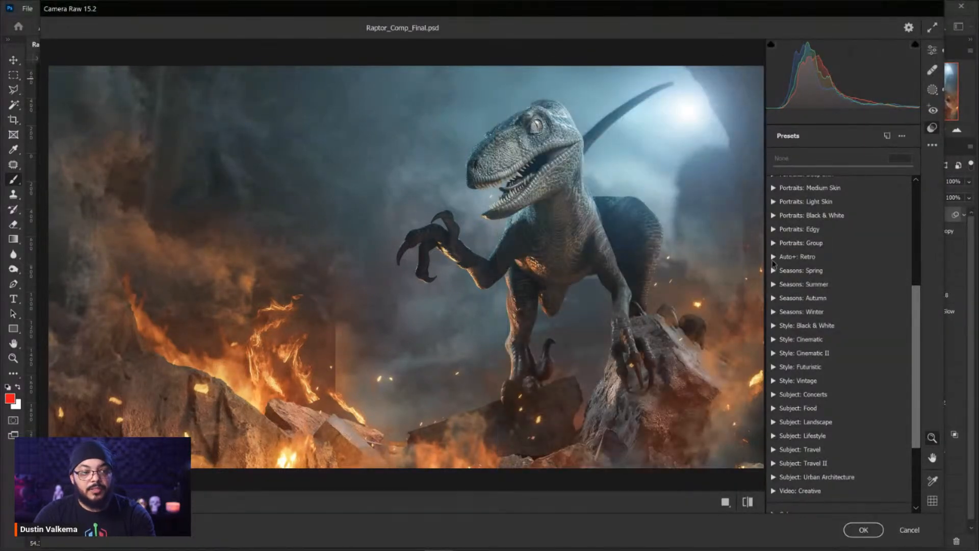
Step: Choose the Crusp Warm Desat Dune preset from the DV 2022 group and apply the Camera Raw grade to Grade 1
scroll(861, 261, "up", 5)
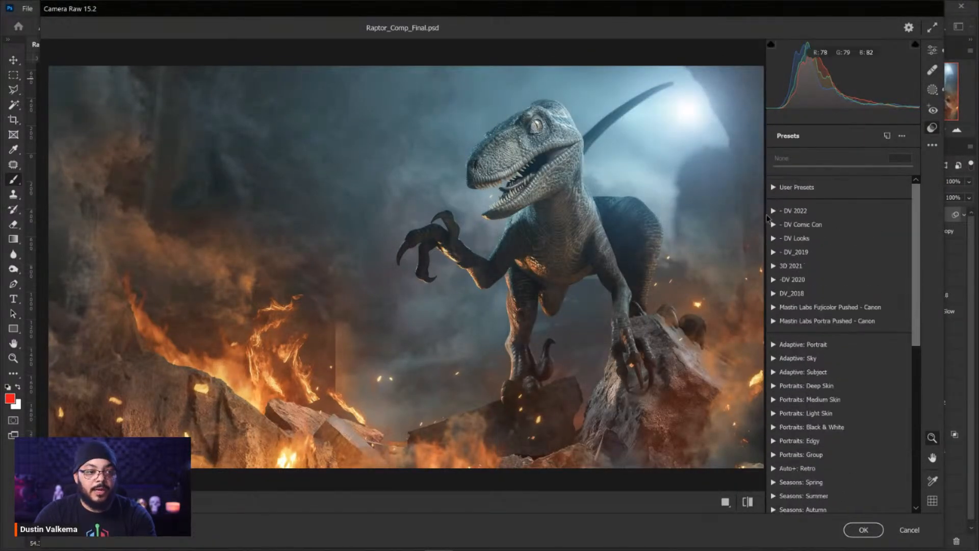
left_click(774, 211)
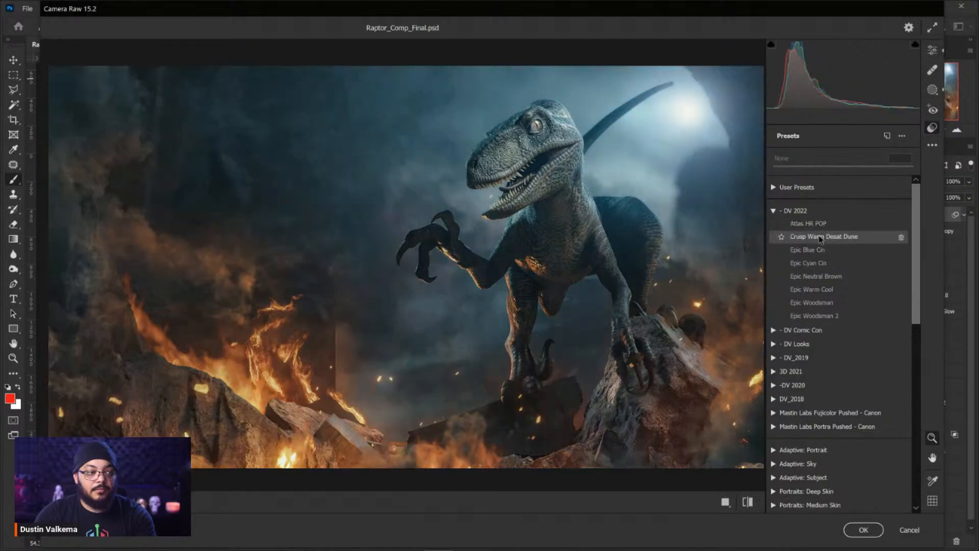
left_click(820, 238)
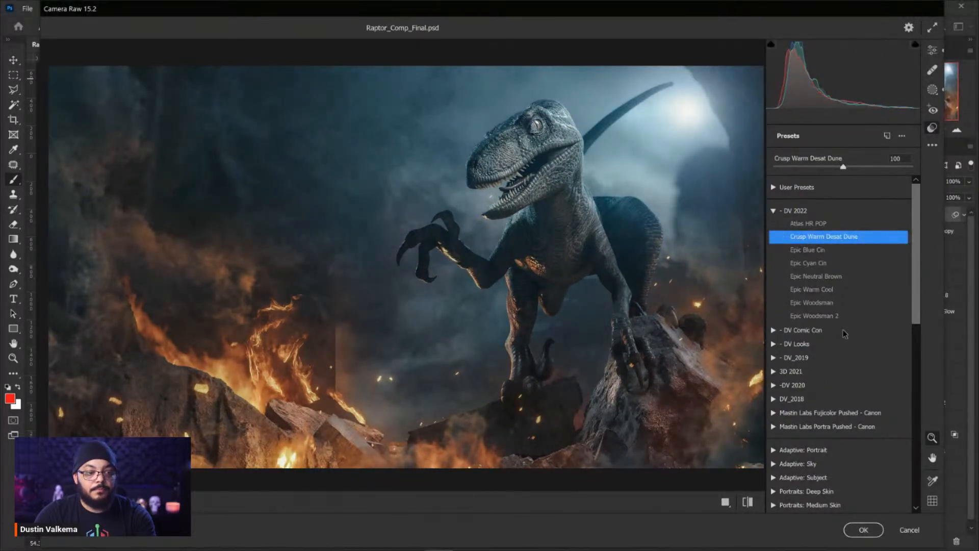
left_click(862, 533)
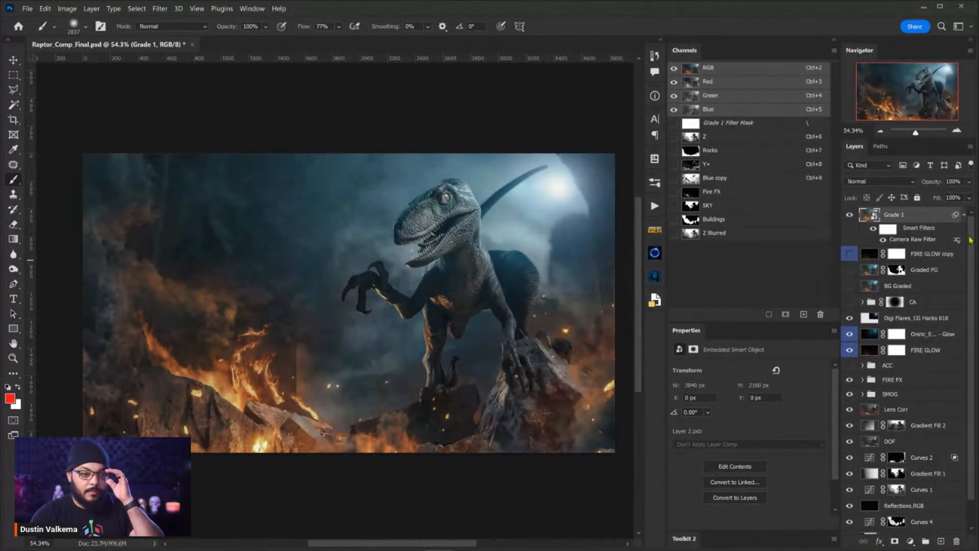
Step: Collapse Grade 1's smart filters and toggle the layer's visibility to compare the composite with and without the grade
left_click(964, 214)
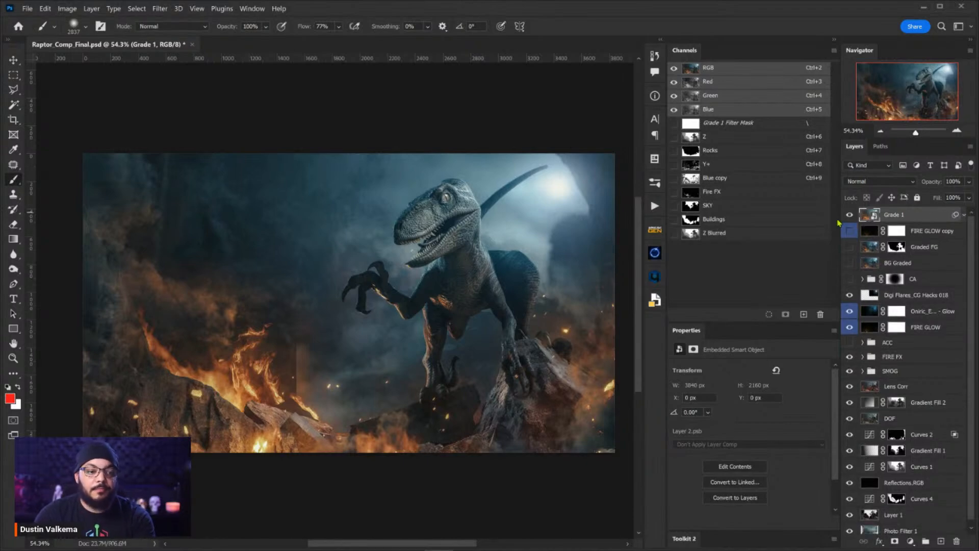
left_click(849, 215)
left_click(849, 215)
left_click(849, 215)
left_click(849, 217)
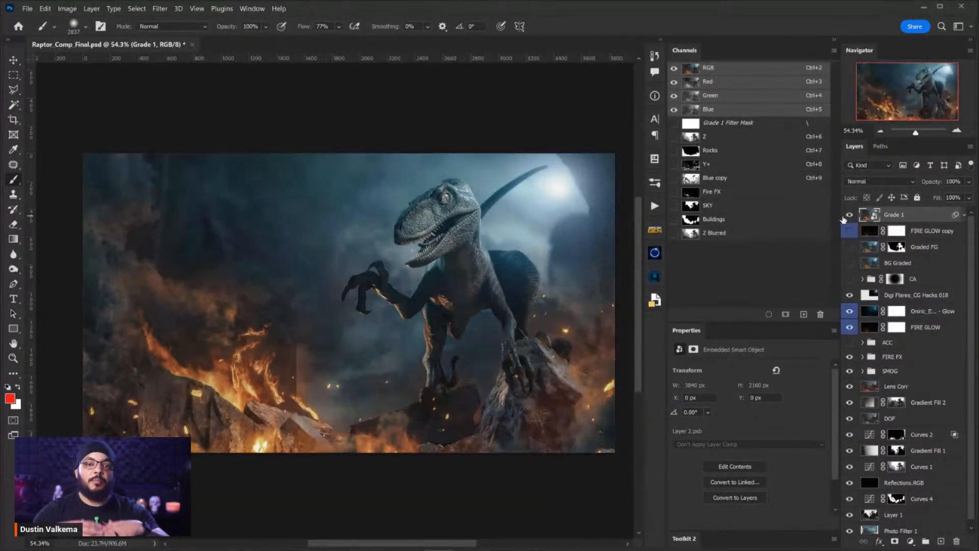